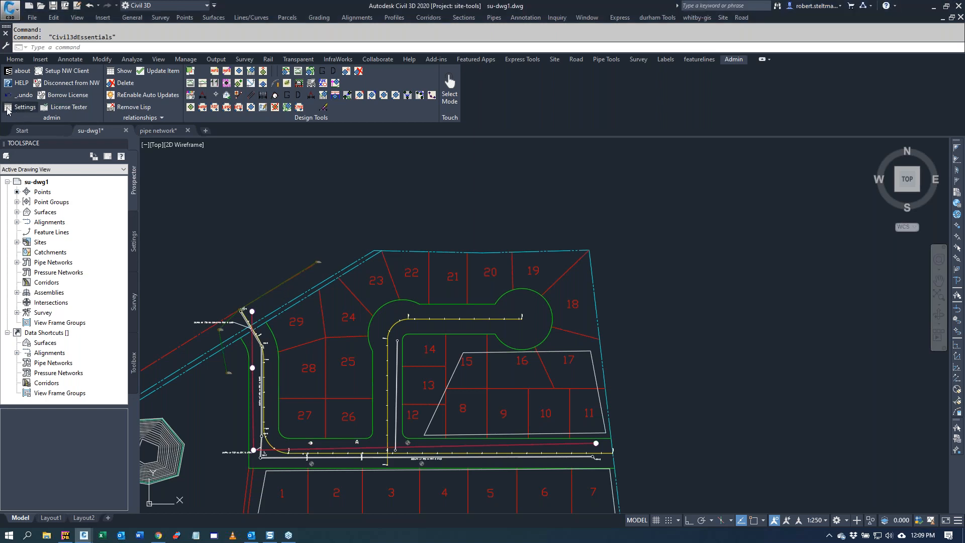
Step: Open the Civil Essentials menu settings and review the general LoadOnStartup, Default Point Settings and LandDesktop Installed options
left_click(7, 108)
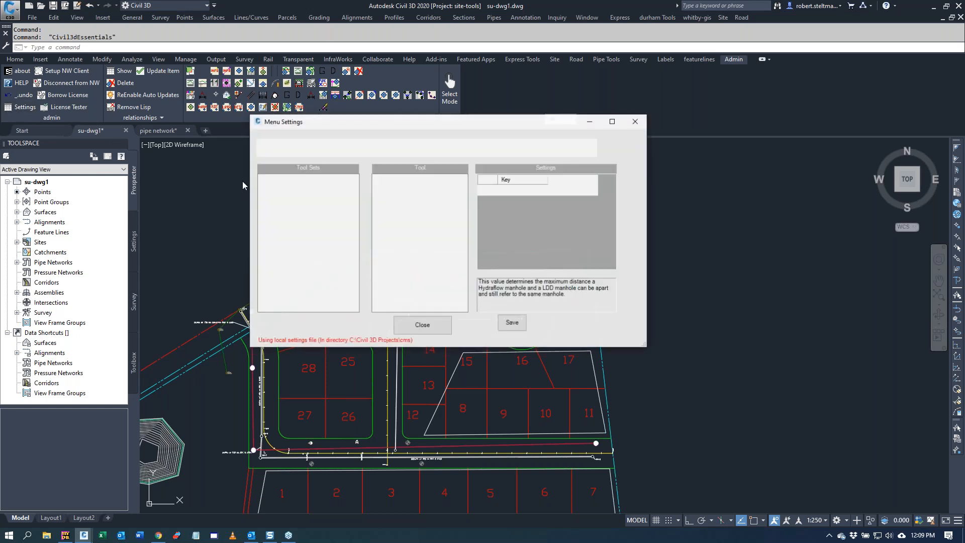
left_click(299, 185)
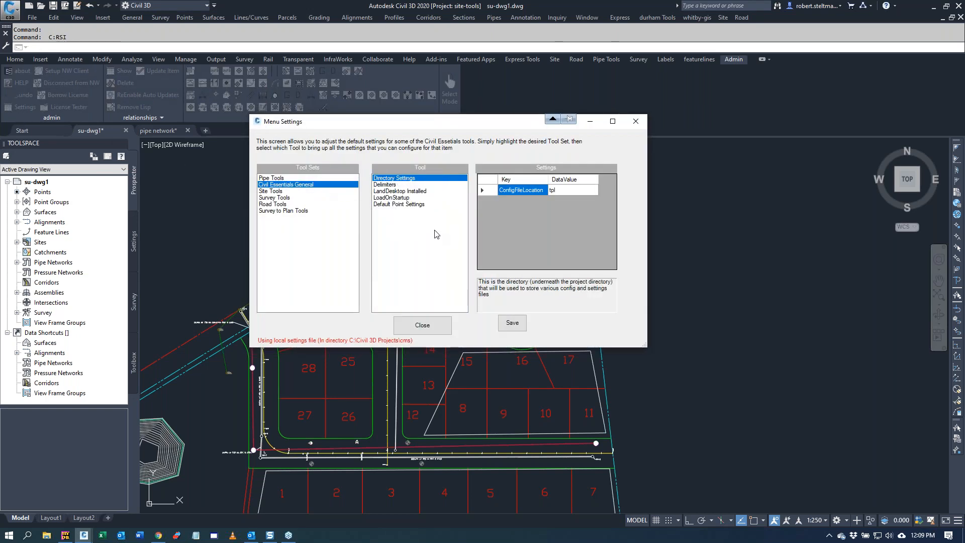
left_click(412, 199)
left_click(560, 202)
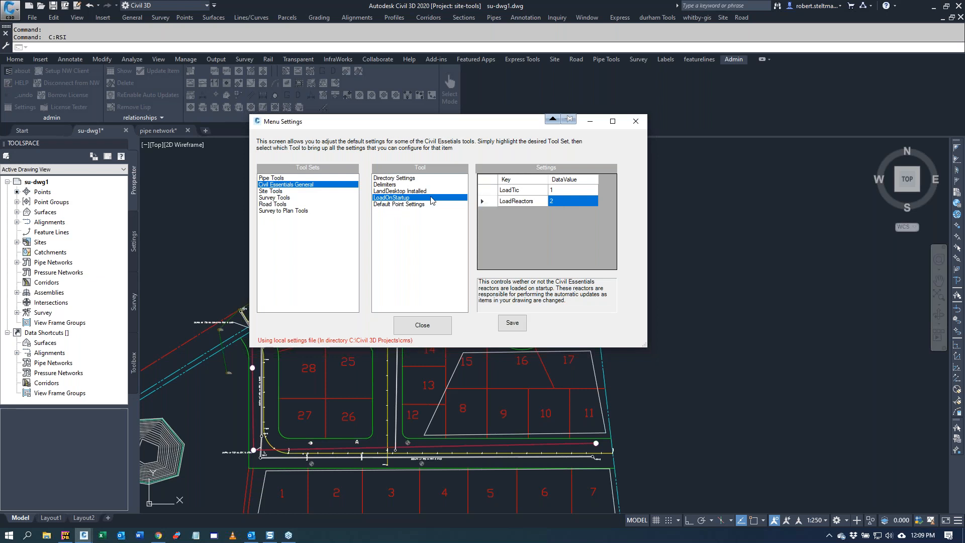
left_click(403, 204)
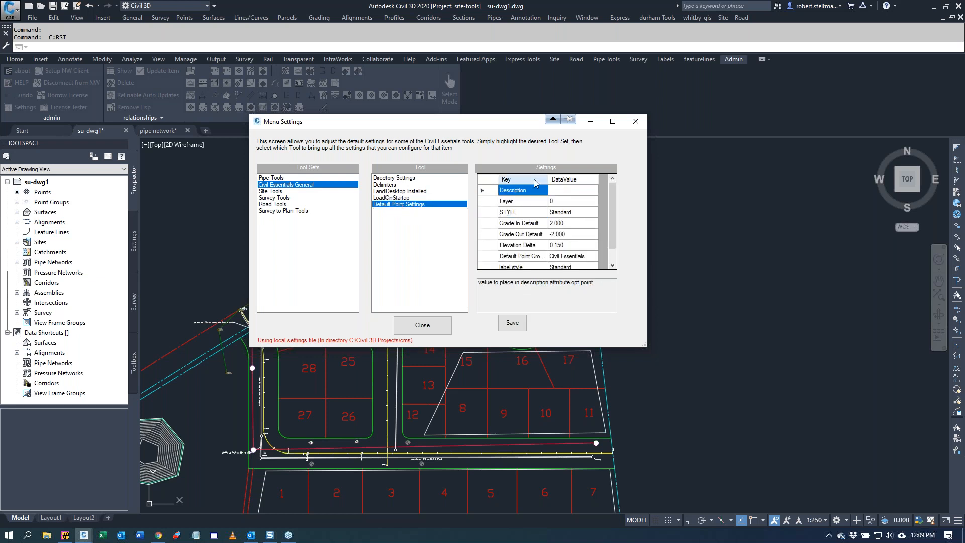
left_click(410, 192)
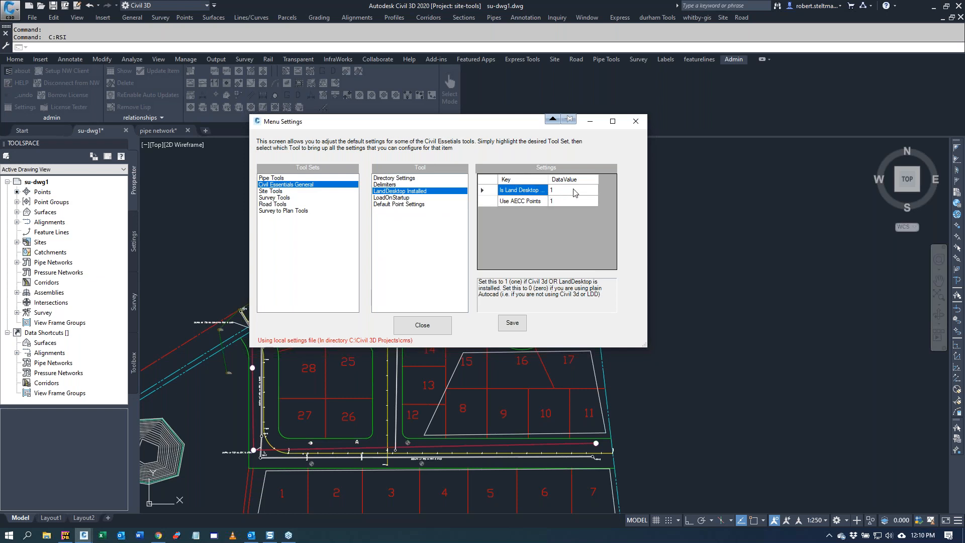
left_click(560, 201)
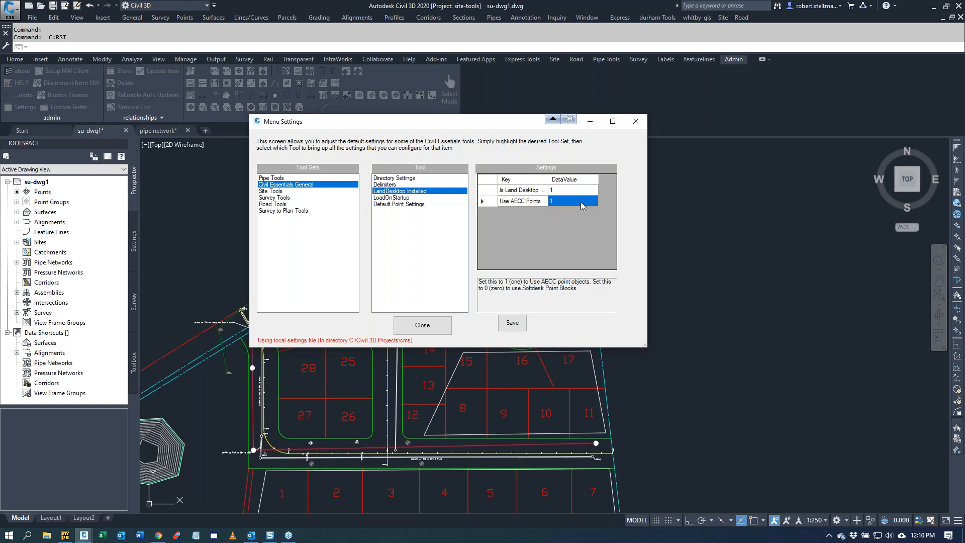
Step: Review the Survey to Plan Tools settings and the Pipe Tools settings for Hydraflow import, HydroCad export and pipe interference
left_click(271, 210)
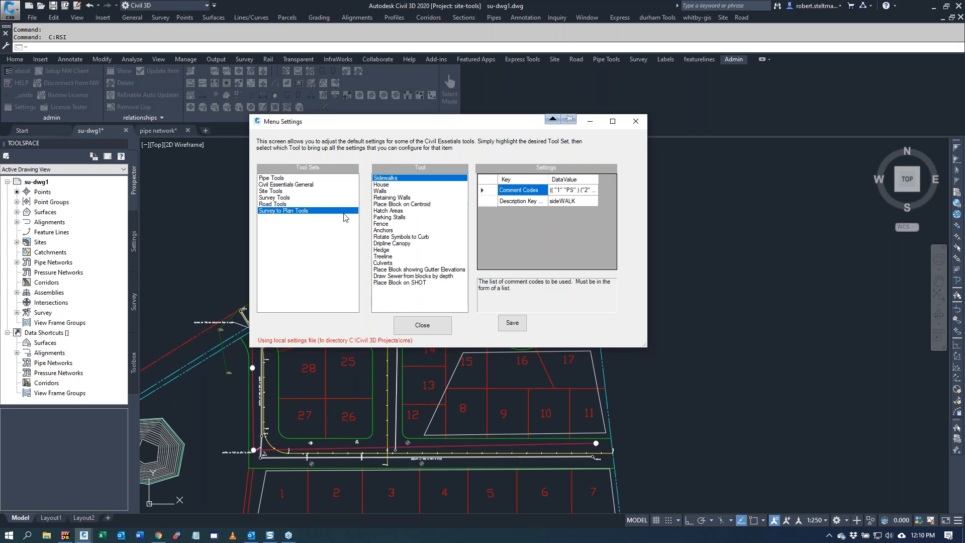
left_click(268, 178)
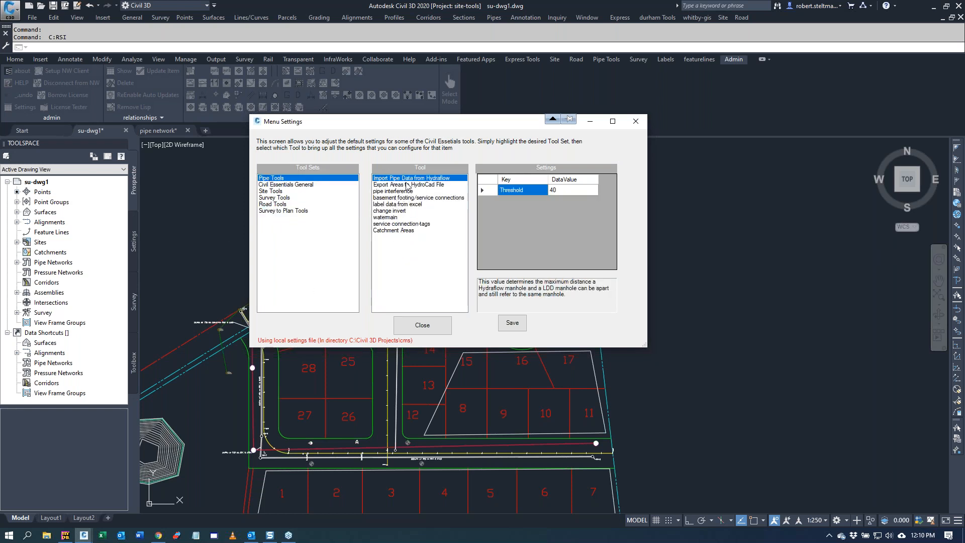
left_click(416, 185)
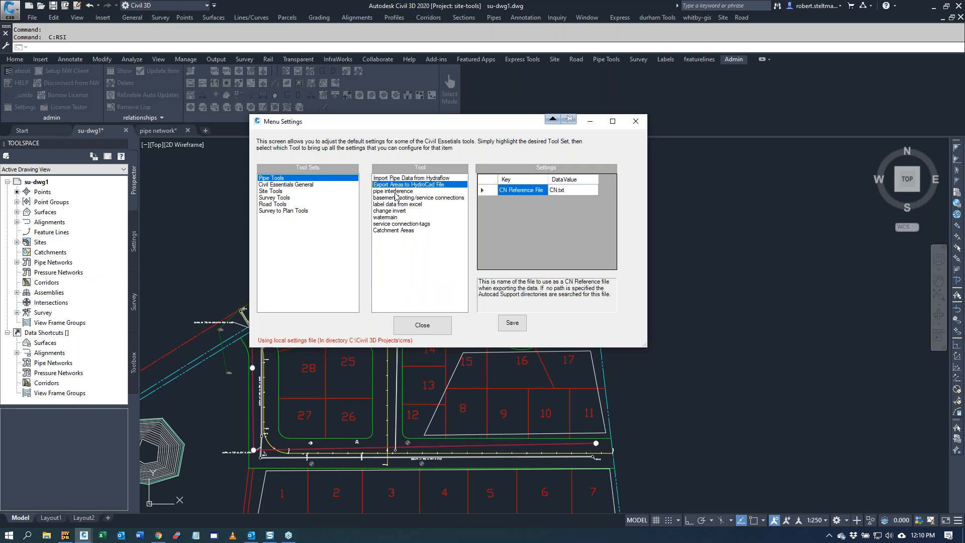
left_click(396, 191)
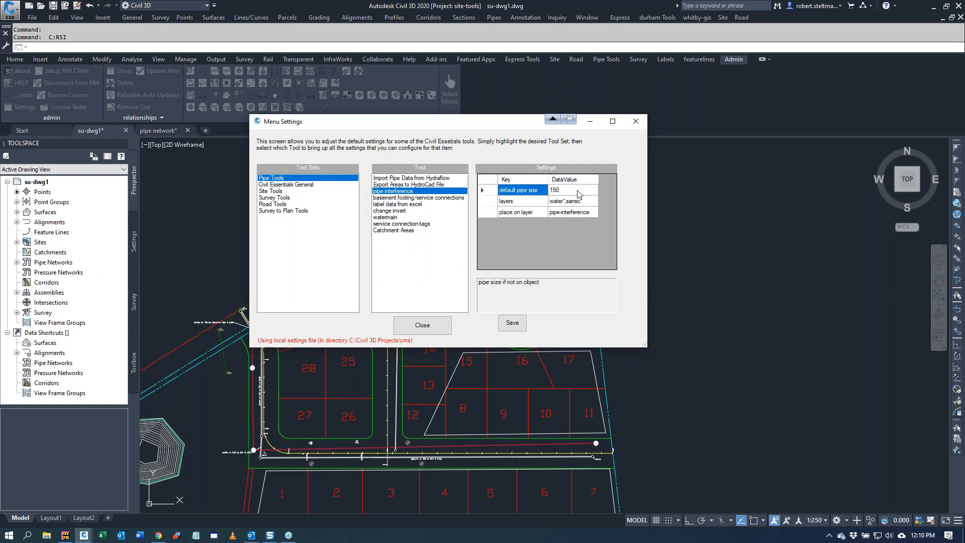
left_click(590, 202)
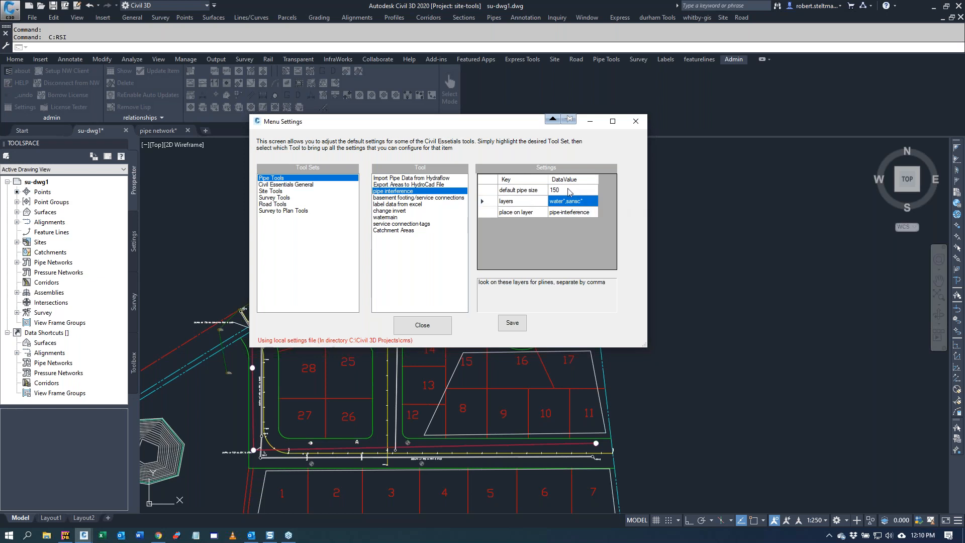
left_click(569, 191)
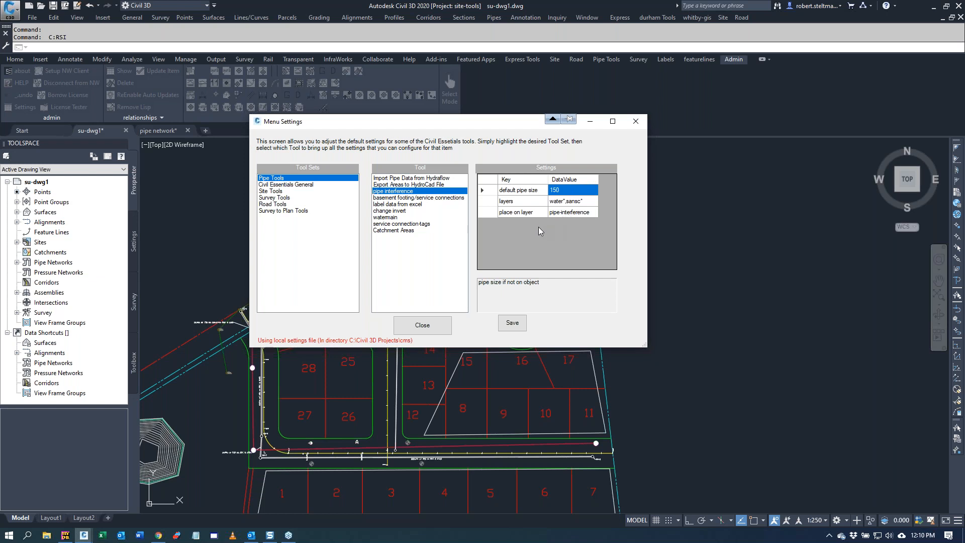
Step: Review the Pipe Tools settings for Excel label data, change invert, watermain, service connection tags and Catchment Areas, and close the settings
left_click(392, 205)
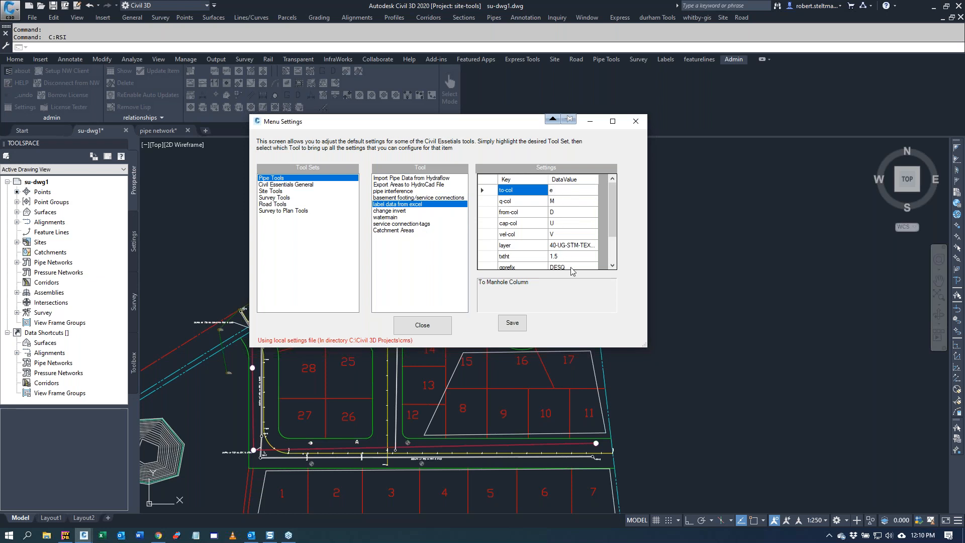
left_click_drag(615, 203, 615, 253)
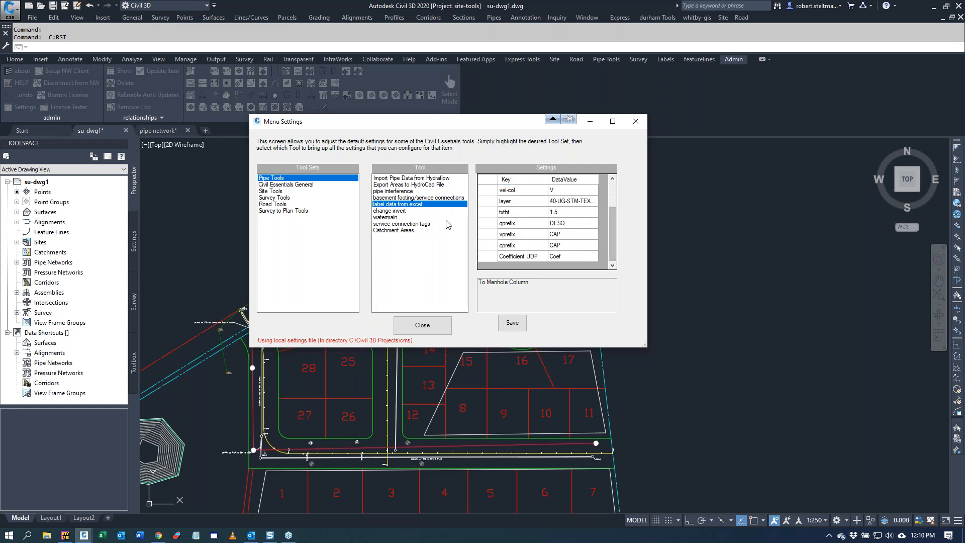
left_click(402, 211)
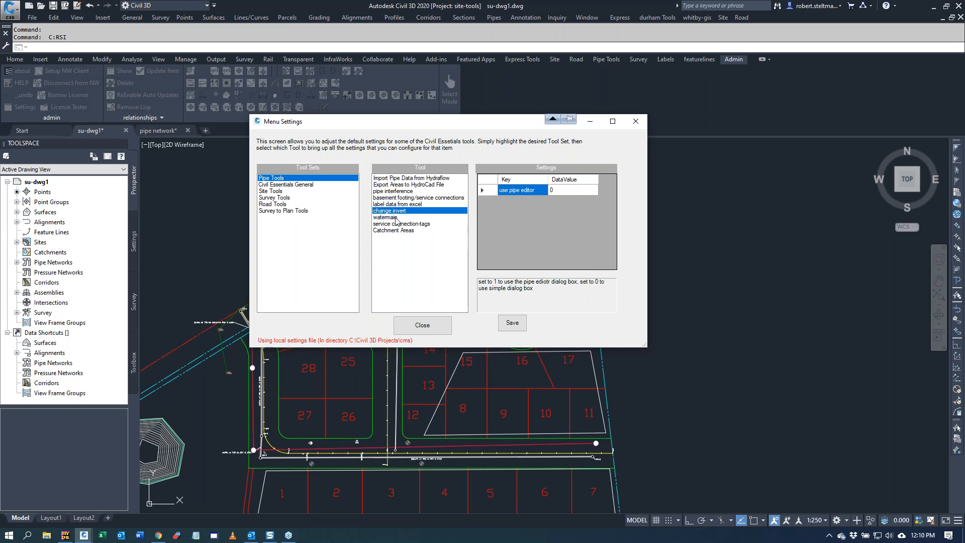
left_click(397, 217)
left_click(409, 224)
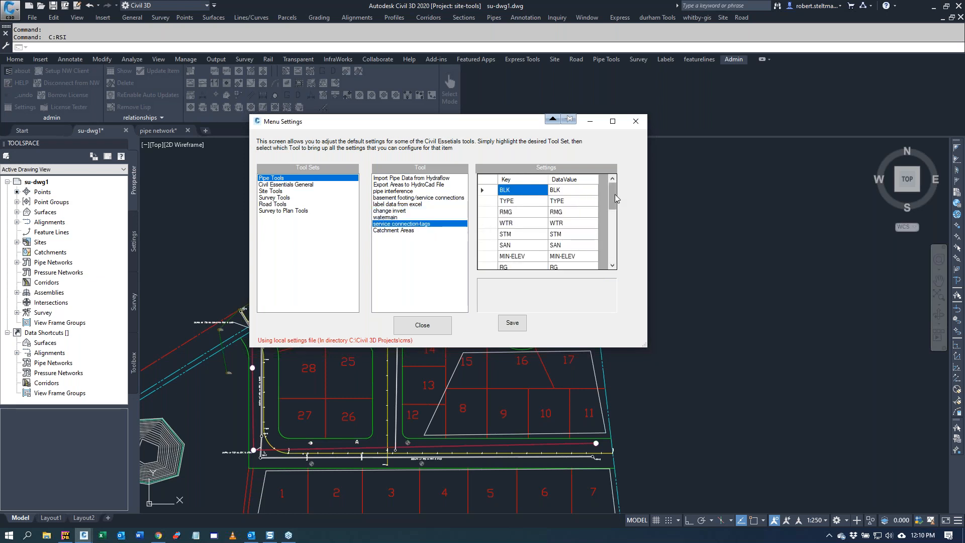
left_click(405, 230)
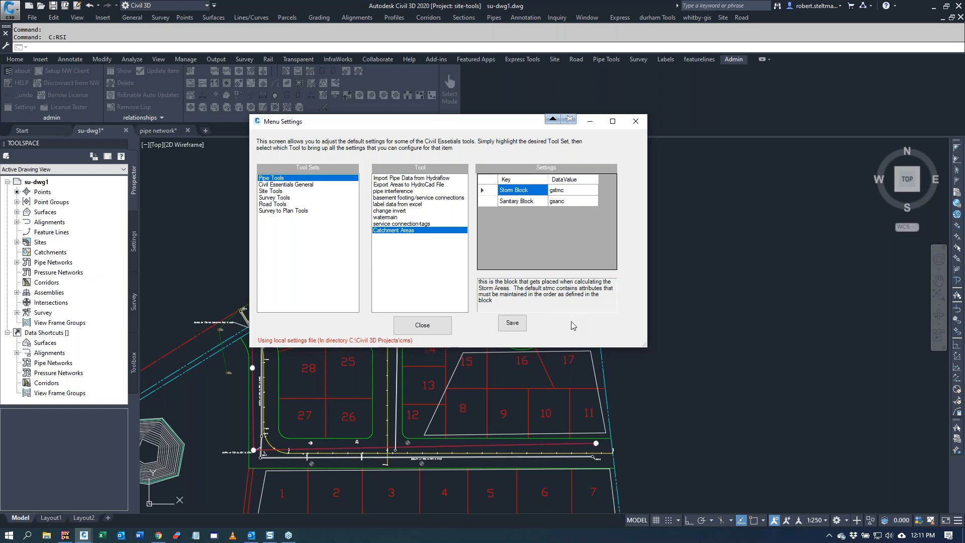
left_click(434, 326)
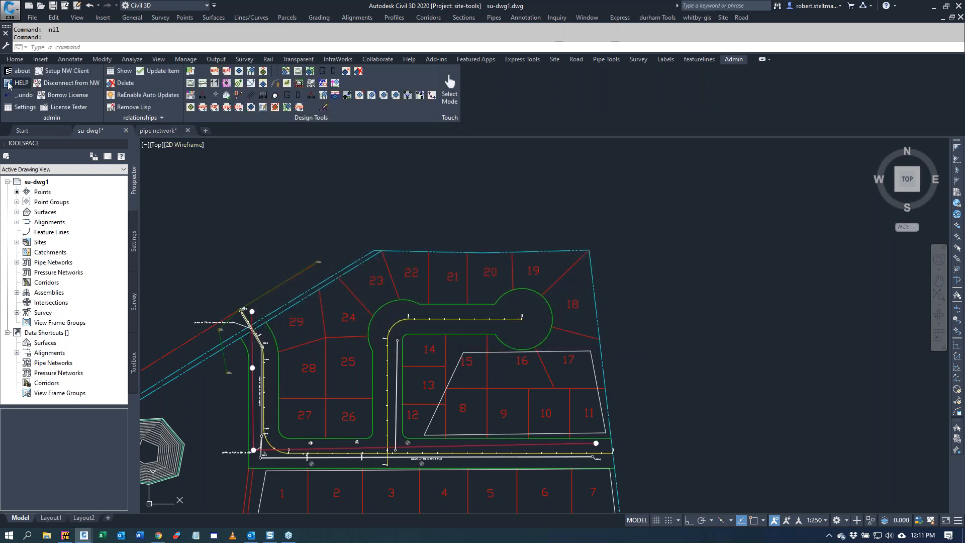
Step: Read the Tips/Setting Precision topic in the Civil Essentials help on elevation, slope, distance and station precision, and close the help
left_click(9, 84)
left_click(19, 64)
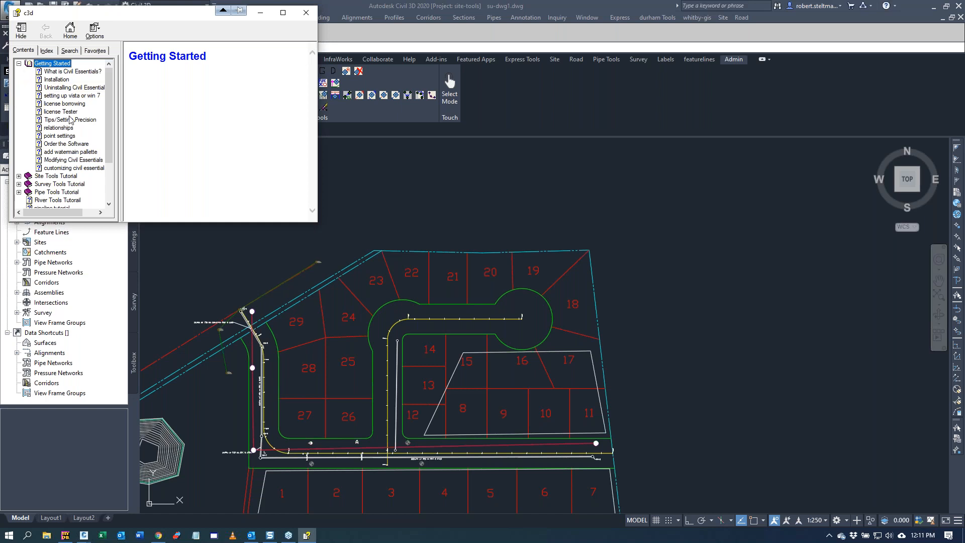
left_click(70, 119)
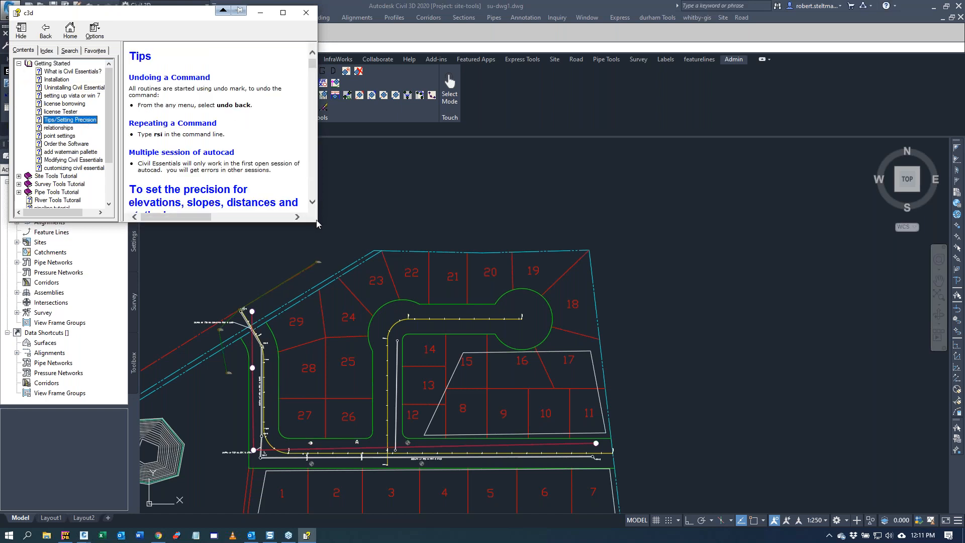
left_click_drag(317, 224, 781, 468)
scroll(410, 255, "down", 3)
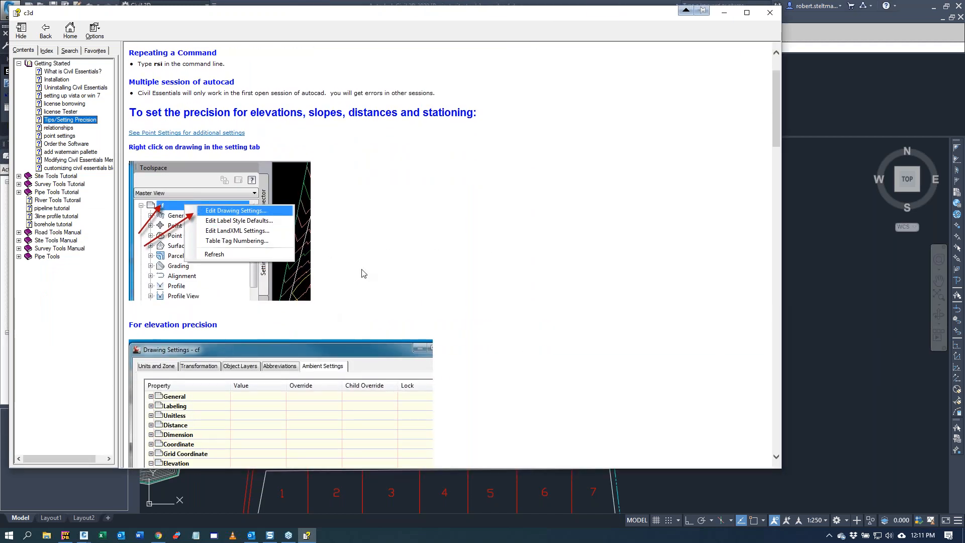
scroll(367, 257, "down", 12)
scroll(371, 261, "down", 12)
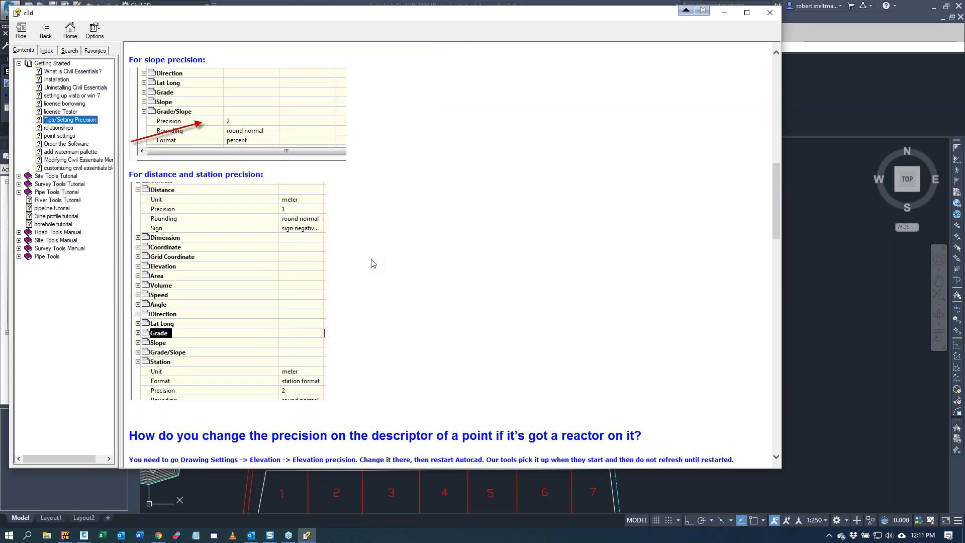
scroll(372, 262, "up", 6)
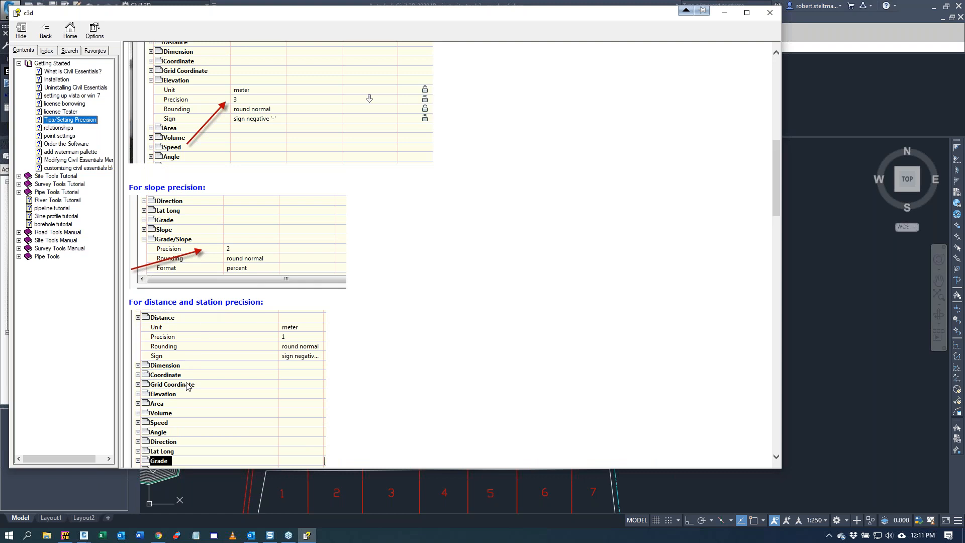
scroll(281, 189, "up", 6)
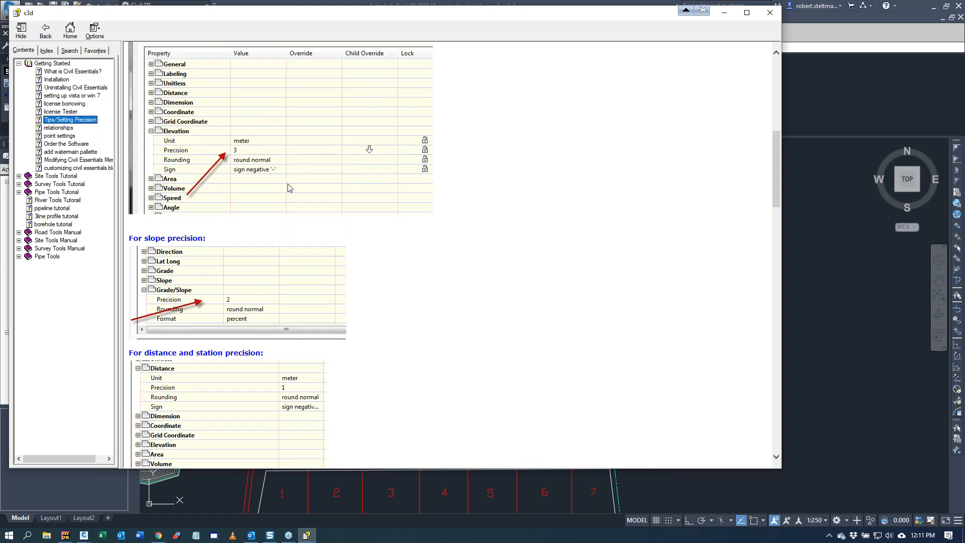
left_click(774, 15)
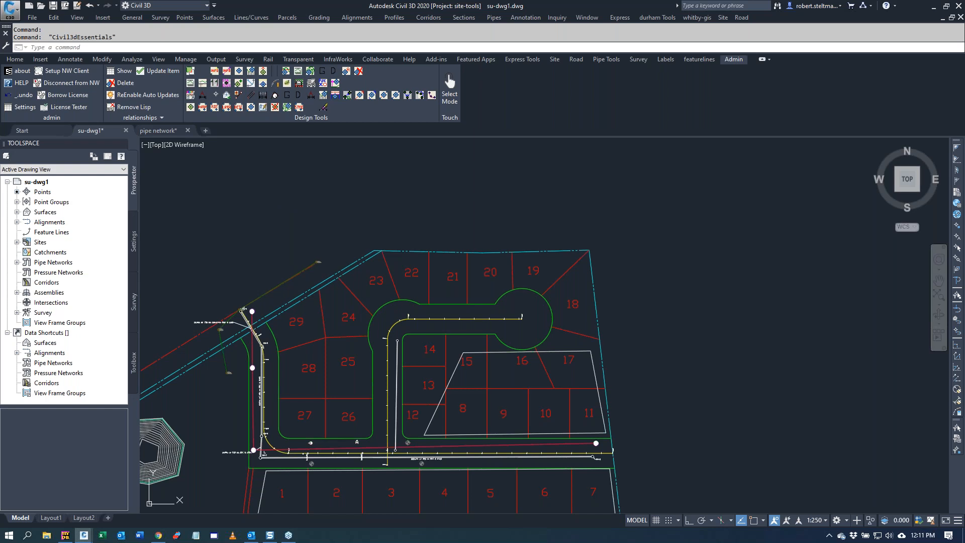
Step: Switch to YouTube in the browser, look through the developer's Civil 3D tutorial videos in the search results, and close the browser
mouse_move(0, 65)
left_mouse_down()
mouse_move(276, 117)
mouse_move(640, 89)
mouse_move(565, 20)
mouse_move(565, 1)
left_mouse_up()
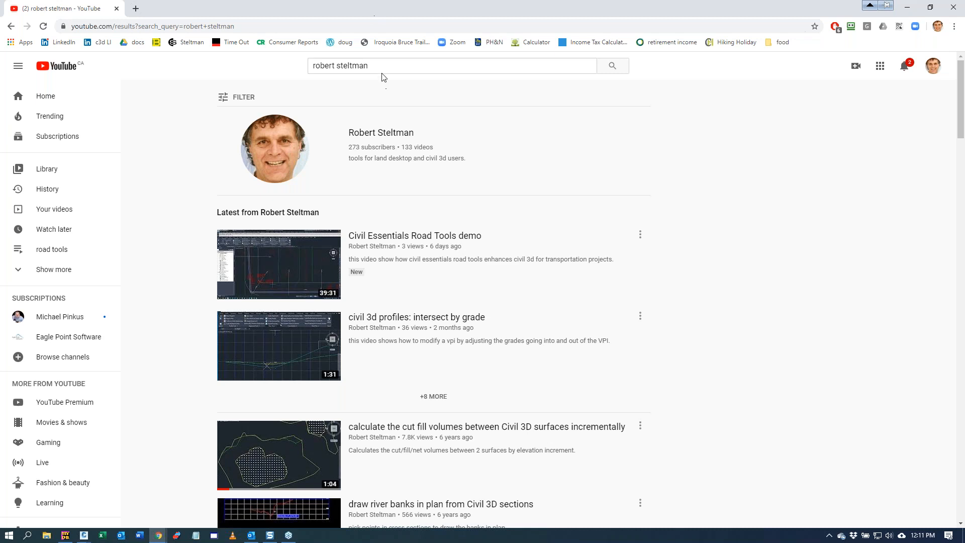
left_click(399, 65)
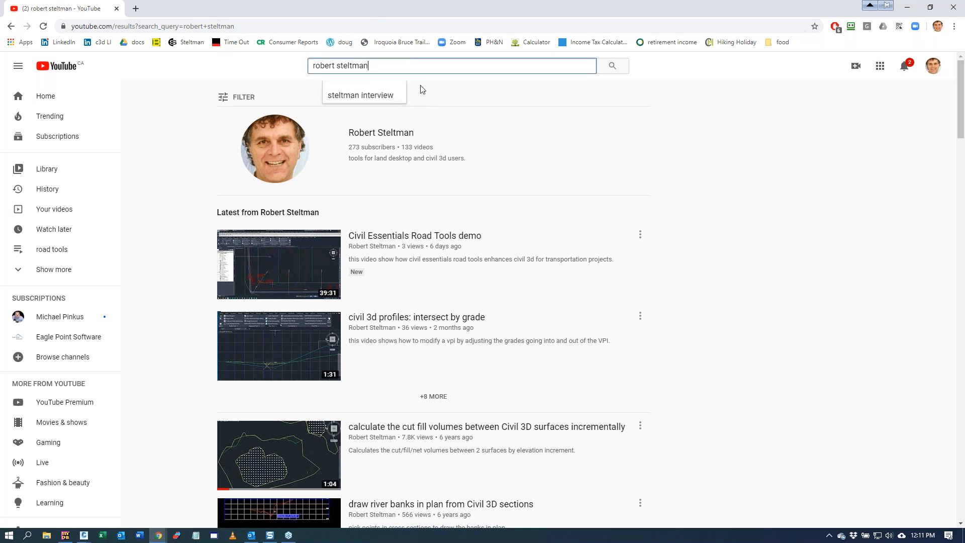
left_click(815, 225)
scroll(812, 226, "down", 2)
scroll(809, 224, "up", 2)
mouse_move(438, 242)
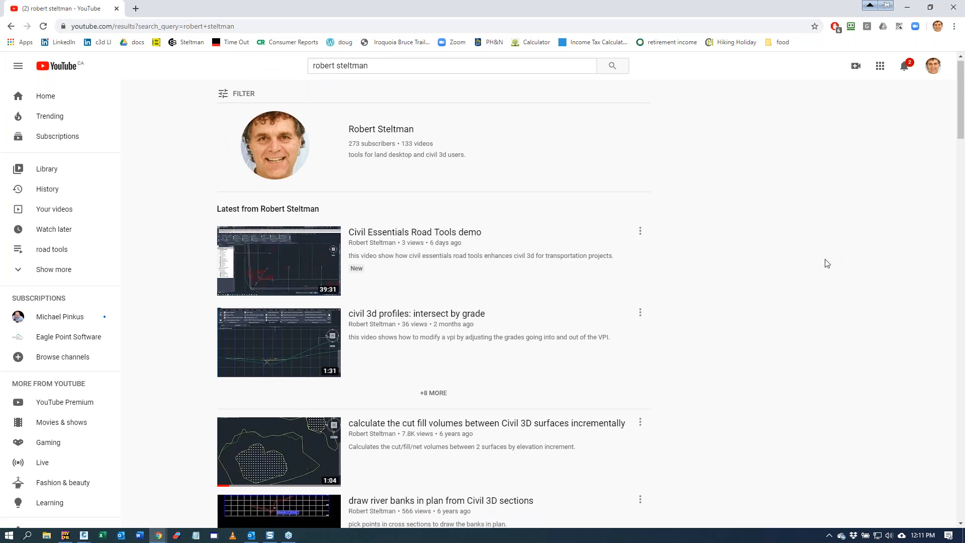
scroll(828, 256, "down", 5)
scroll(824, 263, "down", 6)
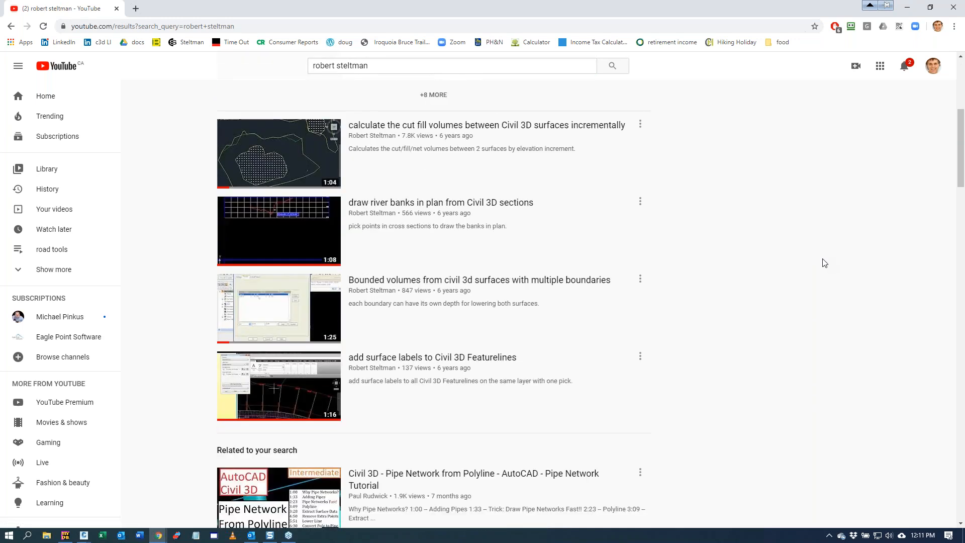
scroll(824, 262, "down", 7)
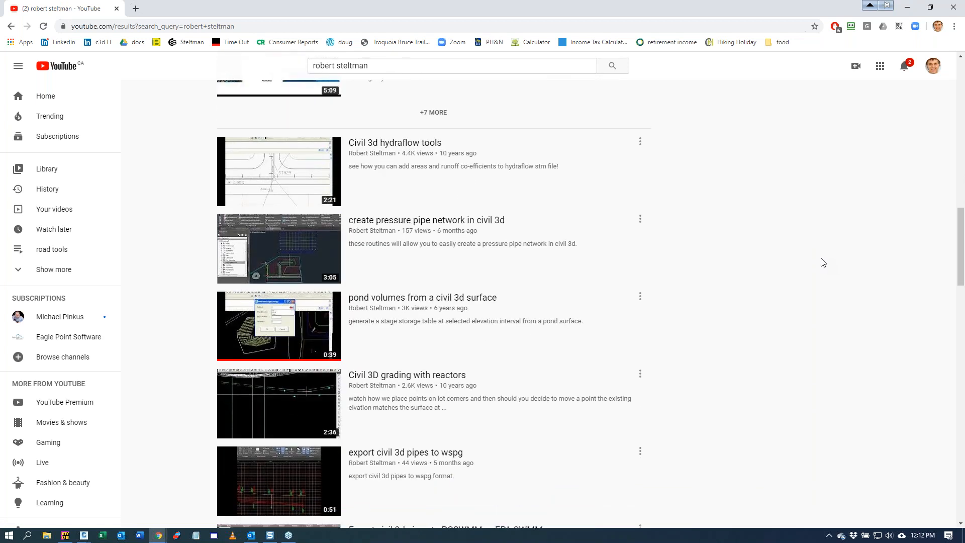
scroll(823, 262, "up", 3)
scroll(824, 259, "down", 2)
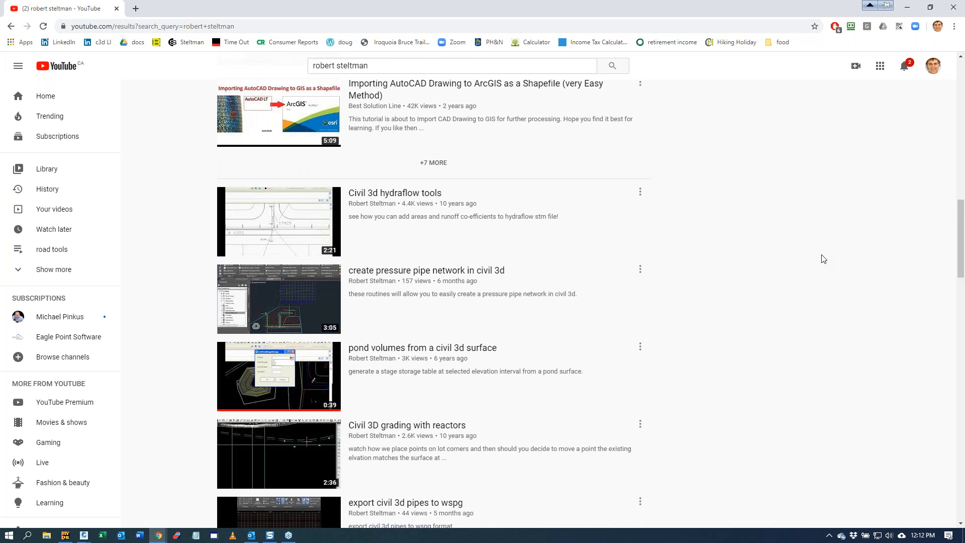
scroll(823, 258, "down", 2)
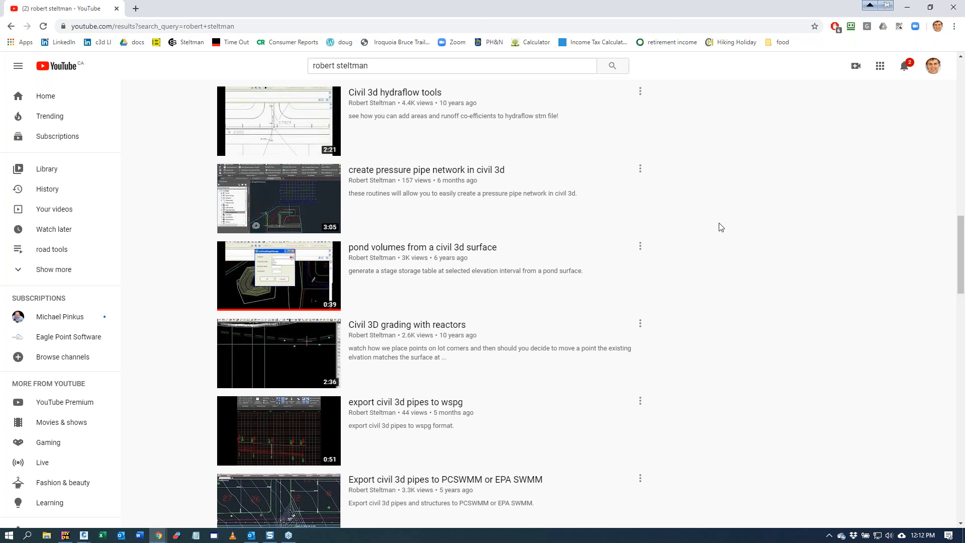
left_click(959, 10)
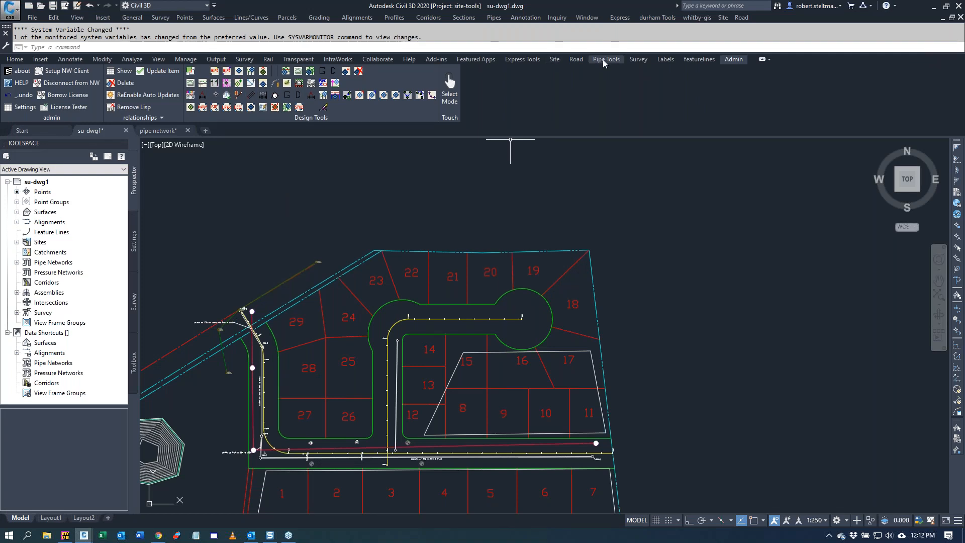
Step: Start Create Multiple Profiles for all alignments, Road 1 and road2, and choose og as the surface to sample
left_click(575, 60)
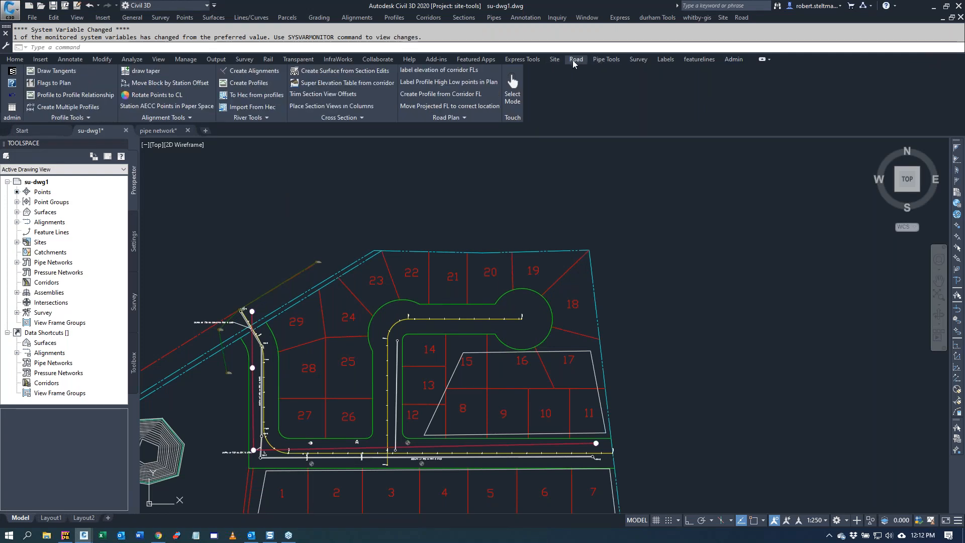
left_click(66, 108)
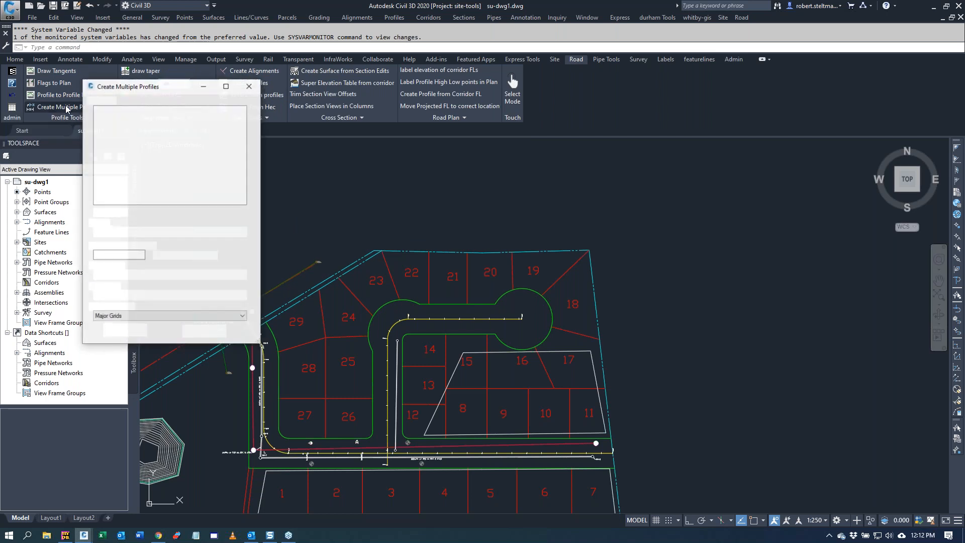
left_click(122, 212)
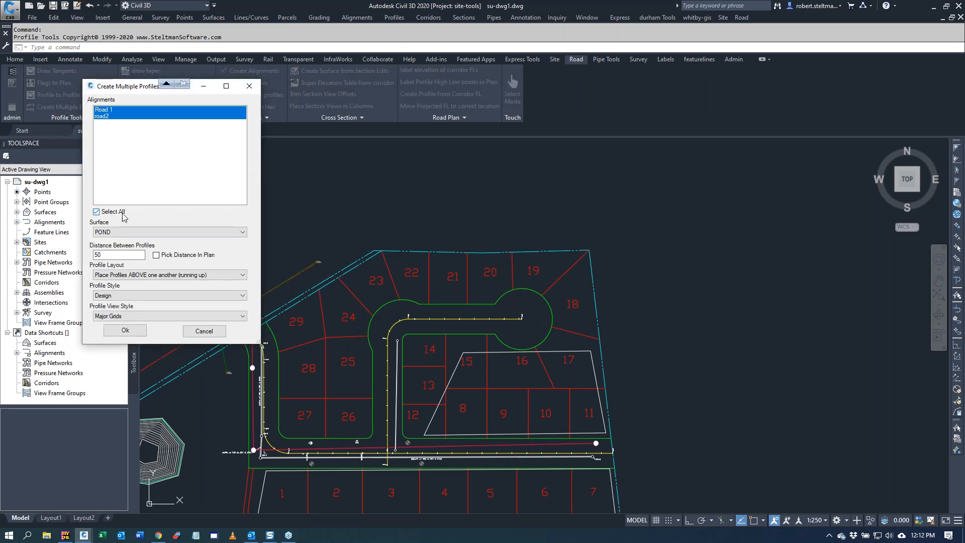
left_click(151, 232)
left_click(122, 260)
left_click(152, 234)
left_click(115, 255)
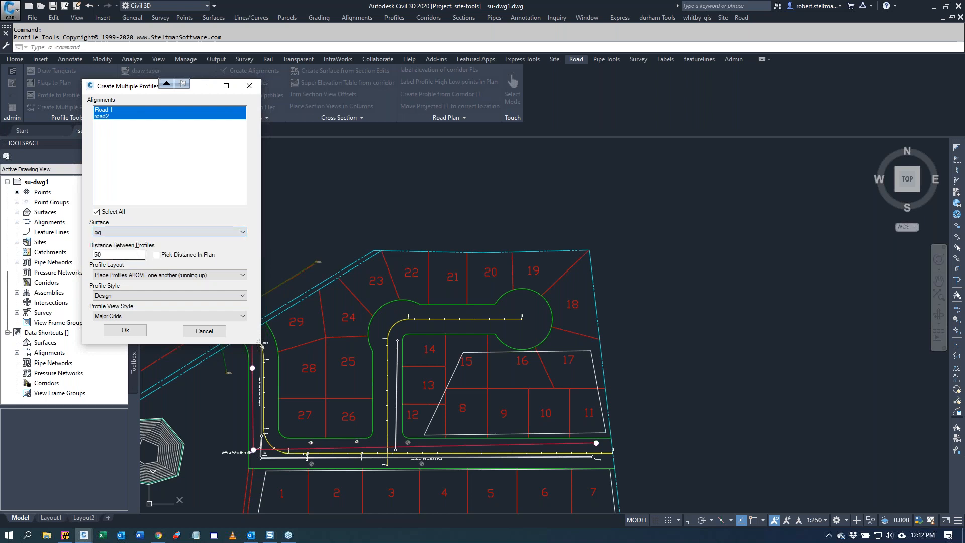
Step: Create the profiles in the Existing Ground Profile style and place their profile views in the empty area east of the site plan
left_click(148, 297)
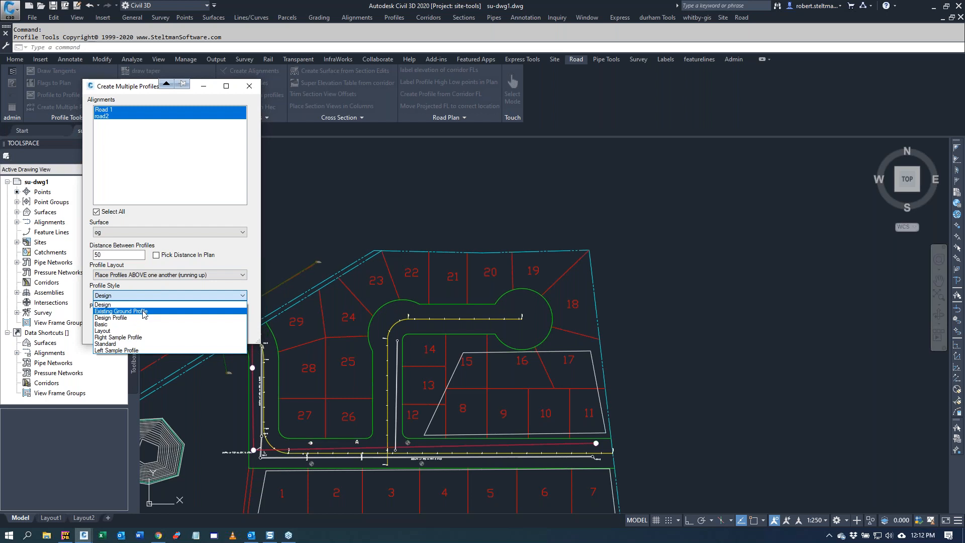
left_click(145, 312)
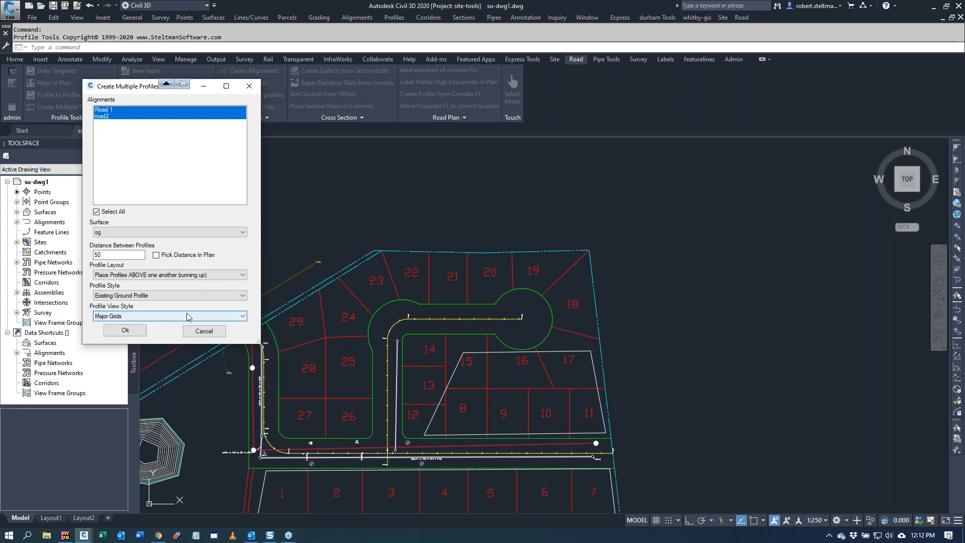
left_click(128, 331)
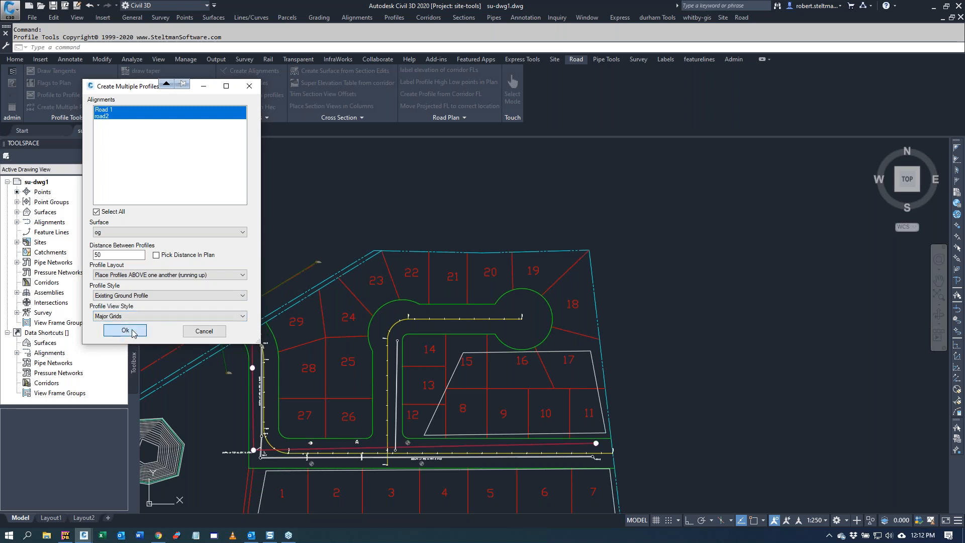
left_click(706, 269)
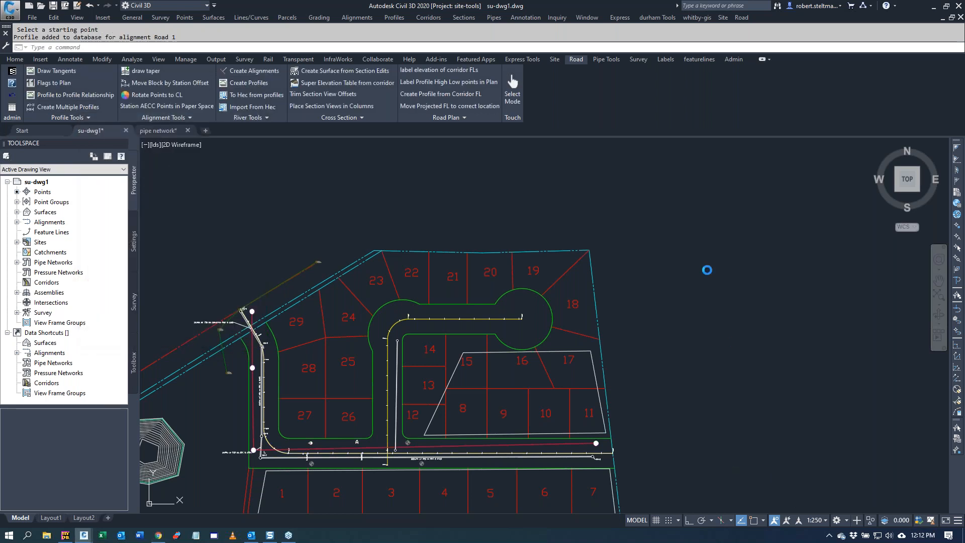
scroll(443, 363, "down", 1)
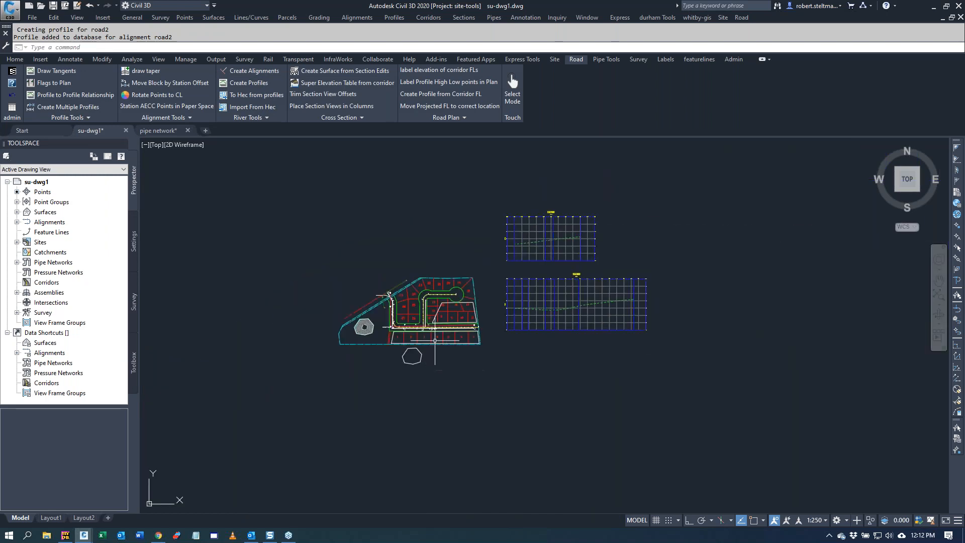
Step: Draw tangents for a new profile named Design in the Road 1 view, starting from the beginning endpoint of the existing ground line
left_click(58, 75)
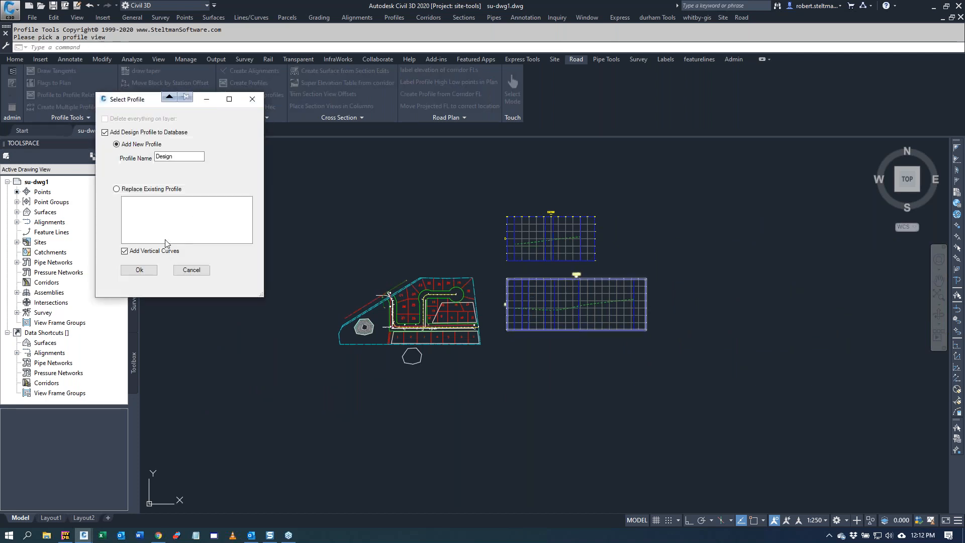
left_click(140, 270)
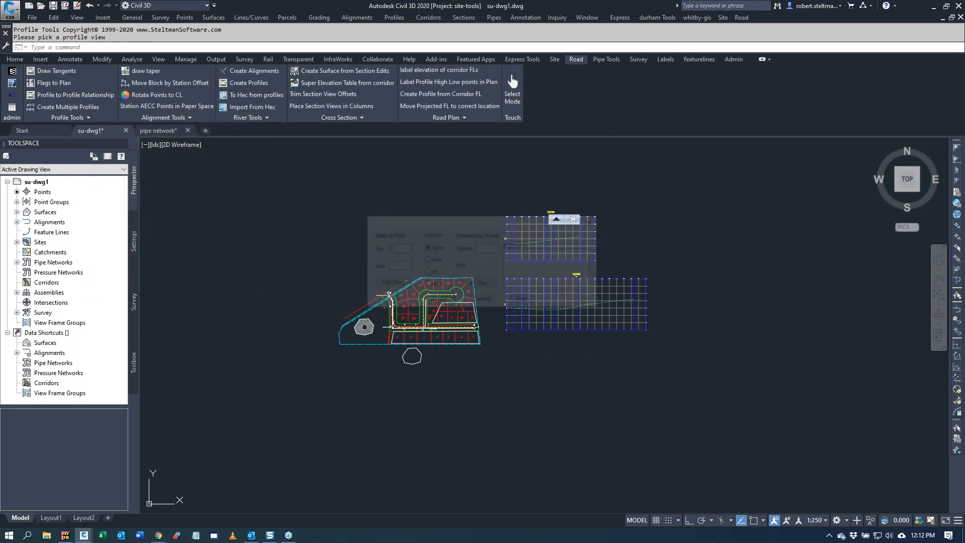
left_click(390, 283)
scroll(506, 308, "up", 4)
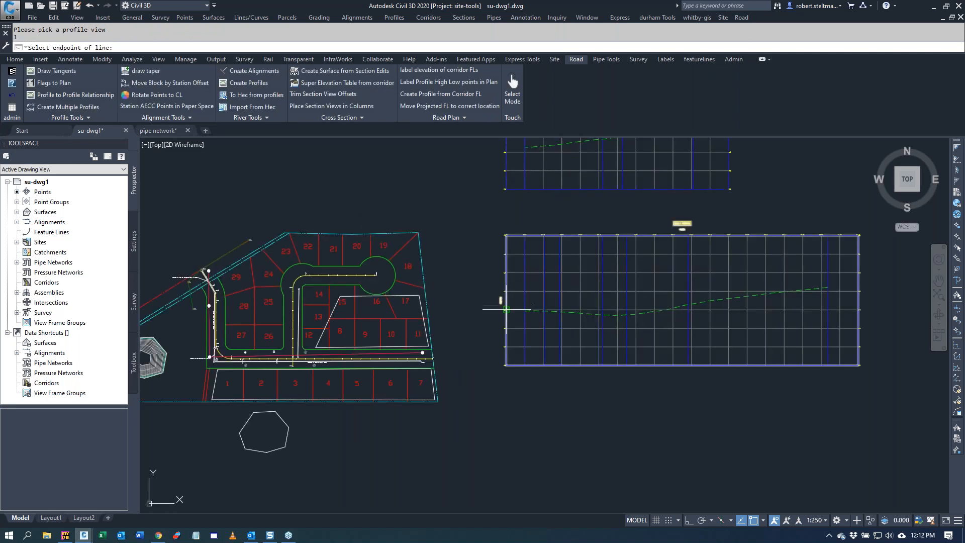
scroll(506, 308, "up", 2)
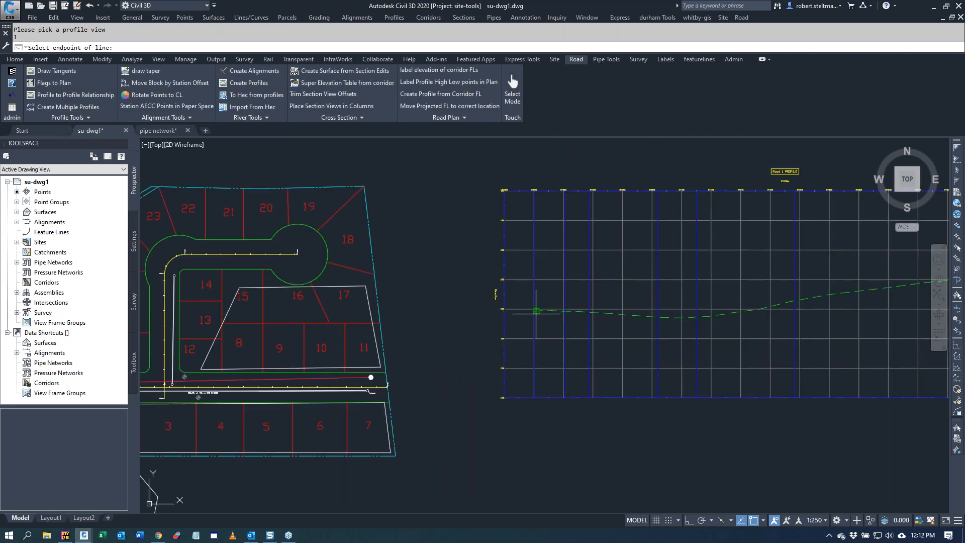
left_click(536, 312)
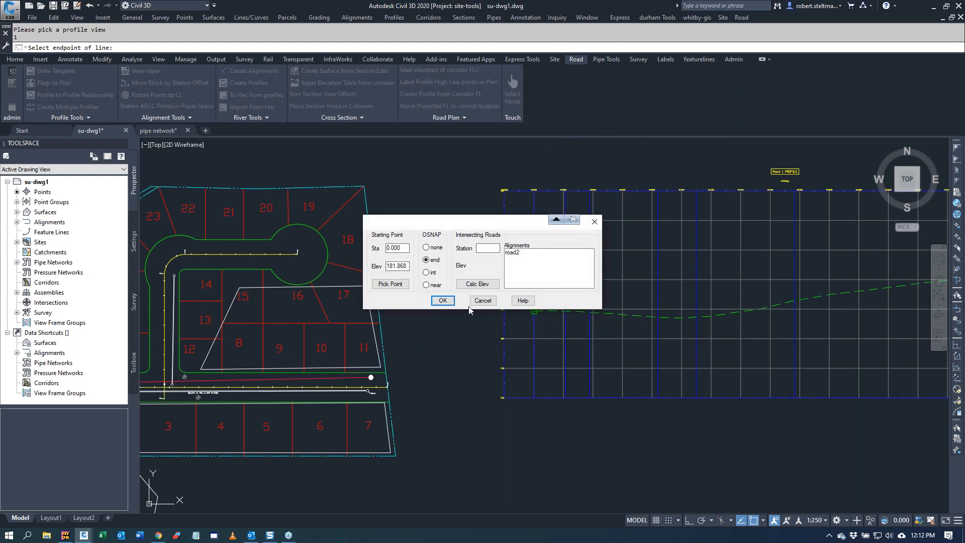
left_click(442, 301)
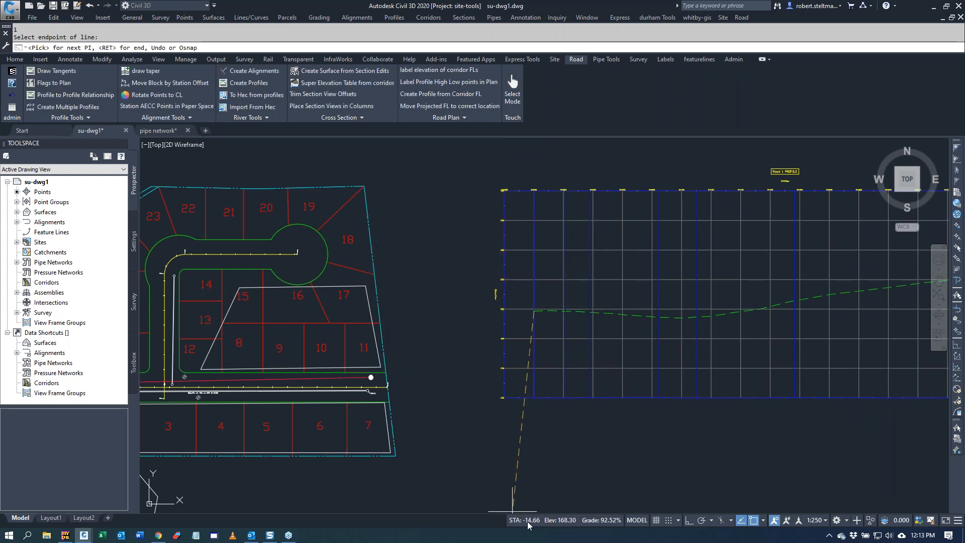
Step: Add the first VPI on the Road 1 tangents at station 100 with a grade of -1
left_click(683, 325)
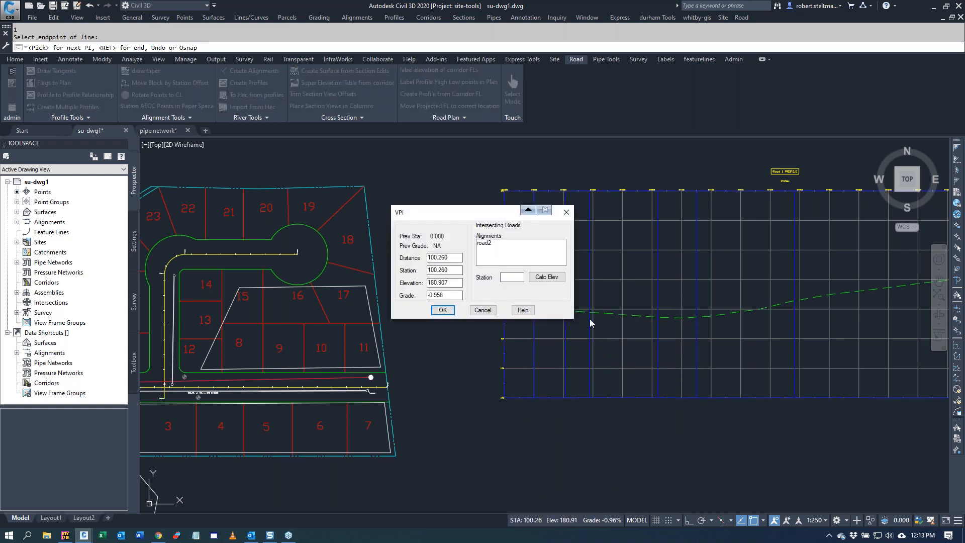
left_click(451, 310)
left_click_drag(446, 269, 407, 269)
type("1")
left_click(442, 310)
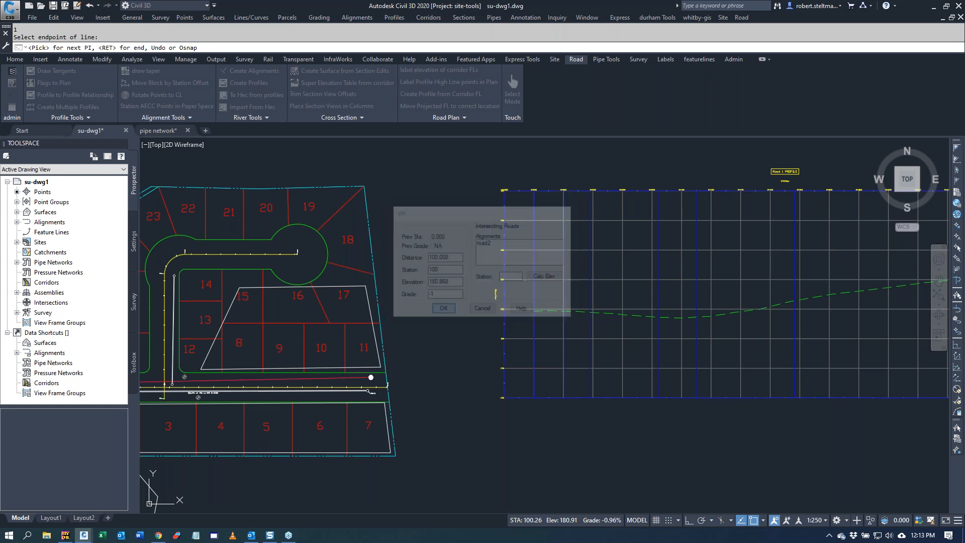
Step: Place the second Road 1 VPI above existing ground at about station 222.3, elevation 186.15
scroll(659, 384, "down", 2)
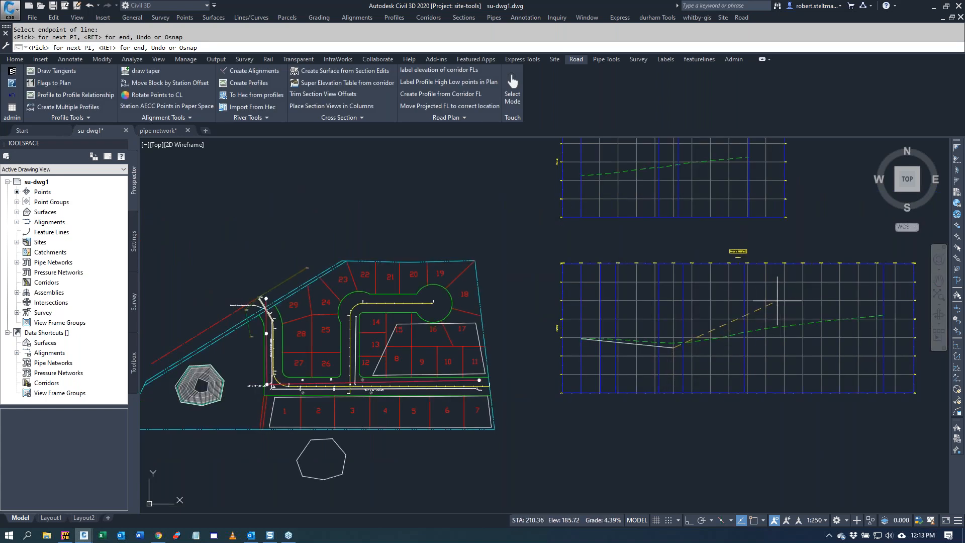
left_click(786, 299)
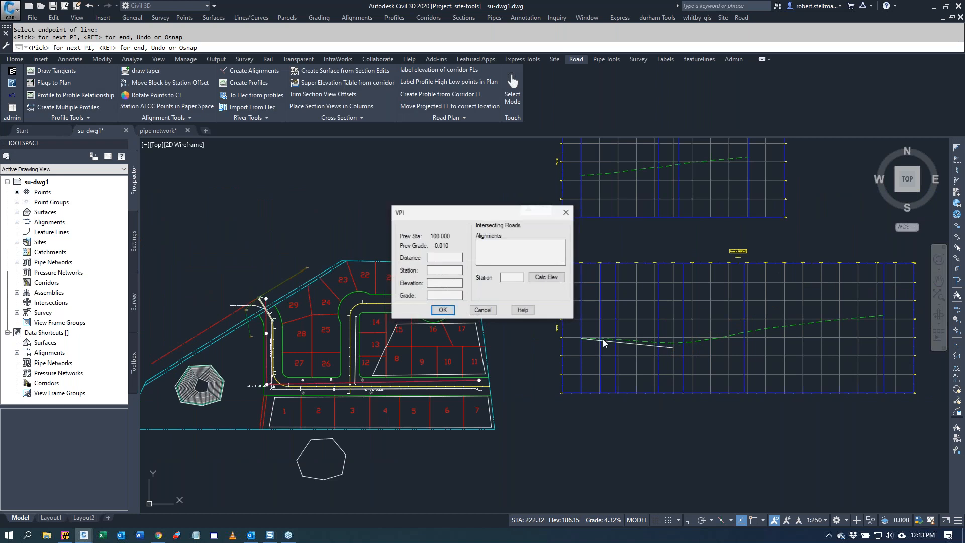
left_click(443, 310)
Step: Snap the final Road 1 VPI to the far endpoint of the existing ground line
key("o")
left_click(480, 280)
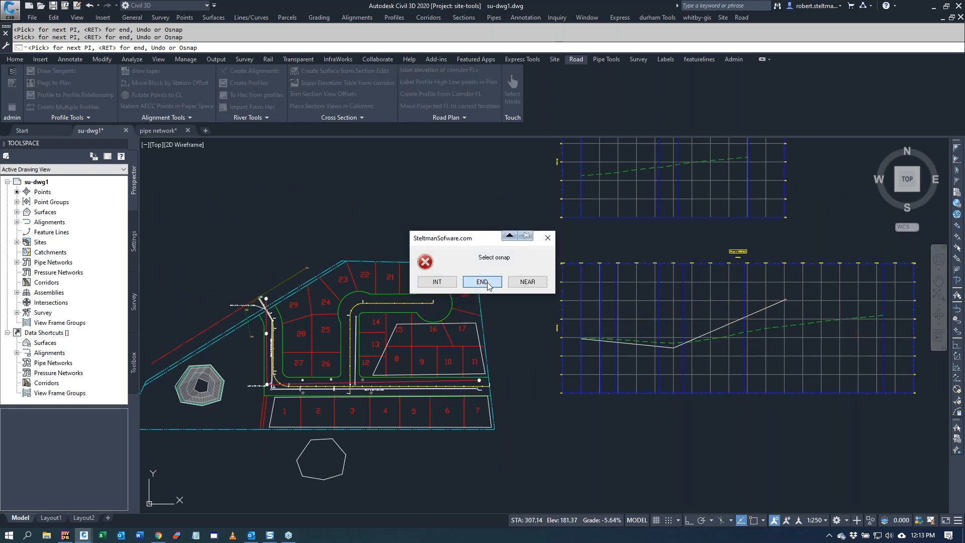
scroll(870, 324, "up", 4)
left_click(901, 299)
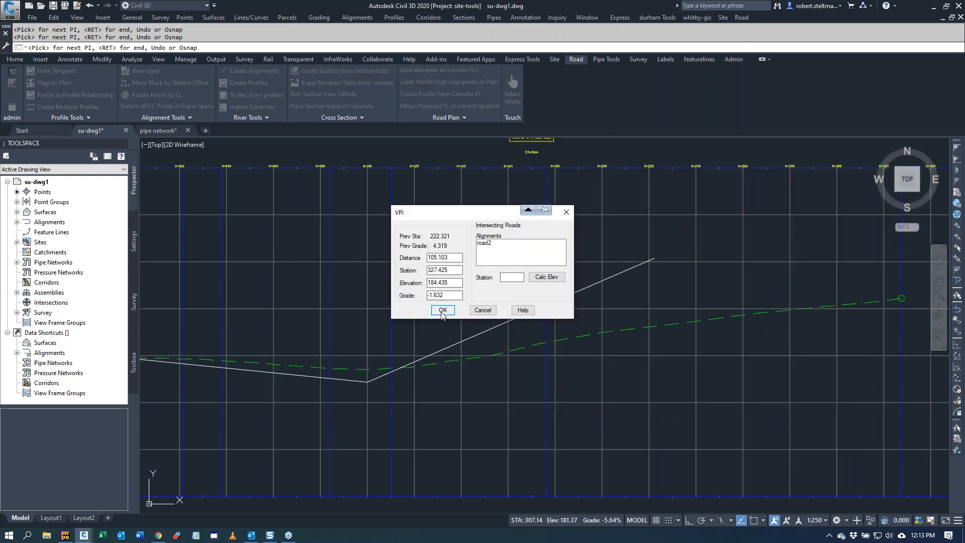
left_click(443, 310)
Step: Finish the Road 1 tangents, accept the proposed vertical curves at both intermediate VPIs, and assign a design profile style
key("Return")
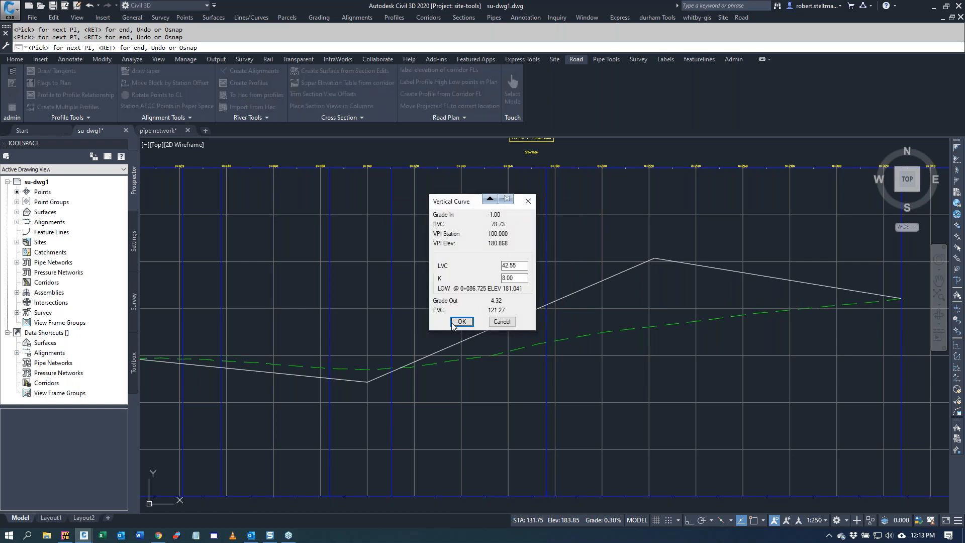
left_click(455, 324)
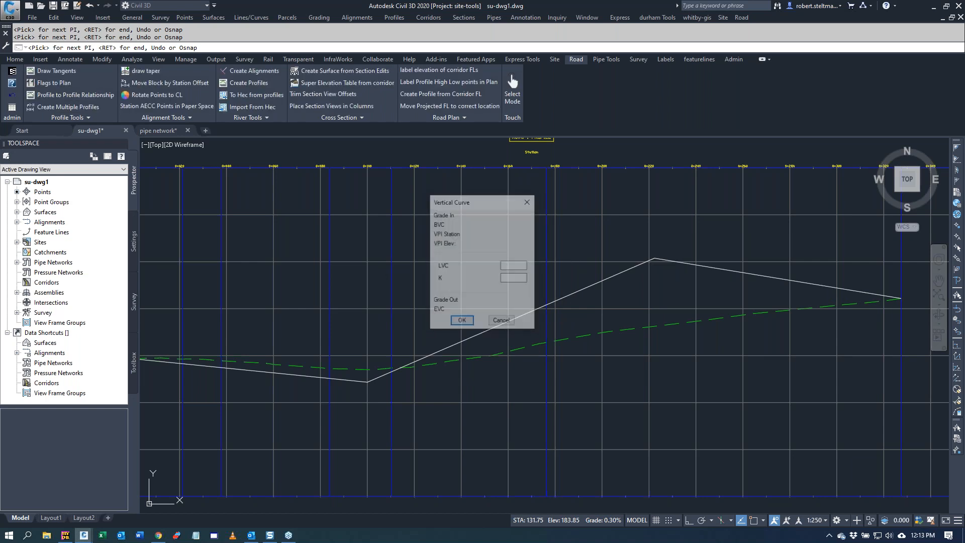
left_click(460, 322)
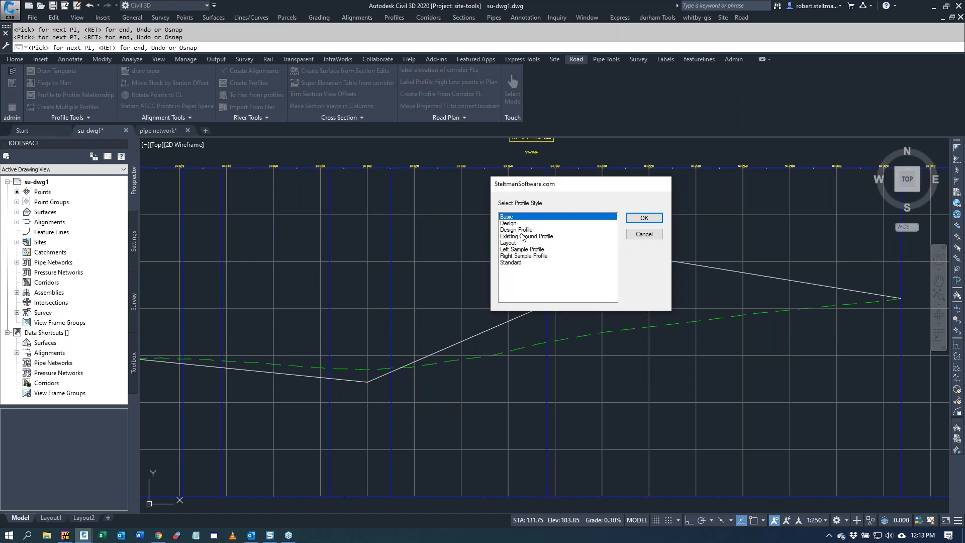
left_click(523, 236)
left_click(644, 218)
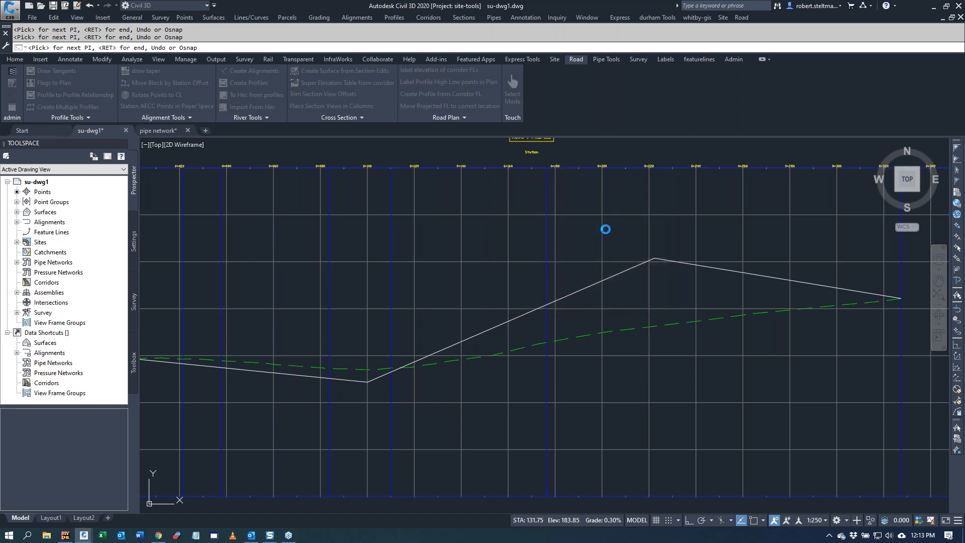
Step: Draw tangents for a new design profile in the road2 view, starting at the elevation calculated from its intersection with Road 1
scroll(564, 254, "down", 4)
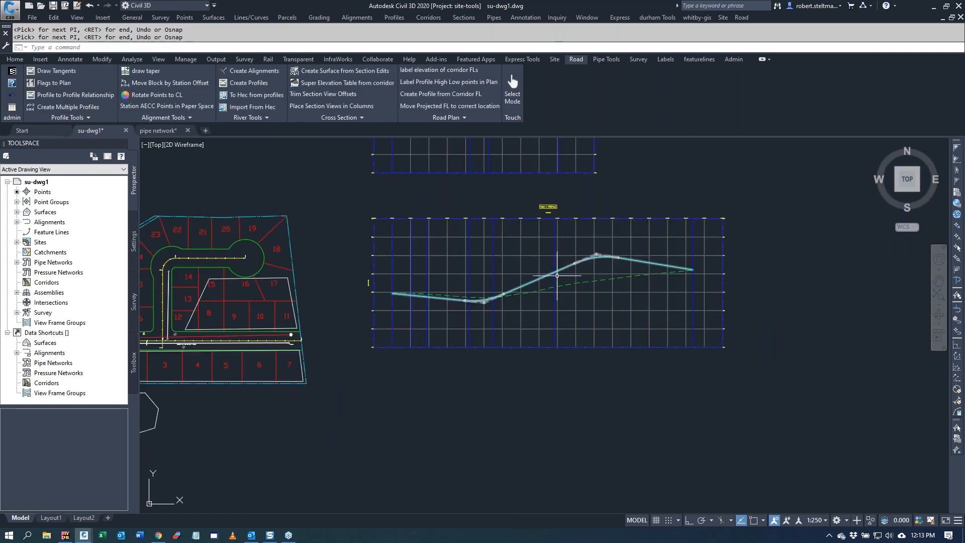
scroll(557, 275, "down", 4)
scroll(519, 176, "up", 2)
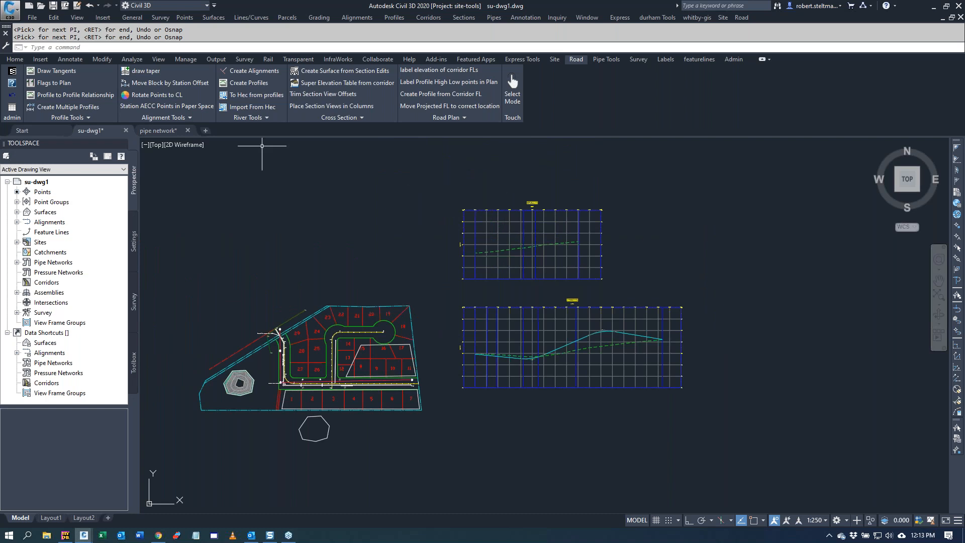
left_click(53, 73)
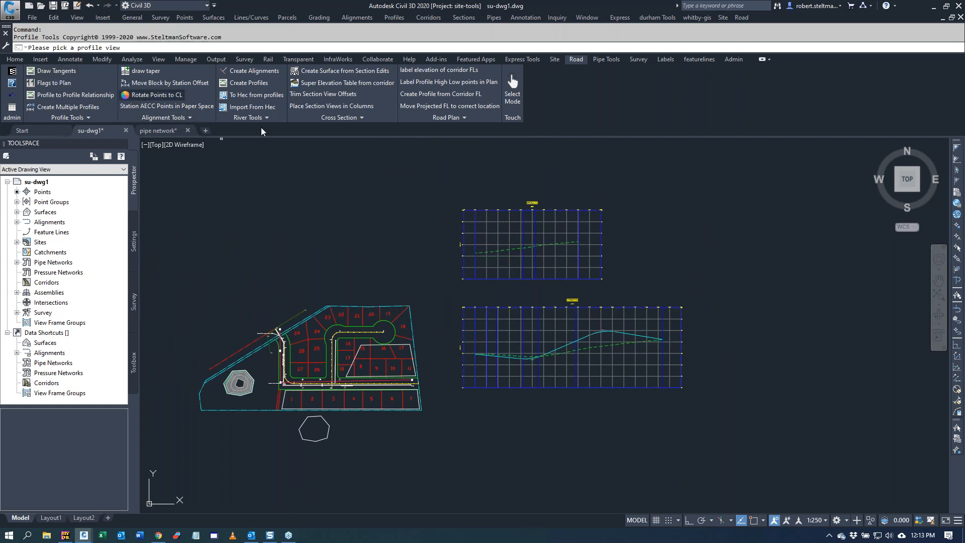
left_click(492, 205)
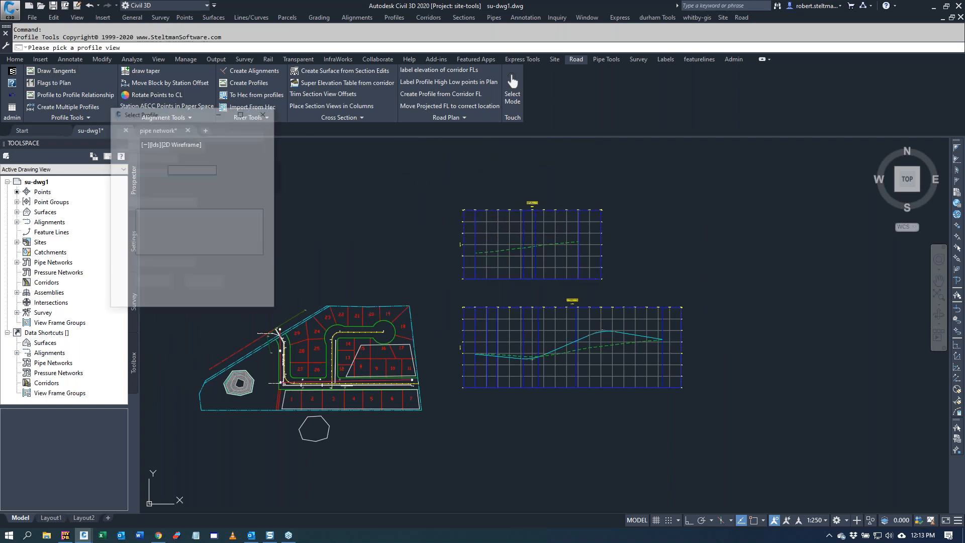
left_click(152, 283)
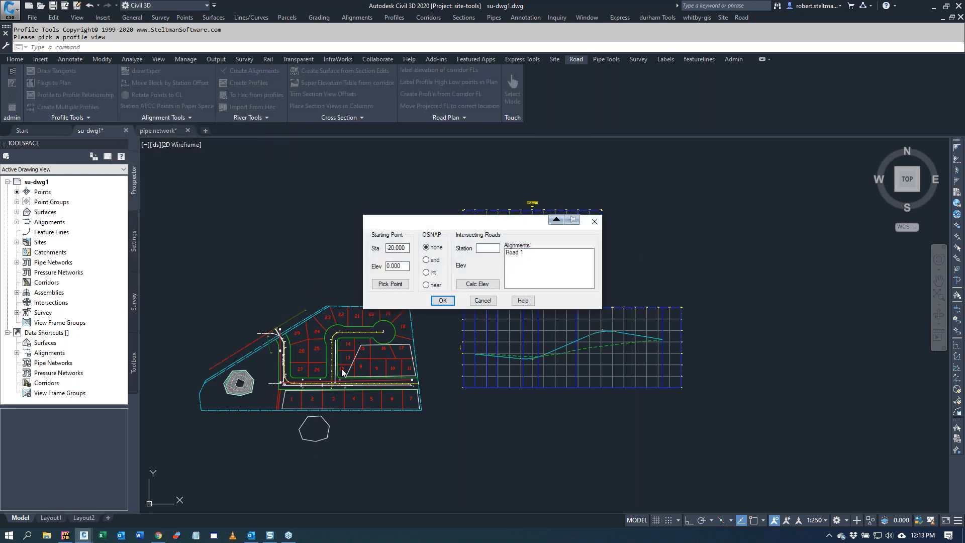
left_click(519, 252)
left_click(477, 284)
left_click(442, 300)
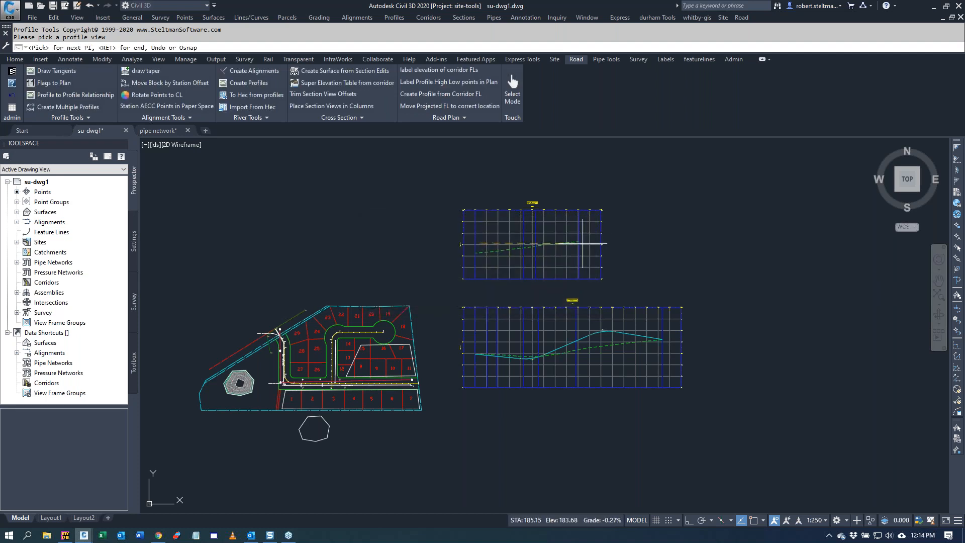
Step: Place the end VPI of the road2 tangents at station 193.048, elevation 186.136, and finish with the Design Profile style
left_click(591, 216)
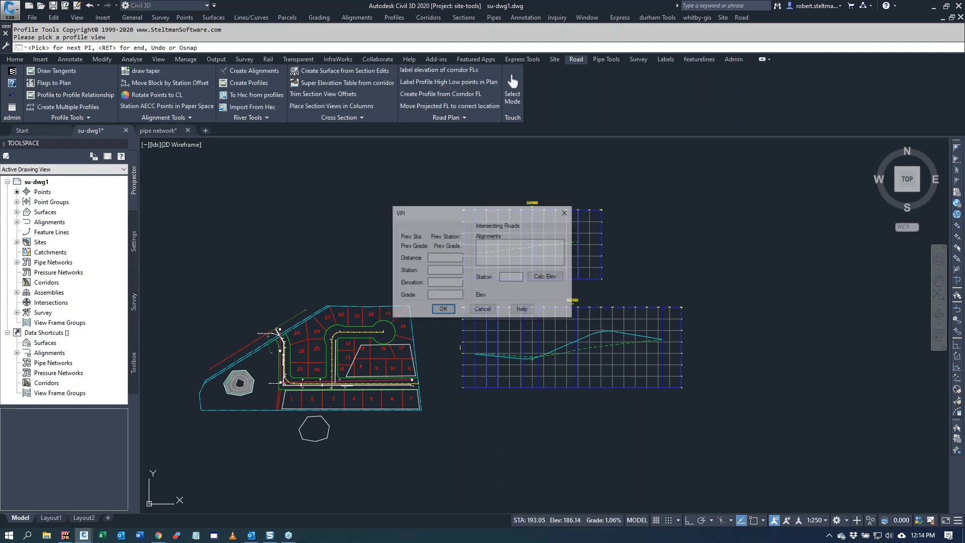
left_click(442, 310)
key("Return")
left_click(532, 231)
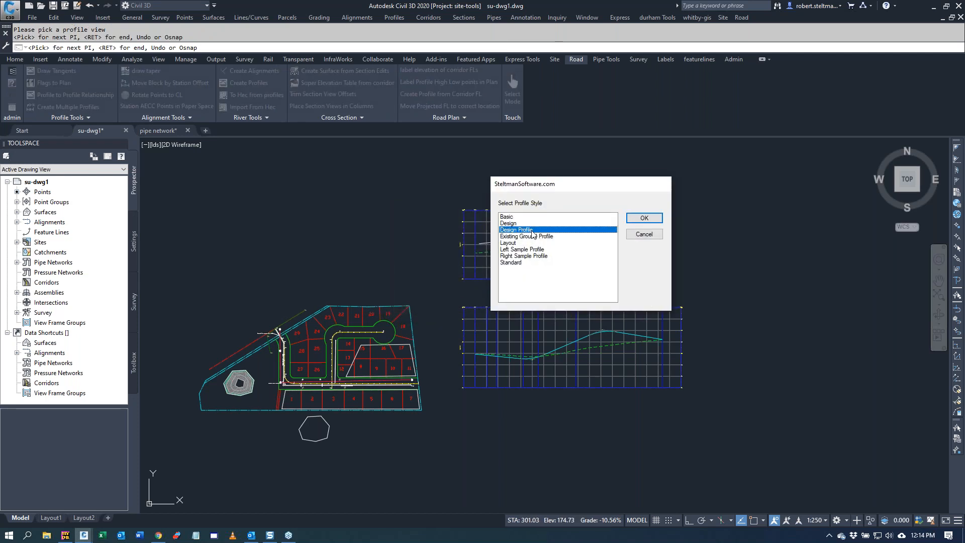
left_click(643, 217)
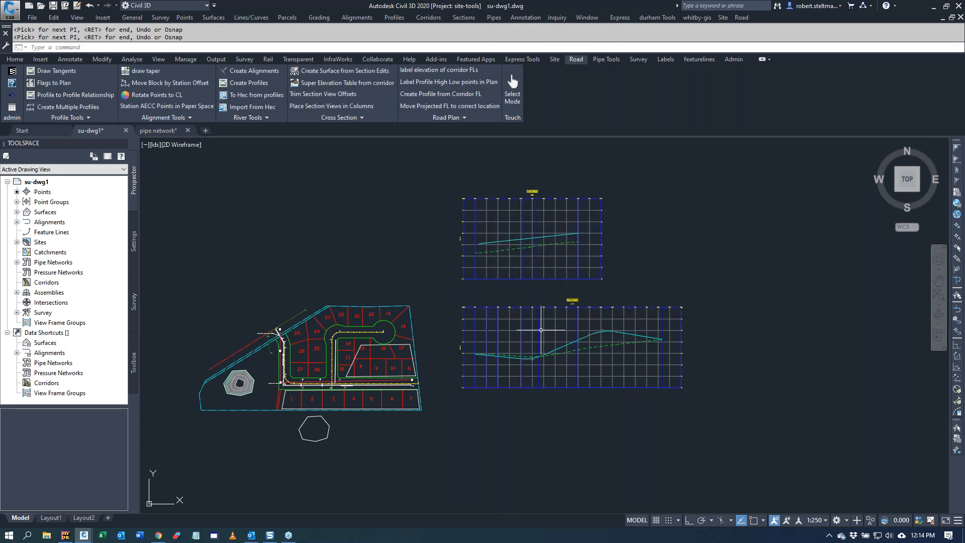
Step: Show the stored relationship information for the road2 design profile
left_click(734, 59)
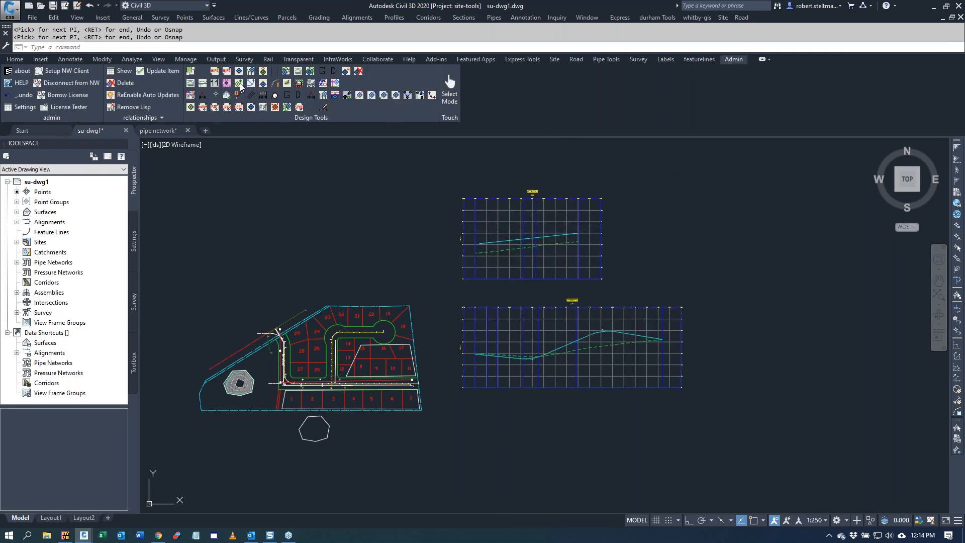
left_click(123, 72)
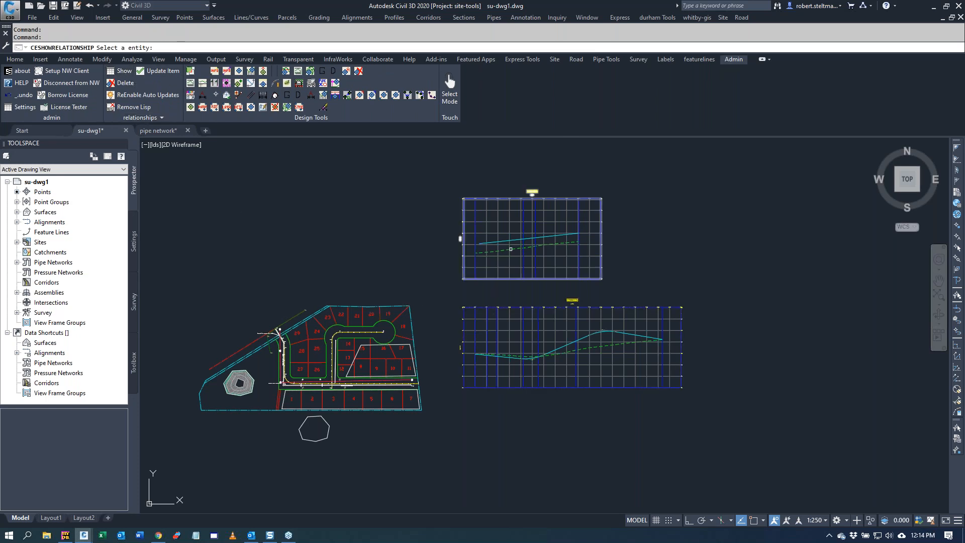
left_click(508, 242)
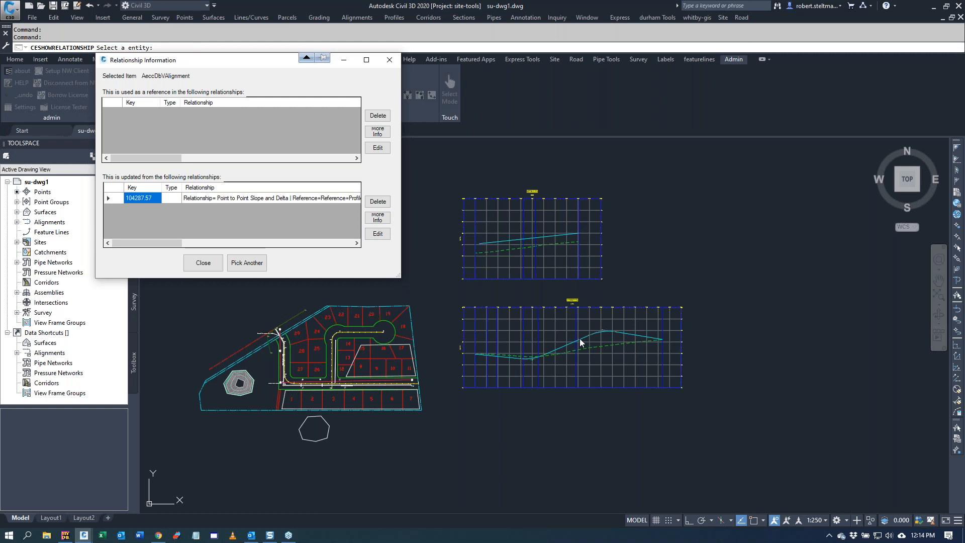
left_click(192, 268)
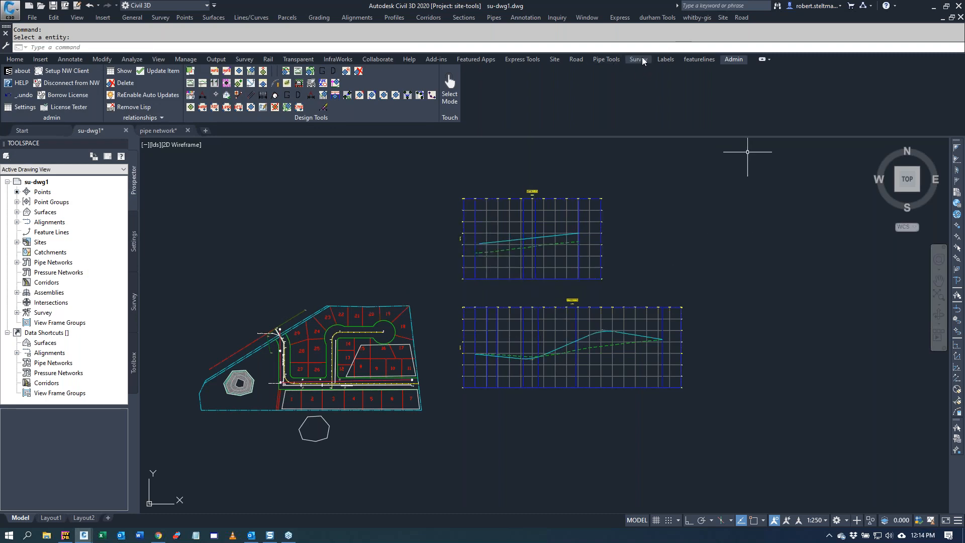
left_click(575, 59)
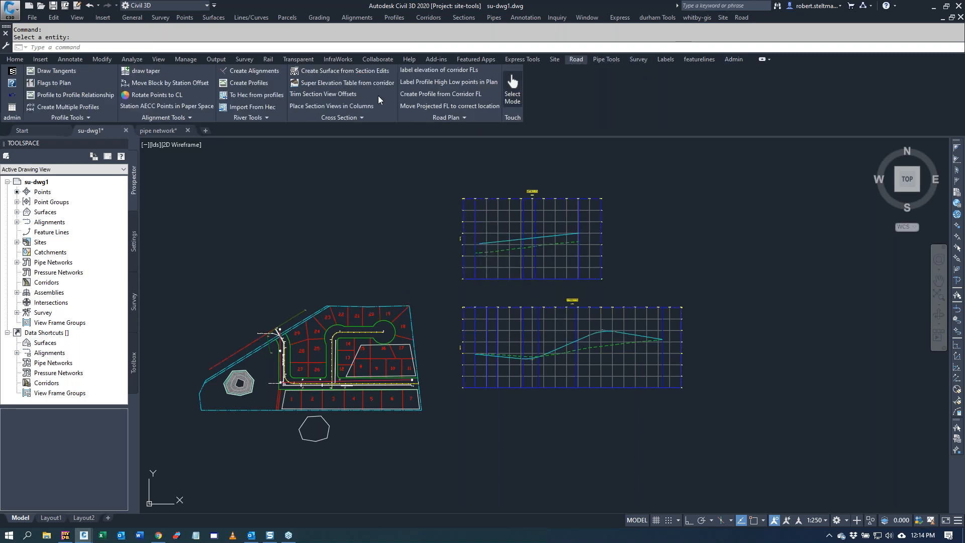
left_click(68, 119)
Step: Draw the pipes to the Road 1 profile by alignment with a 15.000 search distance, listing only crossing pipes in the profile view properties
left_click(606, 59)
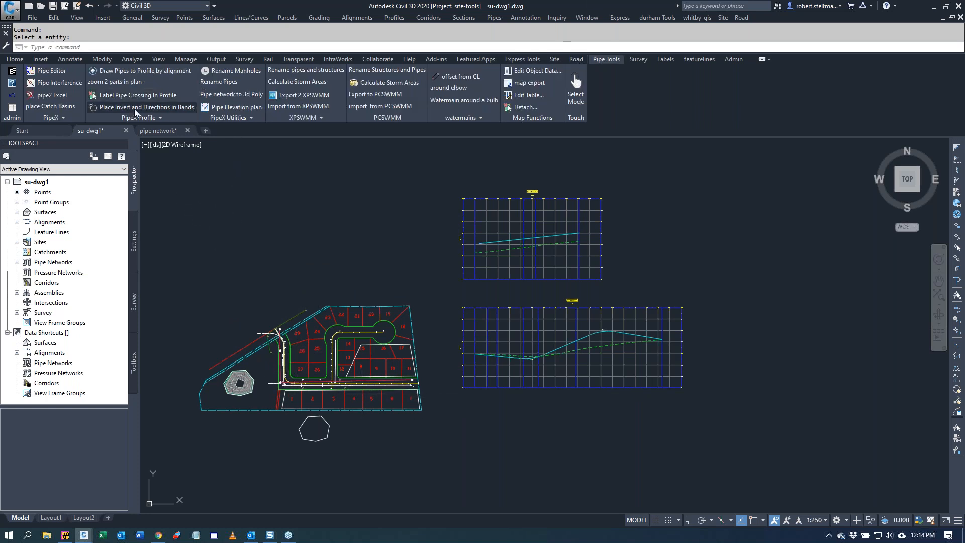
left_click(140, 71)
left_click(442, 245)
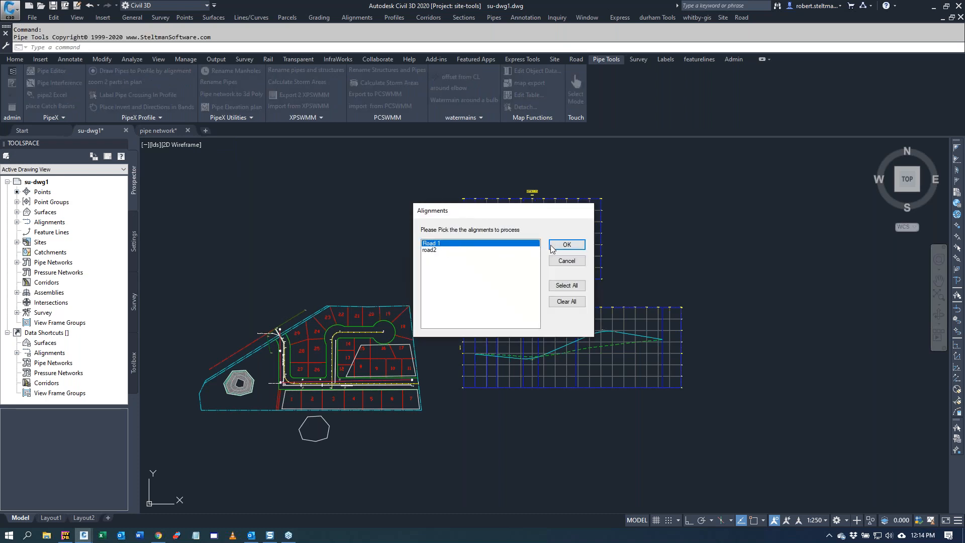
left_click(566, 244)
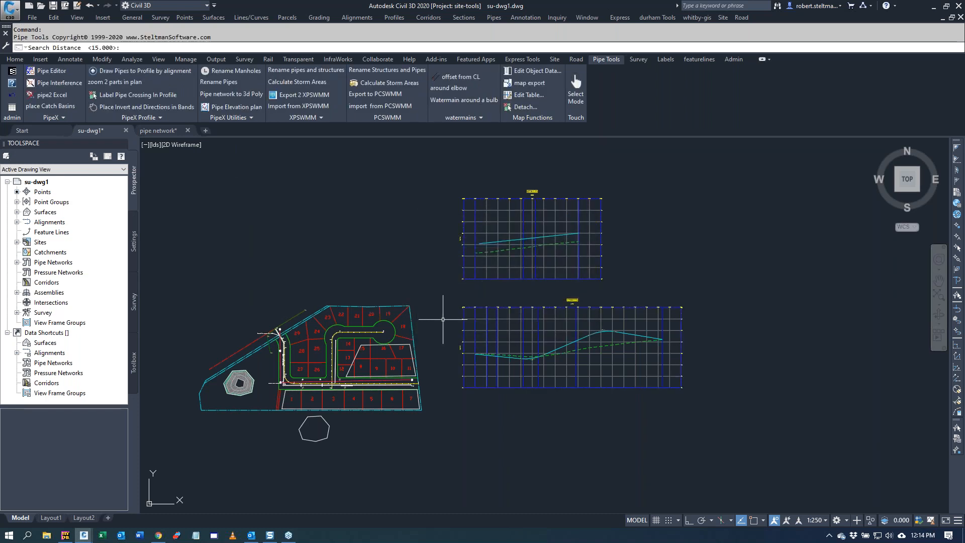
key("Return")
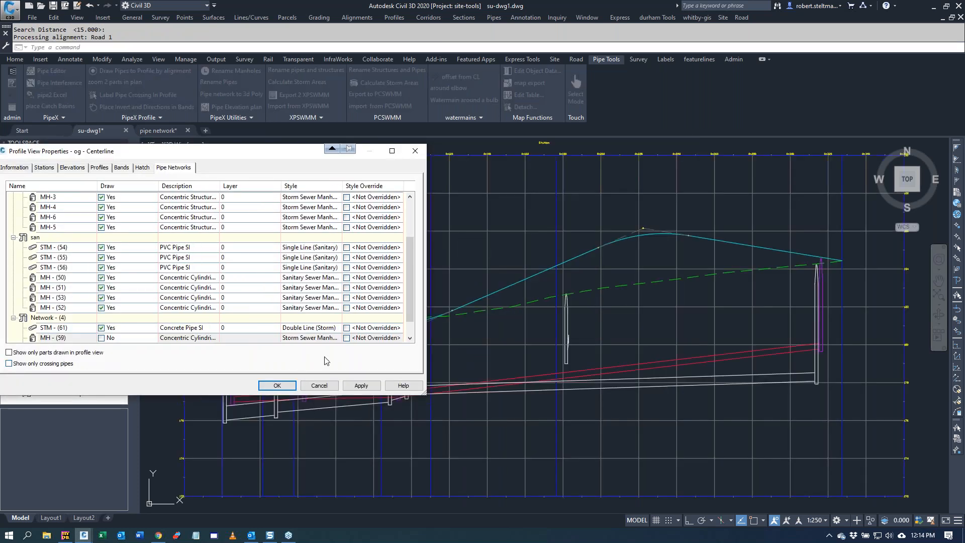
left_click(9, 364)
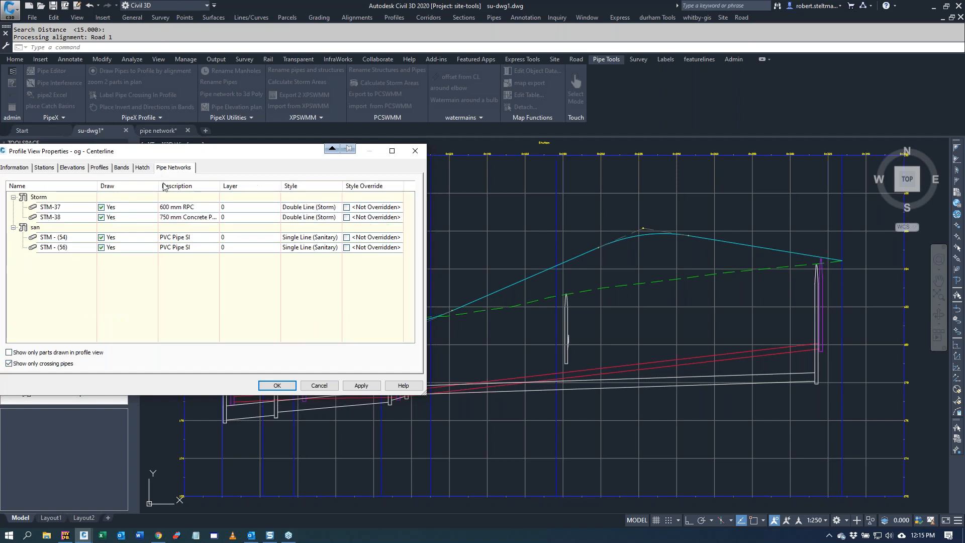
left_click(277, 386)
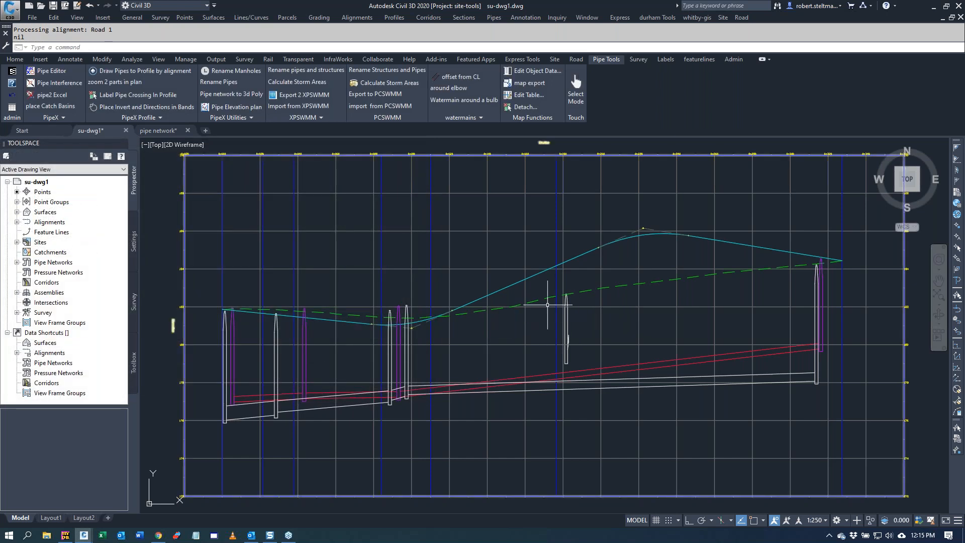
Step: Load all pipes of the Storm network into the Pipe Editor
scroll(547, 304, "down", 2)
left_click(51, 70)
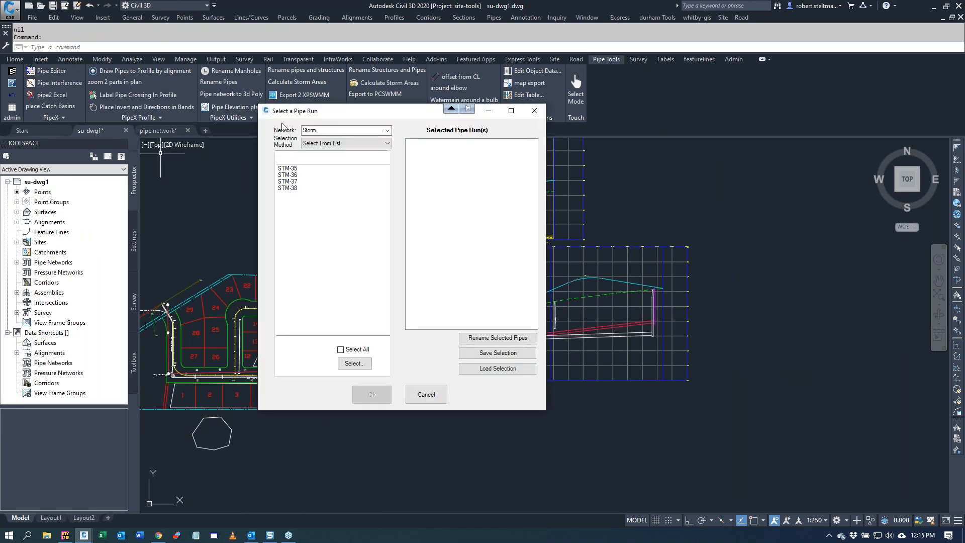
left_click(388, 131)
left_click(389, 131)
left_click(358, 143)
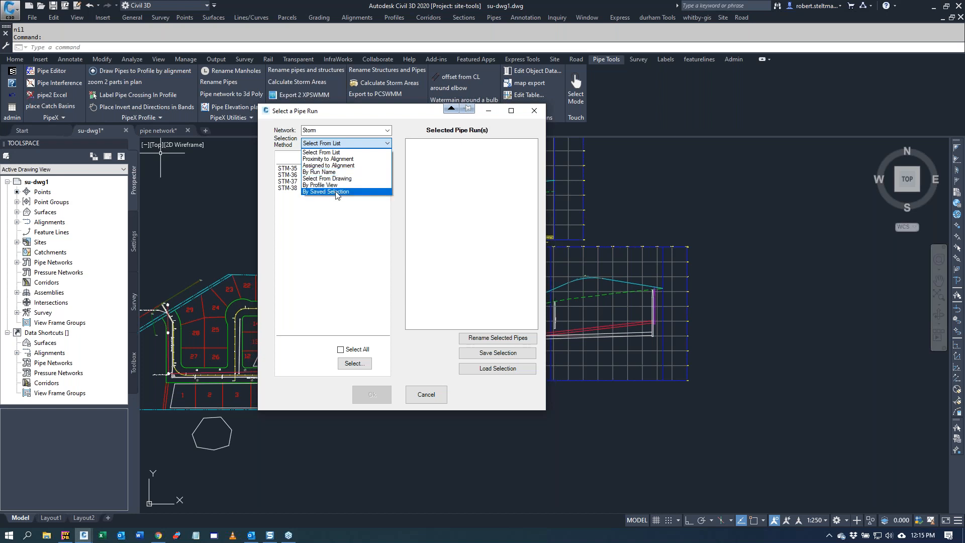
left_click(340, 351)
left_click(341, 351)
left_click(372, 395)
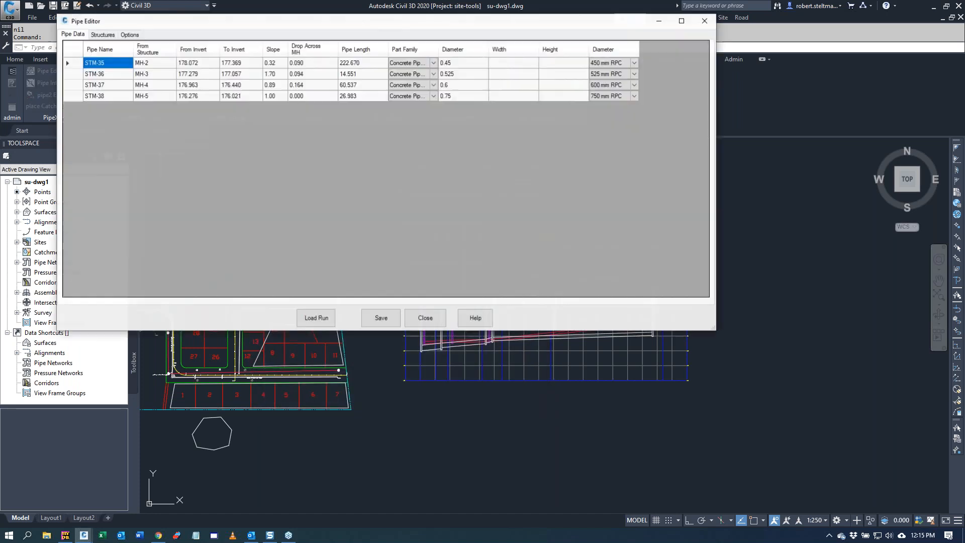
left_click_drag(281, 28, 359, 146)
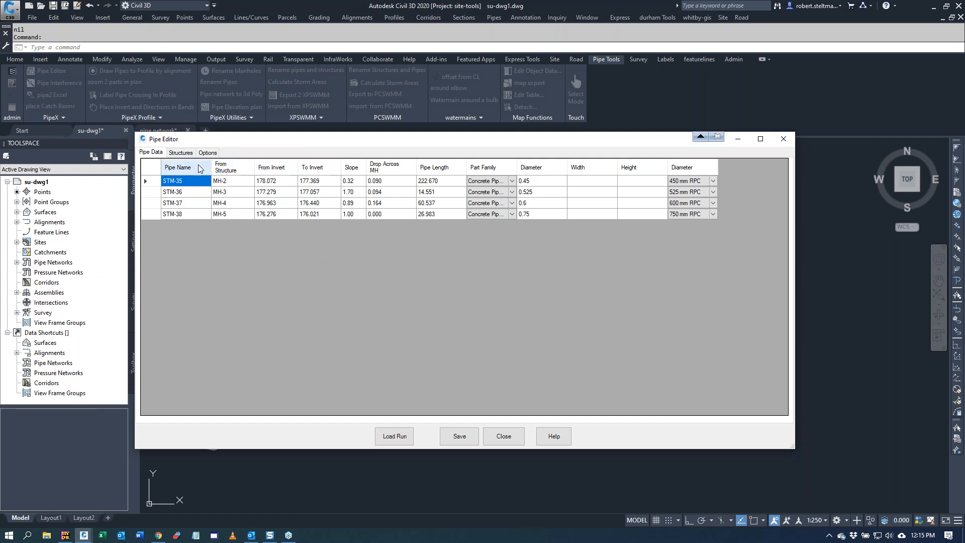
Step: Review the Pipe Editor's grade, resizing and sump options and the structure data of the Storm run
left_click(208, 152)
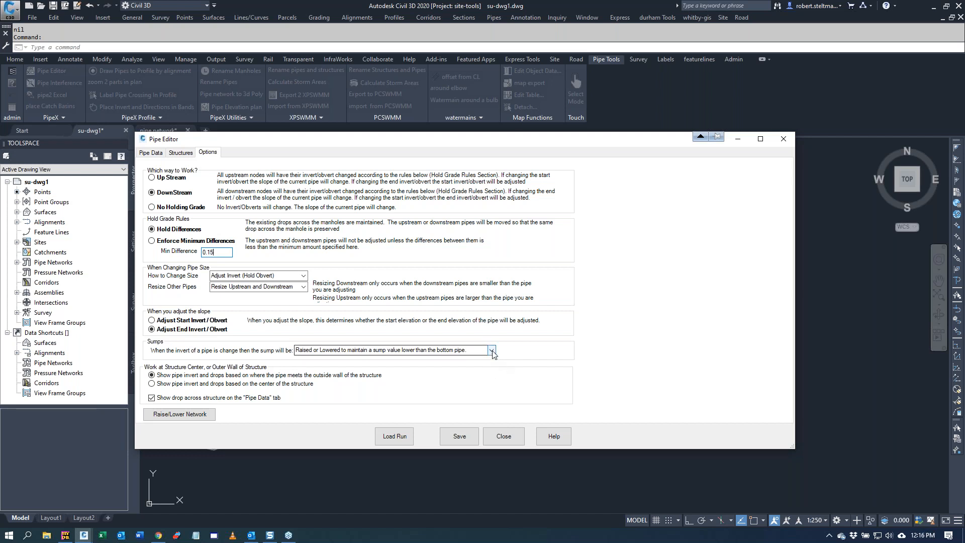
left_click(442, 350)
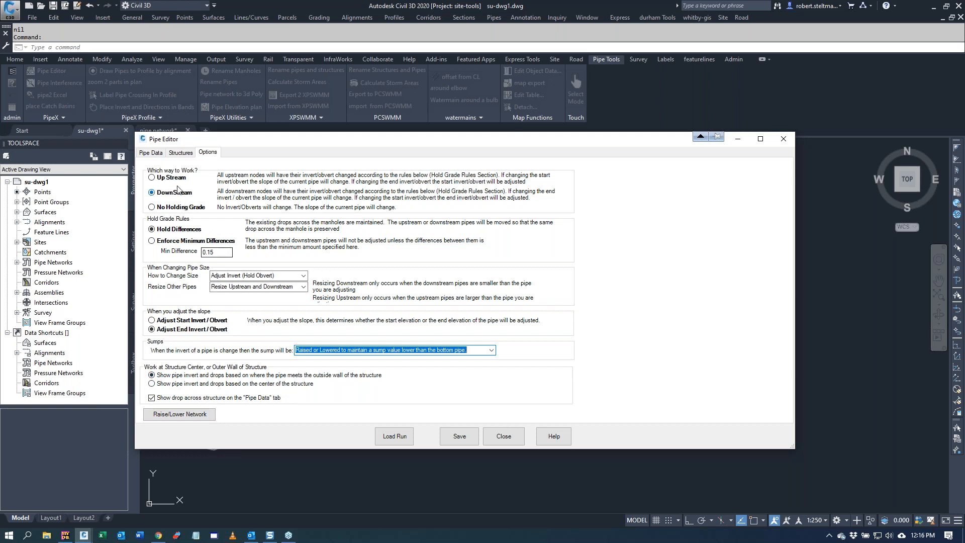
left_click(181, 152)
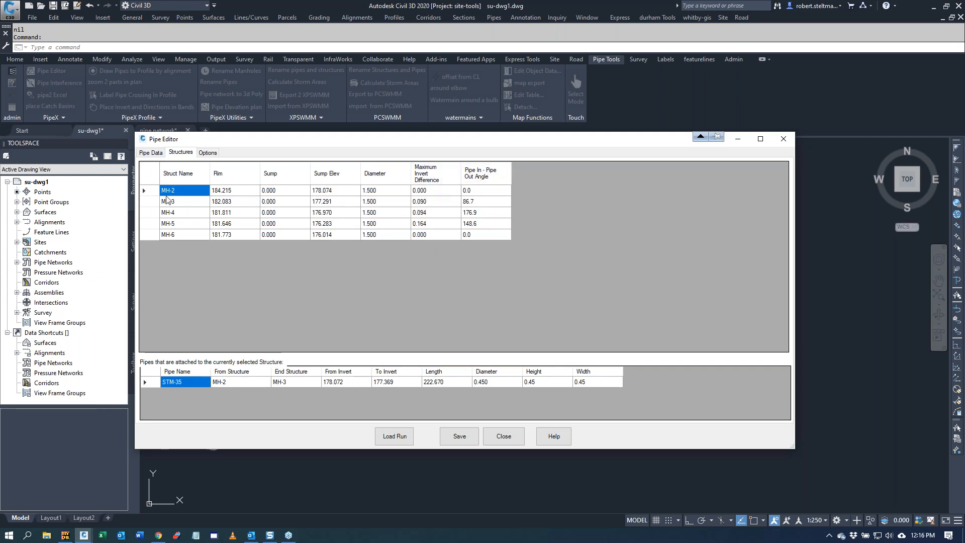
left_click(152, 152)
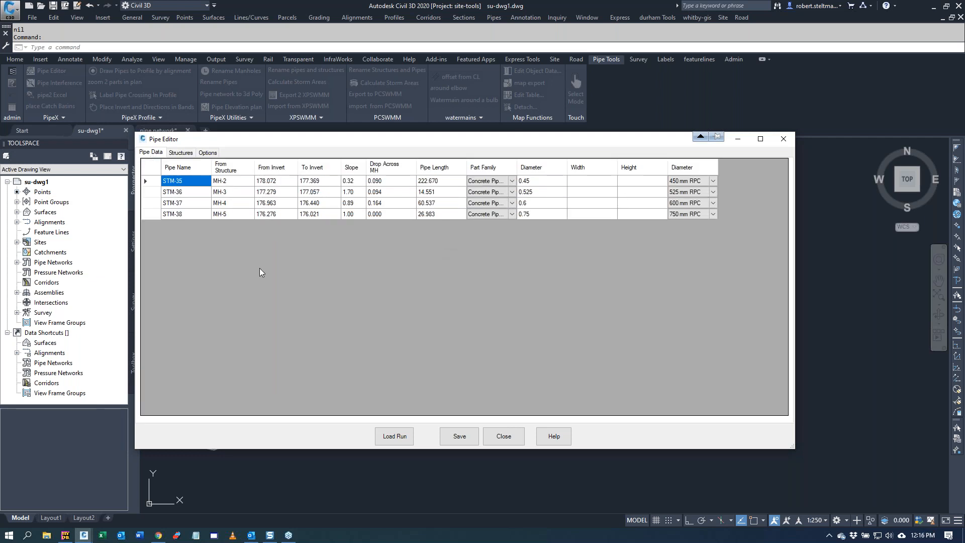
Step: Change the diameter of pipe STM-37 to 900 mm RPC
left_click(684, 216)
left_click(713, 202)
left_click(713, 203)
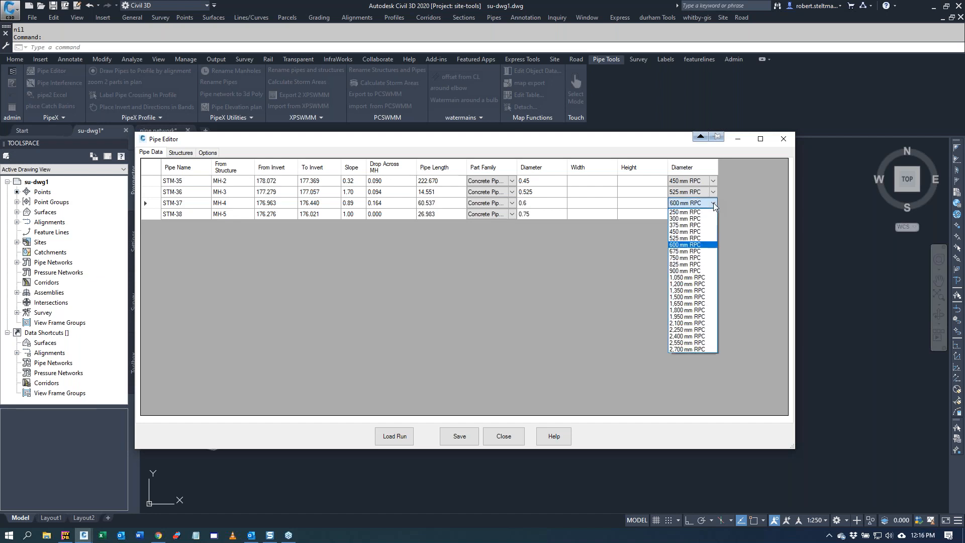
left_click(688, 272)
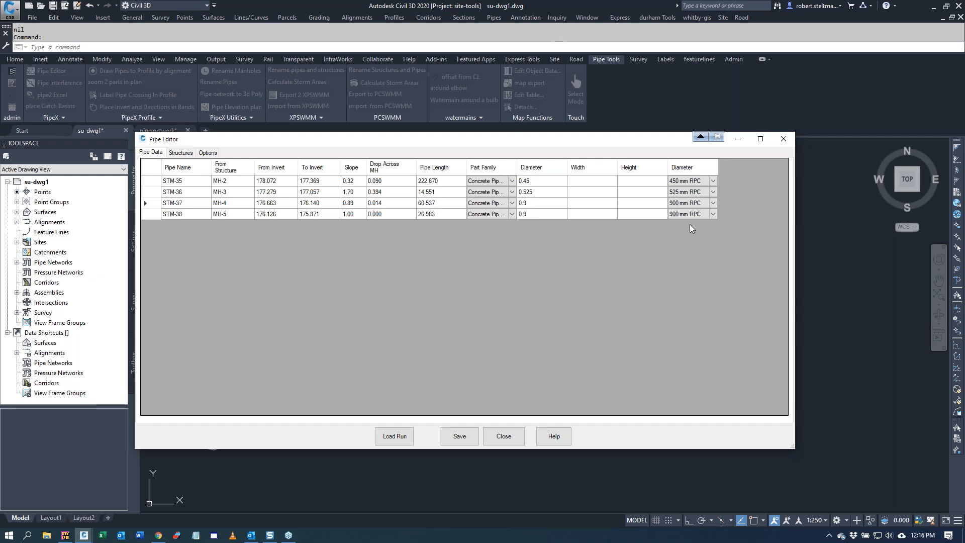
Step: Set the slope of all four storm pipes to 1 and close the Pipe Editor without saving the network changes
left_click(351, 184)
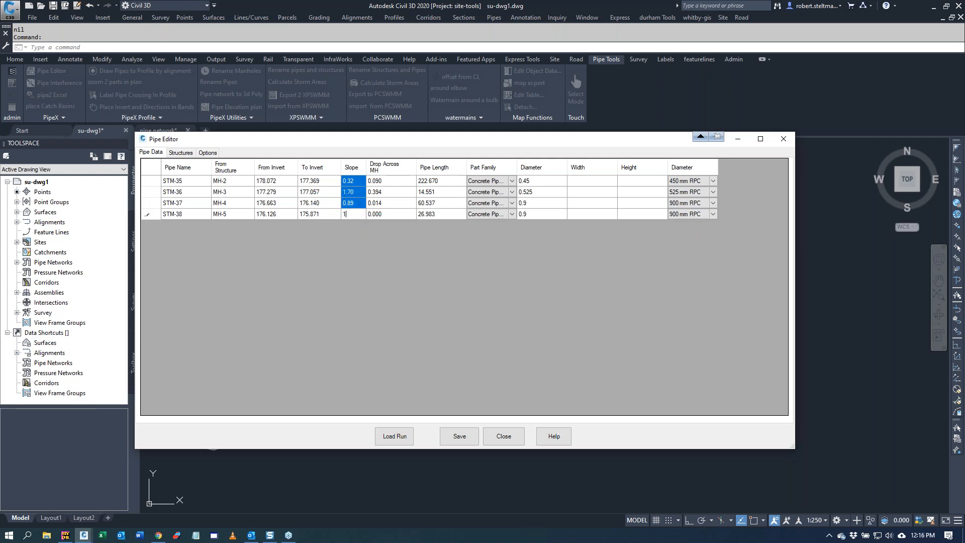
key("Return")
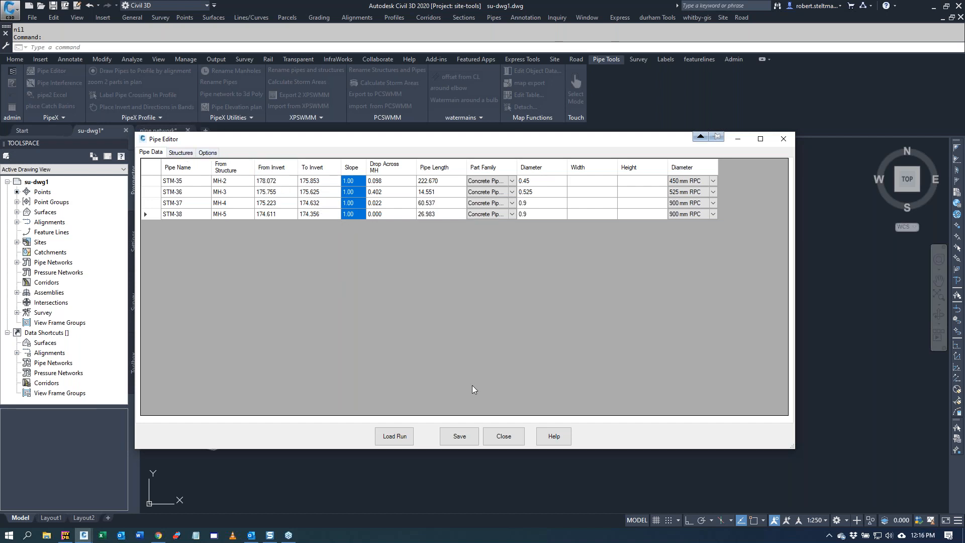
left_click(513, 438)
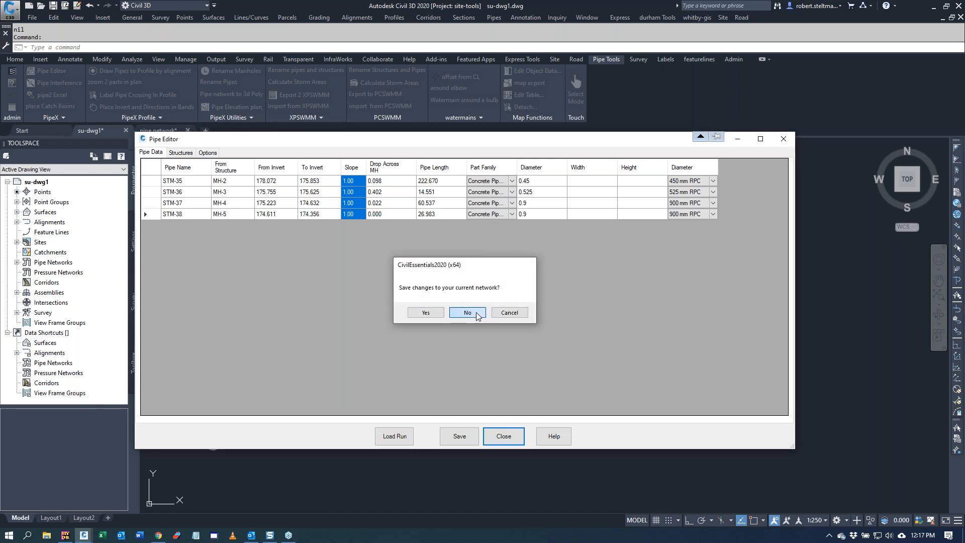
left_click(476, 313)
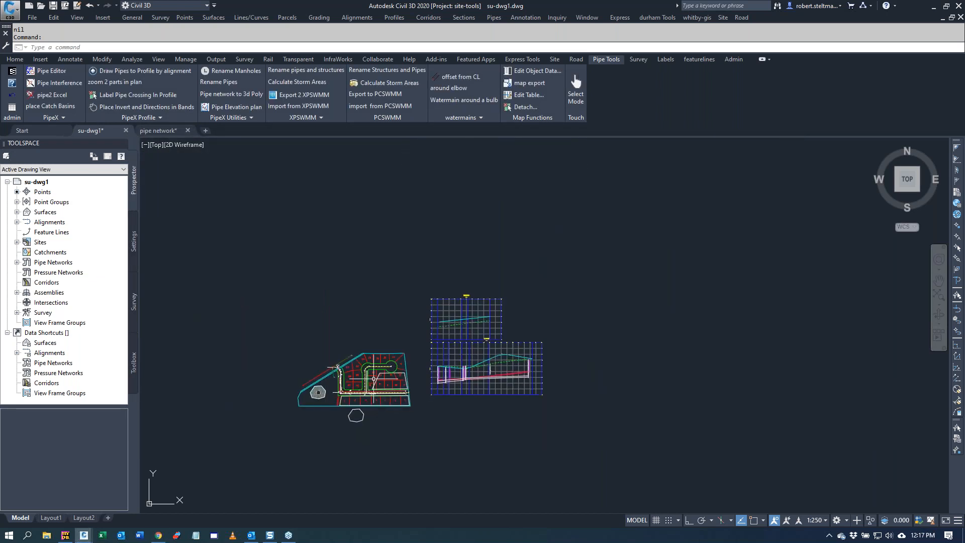
Step: Start a pipe export to Excel using the existing workbook example-storm.xls from the cms folder
scroll(364, 403, "up", 6)
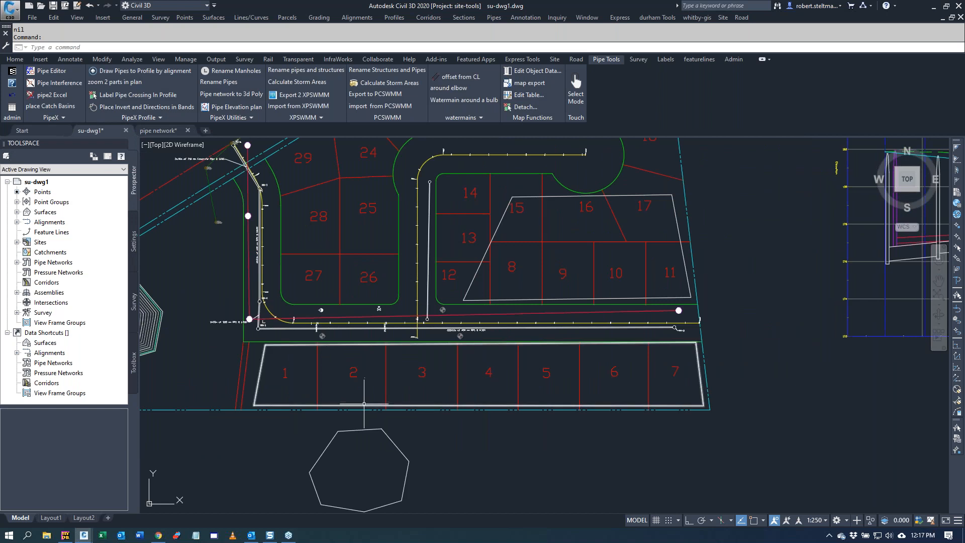
scroll(364, 403, "down", 3)
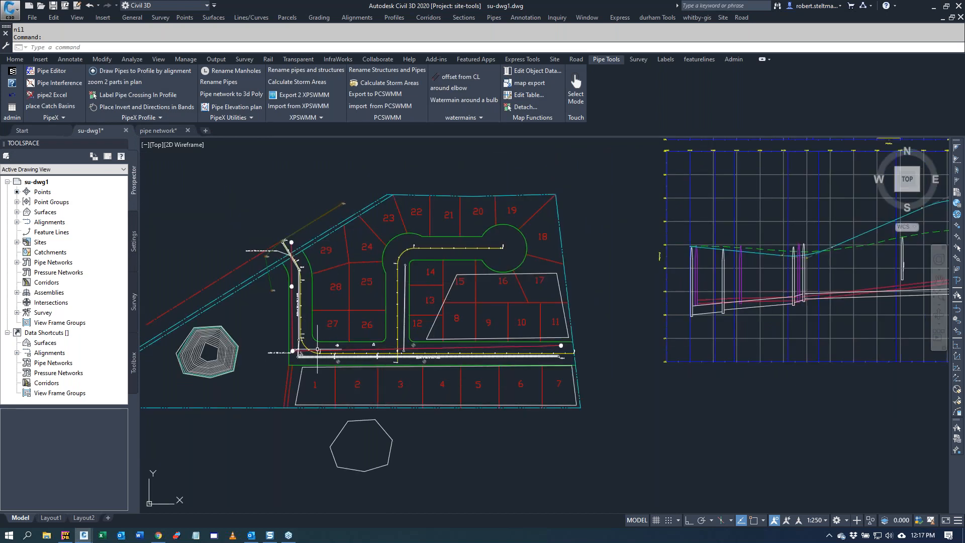
left_click(50, 96)
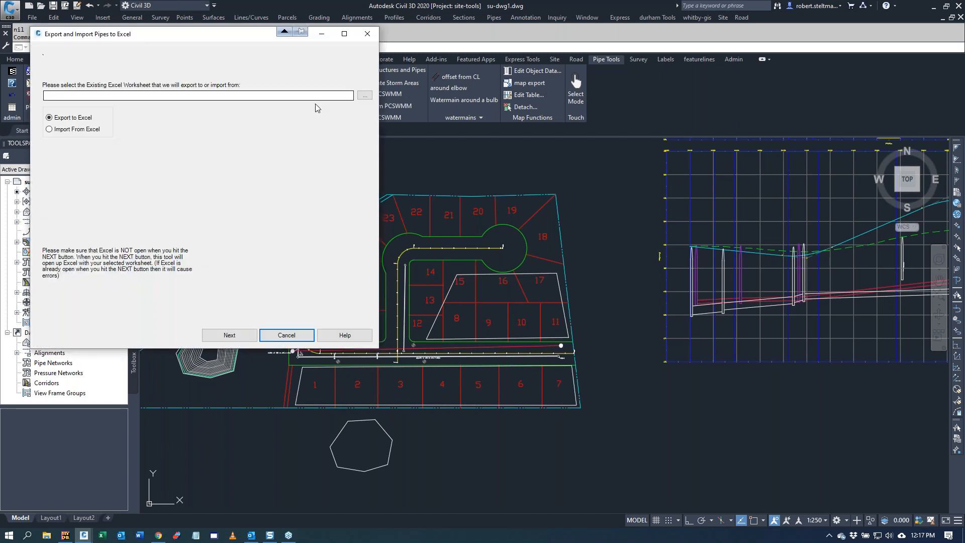
left_click(364, 95)
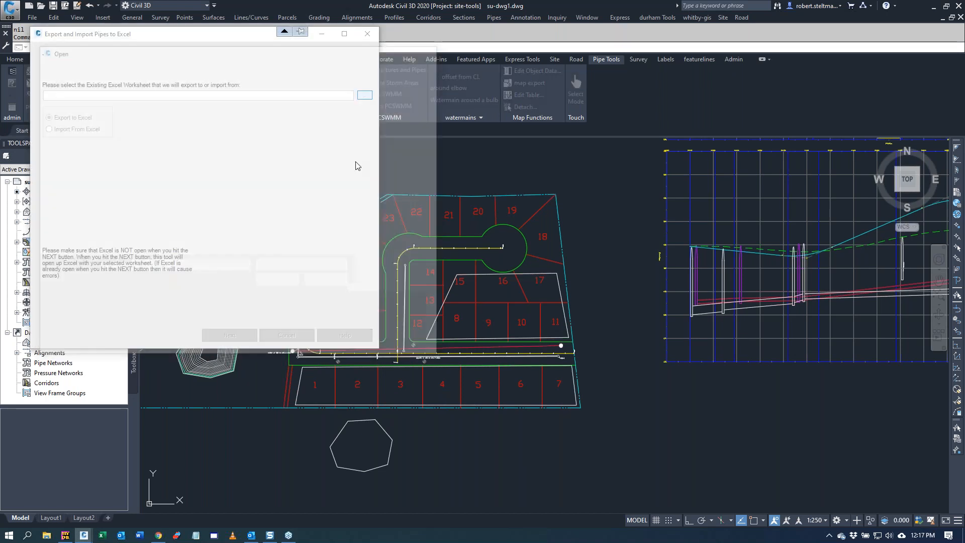
left_click_drag(110, 248, 106, 118)
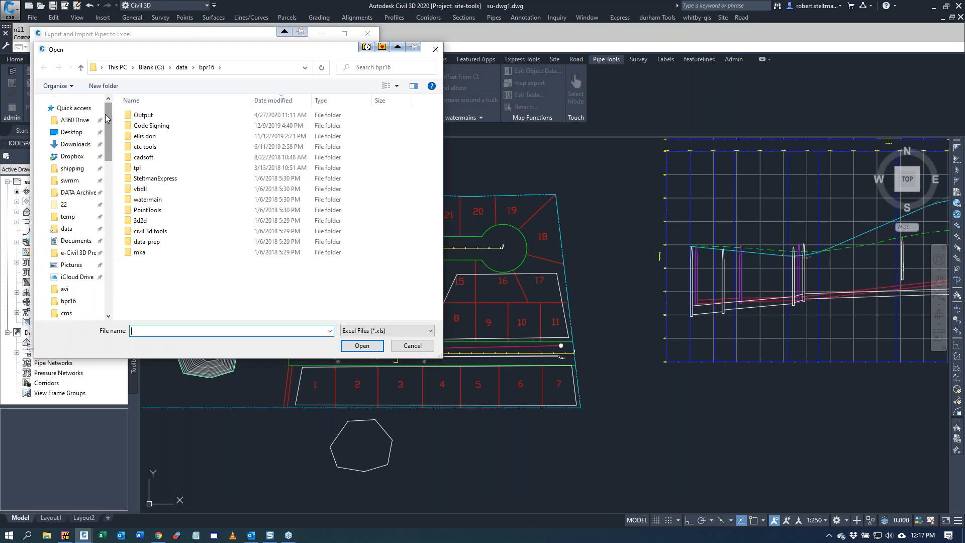
left_click(74, 314)
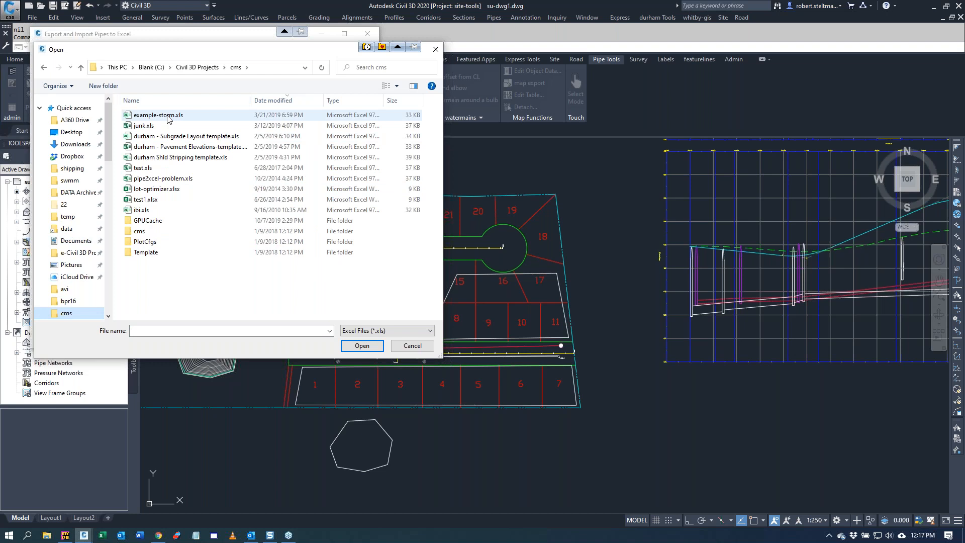
left_click(205, 117)
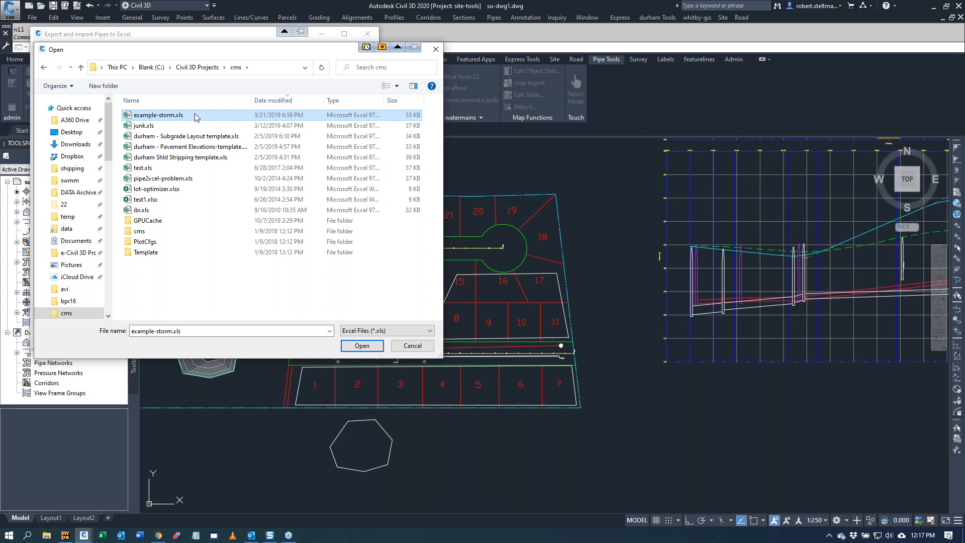
double_click(196, 115)
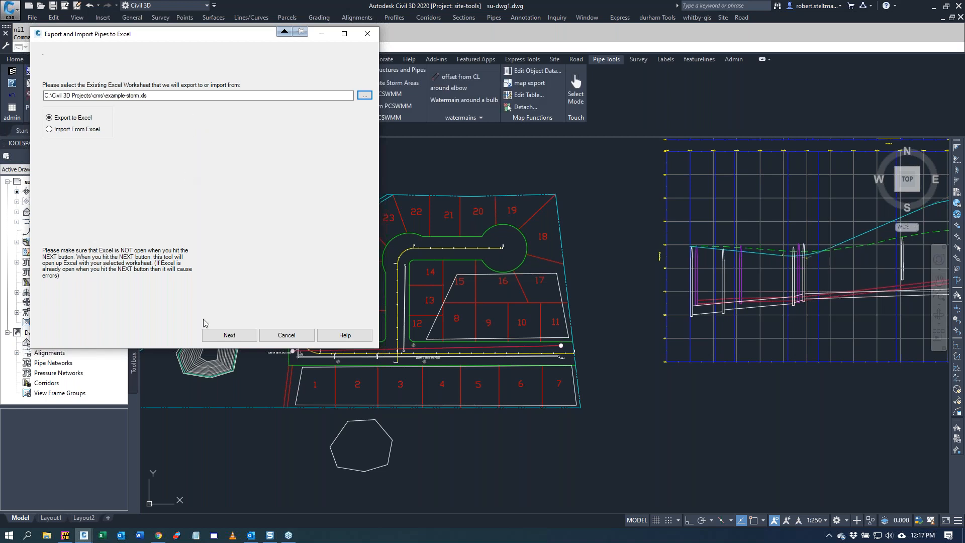
left_click(220, 337)
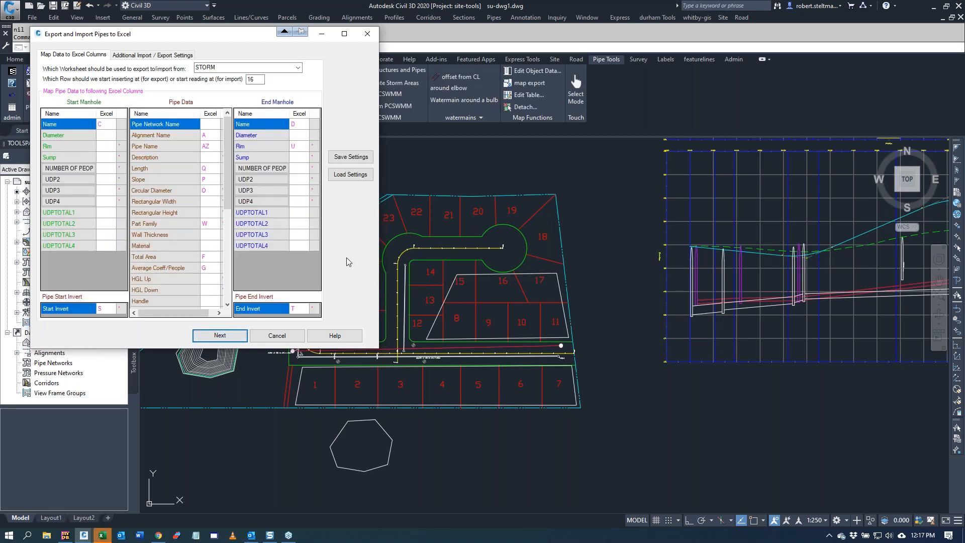
Step: Switch to the example-storm.xls workbook in Excel and place its window beside the column mapping dialog
left_click(102, 535)
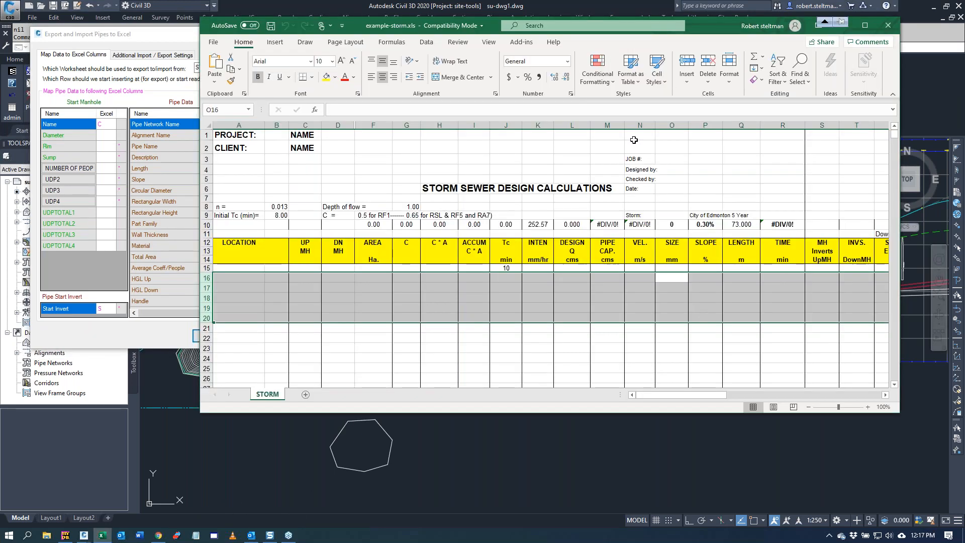
left_click_drag(695, 32, 719, 53)
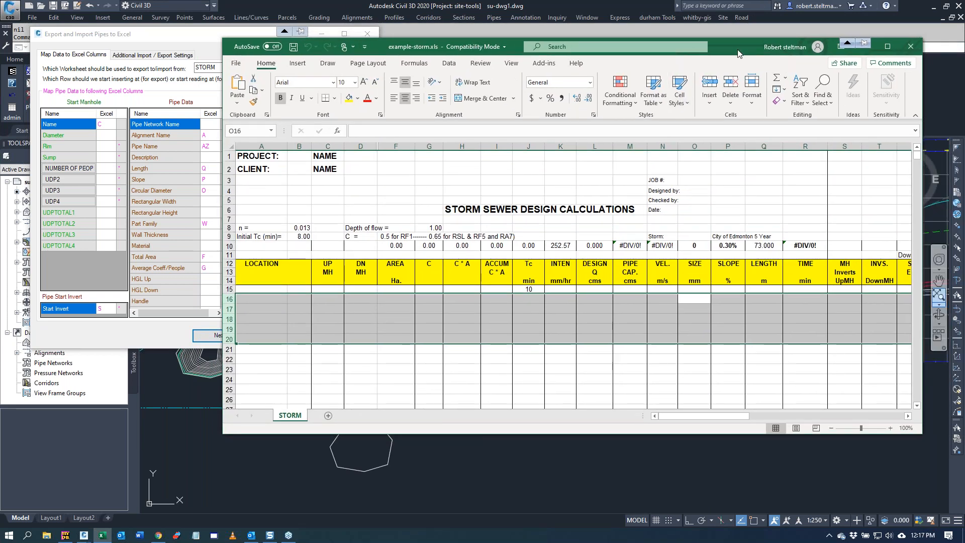
left_click_drag(737, 54, 942, 86)
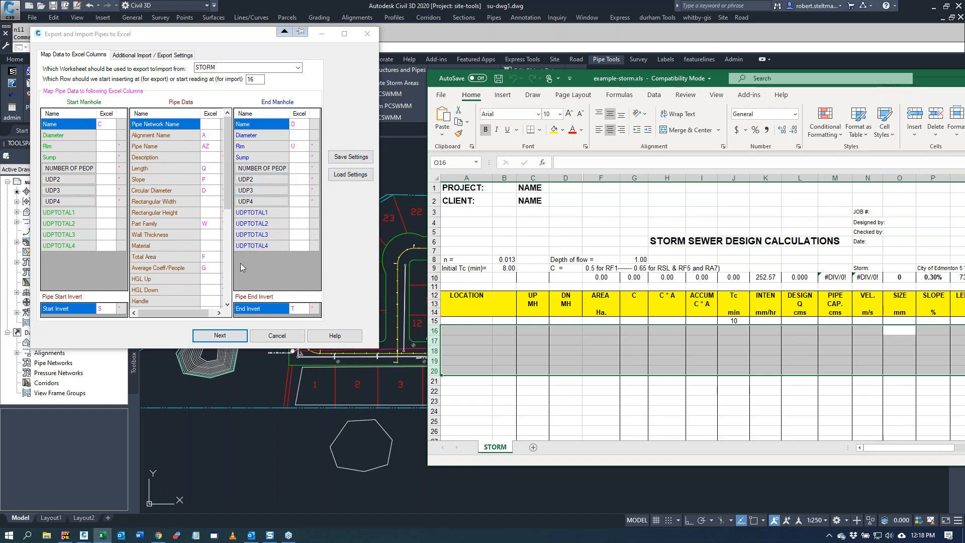
Step: Load the column mapping settings from pipeexport.xml and export all pipes of the Storm network to the STORM worksheet
left_click(347, 176)
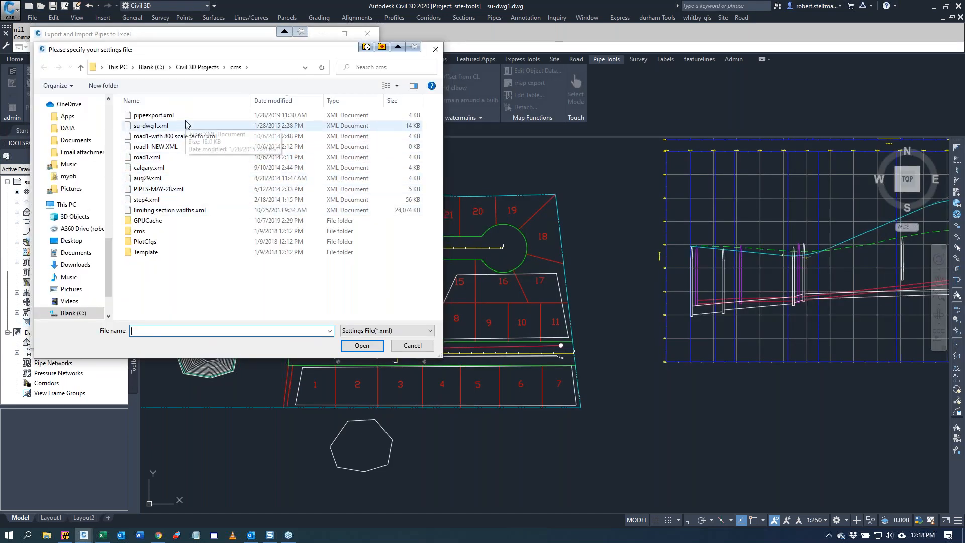
double_click(154, 115)
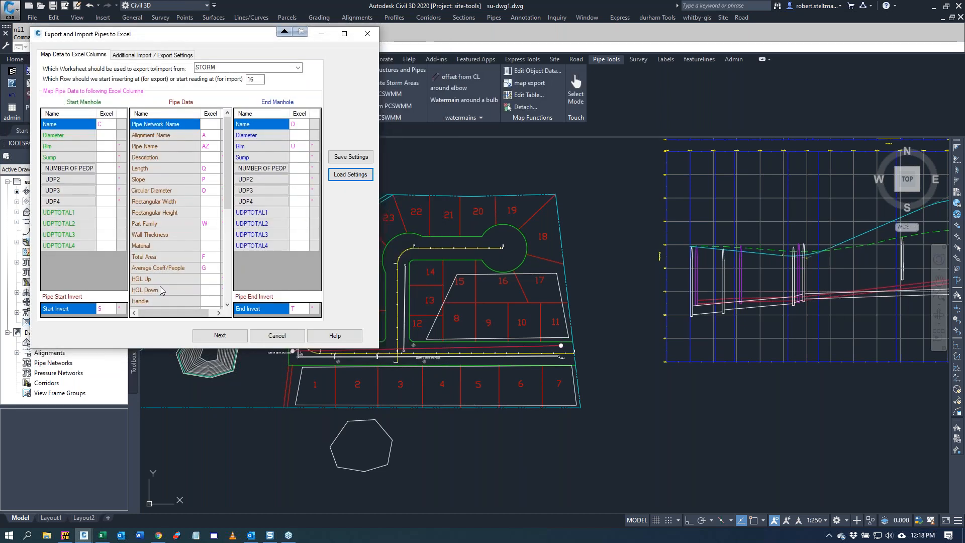
left_click(225, 336)
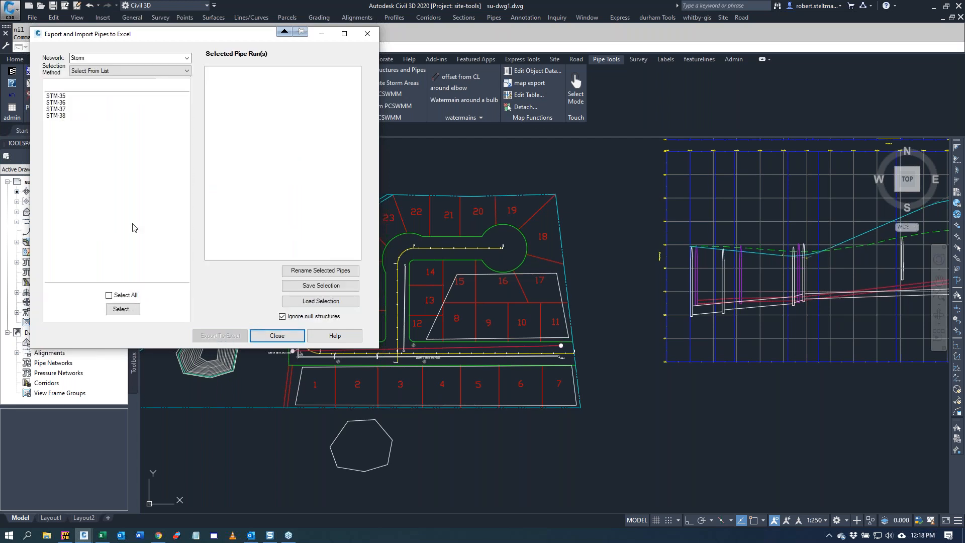
left_click(109, 296)
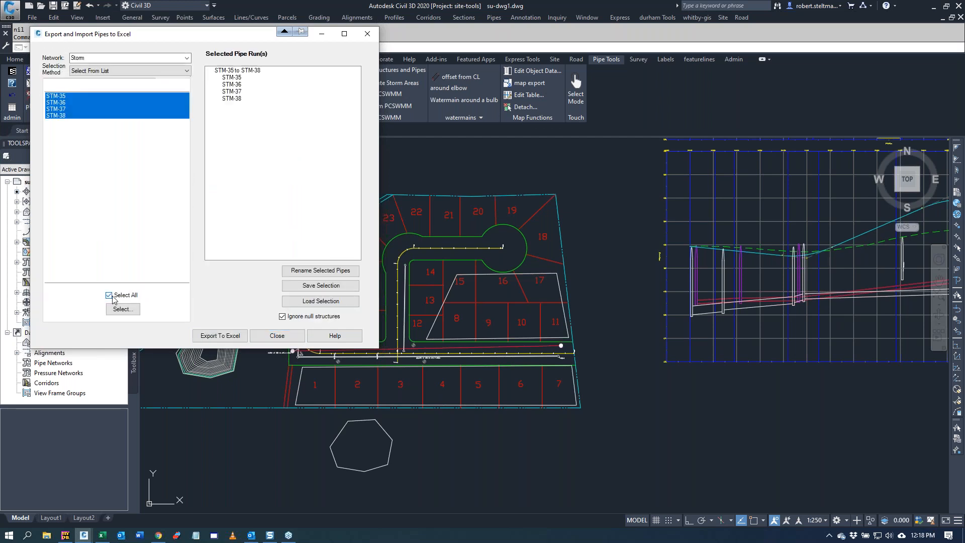
left_click(219, 336)
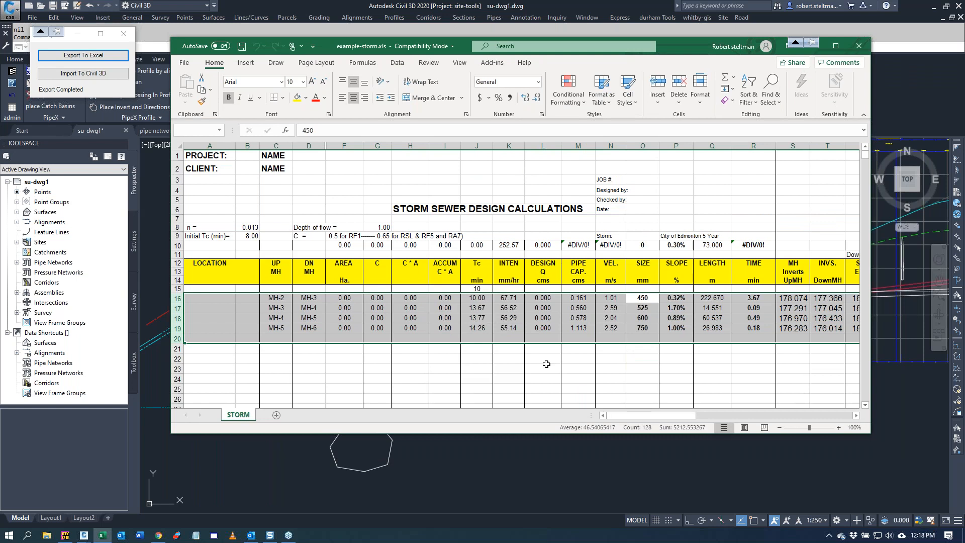
Step: Set the size of the pipe from MH-5 to MH-6 to 900 mm in the storm sewer design sheet
left_click(642, 328)
type("900")
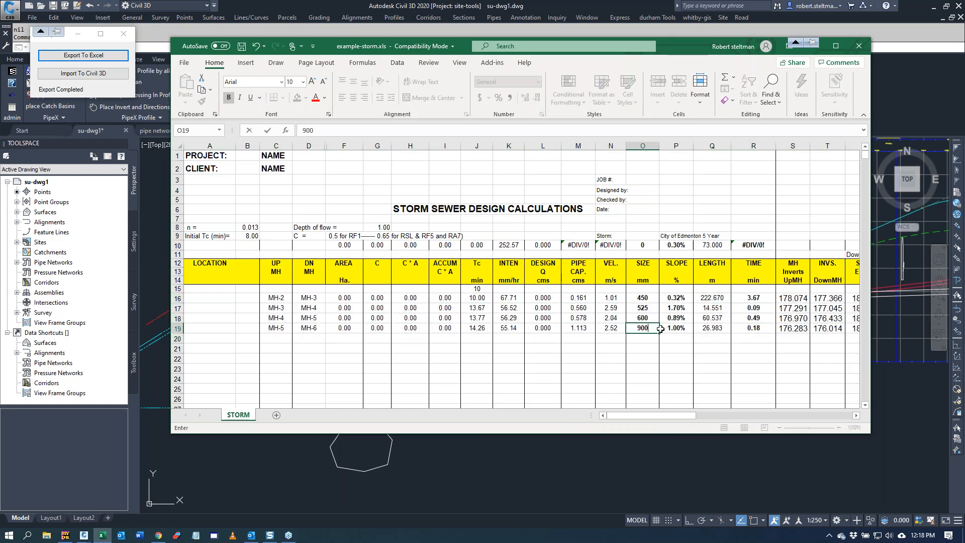
key("Return")
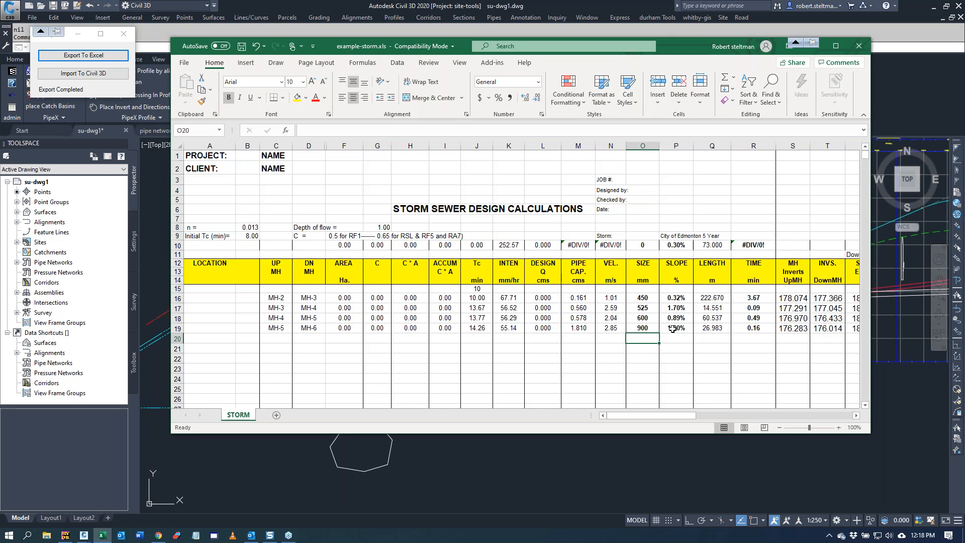
left_click(679, 245)
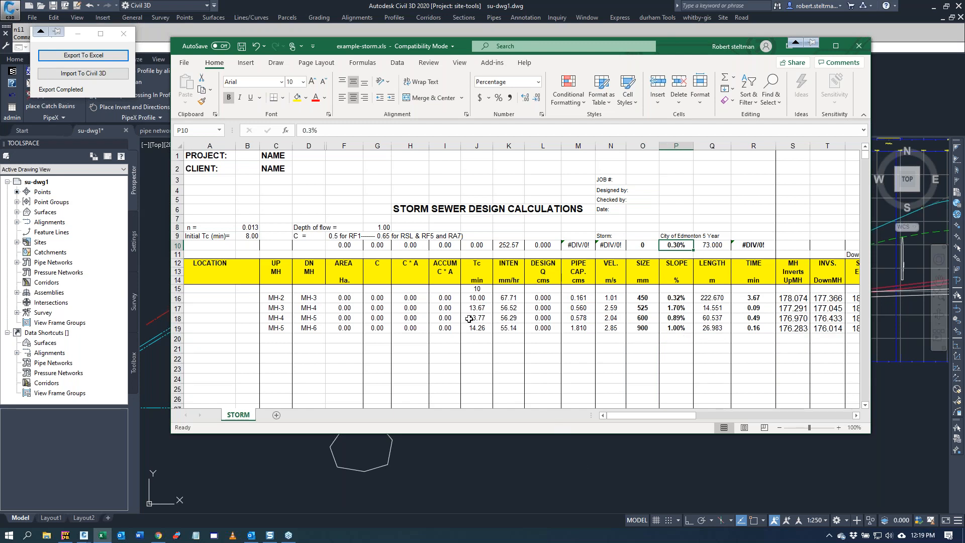
Step: Return to Civil 3D, import the edited Excel data, and check the label of the pipe between MH-5 and MH-6
left_click(154, 231)
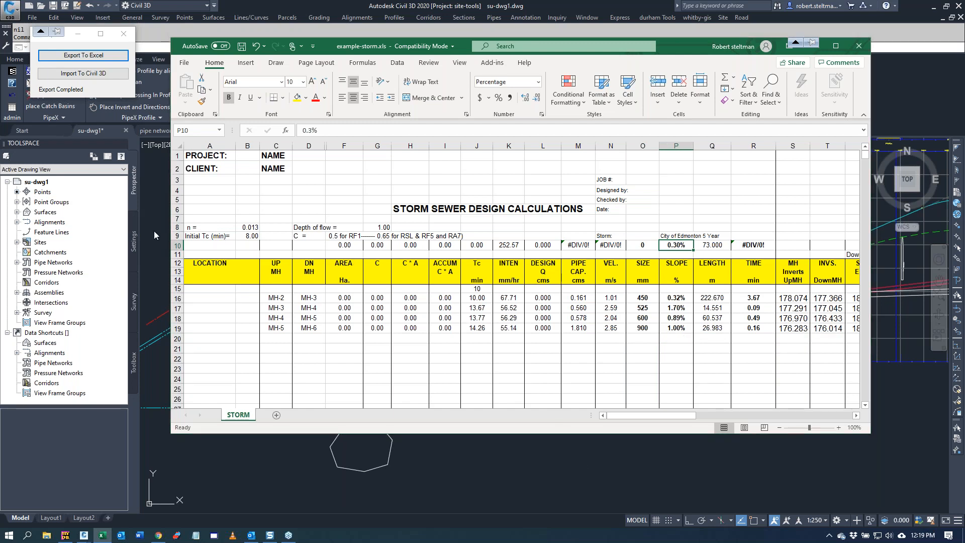
scroll(242, 249, "up", 4)
scroll(270, 253, "up", 6)
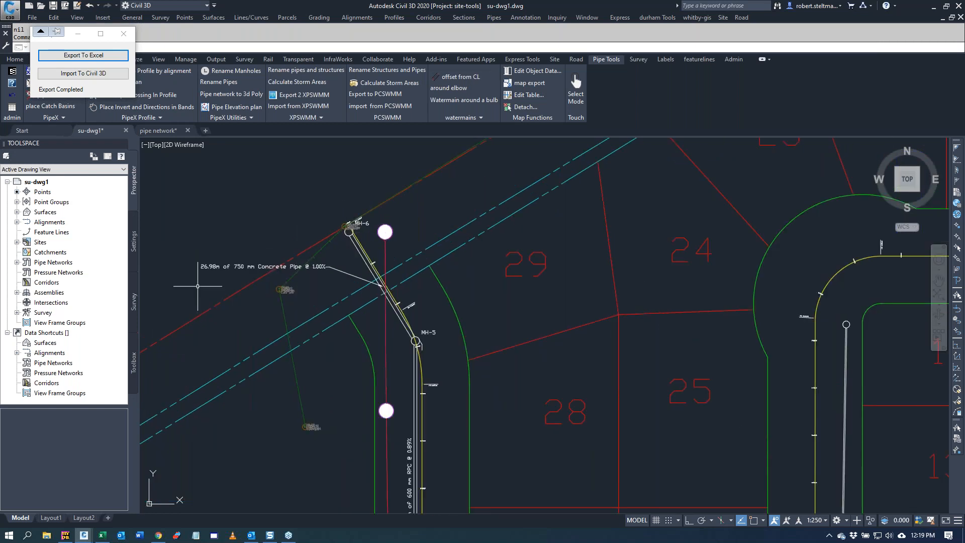
left_click(102, 75)
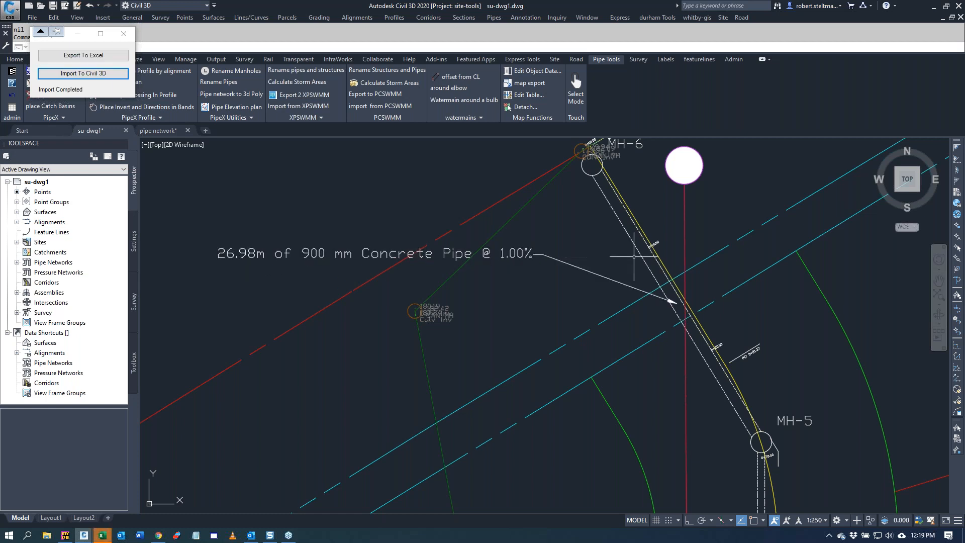
scroll(305, 208, "down", 8)
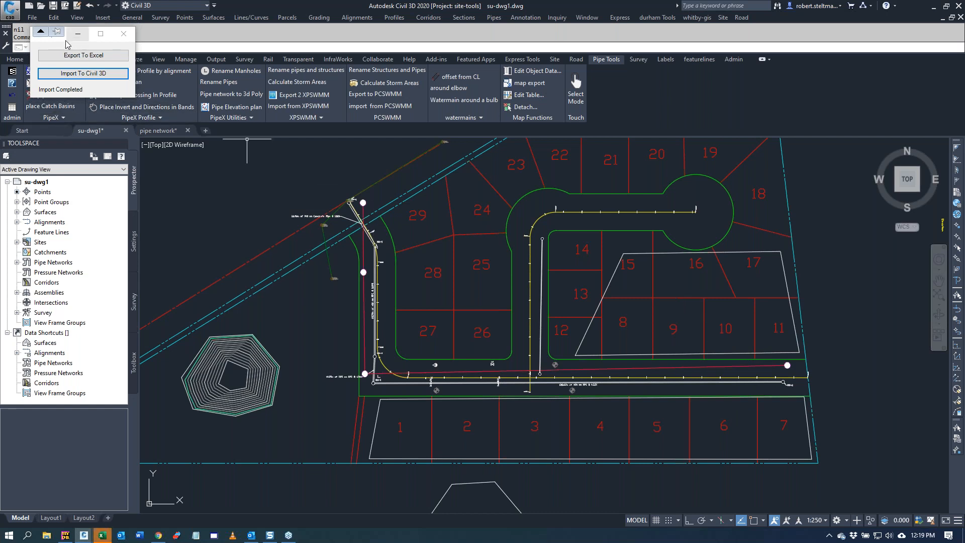
Step: Run Calculate Storm Areas with starting number 5 on the pipe above lots 1–7, using the area polylines around lots 8–17 and 1–7
left_click_drag(66, 41, 271, 43)
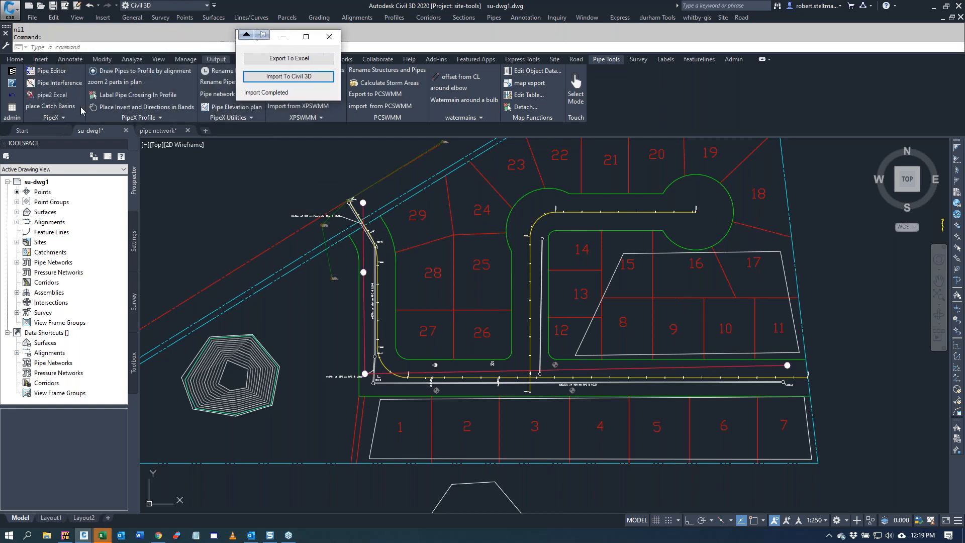
left_click(45, 118)
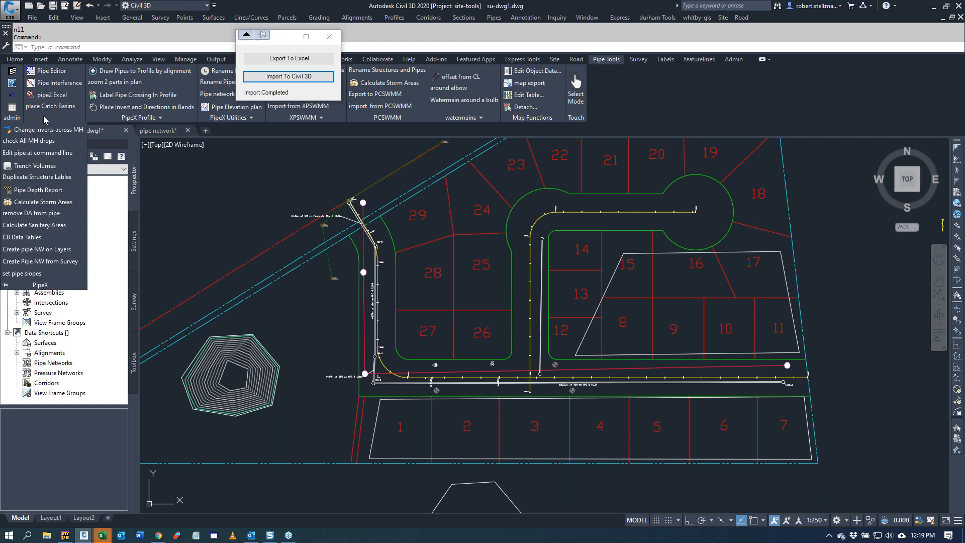
left_click(43, 202)
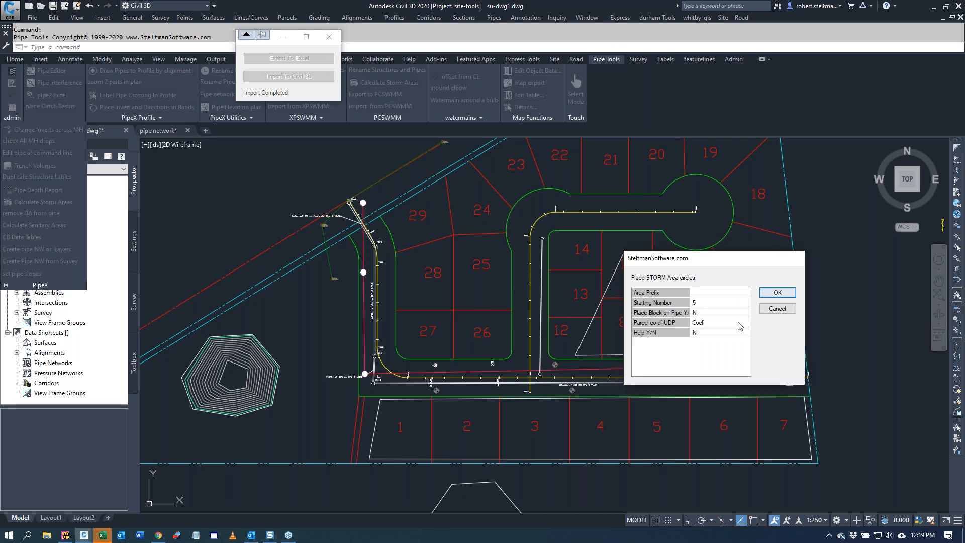
left_click(769, 295)
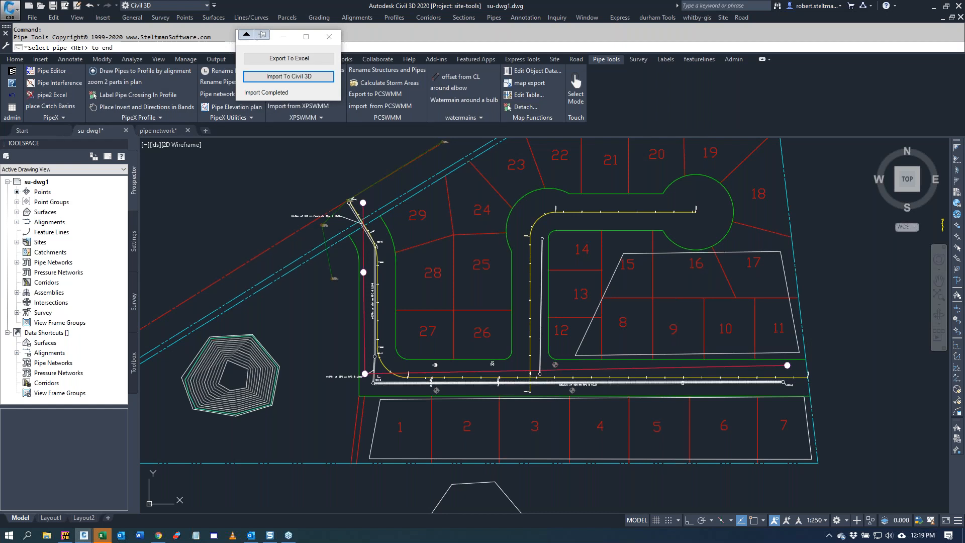
left_click(680, 384)
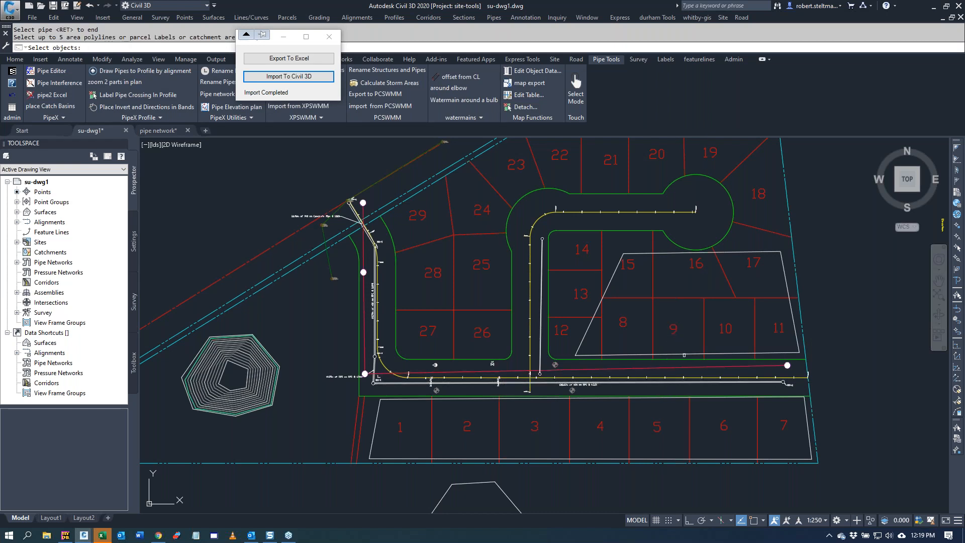
left_click(683, 355)
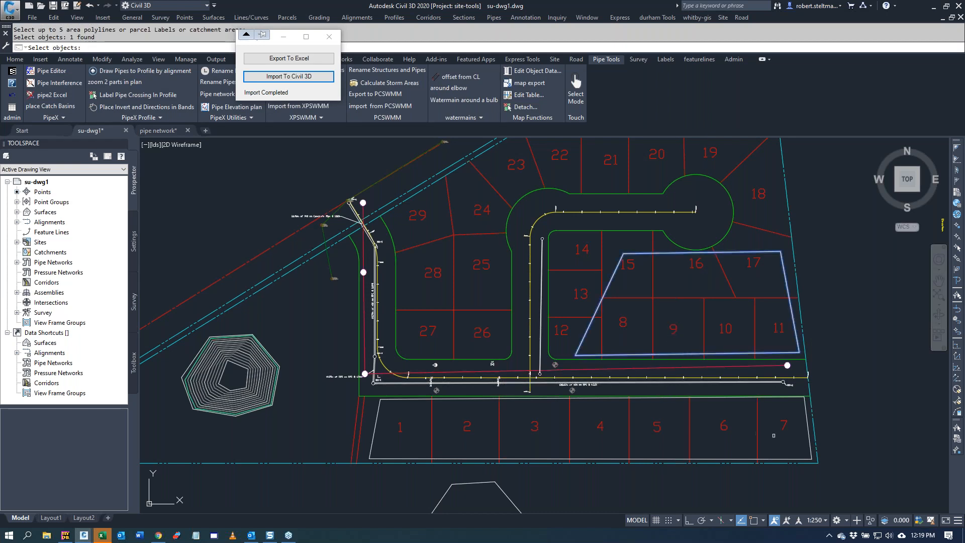
left_click(812, 449)
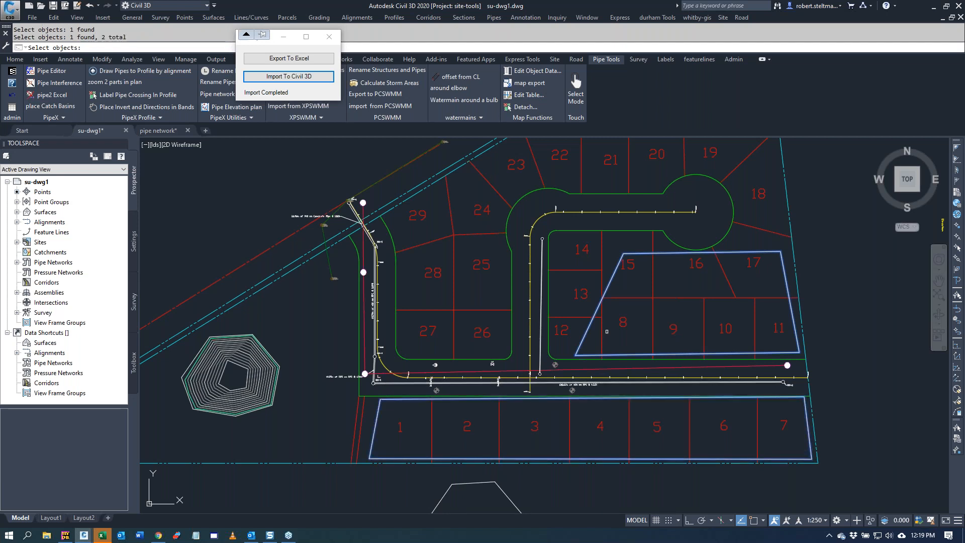
key("Return")
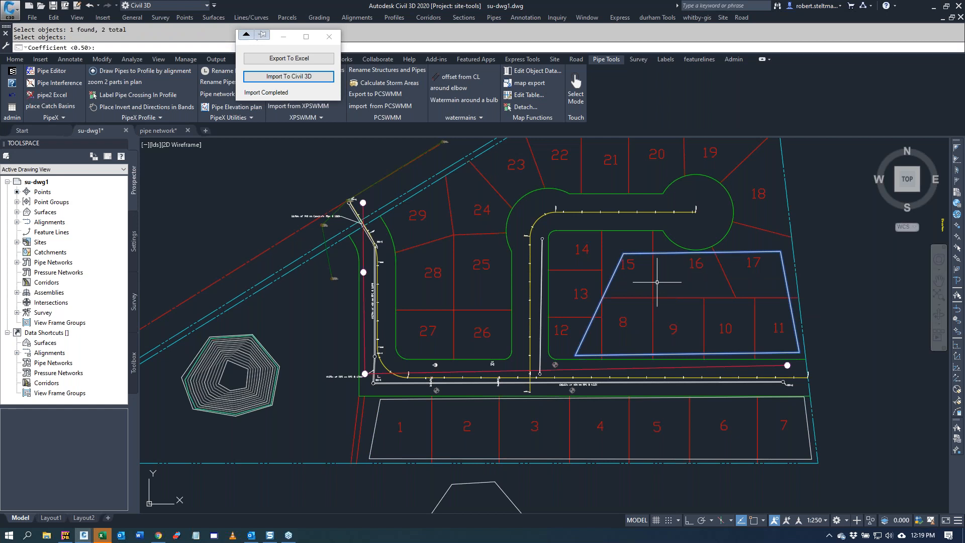
Step: Accept coefficient 0.50 and place the first area block on lots 8–9, assign 0.4 to the second area, place its block on lot 5, and finish
key("Return")
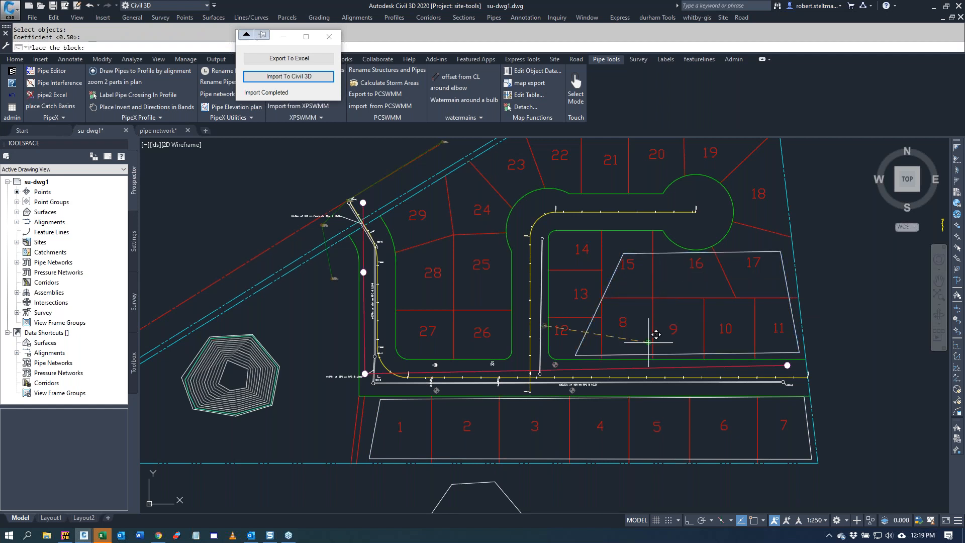
left_click(660, 304)
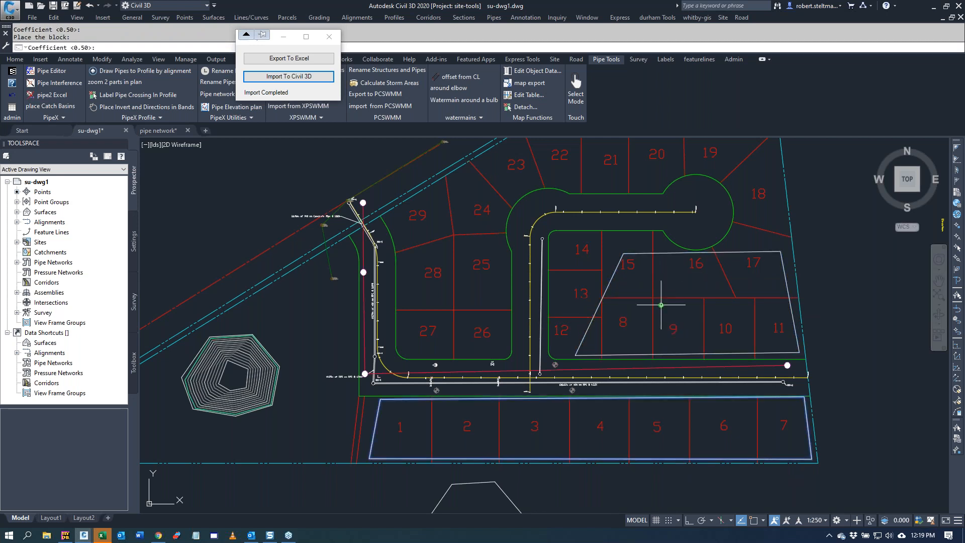
key("Return")
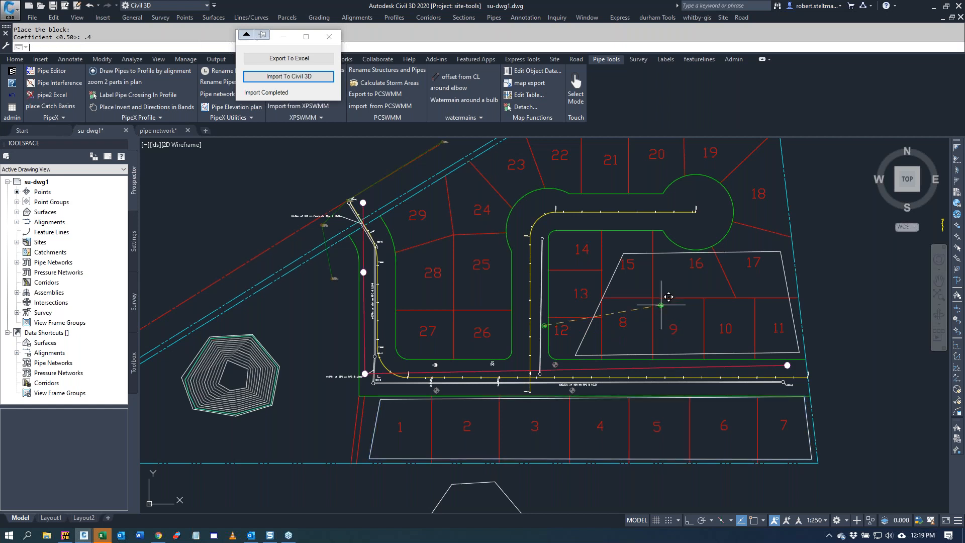
left_click(644, 405)
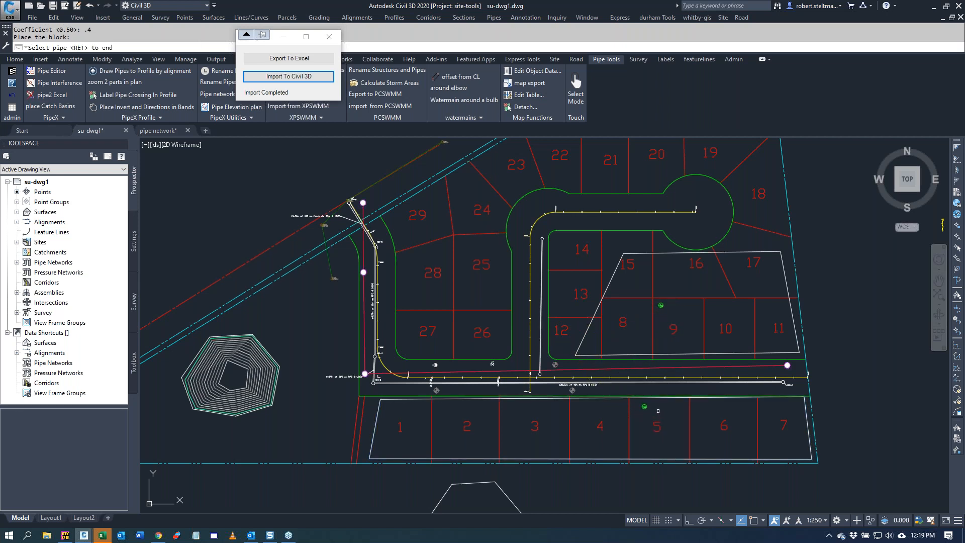
key("Return")
scroll(653, 408, "up", 8)
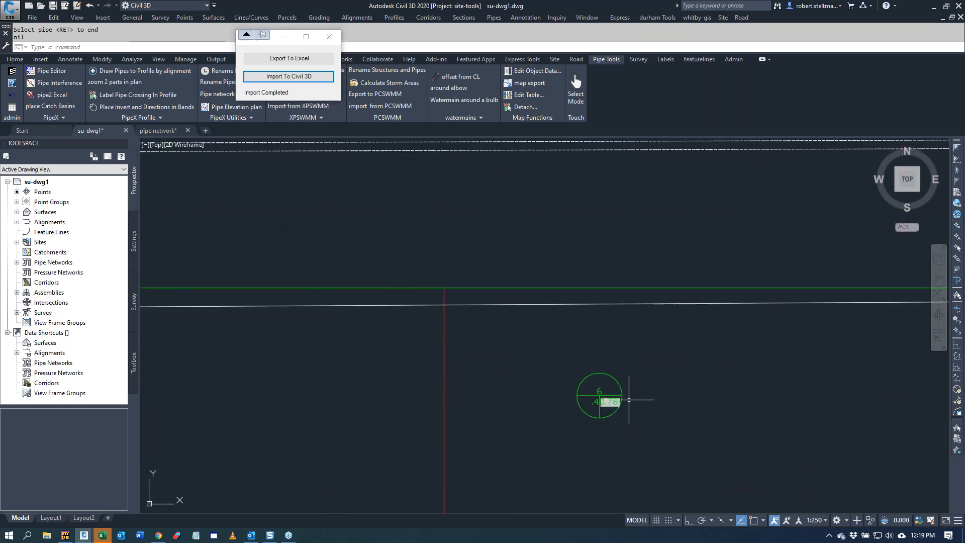
scroll(628, 399, "up", 4)
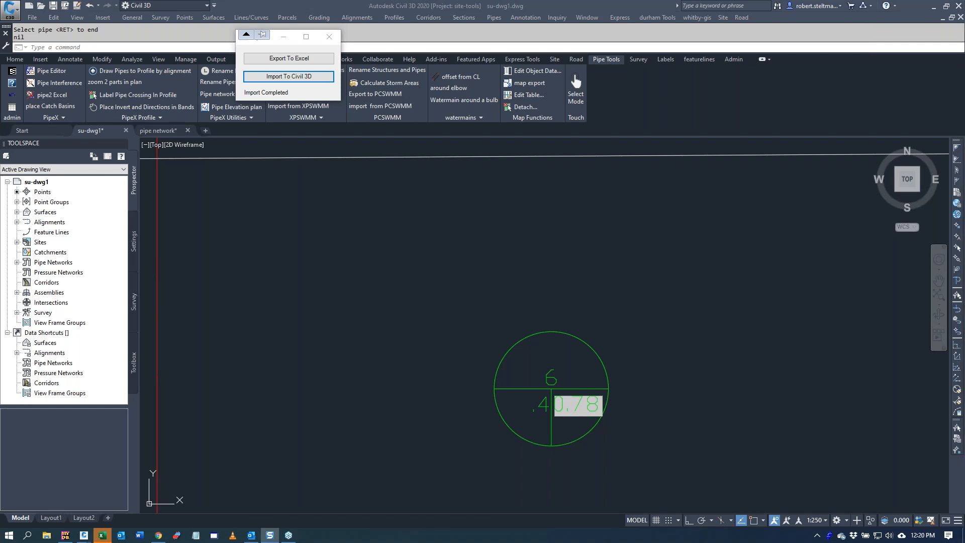
Step: Export the pipes with their drainage areas to example-storm.xls again, review the area and coefficient columns, and close the workbook
left_click(102, 536)
left_click_drag(692, 51, 964, 56)
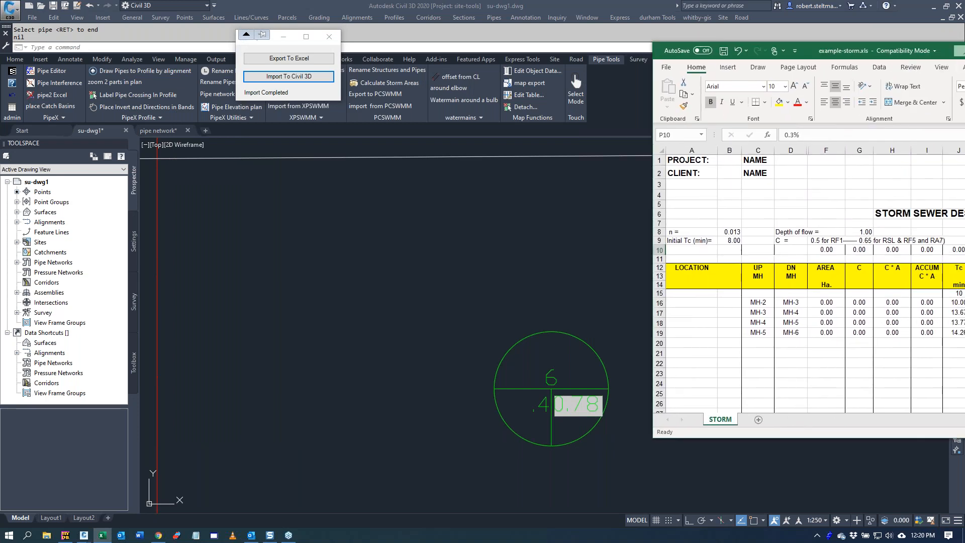
left_click(310, 59)
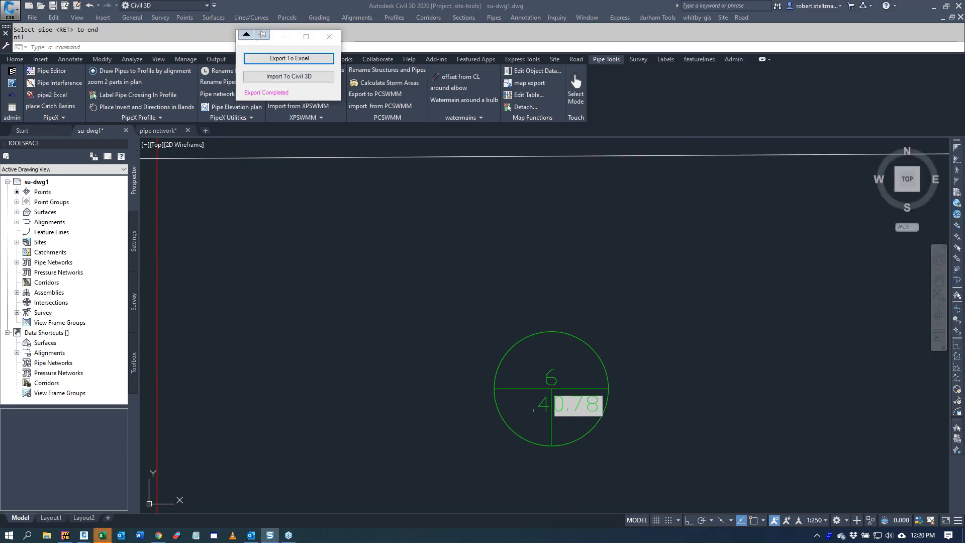
key("alt+Tab")
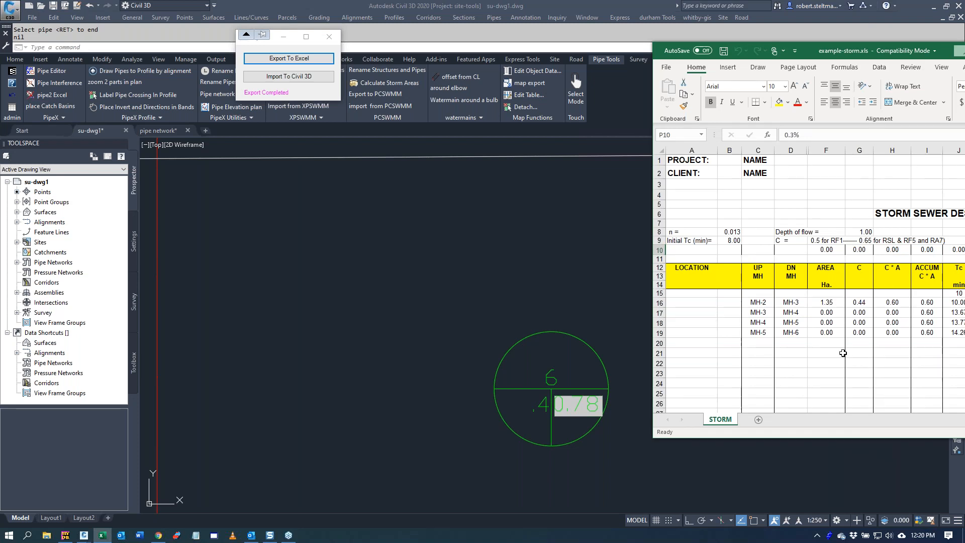
left_click_drag(811, 48, 327, 105)
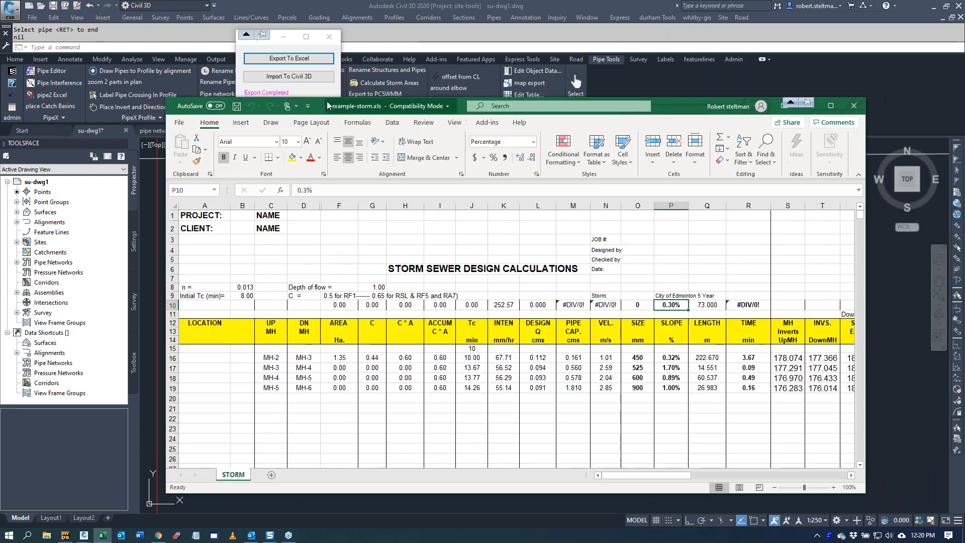
left_click(856, 106)
left_click(499, 284)
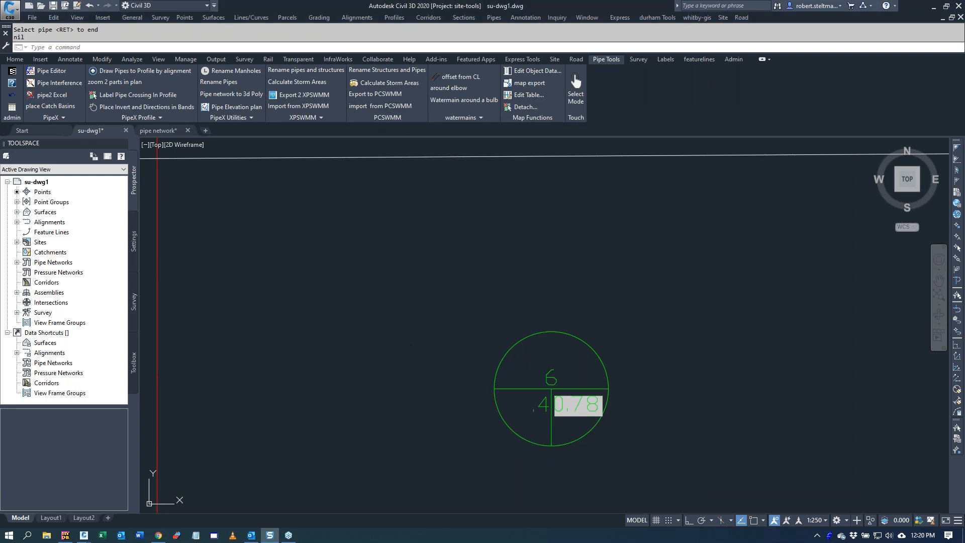
Step: Run Export to PCSWMM for all pipes of the Storm network and overwrite the existing su-dwg1.inp
scroll(387, 357, "down", 5)
scroll(389, 352, "down", 2)
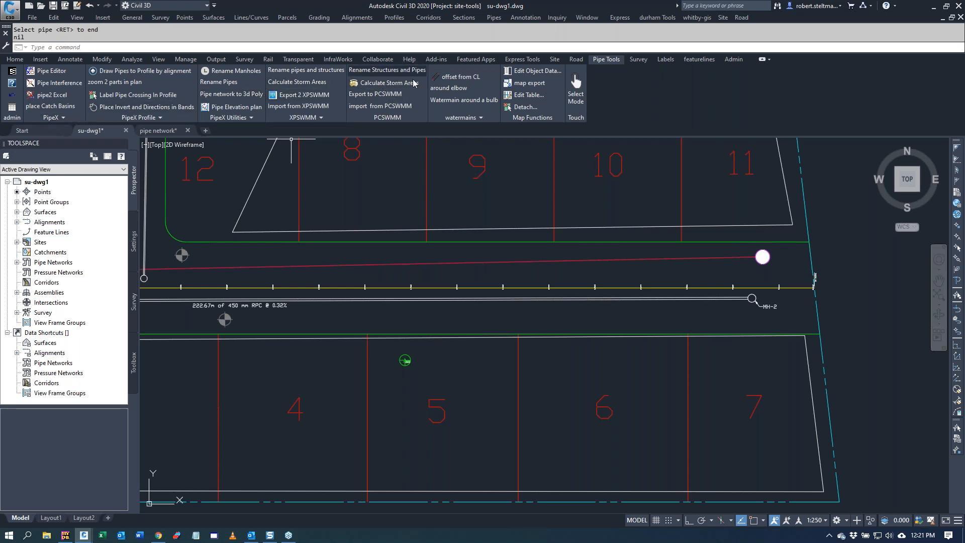
left_click(381, 99)
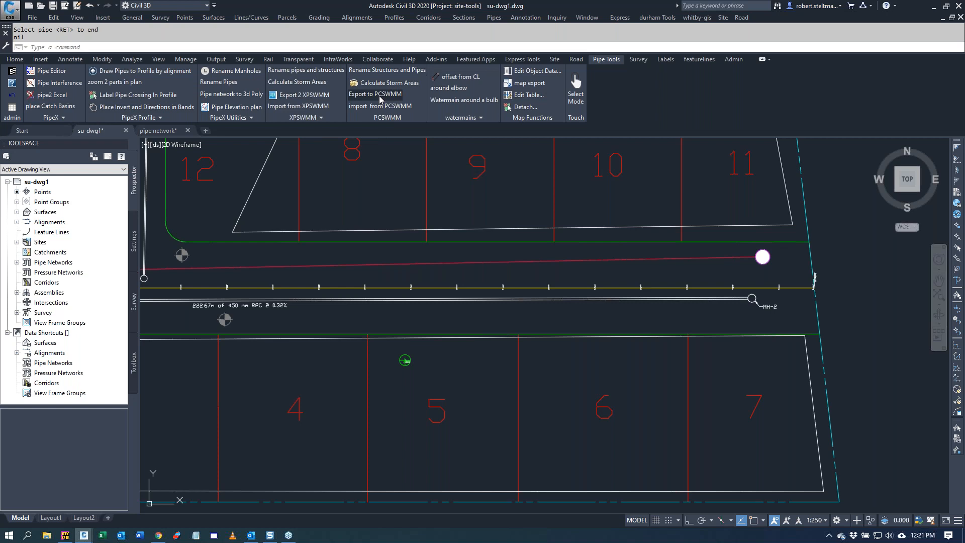
left_click(160, 346)
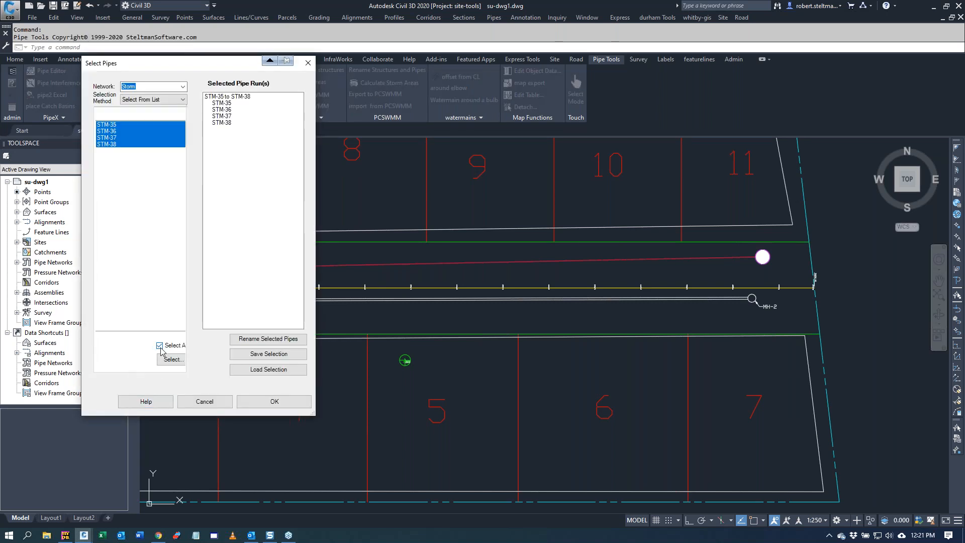
left_click(250, 399)
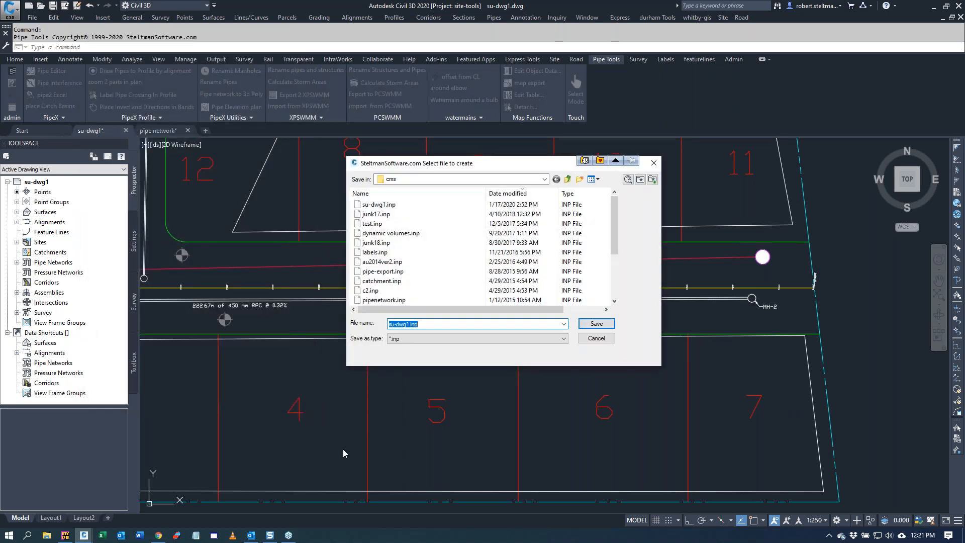
left_click(582, 325)
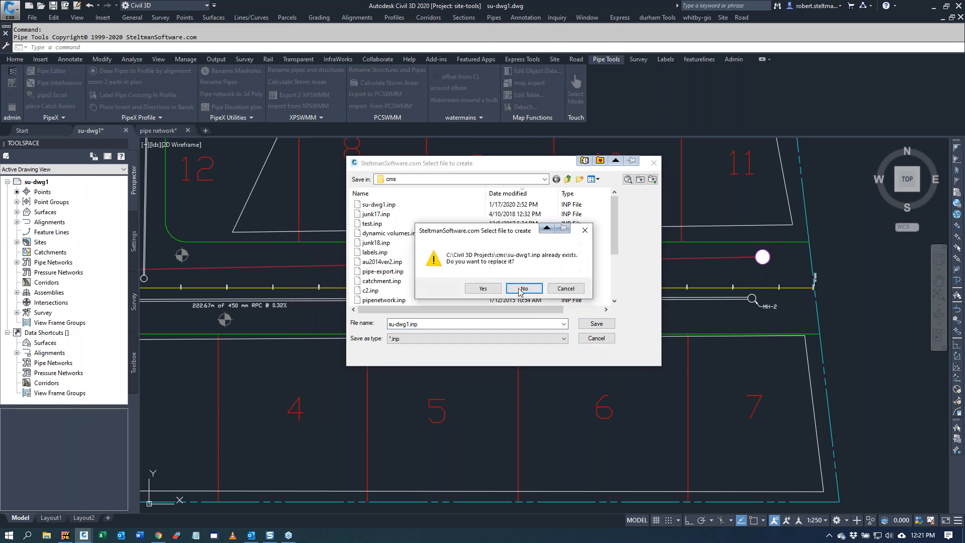
left_click(481, 289)
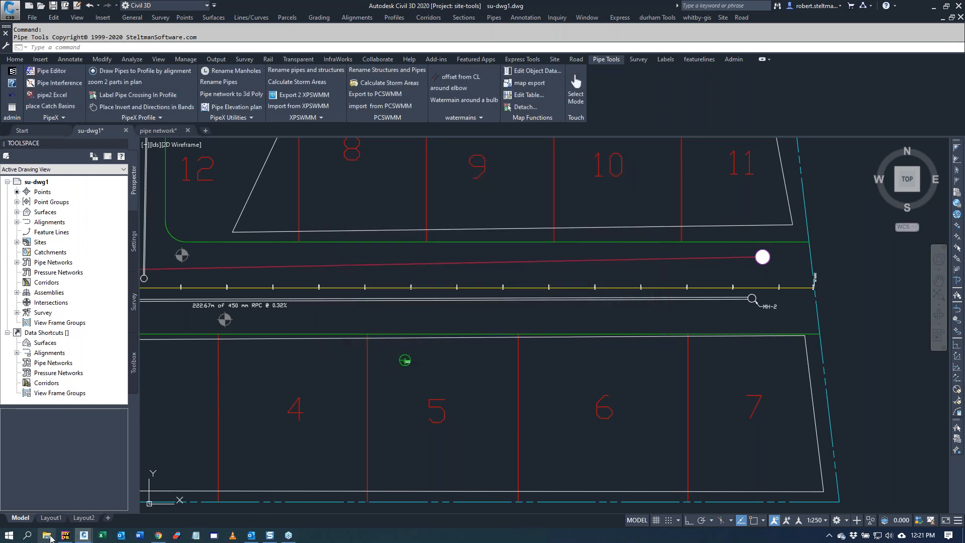
Step: Launch EPA SWMM from the swmm folder on the desktop and try to open su-dwg1.inp from the cms folder
left_click(47, 536)
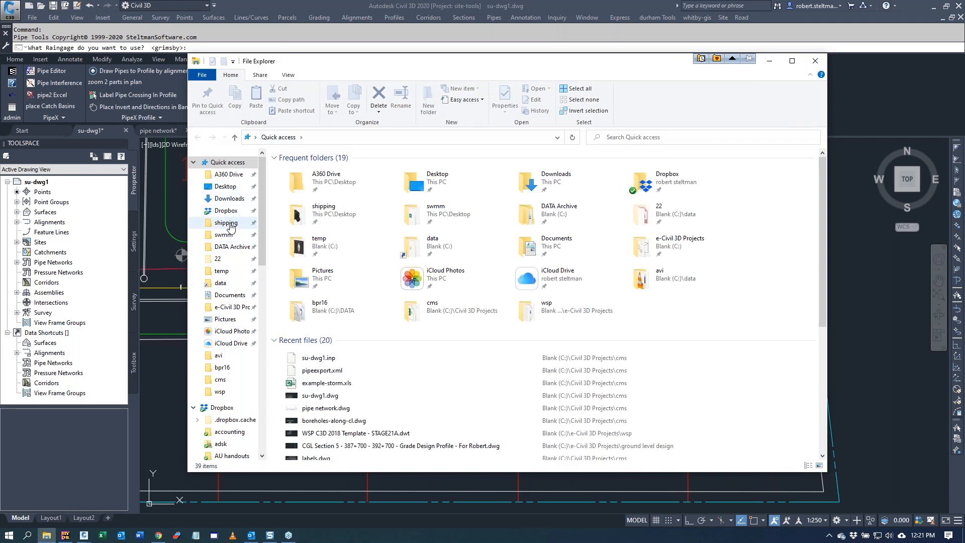
left_click(228, 224)
left_click(224, 234)
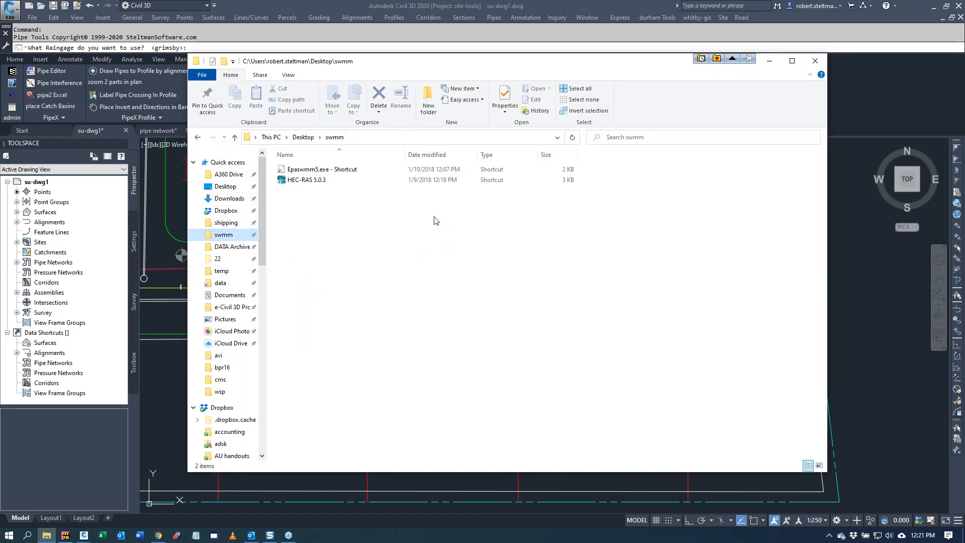
left_click(337, 171)
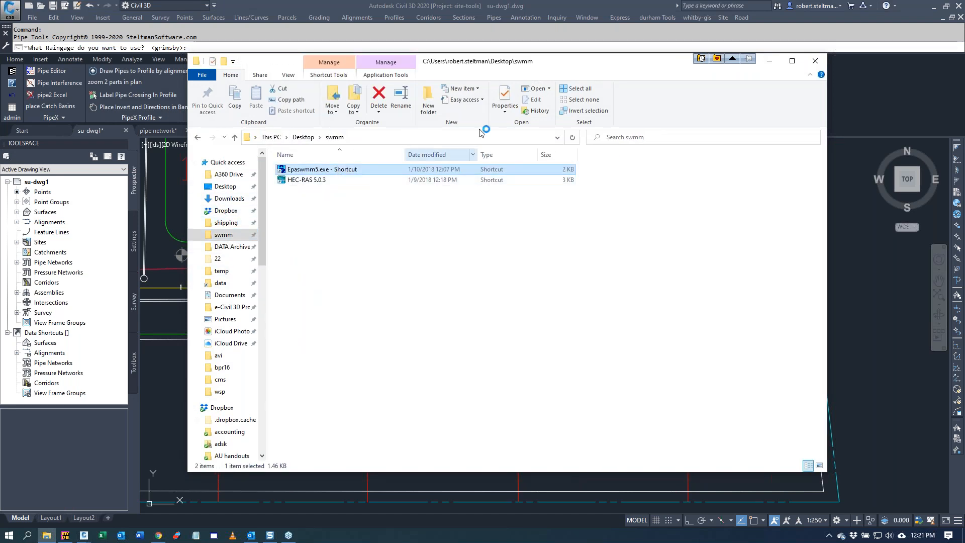
left_click(113, 29)
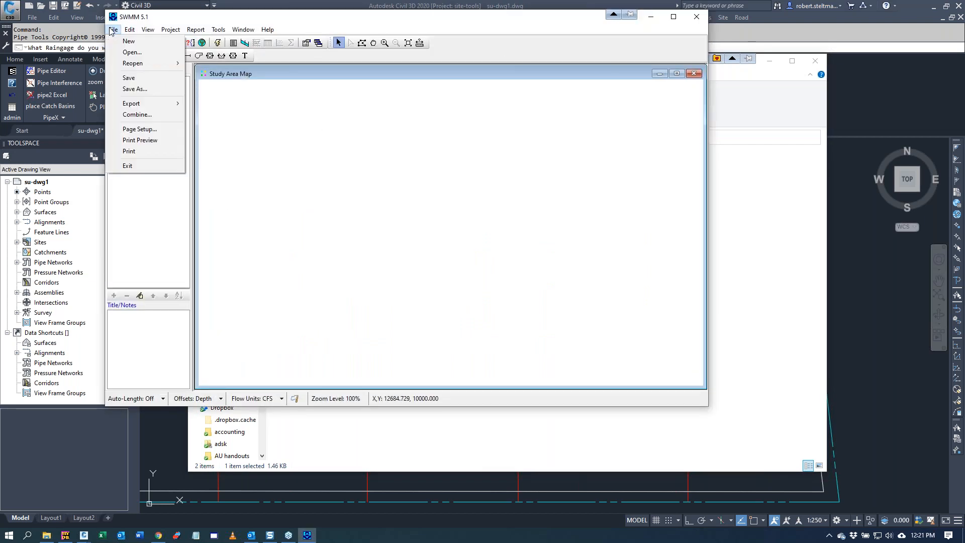
mouse_move(146, 107)
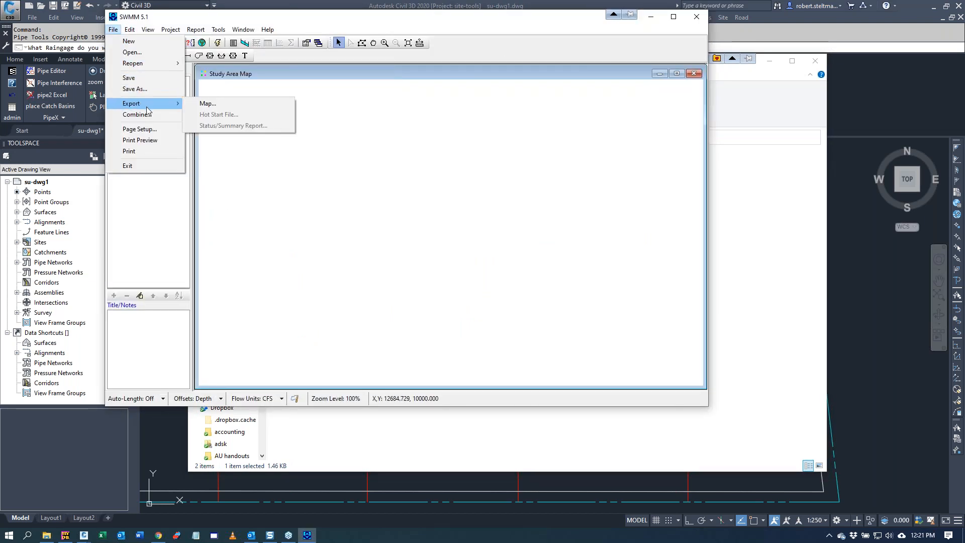
left_click(151, 56)
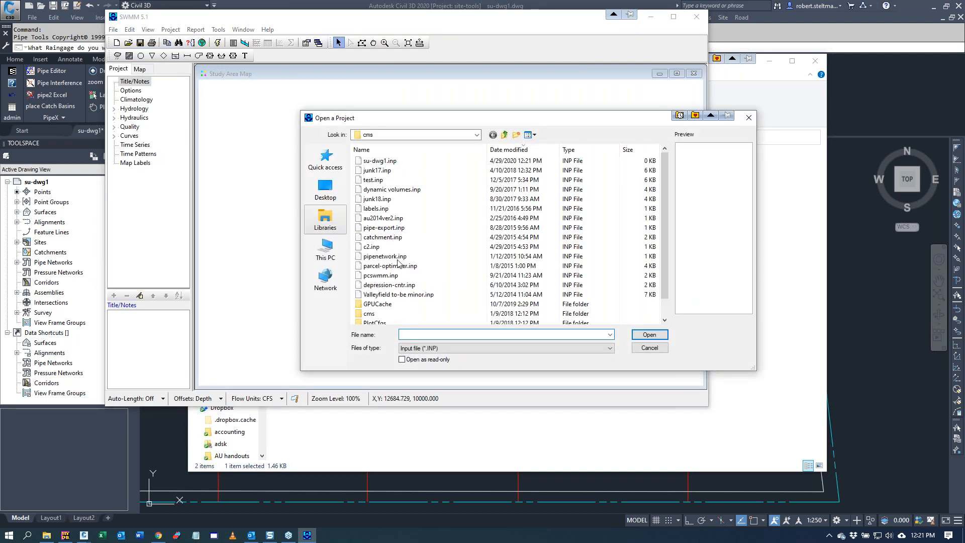
double_click(394, 161)
left_click(499, 302)
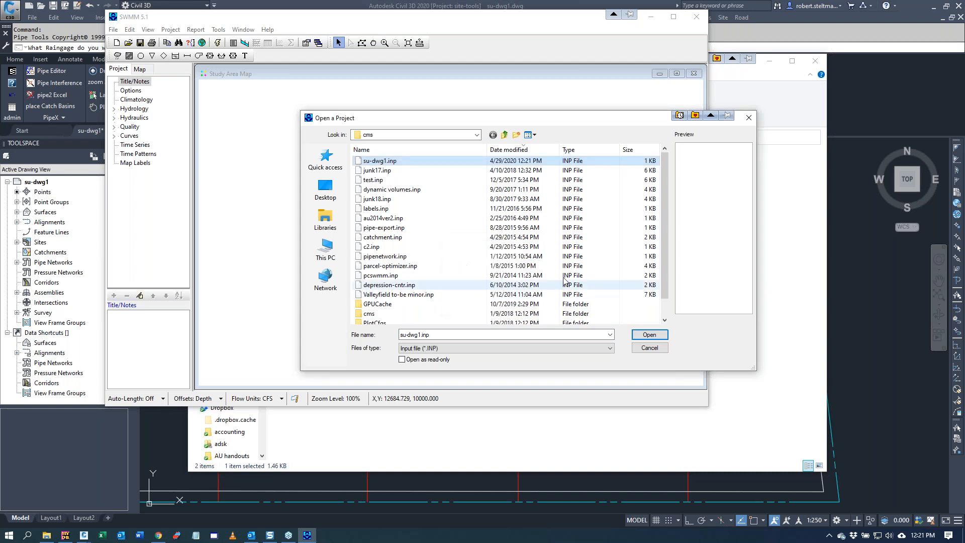
Step: Finish the export in Civil 3D with raingage grimsby and the C-to-impervious formula, and open the resulting su-dwg1.inp in SWMM
left_click(857, 245)
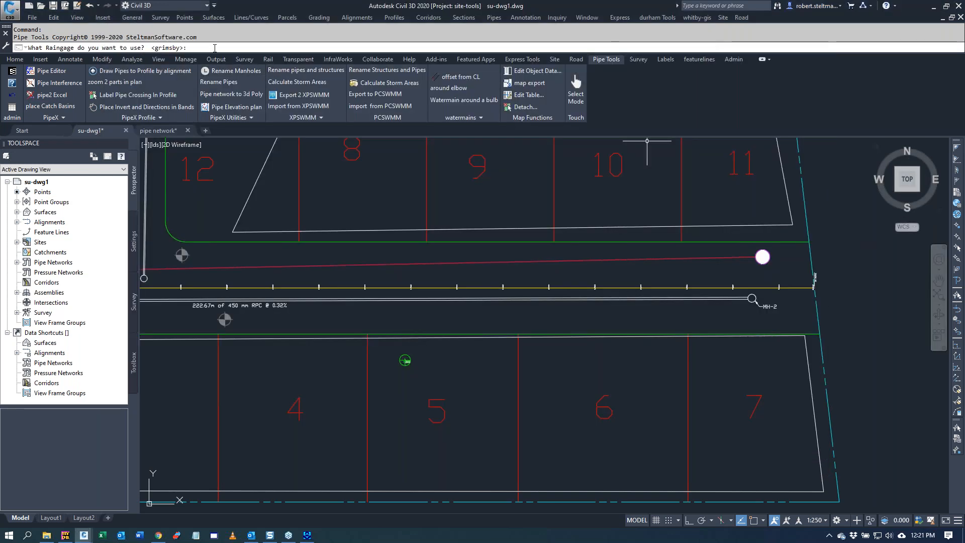
key("Return")
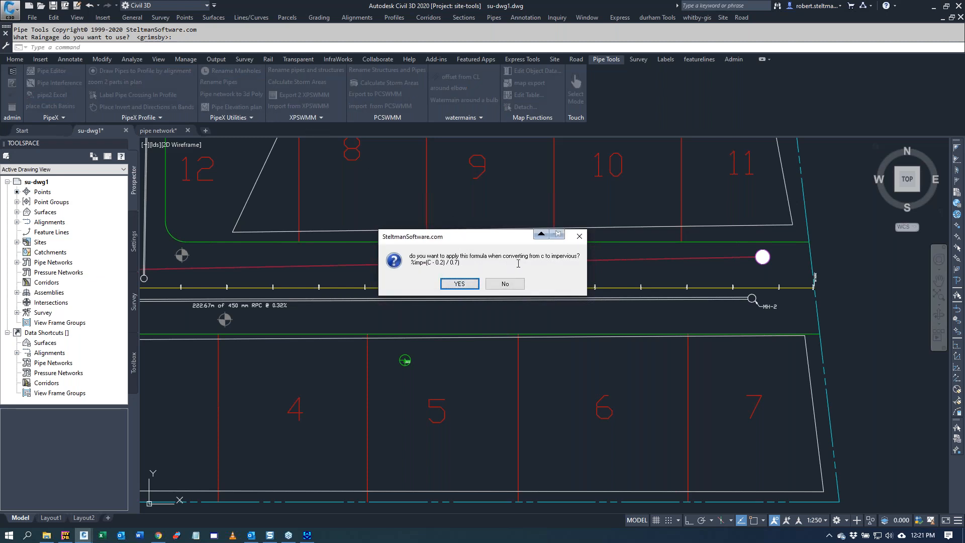
left_click(458, 284)
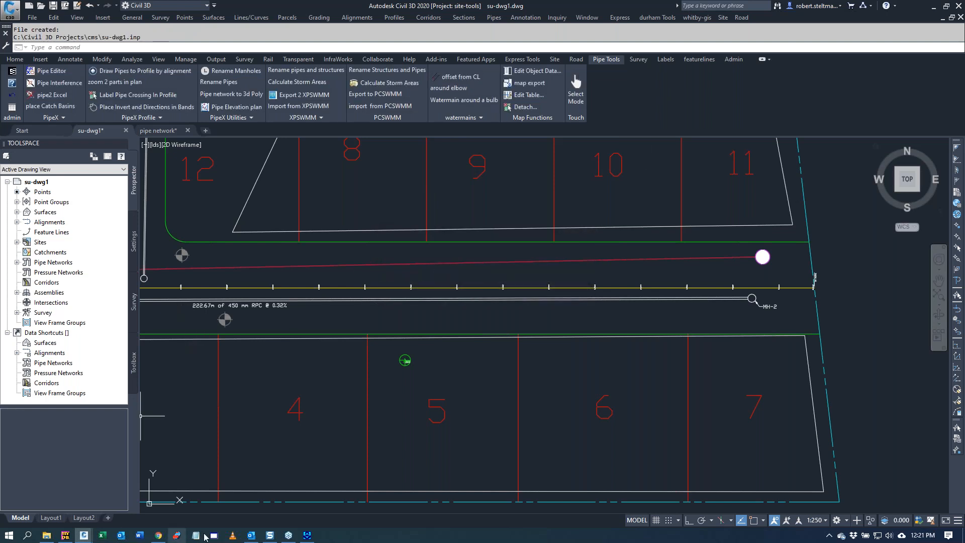
left_click(307, 535)
double_click(377, 162)
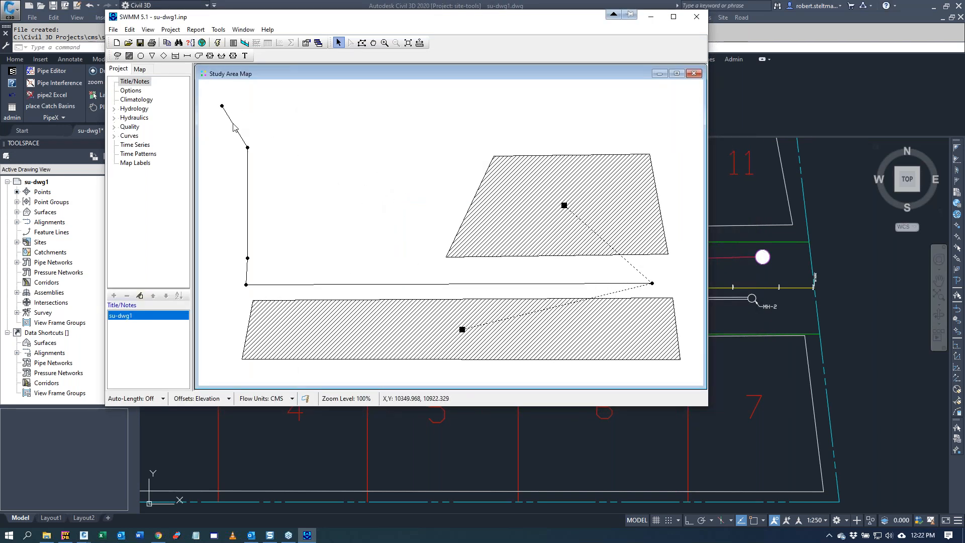
Step: Set the maximum depth of the conduit from MH-5 to MH-6 to 0.75 m and close SWMM
left_click(233, 127)
right_click(234, 127)
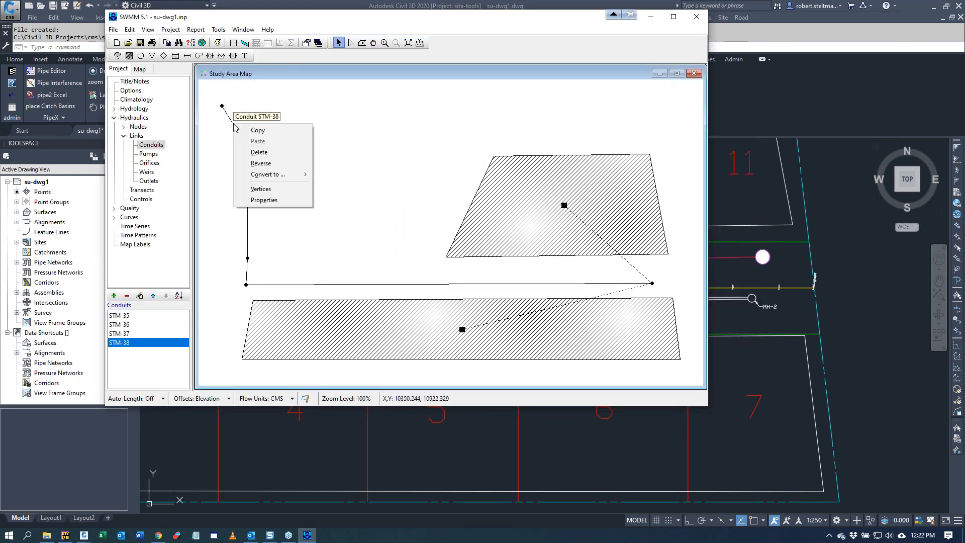
left_click(277, 200)
left_click(509, 282)
type("0.75")
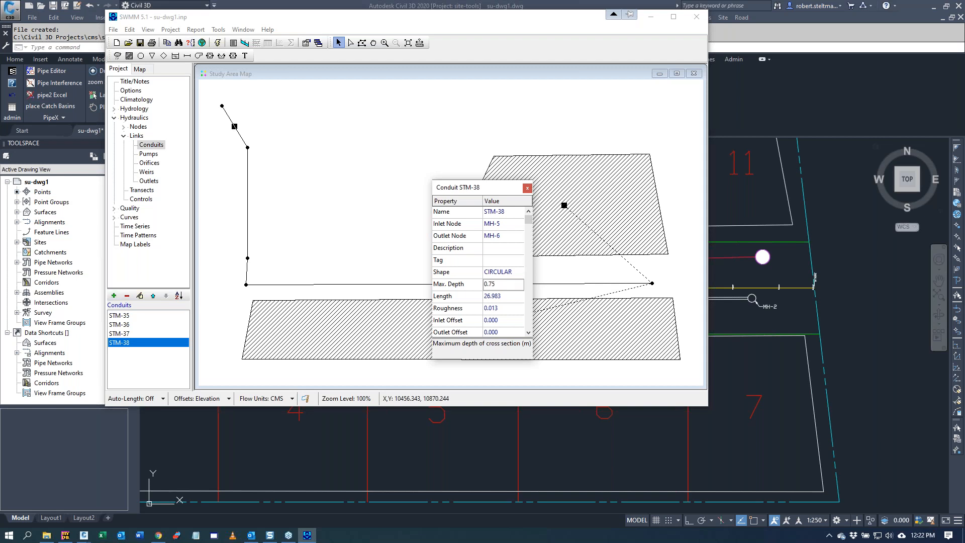
left_click(364, 156)
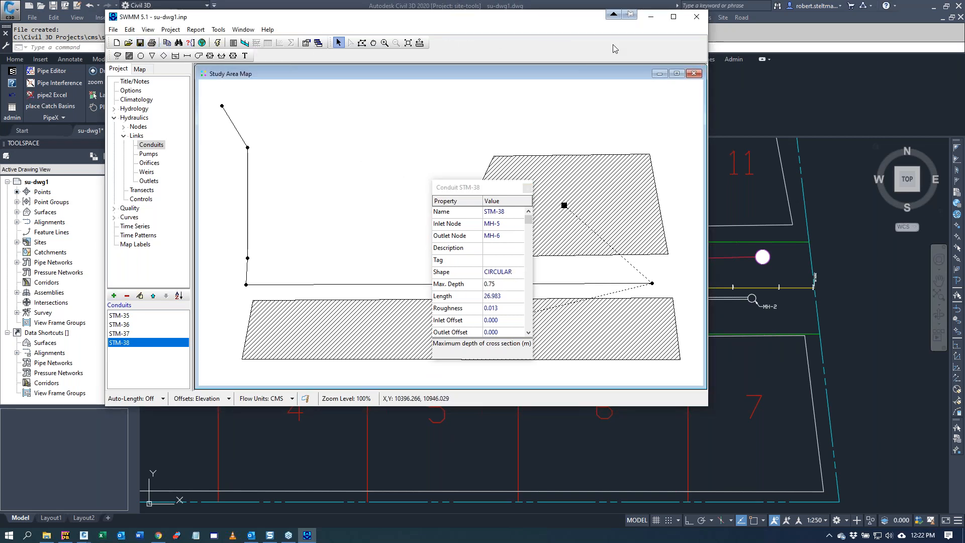
left_click(696, 19)
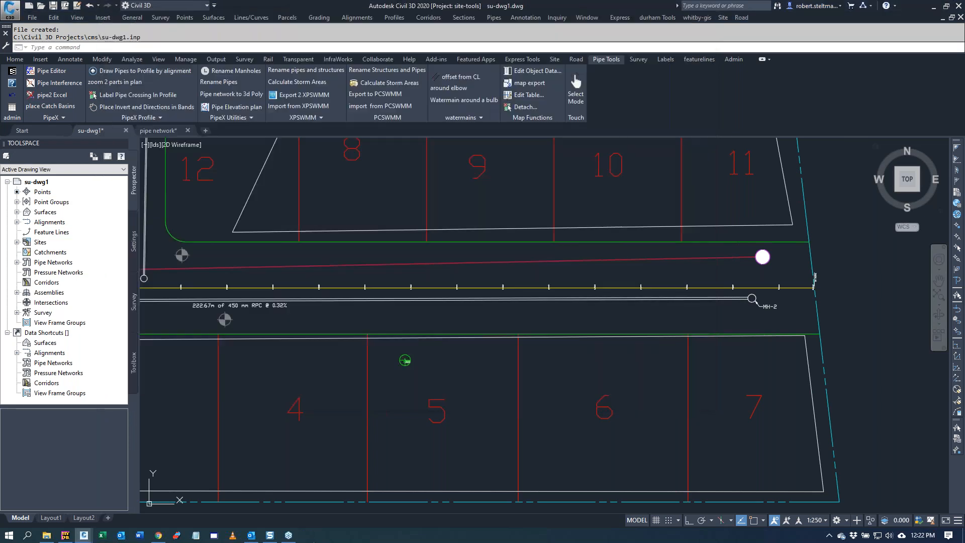
Step: Import the edited su-dwg1.inp from PCSWMM into the Civil 3D pipe network that contains the pipe at MH-2
left_click(380, 106)
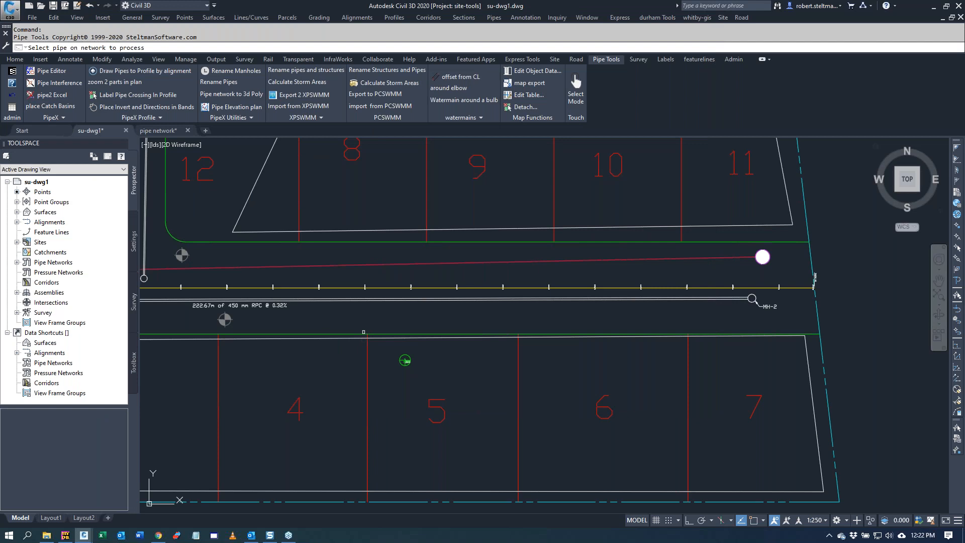
left_click(371, 301)
double_click(379, 204)
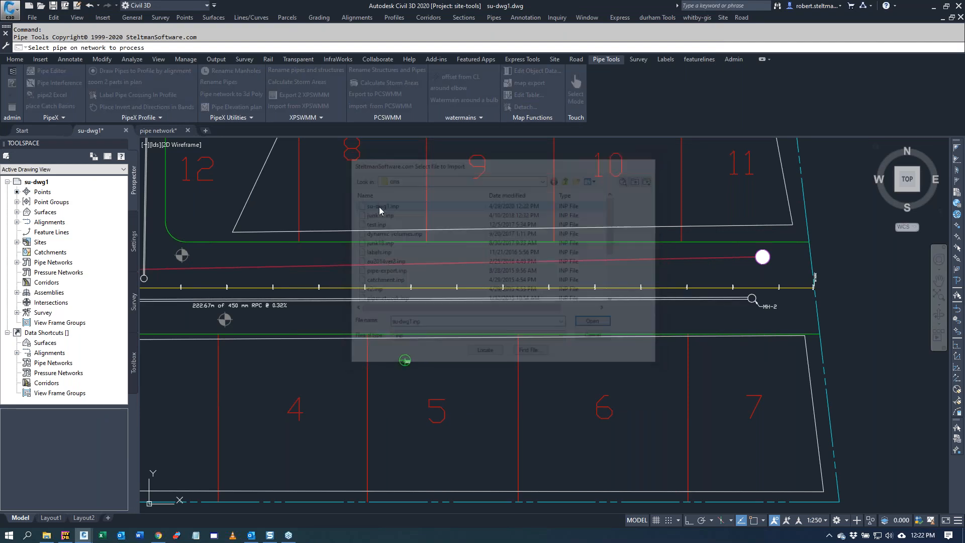
scroll(470, 401, "down", 5)
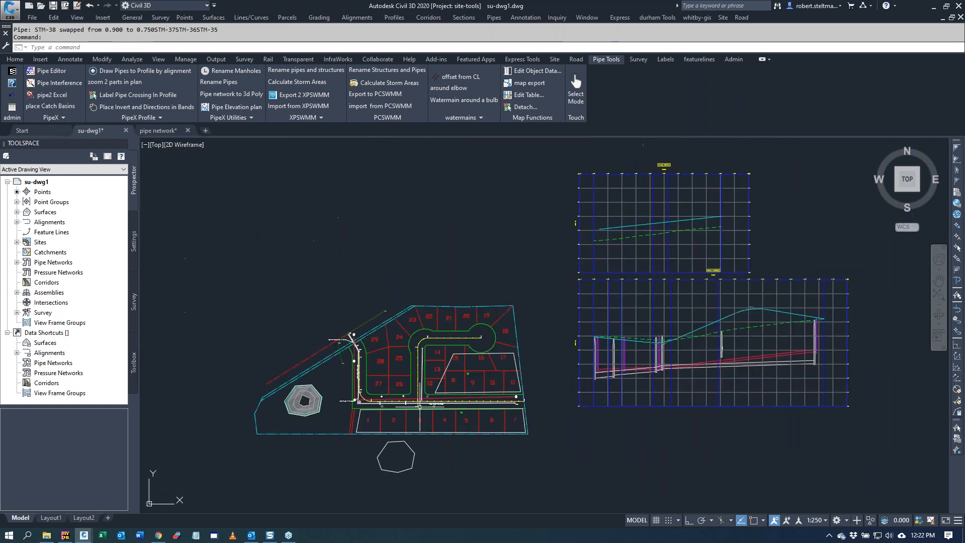
Step: Inspect the part size and inner diameter in the properties of the pipe between MH-5 and MH-6
scroll(378, 346, "up", 3)
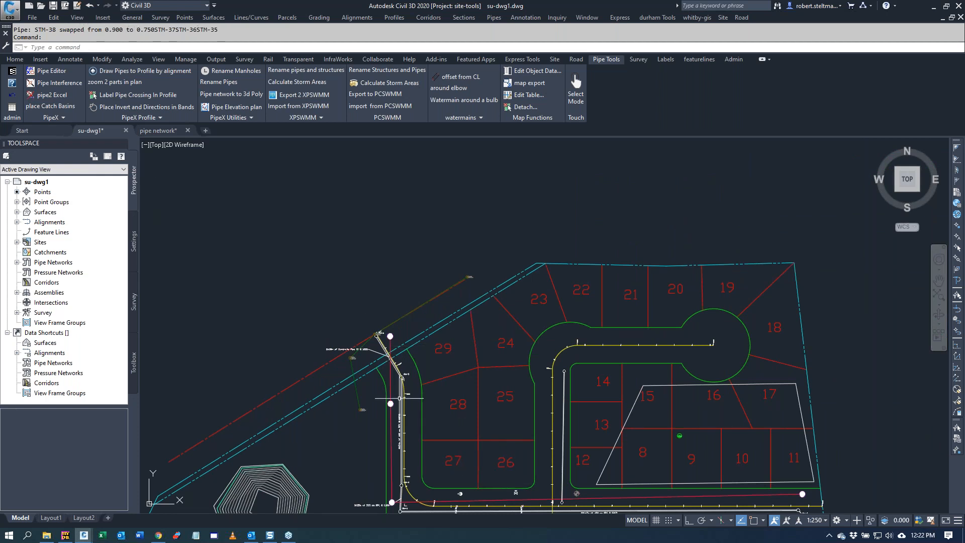
scroll(375, 352, "up", 4)
scroll(342, 355, "up", 2)
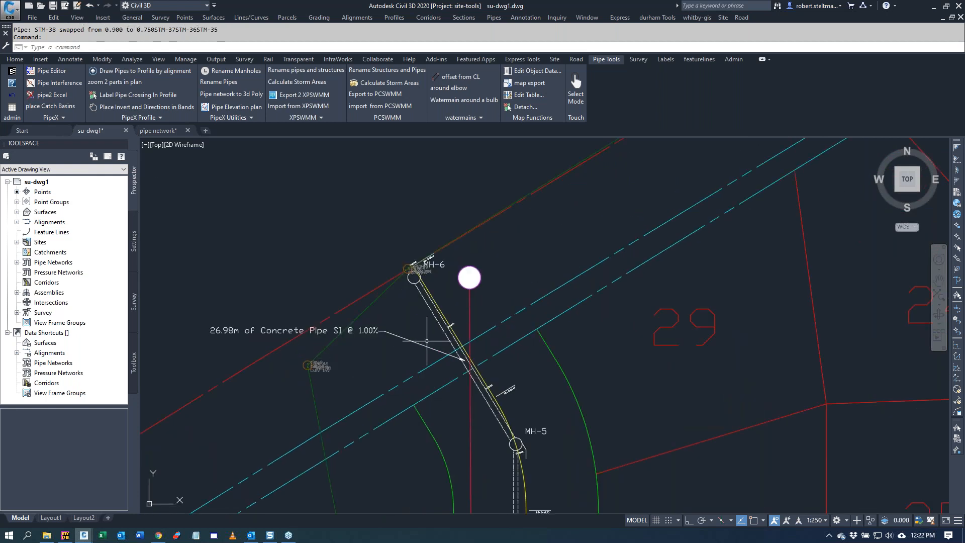
left_click(428, 308)
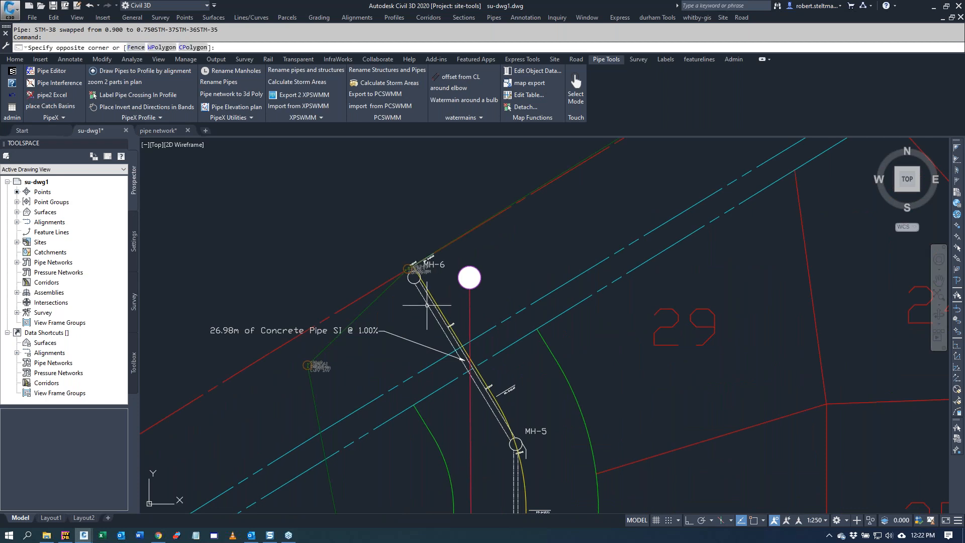
left_click(427, 305)
left_click(427, 304)
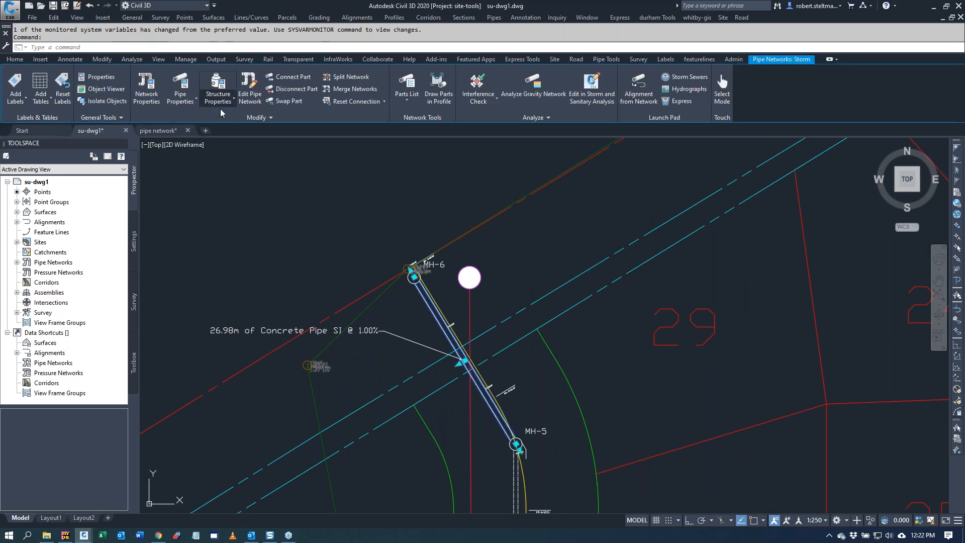
left_click(181, 85)
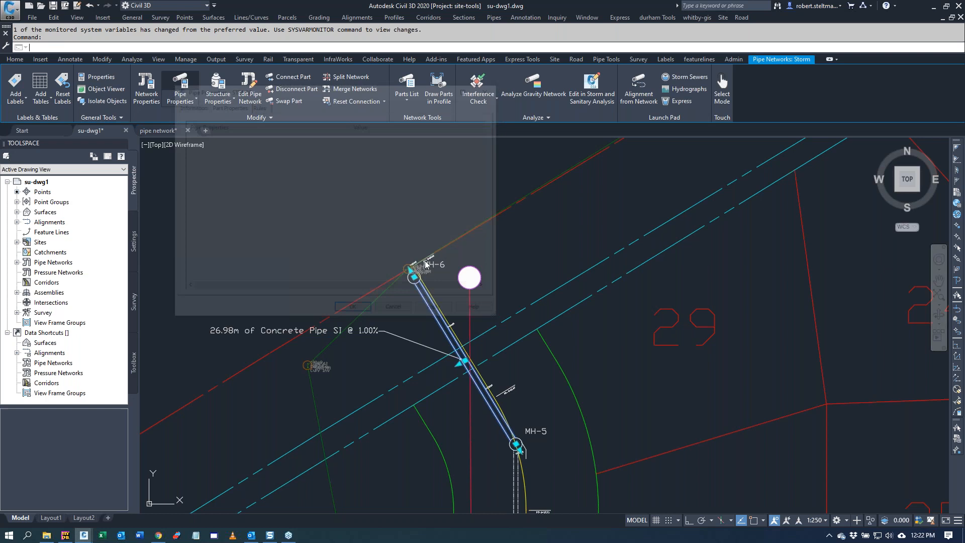
left_click_drag(489, 182, 485, 262)
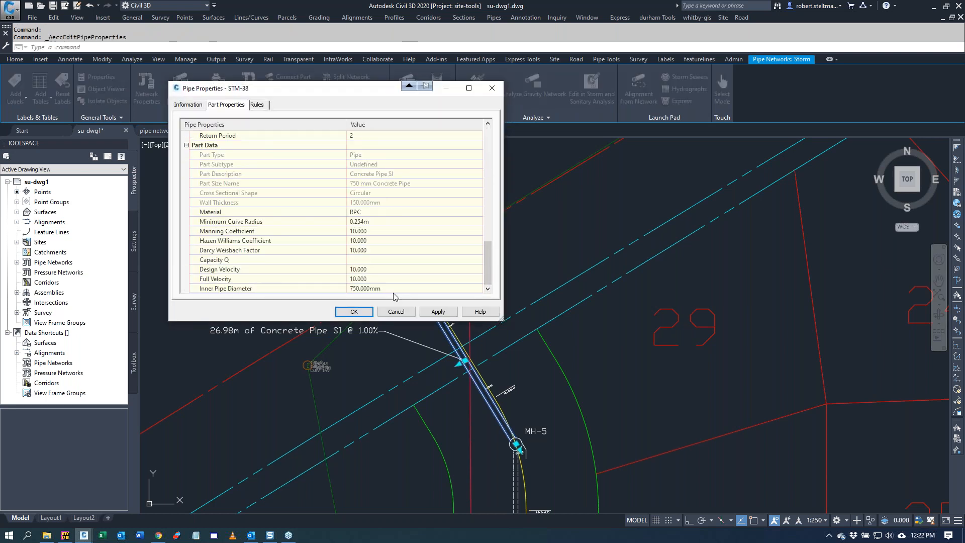
left_click(363, 314)
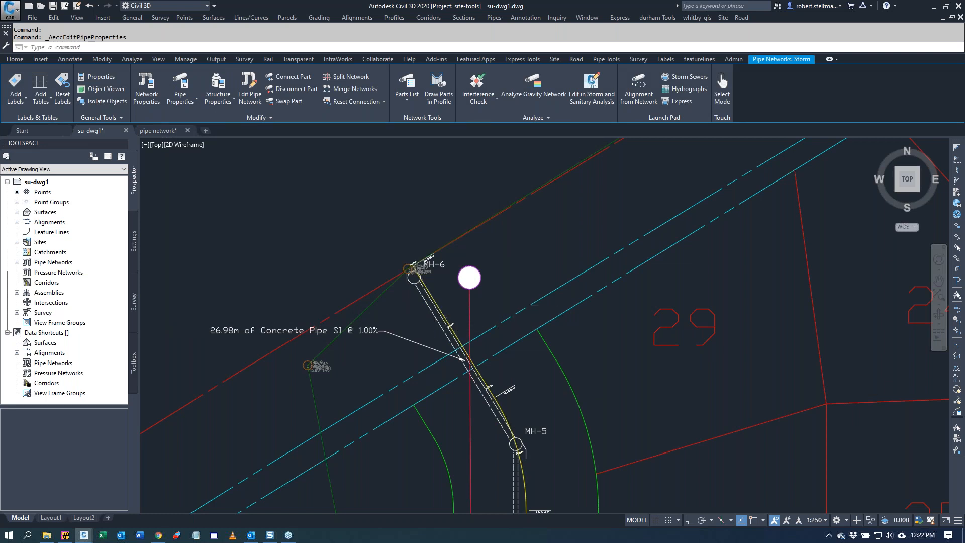
Step: Start a pipe interference check on all pipes with detail block labels and relinked networks
scroll(398, 262, "down", 6)
scroll(434, 411, "up", 4)
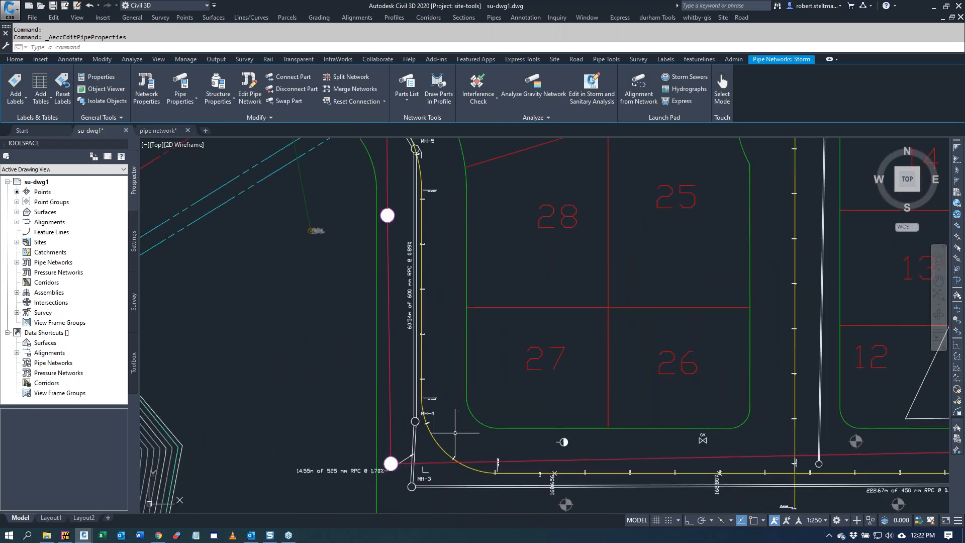
scroll(452, 431, "down", 2)
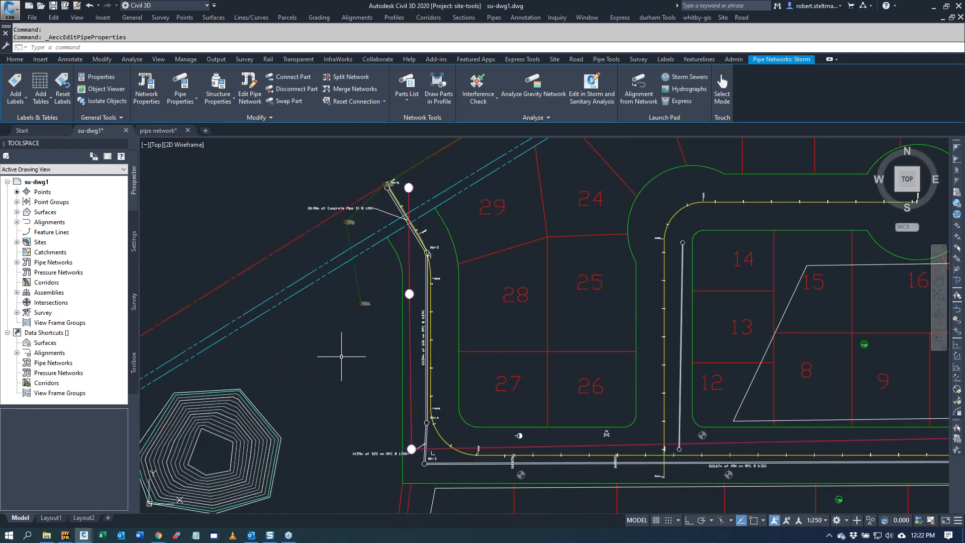
left_click(607, 60)
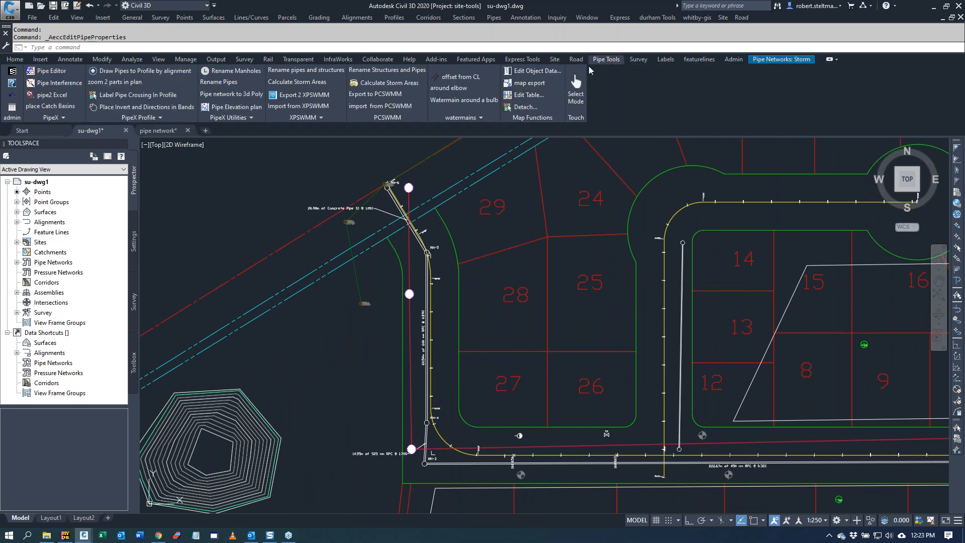
left_click(59, 85)
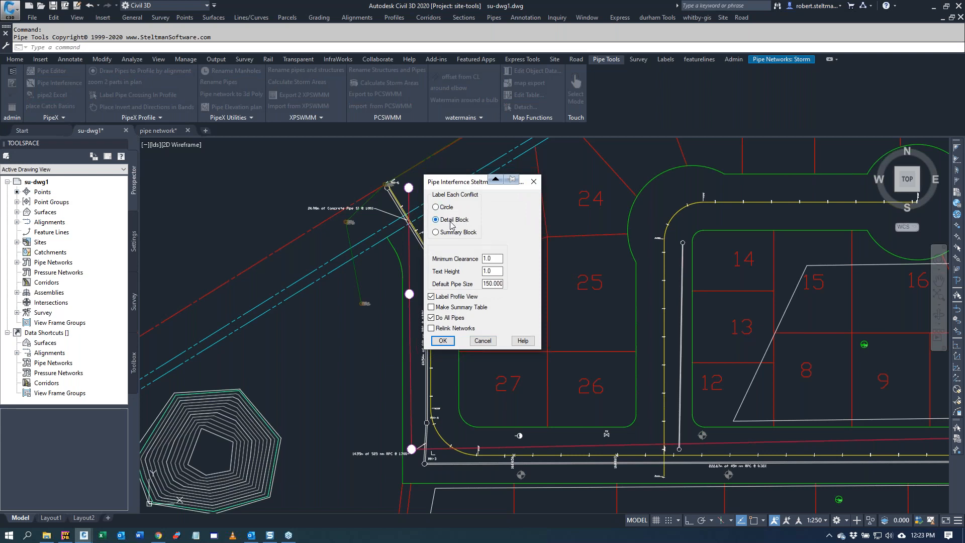
left_click(435, 298)
left_click(432, 330)
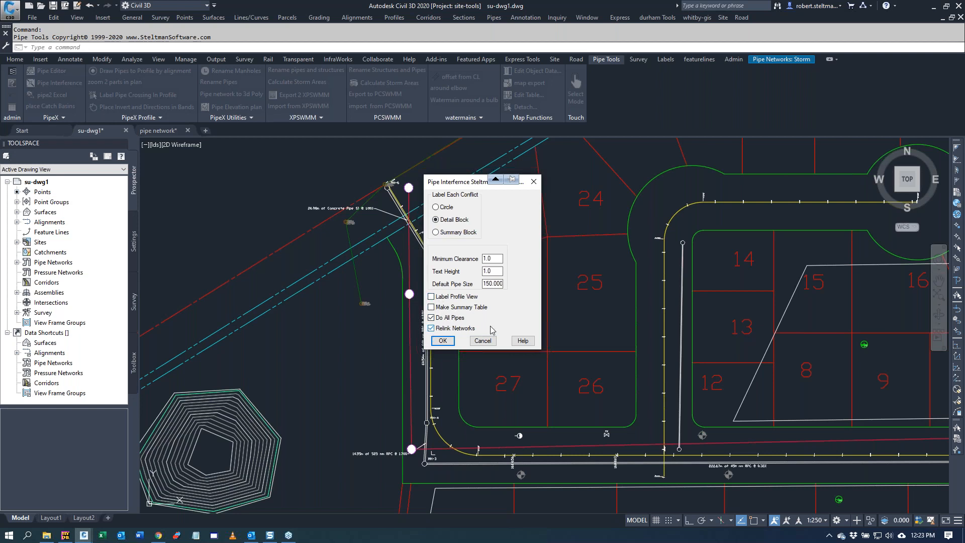
left_click(441, 343)
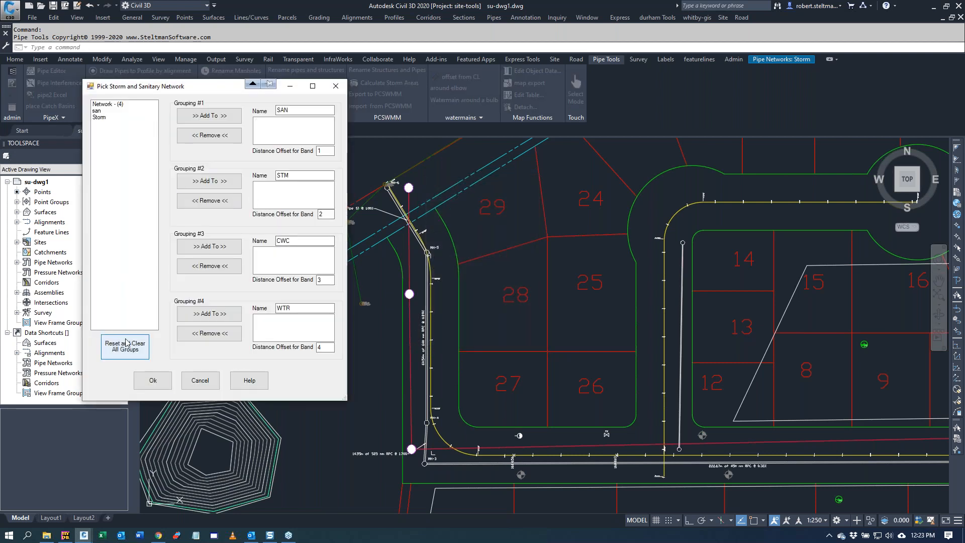
Step: Assign the san network to the SAN grouping and set its band distance offset to 10
left_click(117, 111)
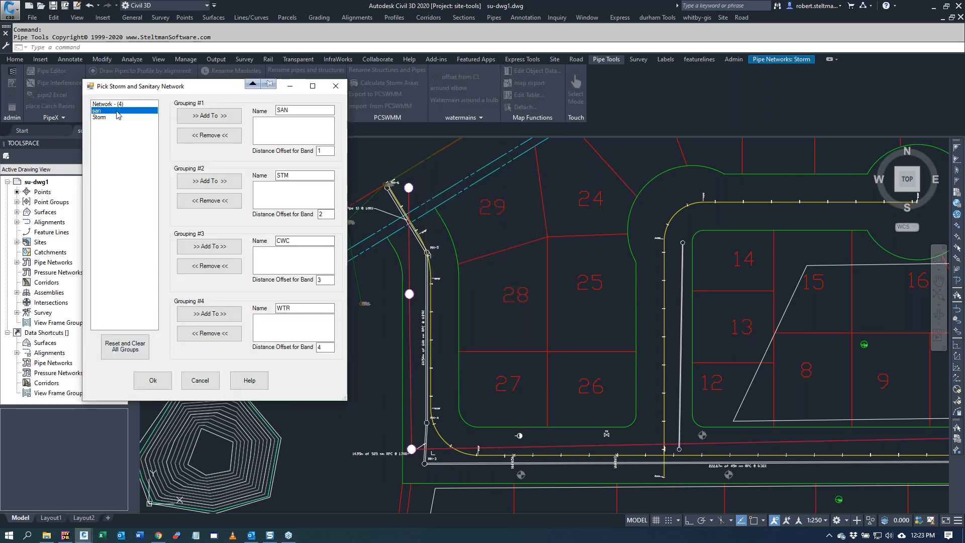
left_click(209, 115)
left_click(323, 152)
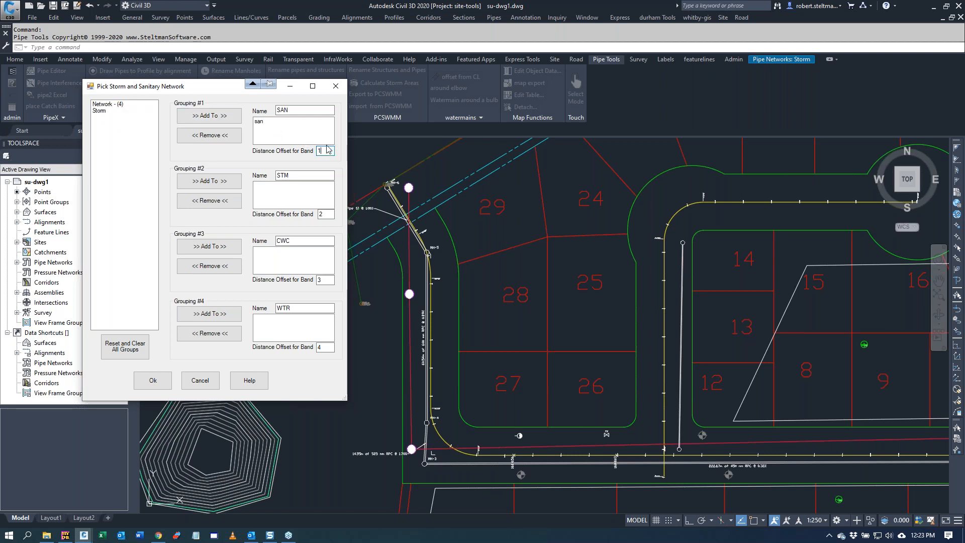
type("0")
Step: Assign the Storm and Network - (4) networks to the STM grouping, set its band offset to 20 and accept the groupings
left_click(106, 111)
left_click(218, 182)
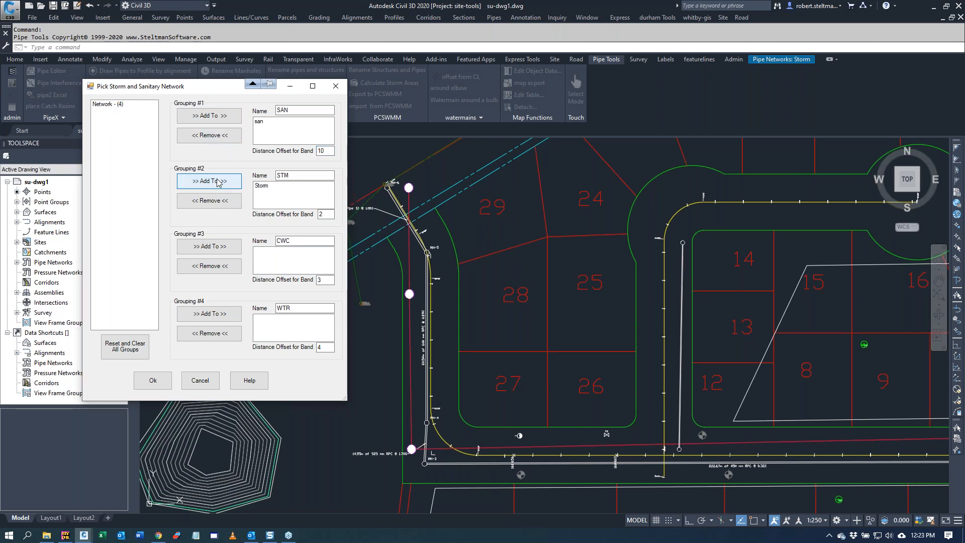
left_click(107, 104)
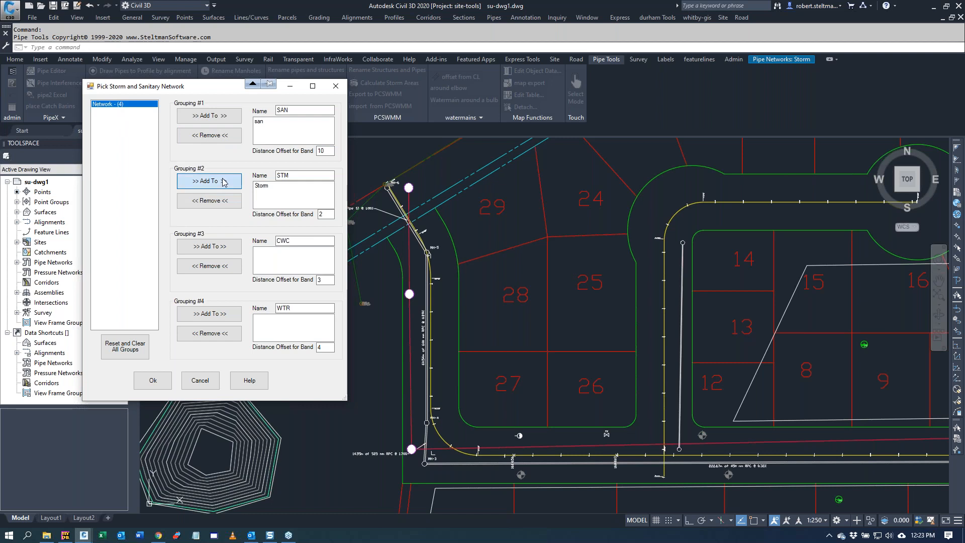
left_click(224, 183)
left_click(329, 214)
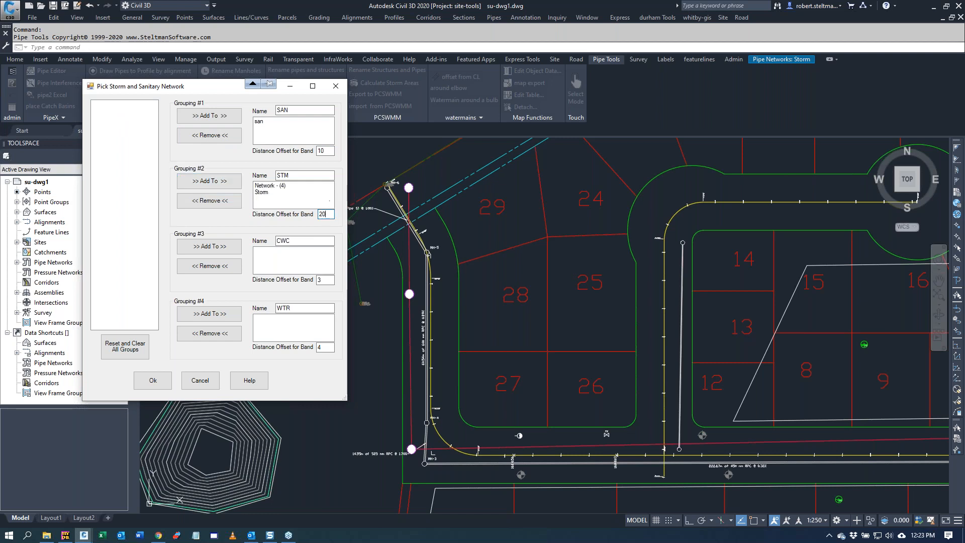
left_click(164, 382)
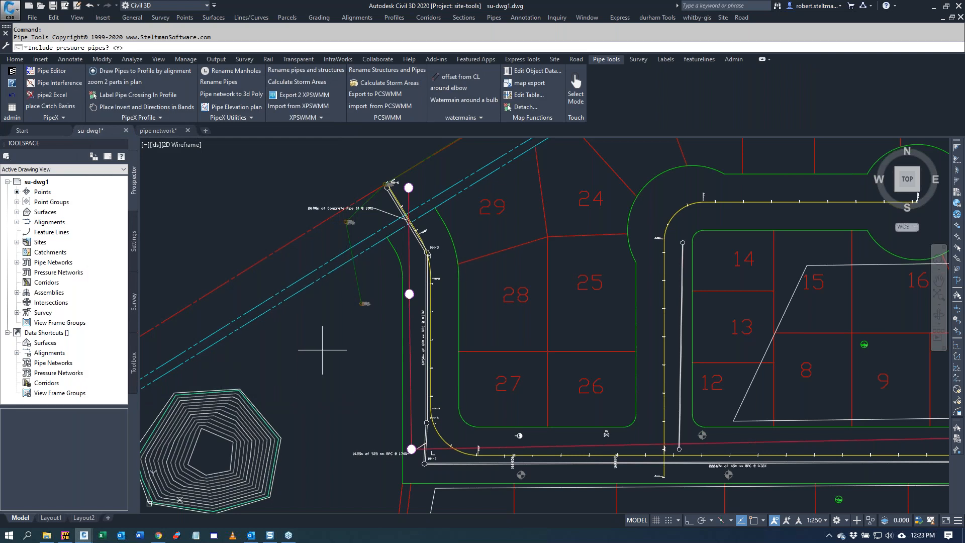
Step: Run the interference check without pressure pipes and without zooming to the intersections
key("Return")
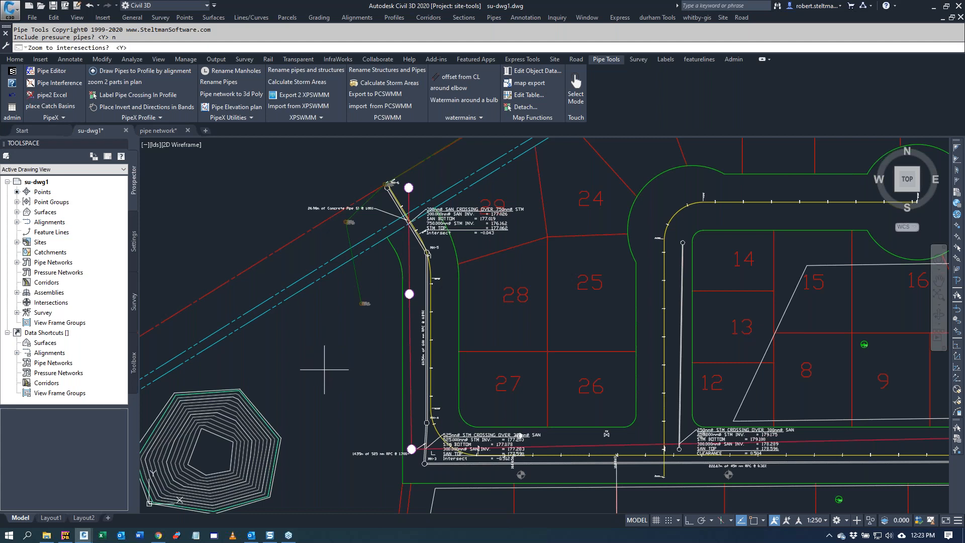
scroll(322, 349, "down", 2)
key("Return")
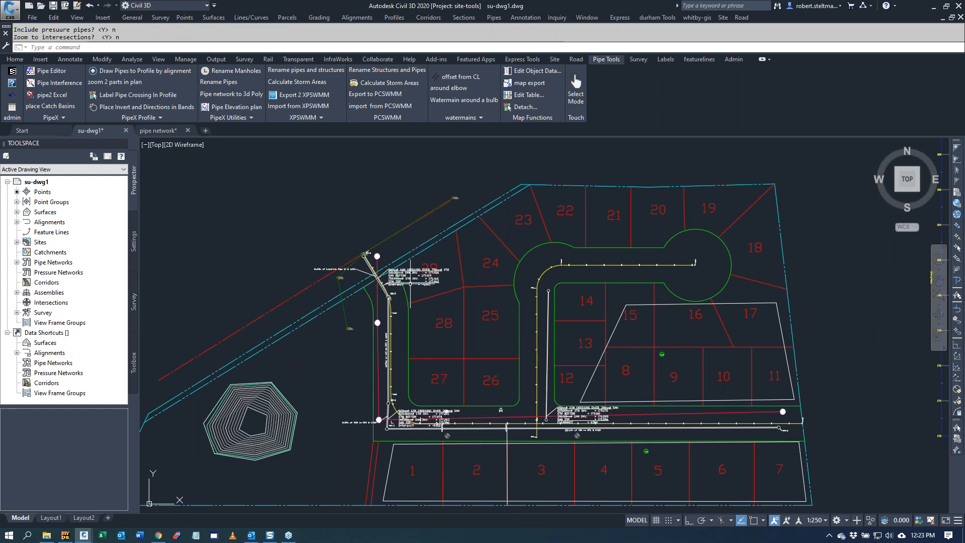
Step: Inspect the labels at the storm and sanitary pipe crossings, and remove the interference labels from the plan
scroll(409, 284, "up", 3)
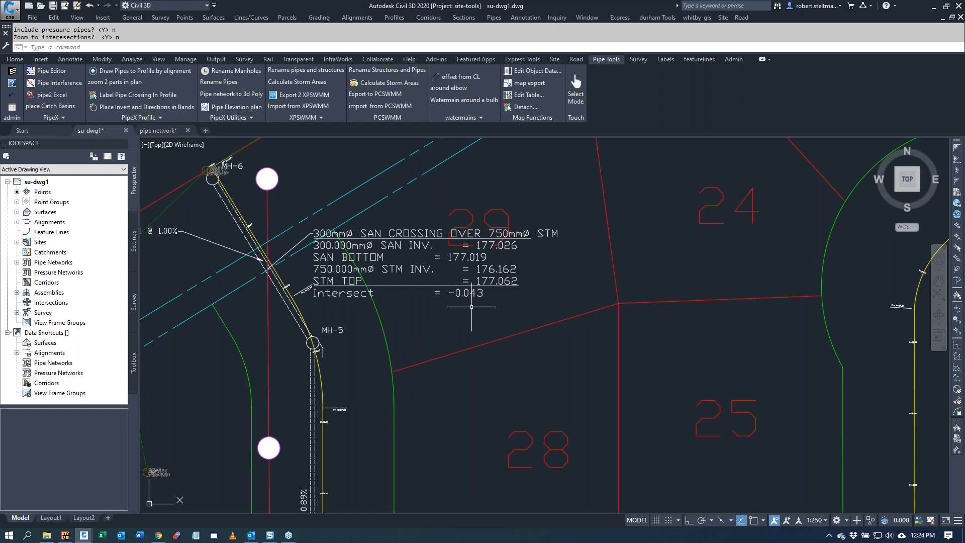
scroll(472, 306, "down", 2)
scroll(461, 308, "down", 2)
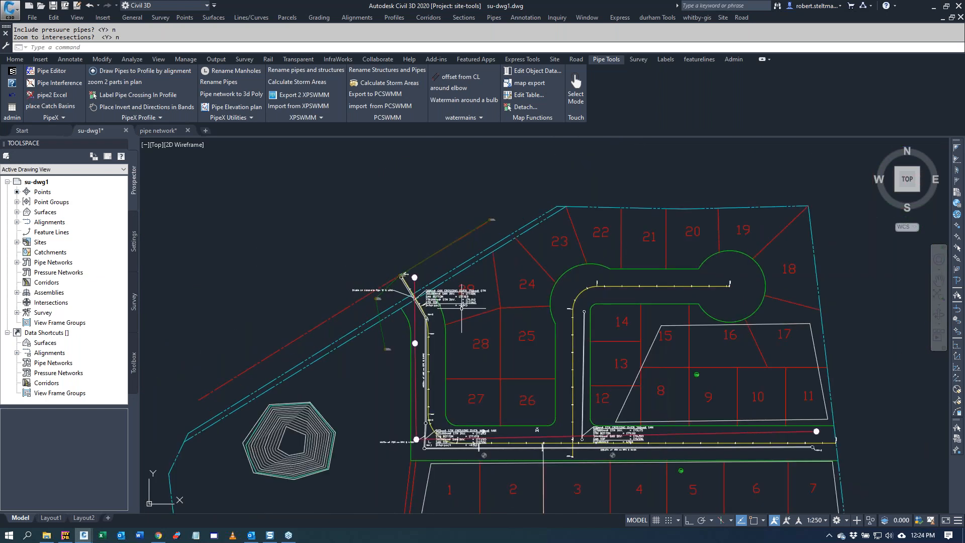
scroll(455, 455, "up", 4)
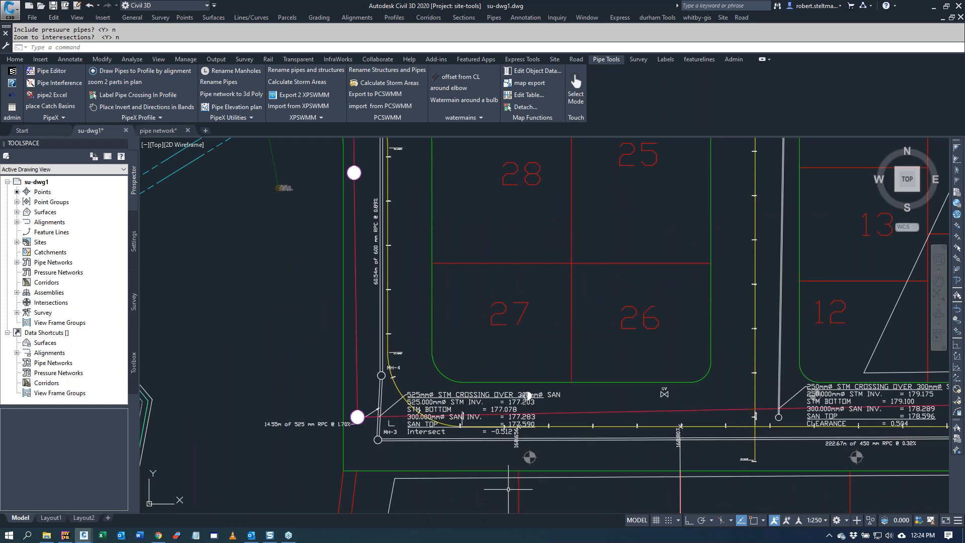
left_click(13, 95)
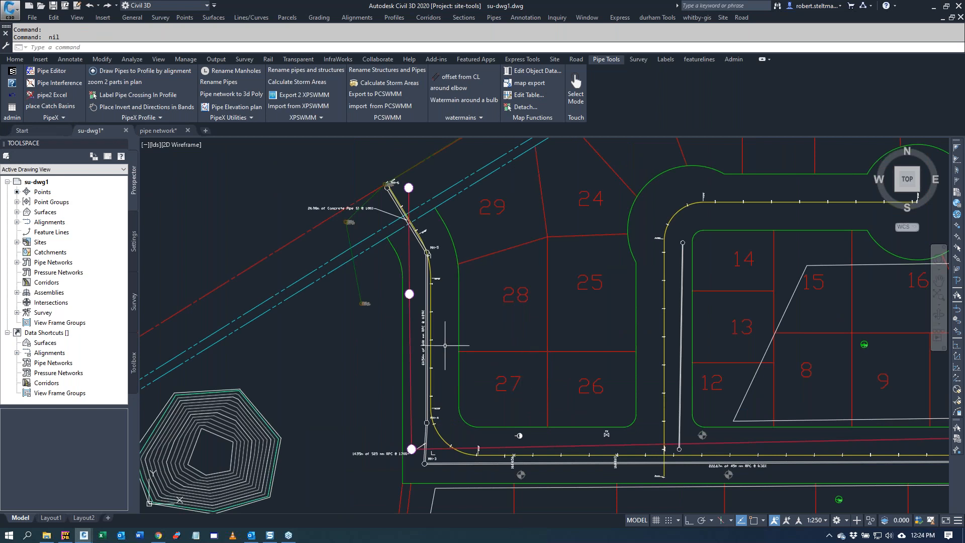
Step: Start a Pipe Depth Report to pipedepth.csv with fg as the surface
left_click(53, 119)
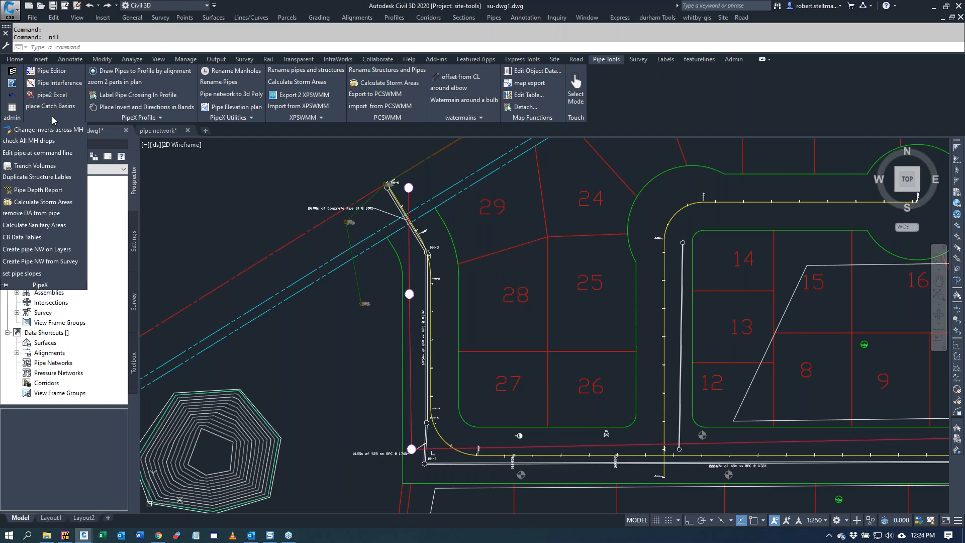
left_click(58, 195)
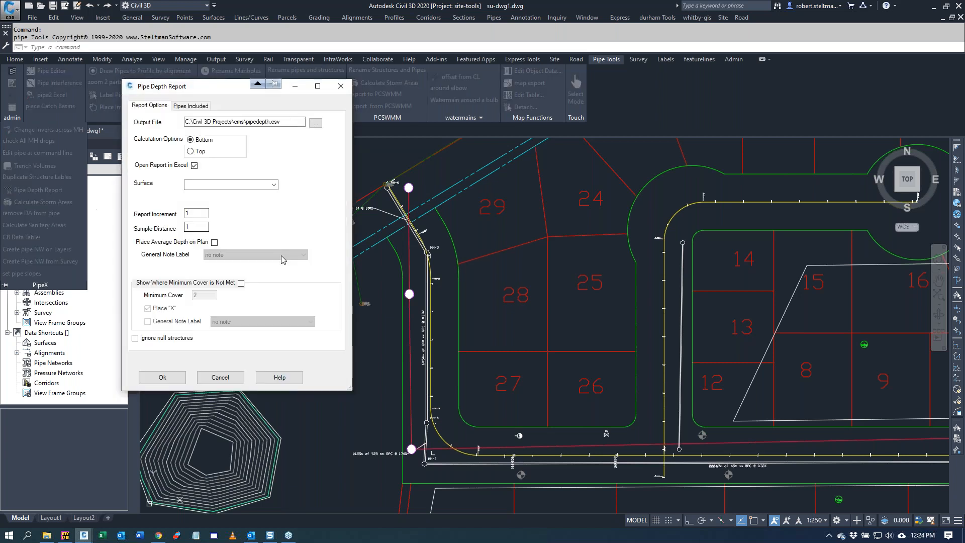
left_click(273, 184)
left_click(212, 208)
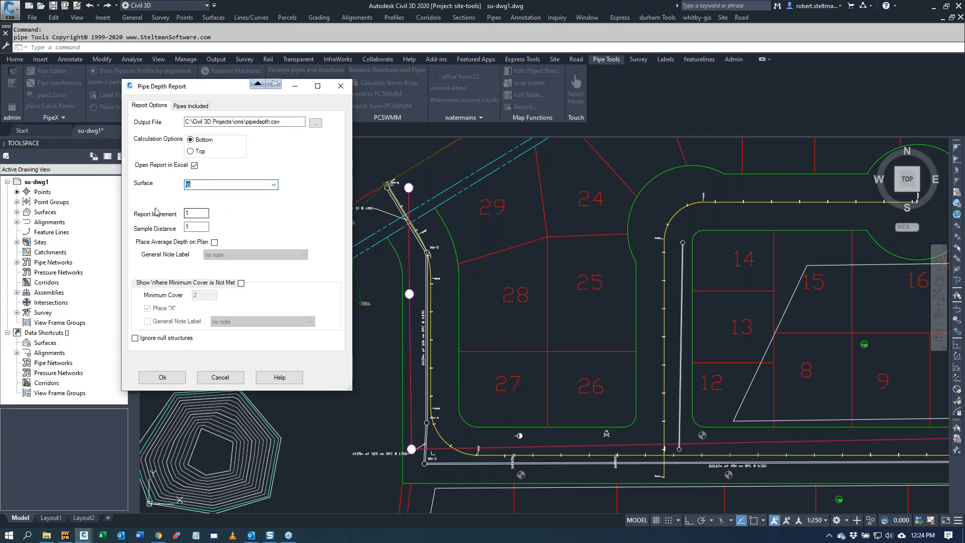
left_click(202, 229)
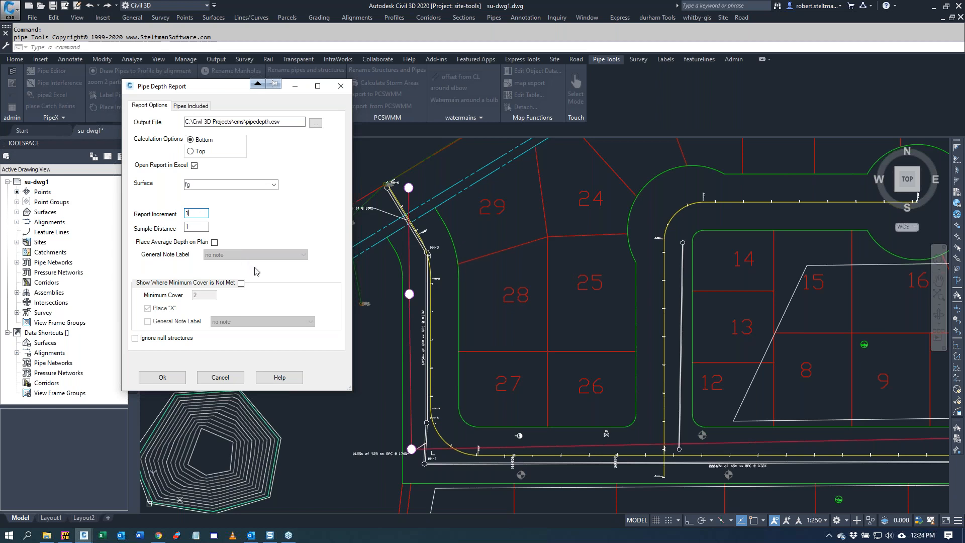
Step: Set the depth calculation to the pipe top and mark places below the minimum cover with an X
left_click(190, 151)
left_click(191, 140)
left_click(241, 282)
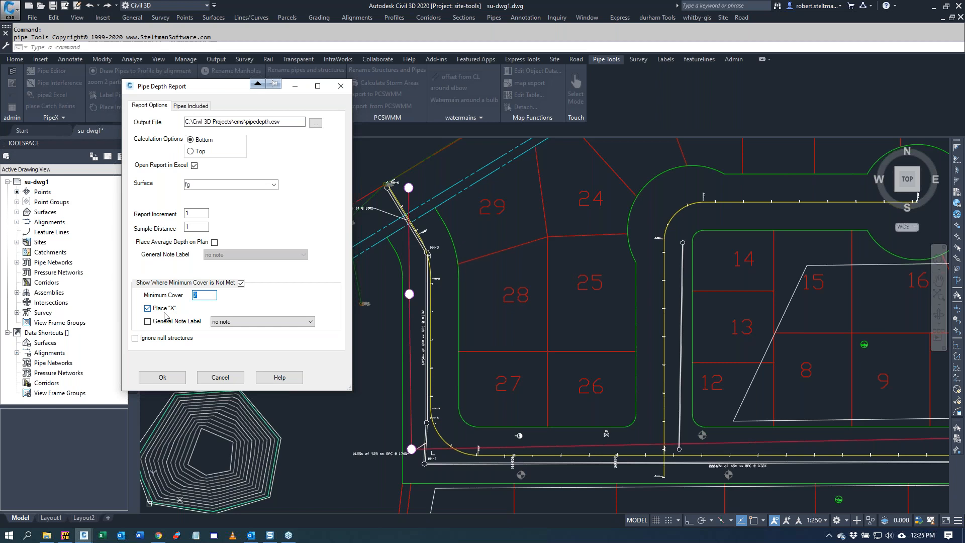
left_click(191, 152)
left_click_drag(205, 296, 177, 297)
Step: Include all pipes of the Storm network and generate the depth report in Excel
left_click(166, 376)
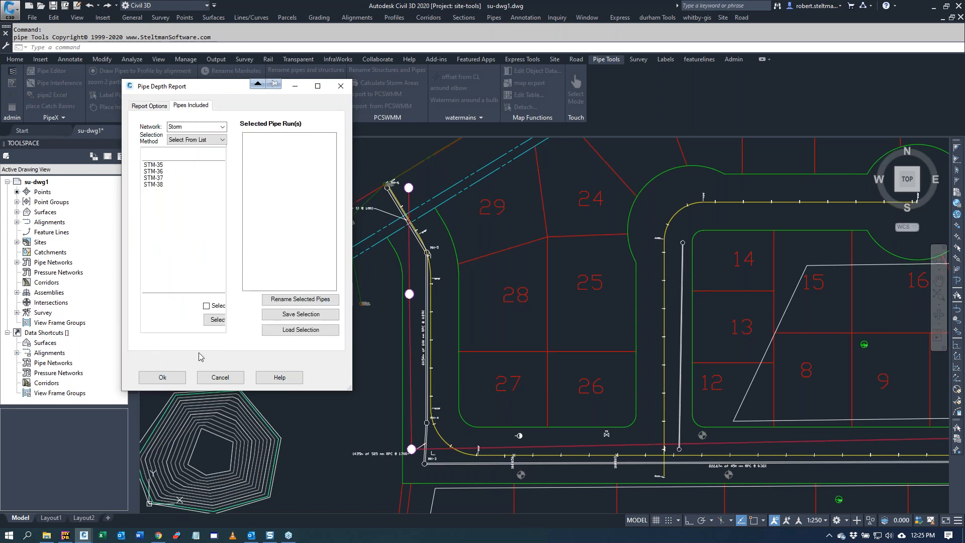
left_click(206, 306)
left_click(162, 378)
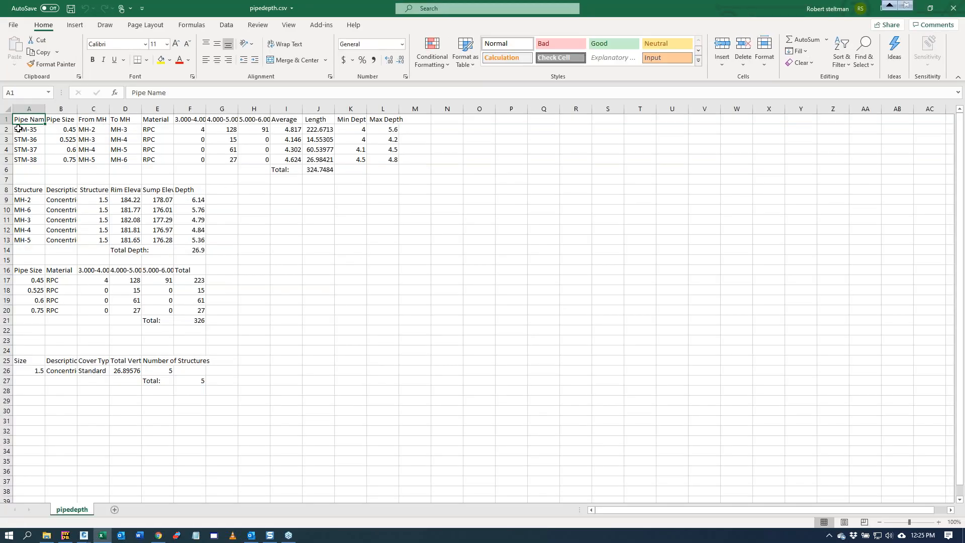
Step: Review the pipe, structure and pipe size tables in the pipedepth.csv report and close Excel
left_click(7, 129)
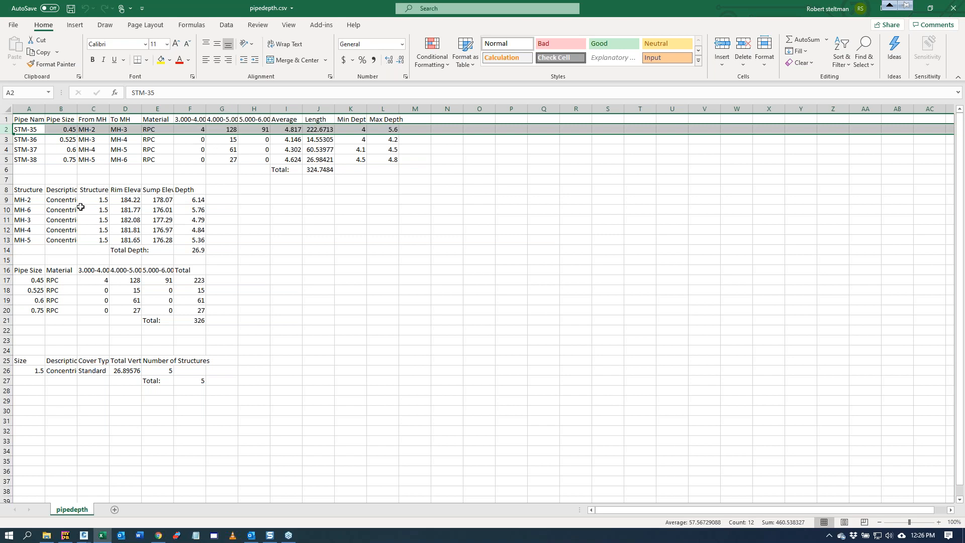
left_click_drag(7, 199, 8, 315)
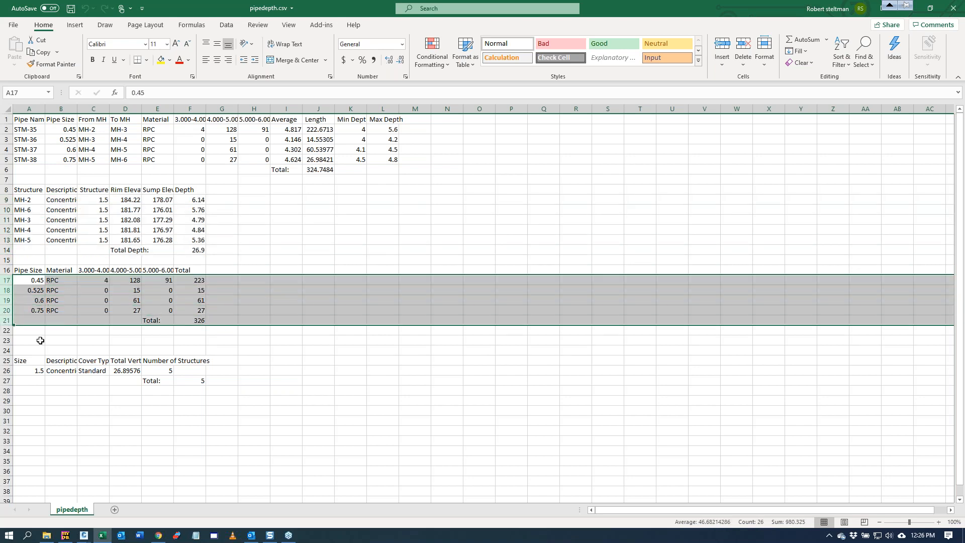
left_click(7, 370)
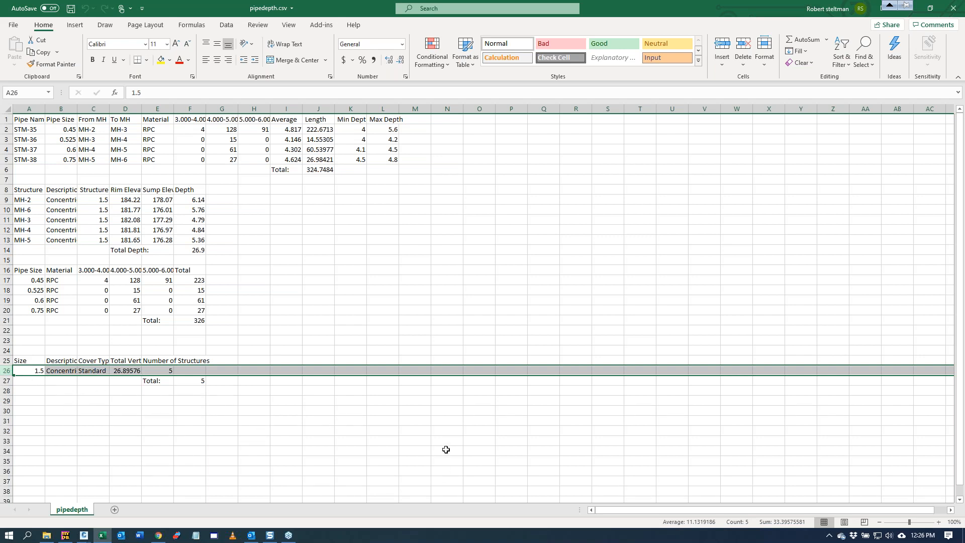
left_click(954, 9)
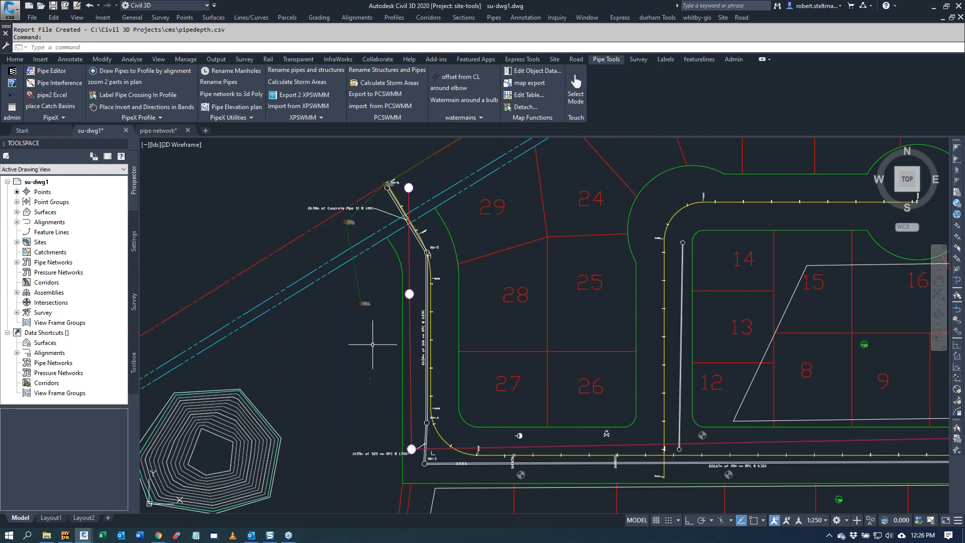
Step: Start a Trench Volumes calculation based on the fg surface, accepting the 0.15 bedding depth and the other preset trench dimensions
left_click(51, 118)
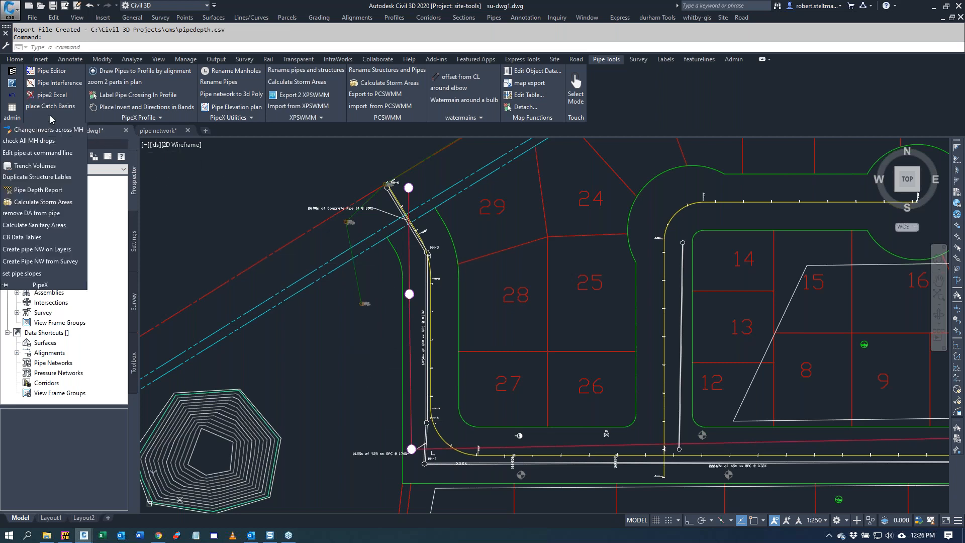
left_click(38, 165)
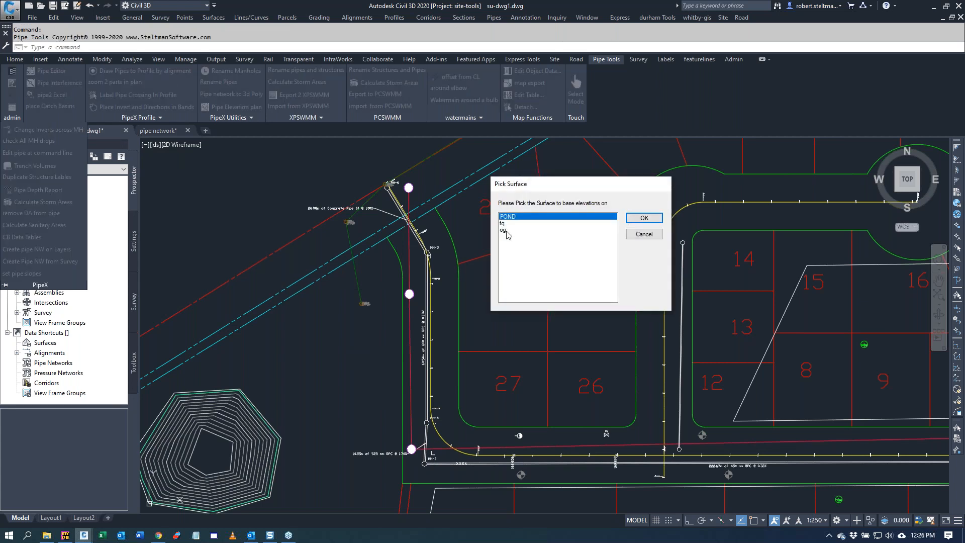
left_click(503, 223)
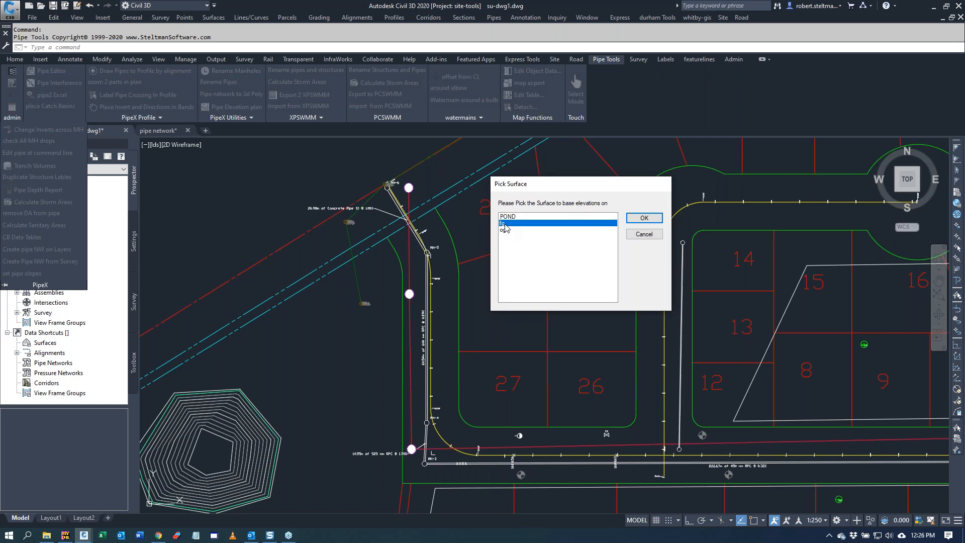
left_click(644, 218)
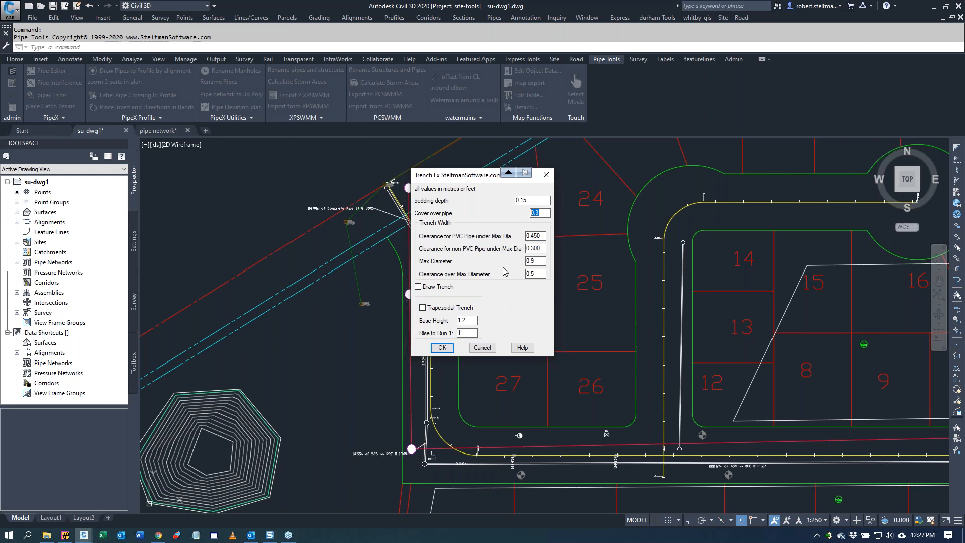
left_click(442, 349)
left_click(443, 349)
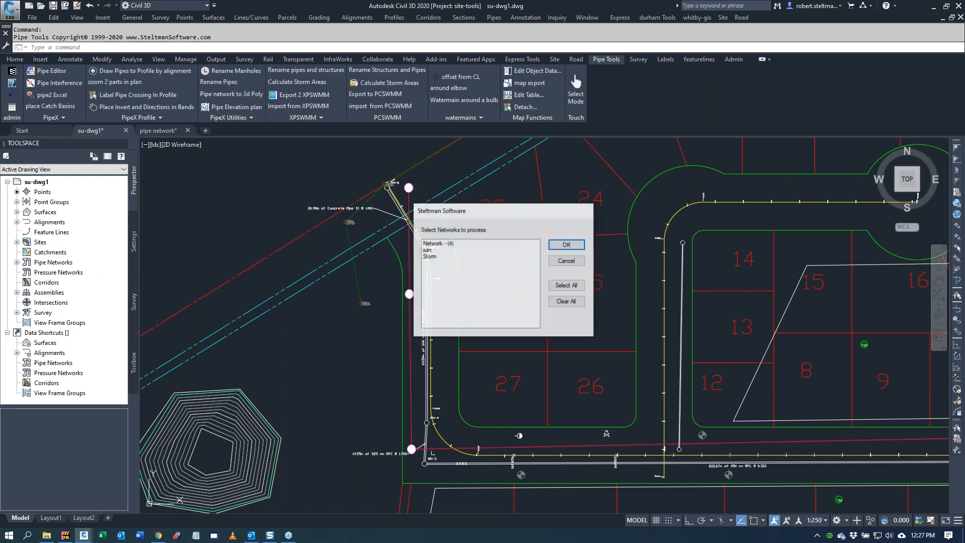
Step: Calculate the trench volumes of the Storm network and view the trenchex.csv output file in Excel
left_click(441, 257)
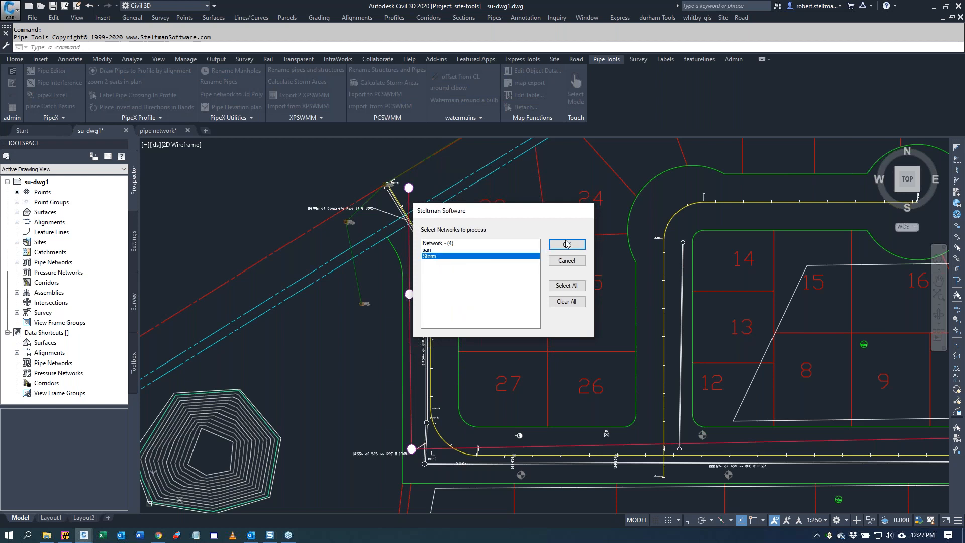
left_click(567, 245)
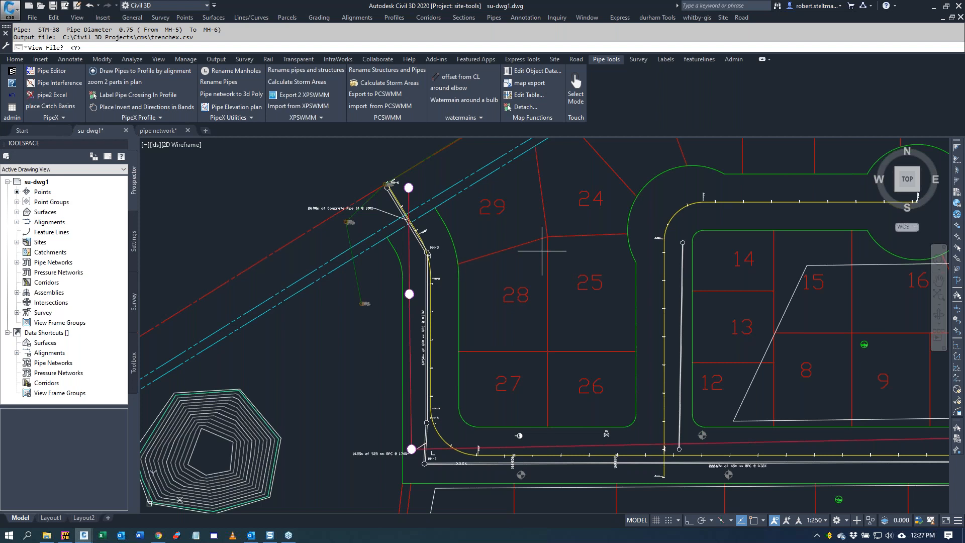
key("Return")
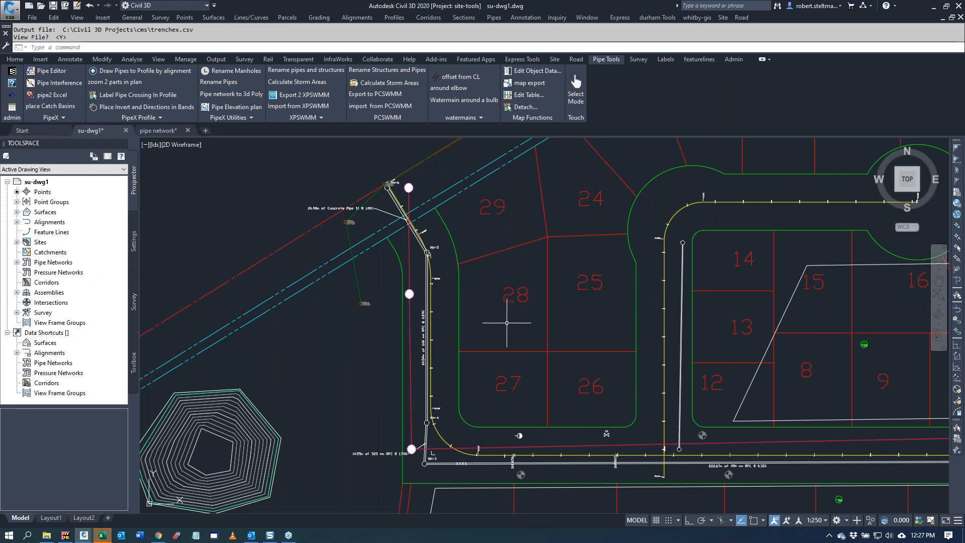
left_click(102, 536)
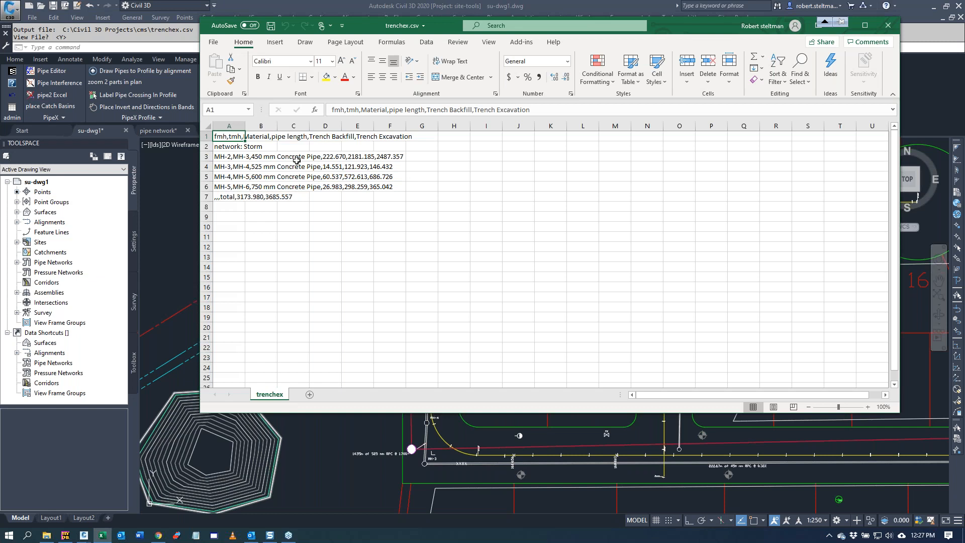
Step: Try to make the trenchex.csv data readable by widening its columns, keeping the file open
left_click_drag(231, 124, 454, 125)
left_click_drag(372, 125, 452, 125)
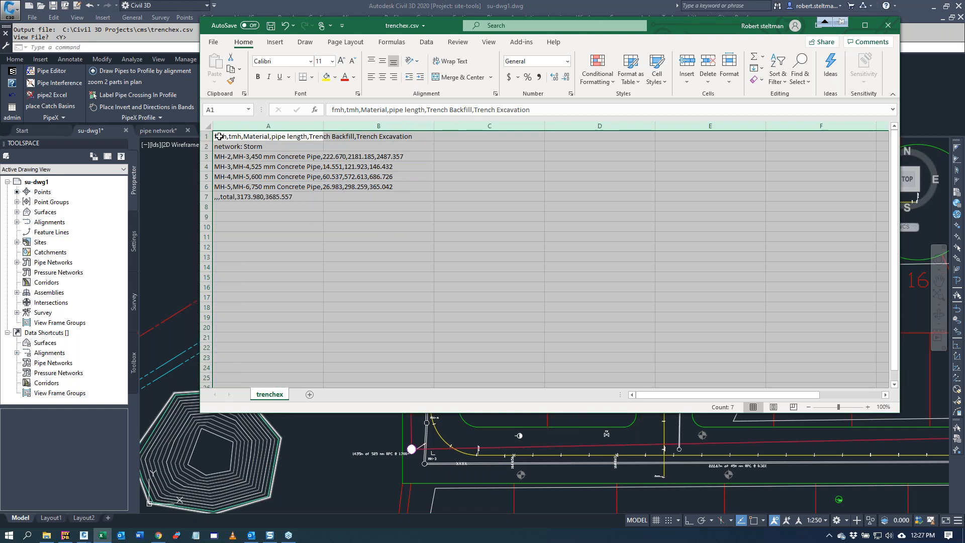
left_click(288, 137)
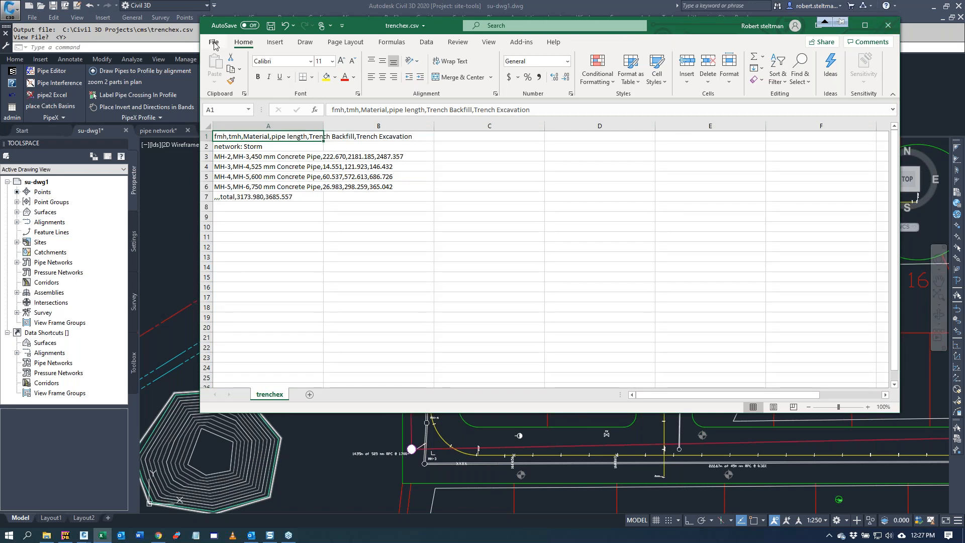
left_click(888, 26)
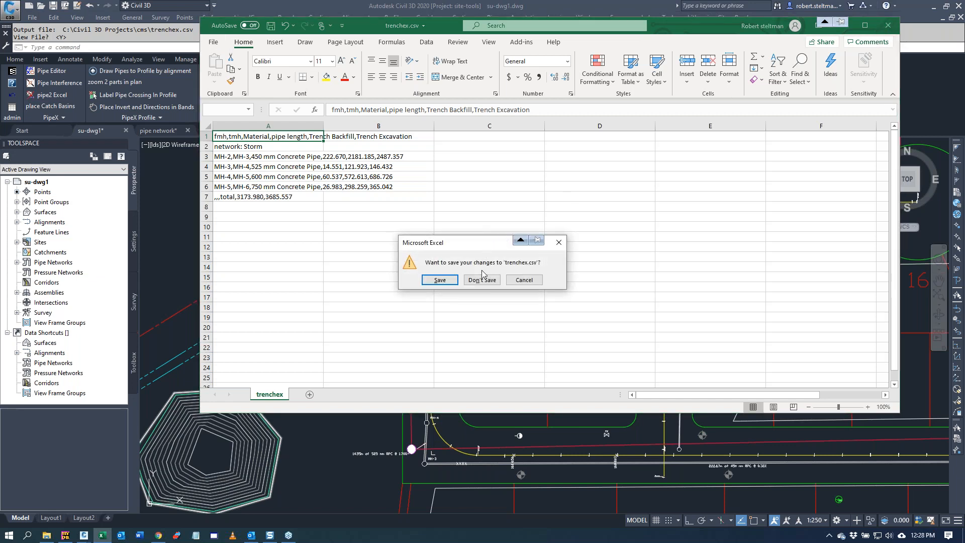
left_click(523, 280)
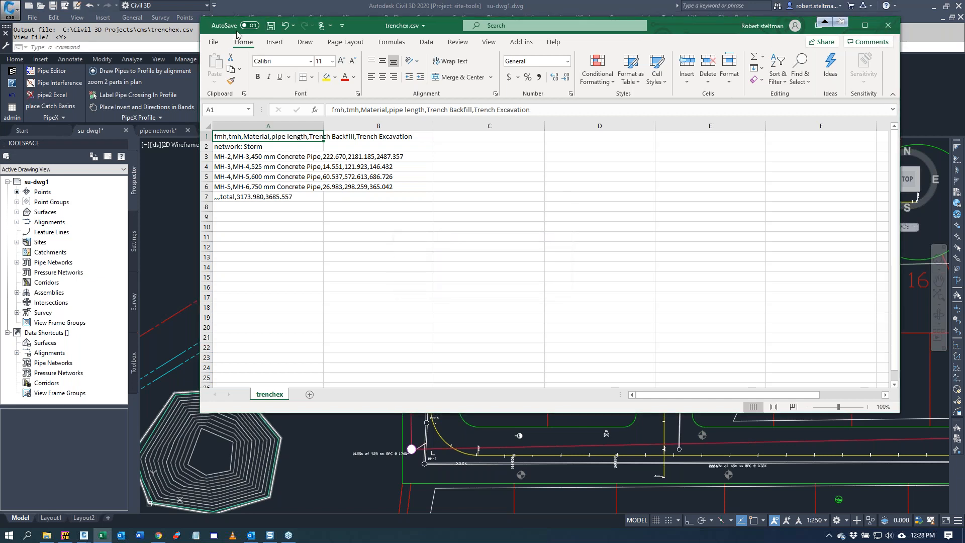
Step: Create a blank workbook and close trenchex.csv without saving its changes
left_click(213, 44)
left_click(228, 87)
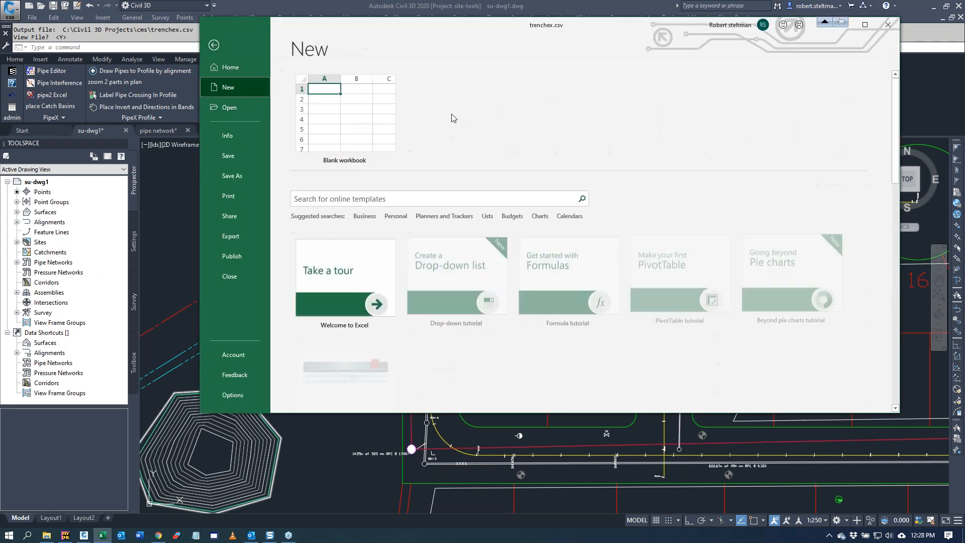
left_click(341, 113)
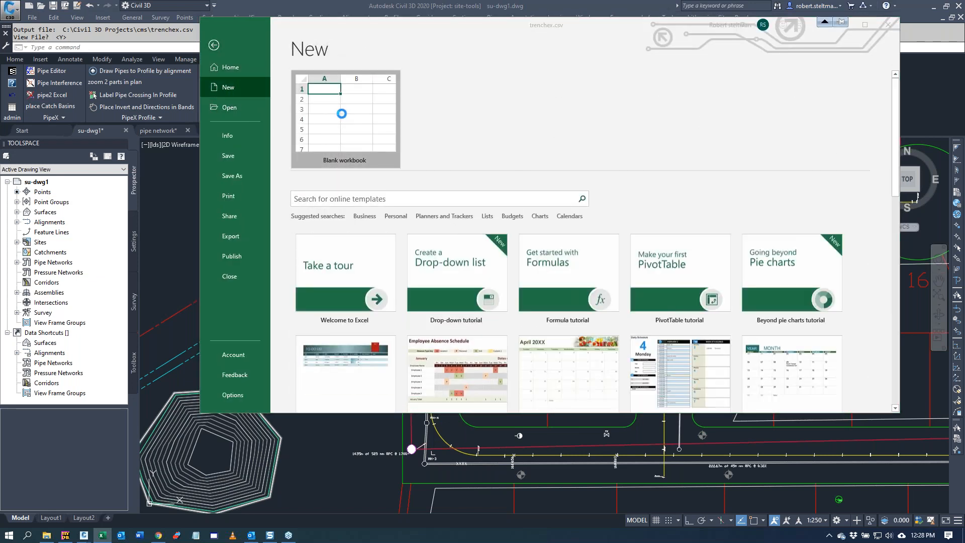
left_click_drag(372, 40, 388, 118)
left_click(888, 25)
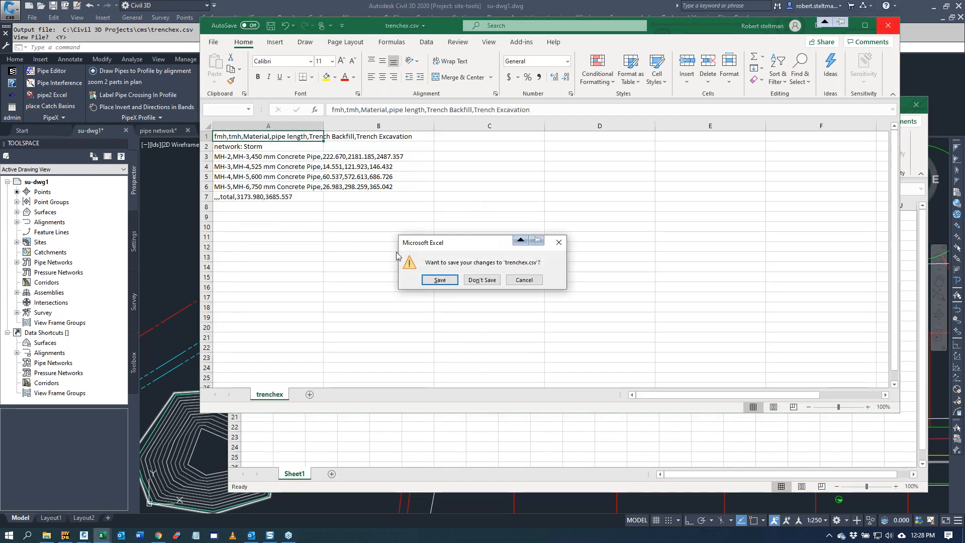
left_click(482, 280)
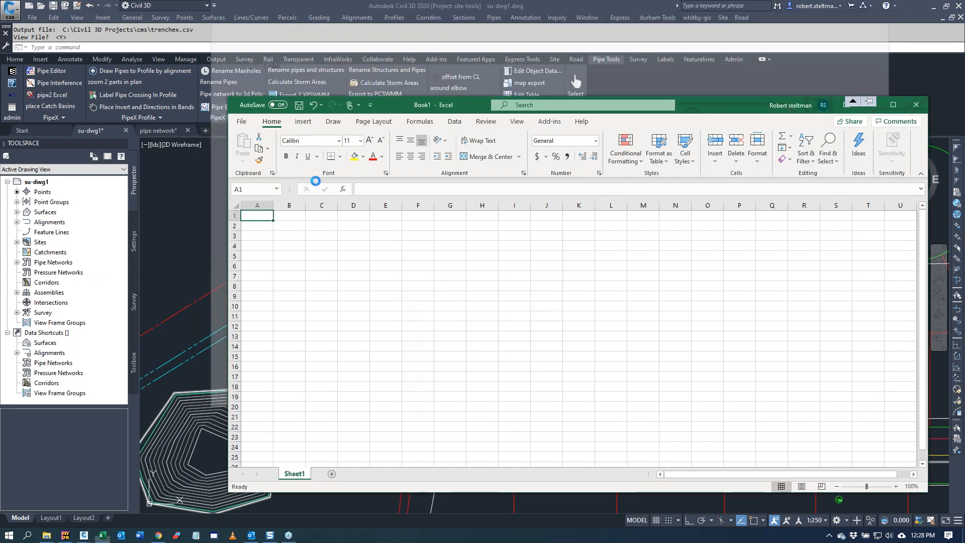
Step: Browse the cms folder for text files and open trenchex.csv for import
left_click(241, 121)
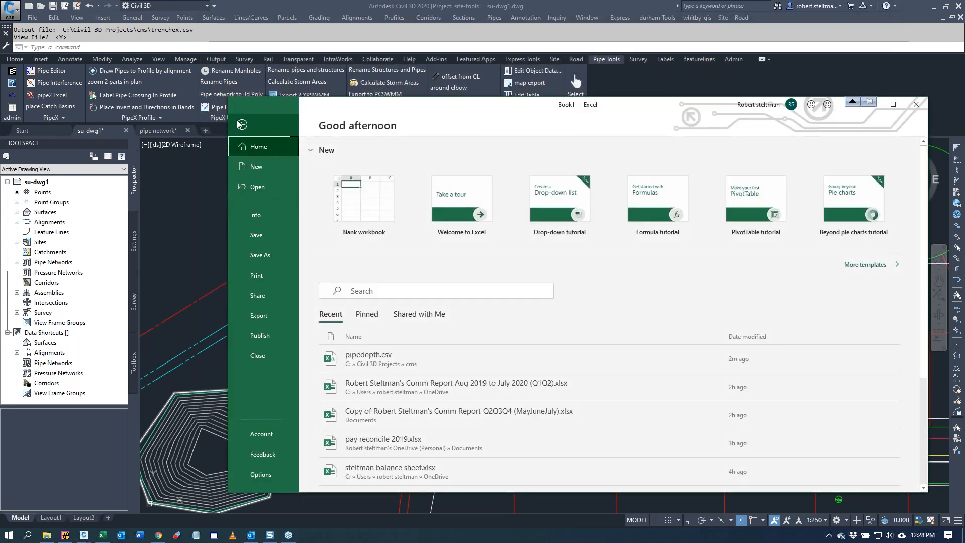
left_click(255, 188)
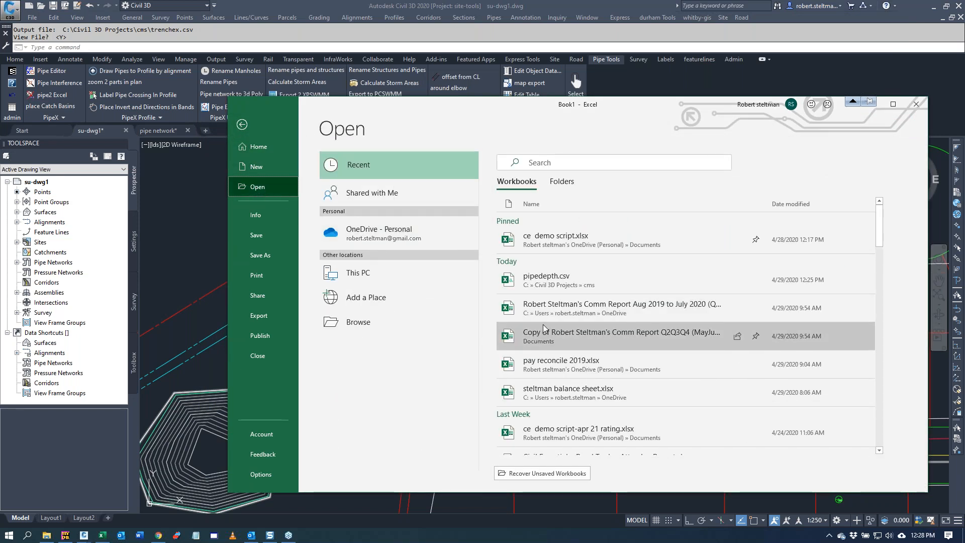
left_click(350, 319)
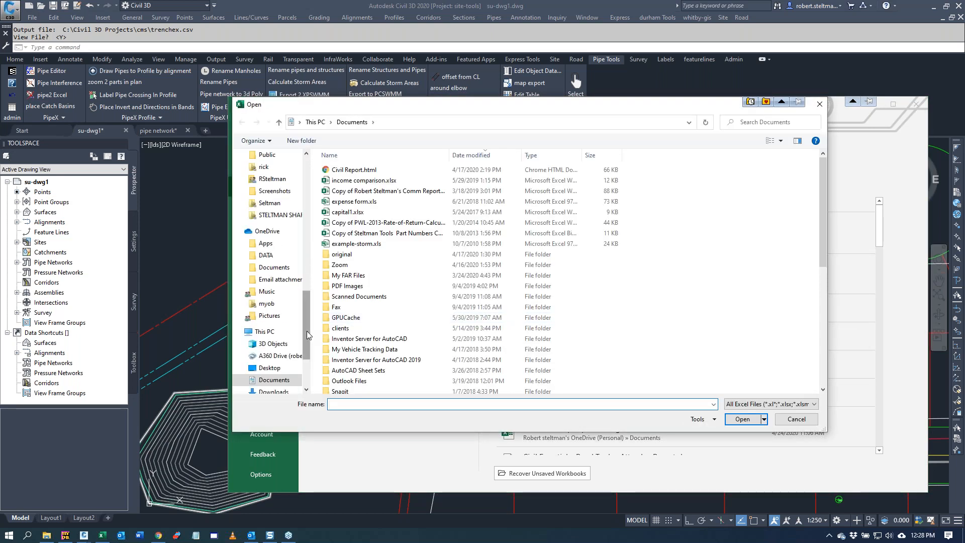
left_click_drag(308, 335, 314, 196)
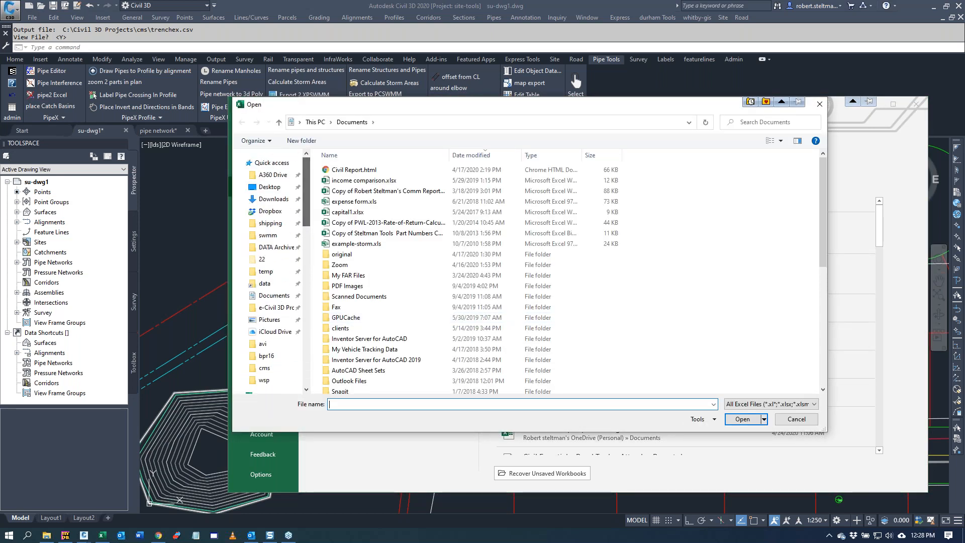
left_click(270, 370)
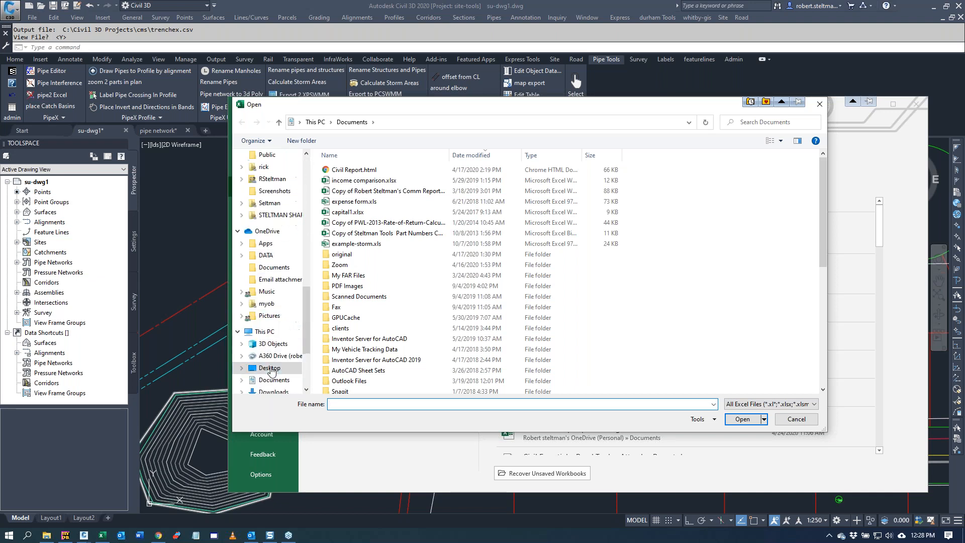
left_click(766, 405)
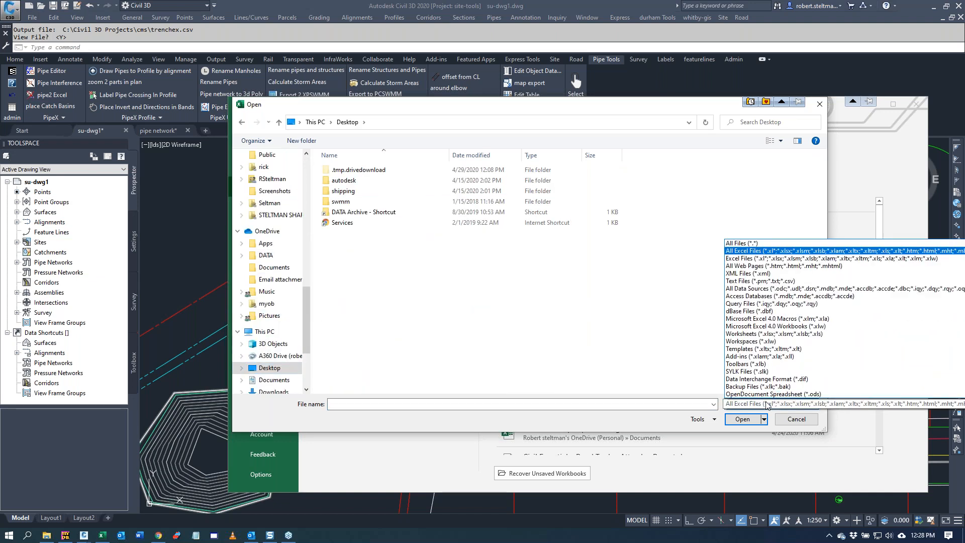
left_click(756, 281)
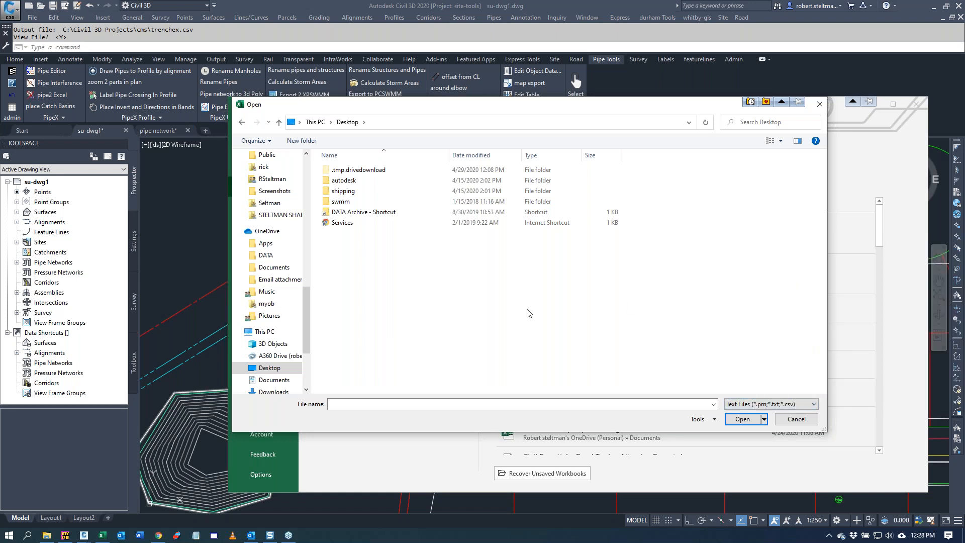
scroll(304, 252, "up", 6)
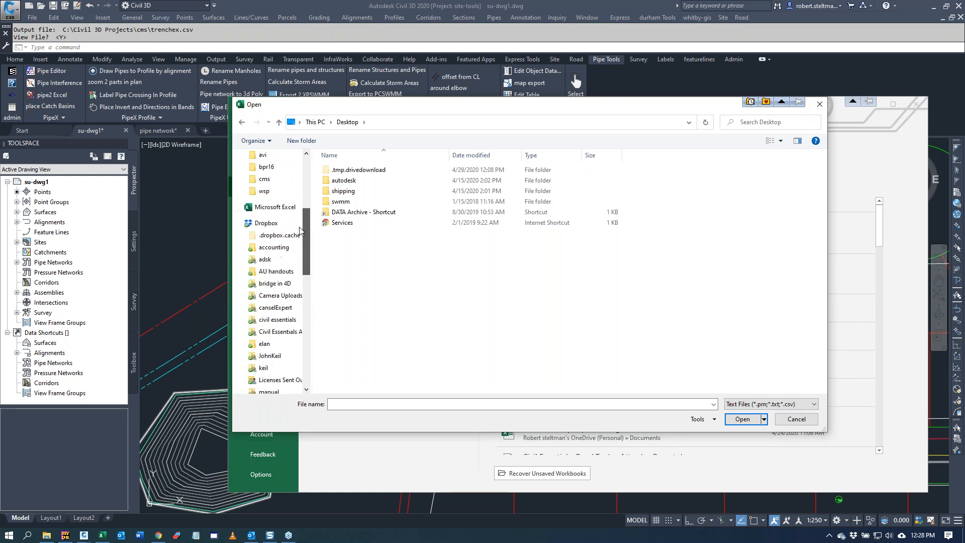
left_click(264, 179)
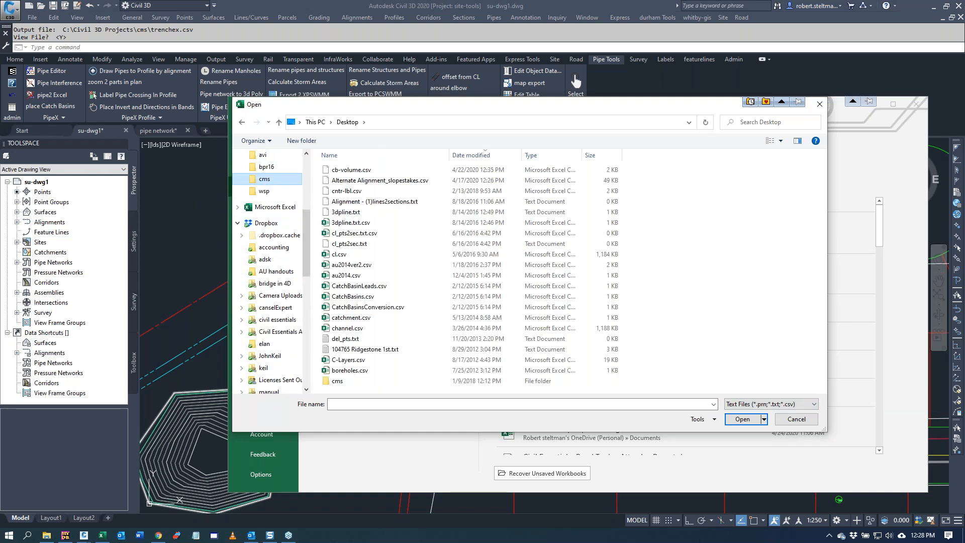
double_click(366, 171)
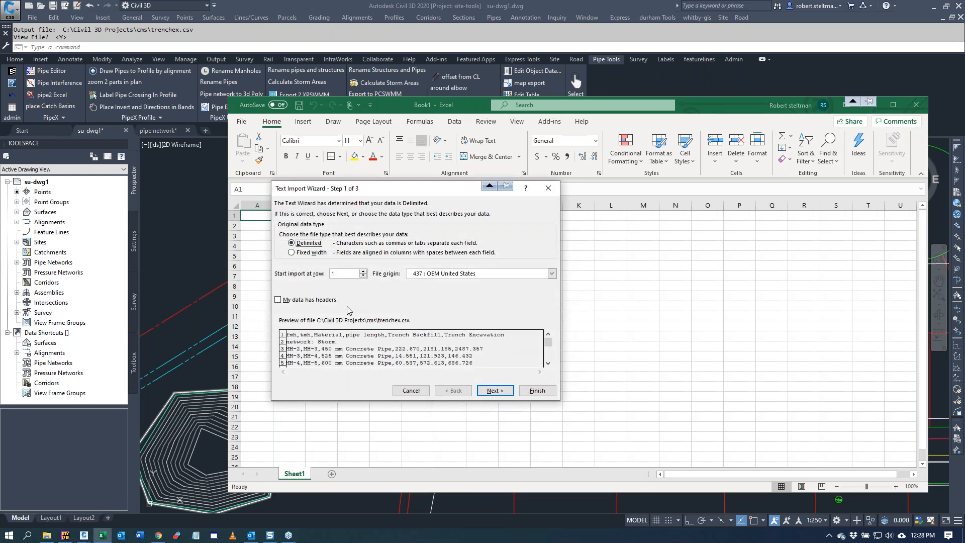
Step: Import trenchex.csv as delimited text with the comma as delimiter
left_click(495, 391)
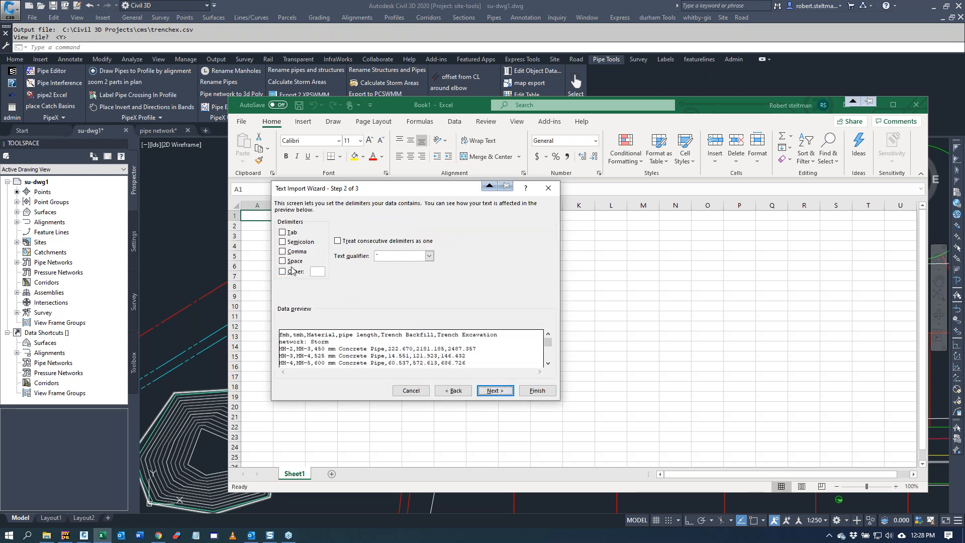
left_click(283, 252)
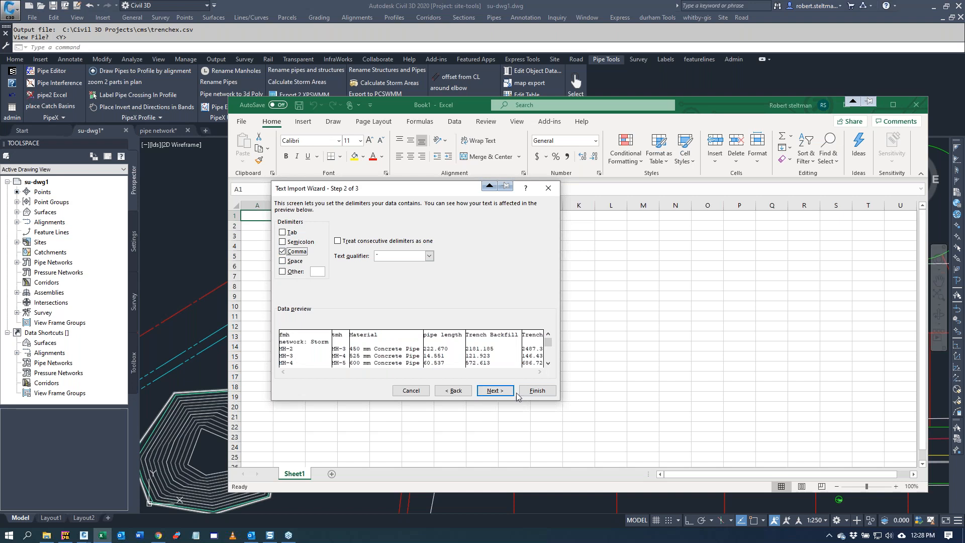
left_click(533, 391)
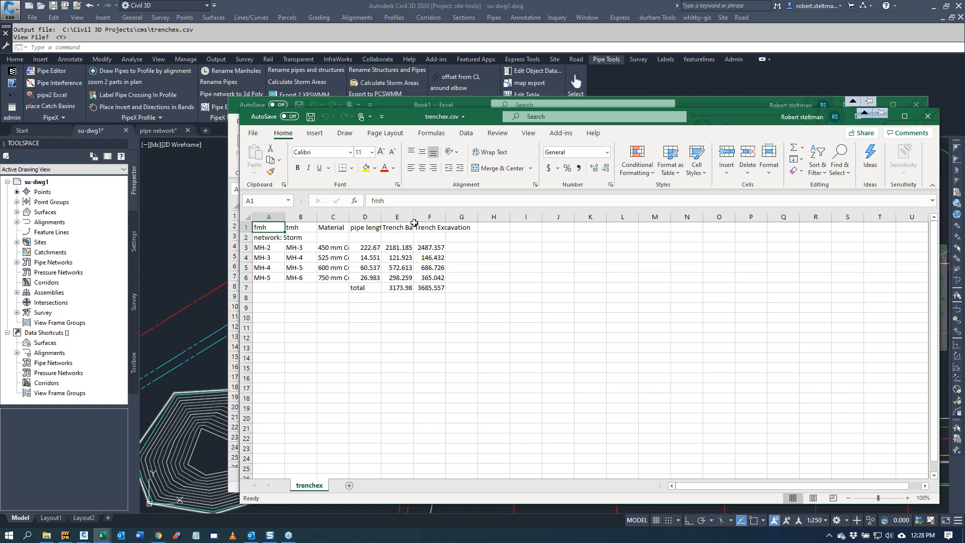
Step: Widen the Trench Backfill and Trench Excavation columns to review the volumes, and close both workbooks without saving
left_click_drag(413, 219, 532, 220)
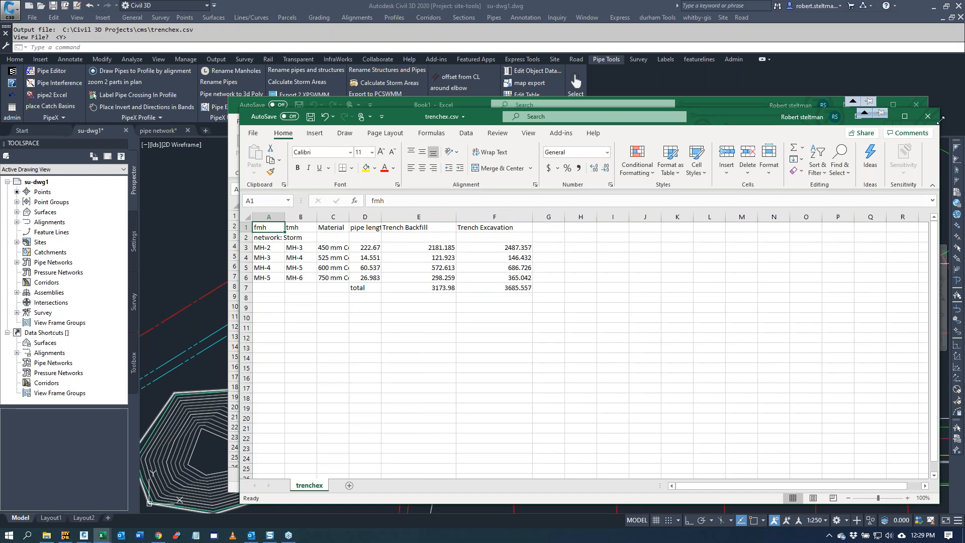
left_click(924, 118)
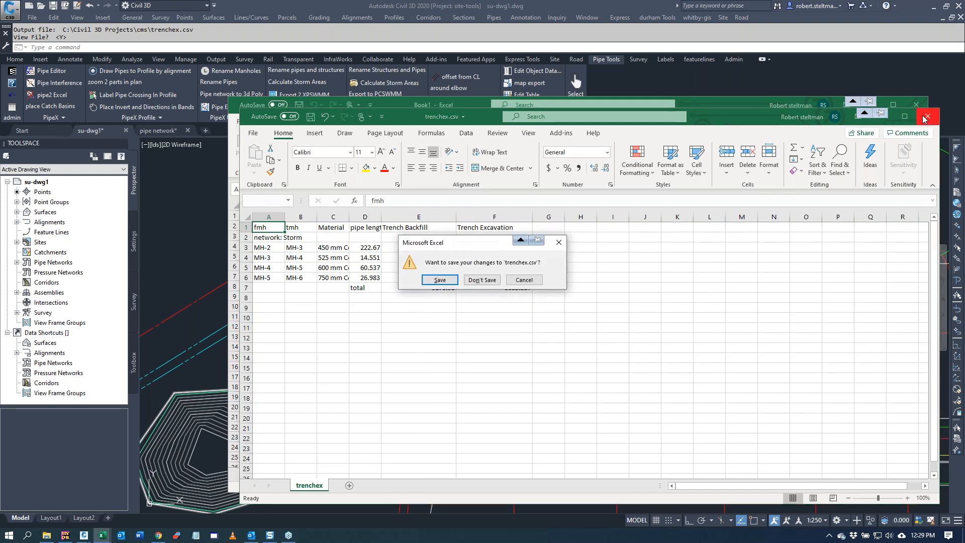
left_click(481, 280)
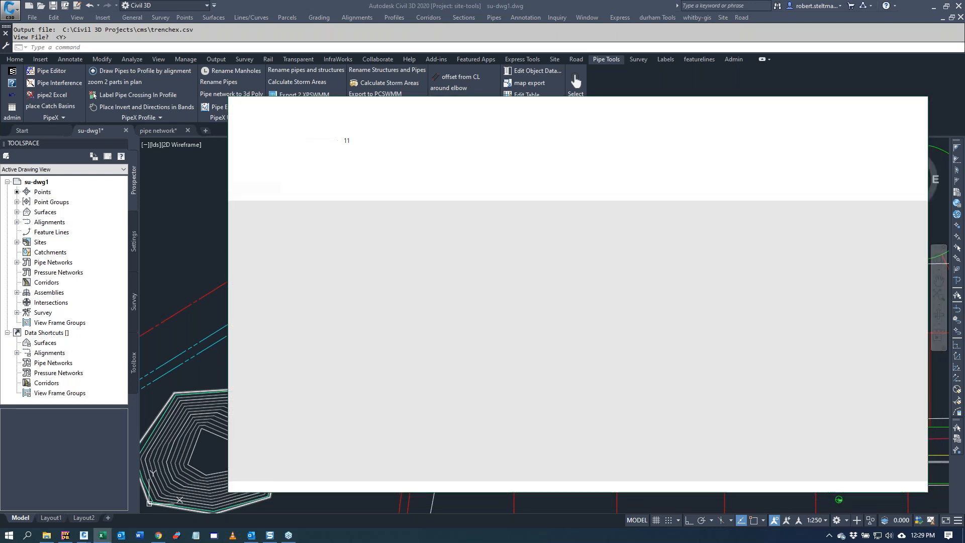
left_click(916, 105)
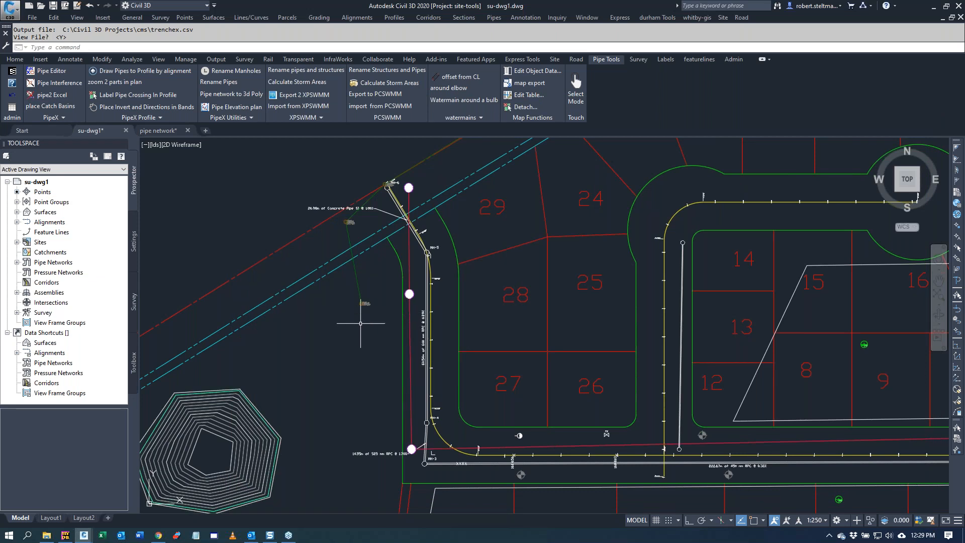
Step: Run the set pipe slopes tool on the Storm network, with the pipes selected by profile view
scroll(359, 324, "down", 3)
scroll(802, 310, "up", 1)
scroll(804, 310, "up", 2)
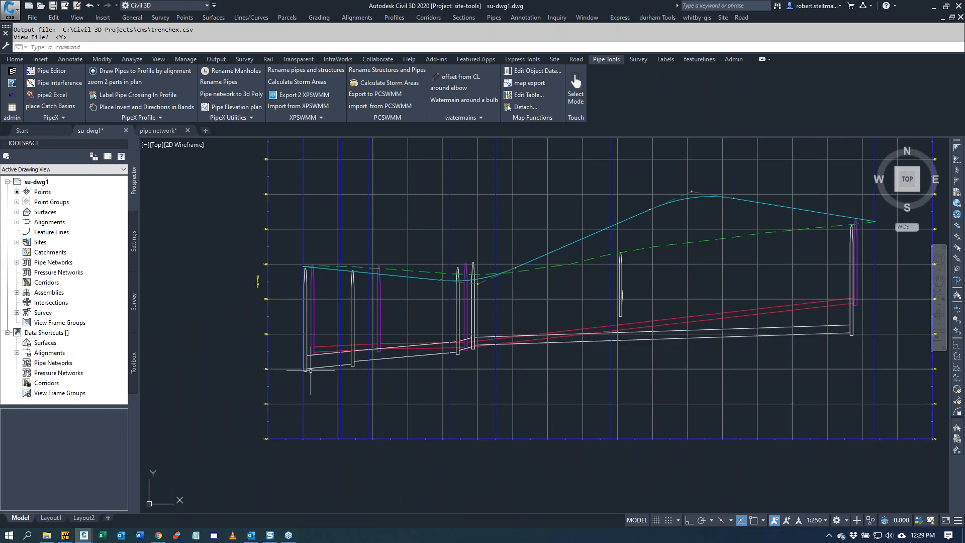
left_click(53, 118)
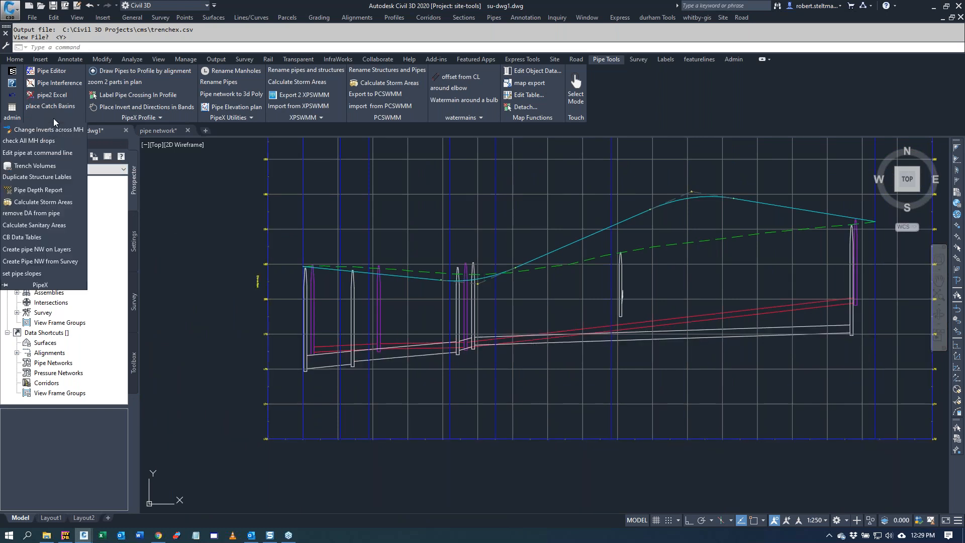
left_click(29, 274)
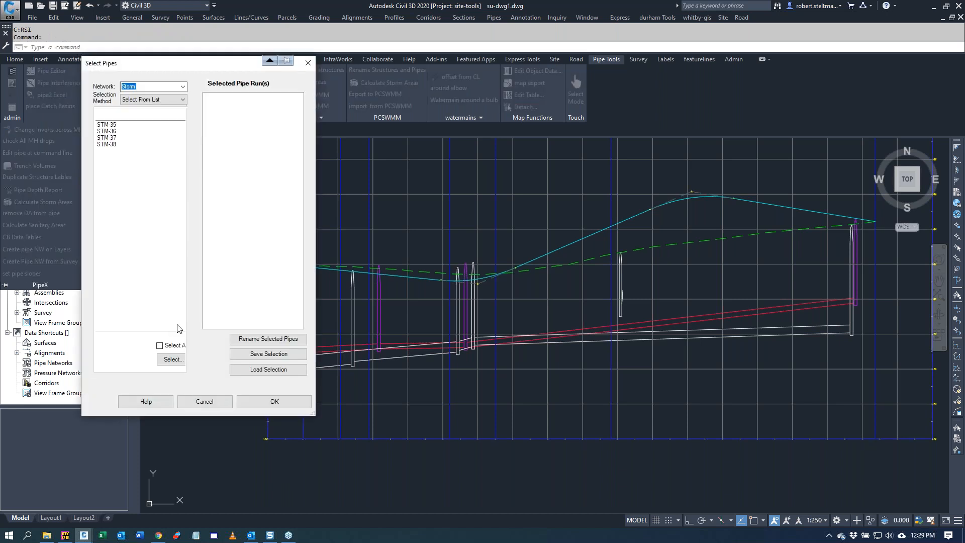
left_click(168, 100)
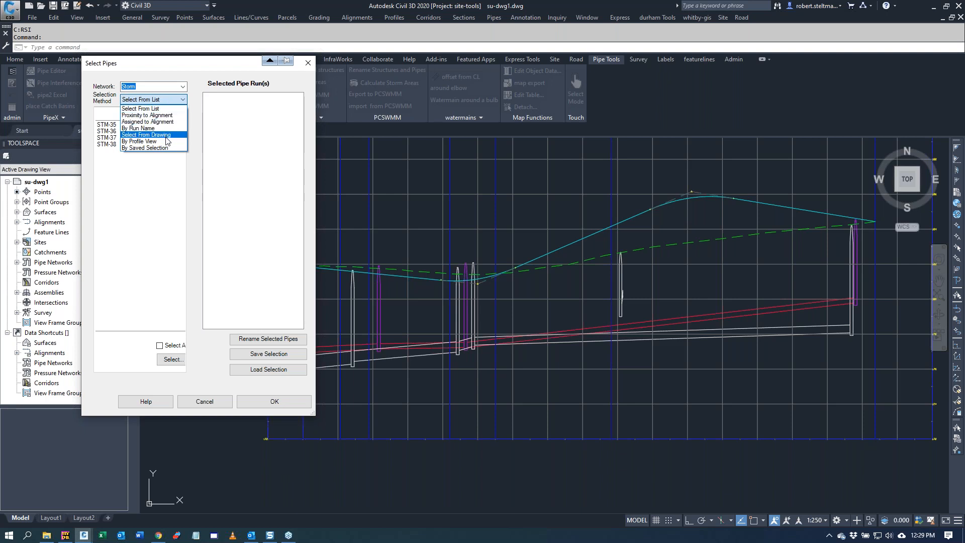
left_click(151, 135)
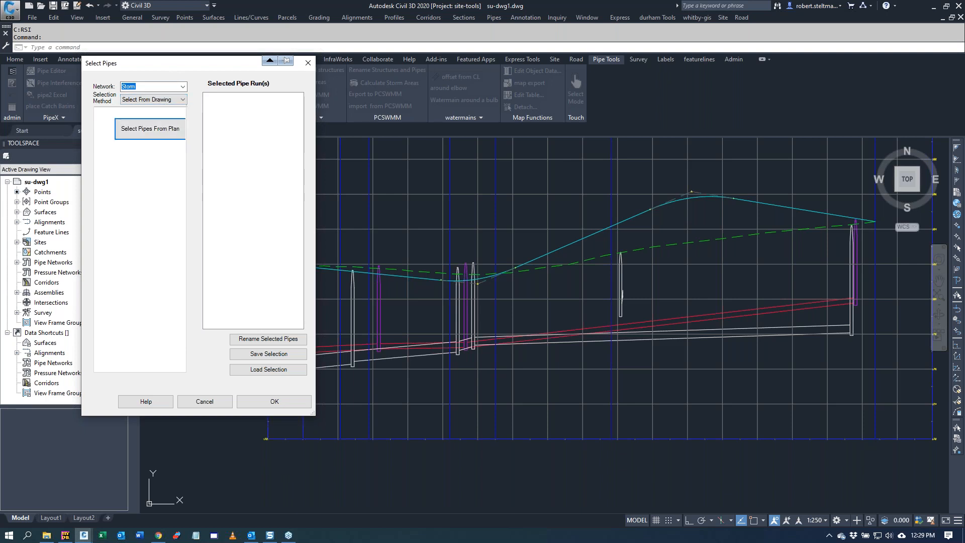
left_click(183, 100)
left_click(164, 142)
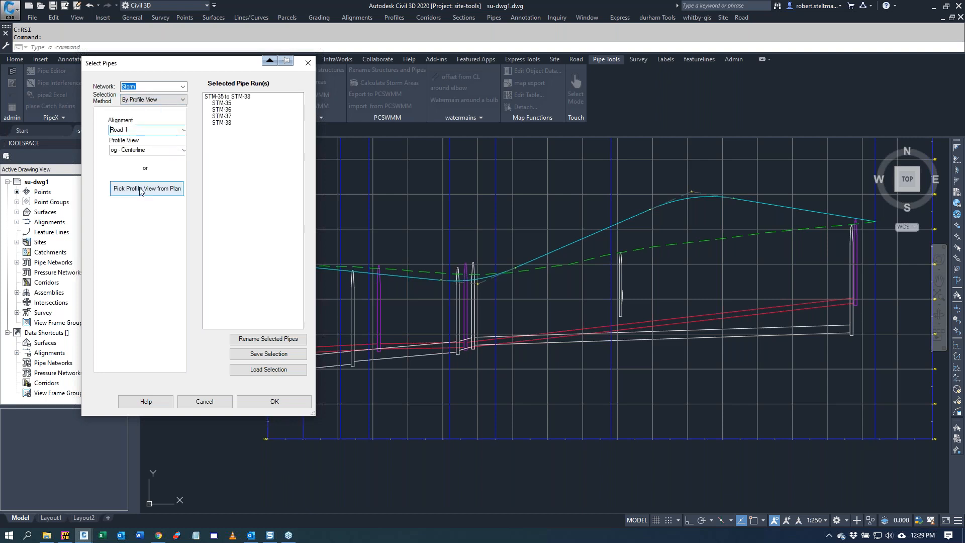
Step: Pick the Road 1 profile view, accept the 0.150 minimum drop across manholes, and save the new pipe slopes
left_click(141, 190)
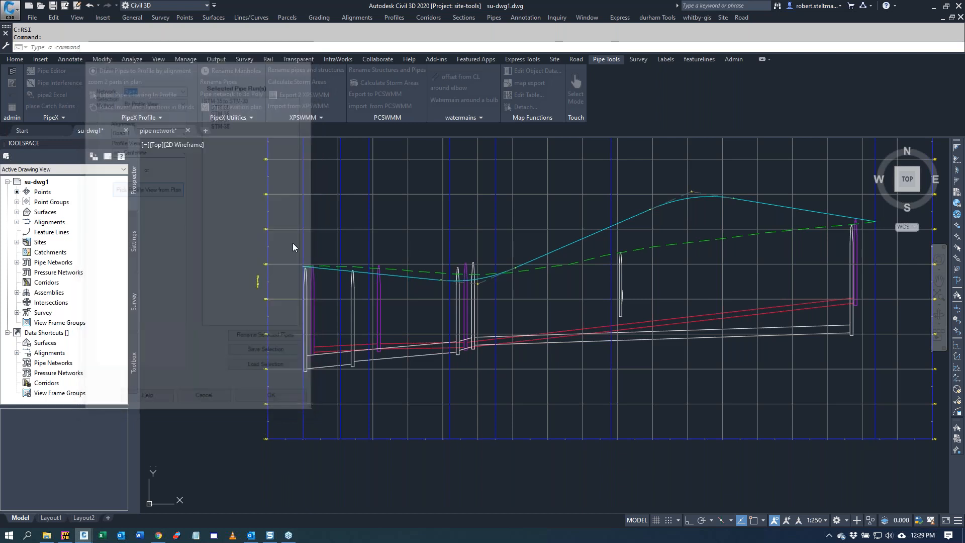
left_click(453, 439)
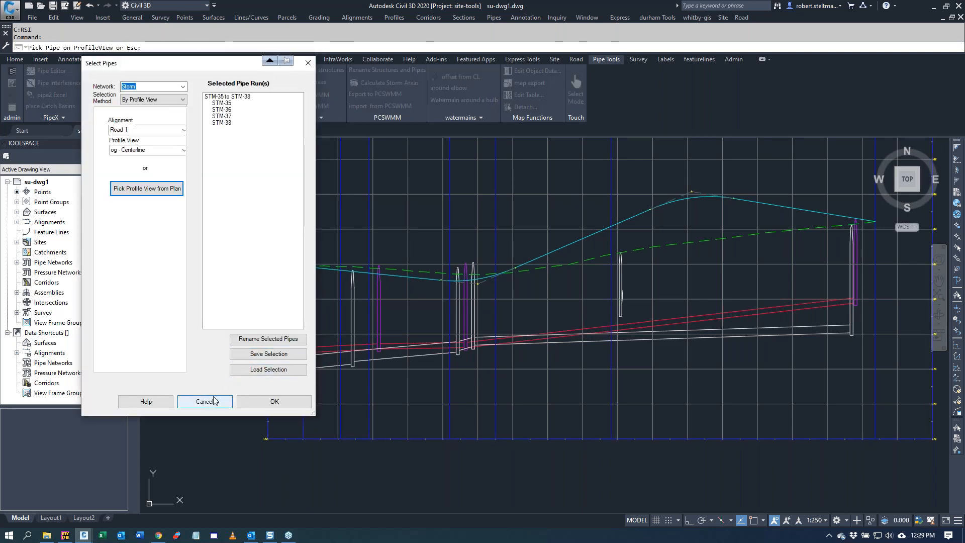
left_click(281, 402)
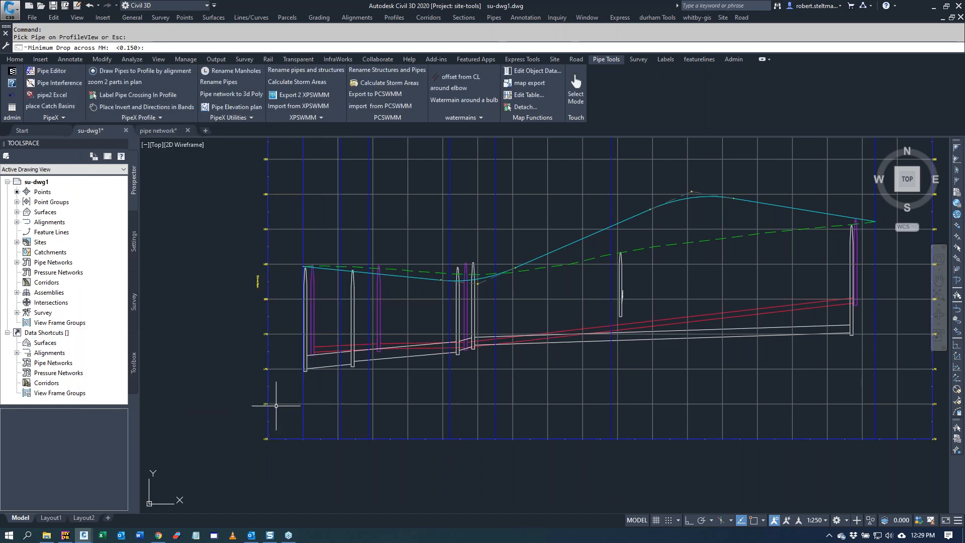
key("Return")
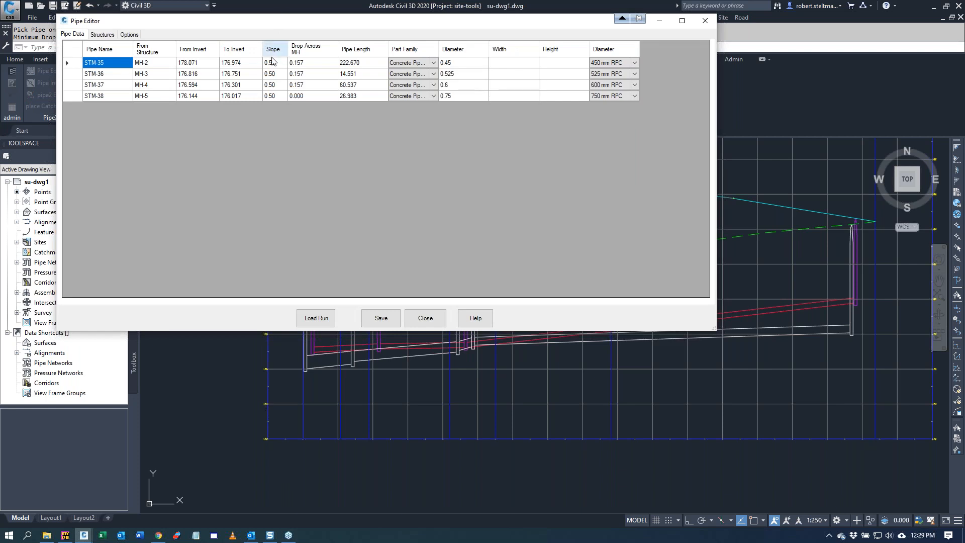
left_click(389, 318)
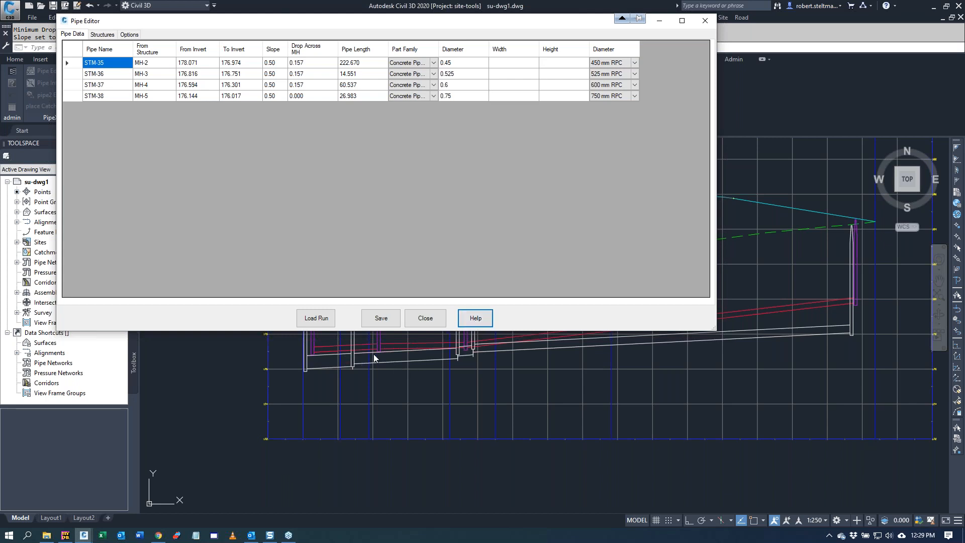
Step: Adjust the entire pipe network by -.01 in the Pipe Editor options, with structure sumps adjusted as well
left_click(129, 35)
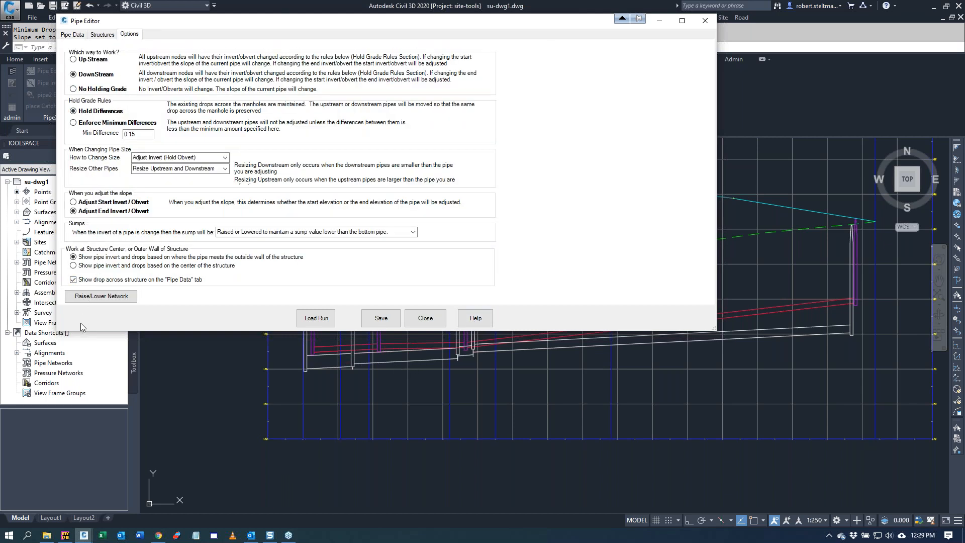
left_click(91, 296)
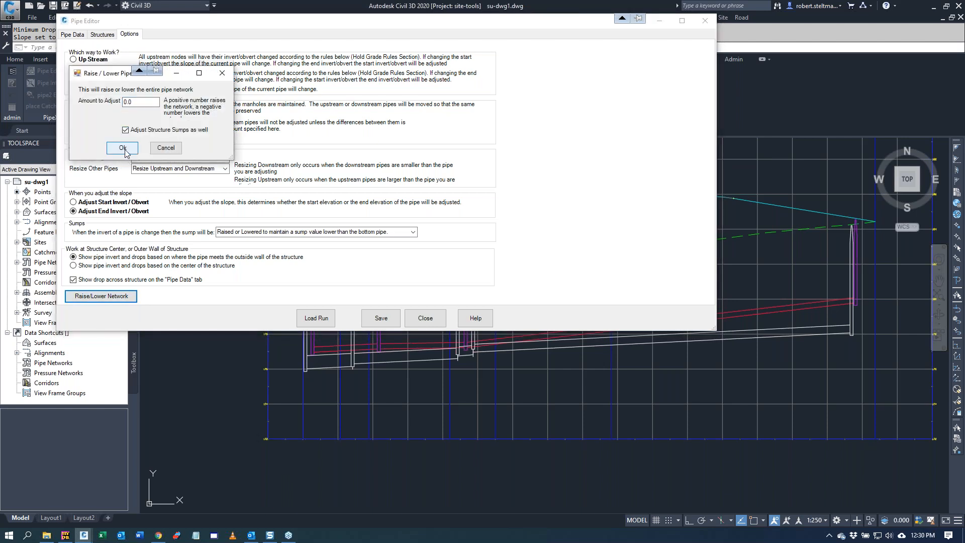
left_click_drag(136, 102, 118, 104)
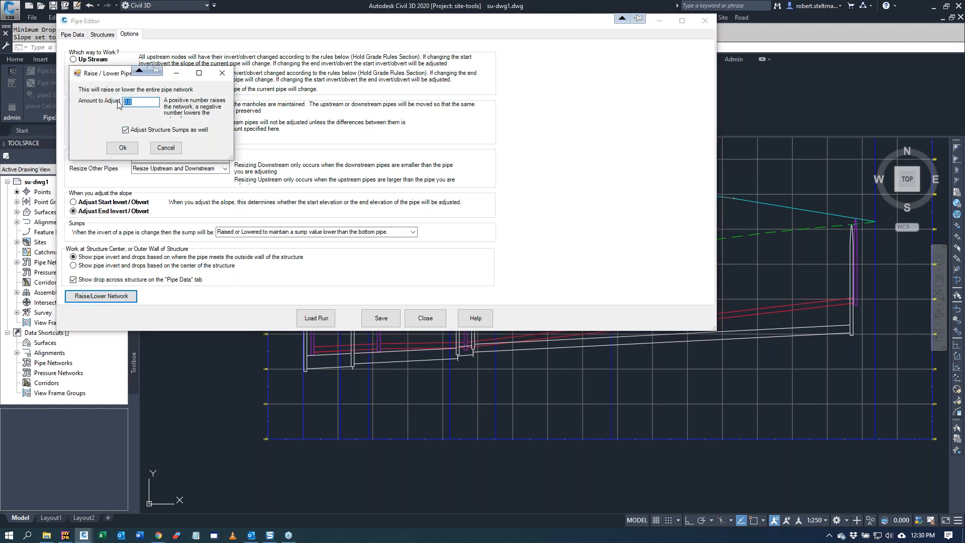
type("-.01")
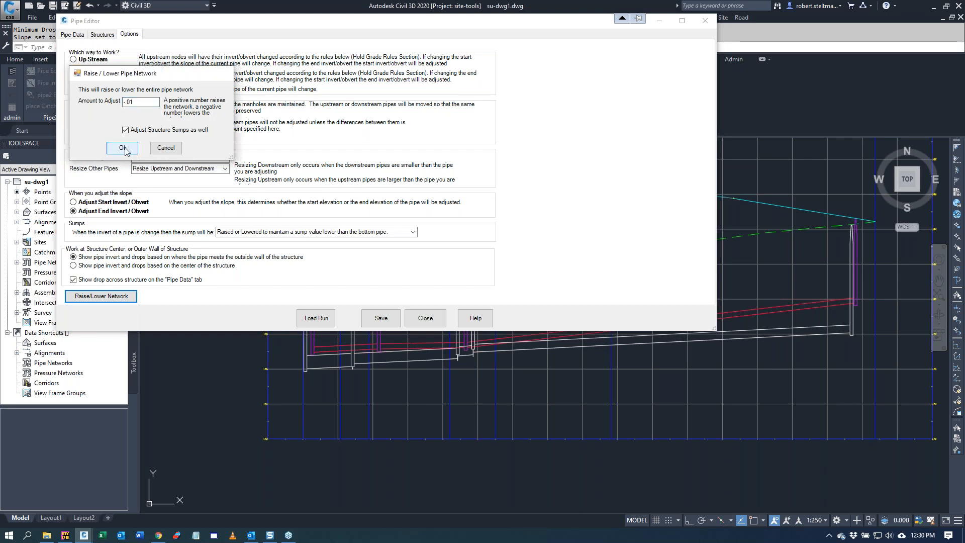
left_click(125, 148)
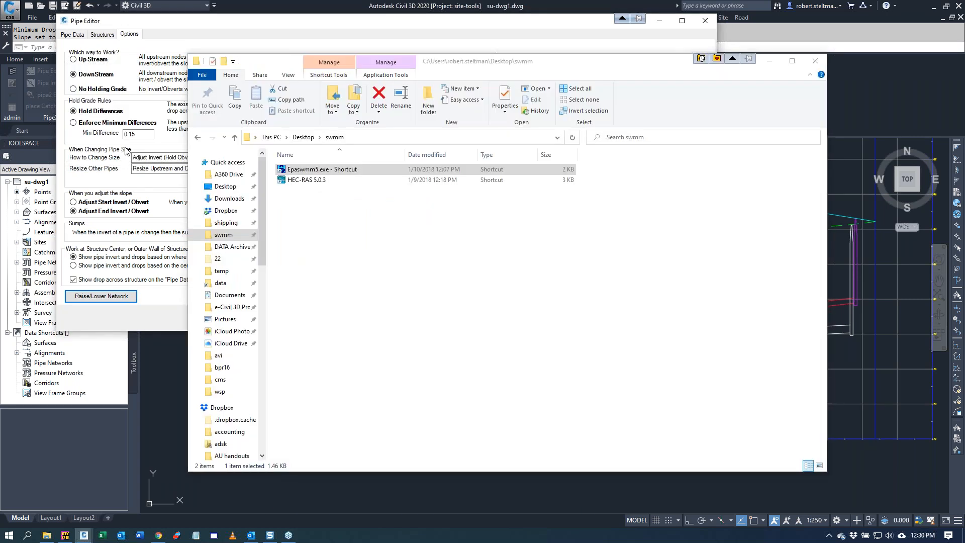
Step: Dismiss the swmm folder window, save the lowered network, and close the Pipe Editor
left_click(814, 61)
left_click(381, 319)
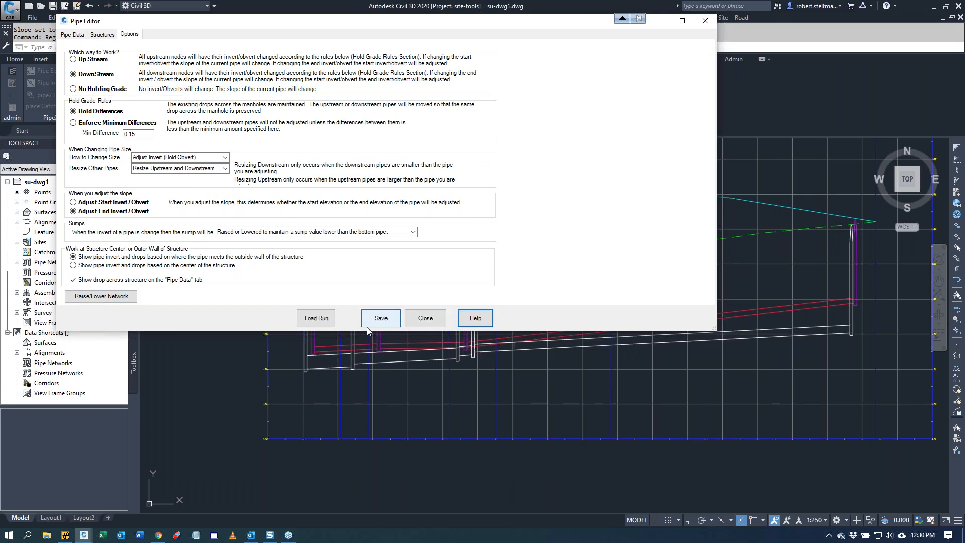
left_click(433, 316)
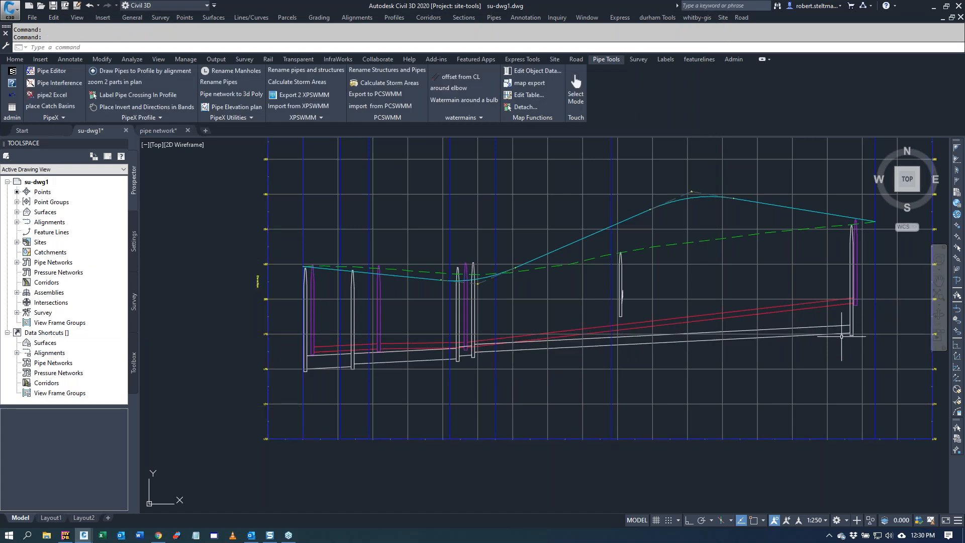
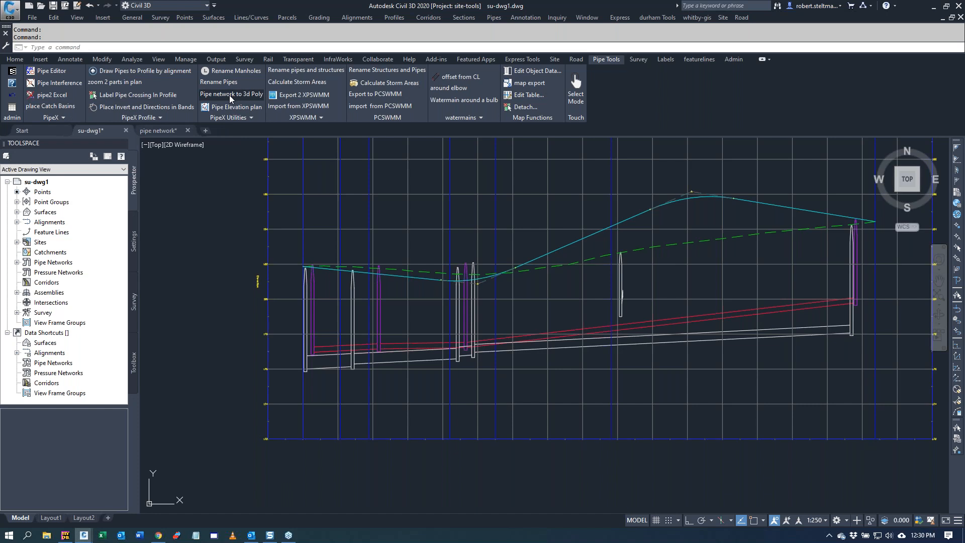
Step: Open the pipe network to 3D polyline tool to review its pipe run, elevation and output options, and cancel it
left_click(230, 95)
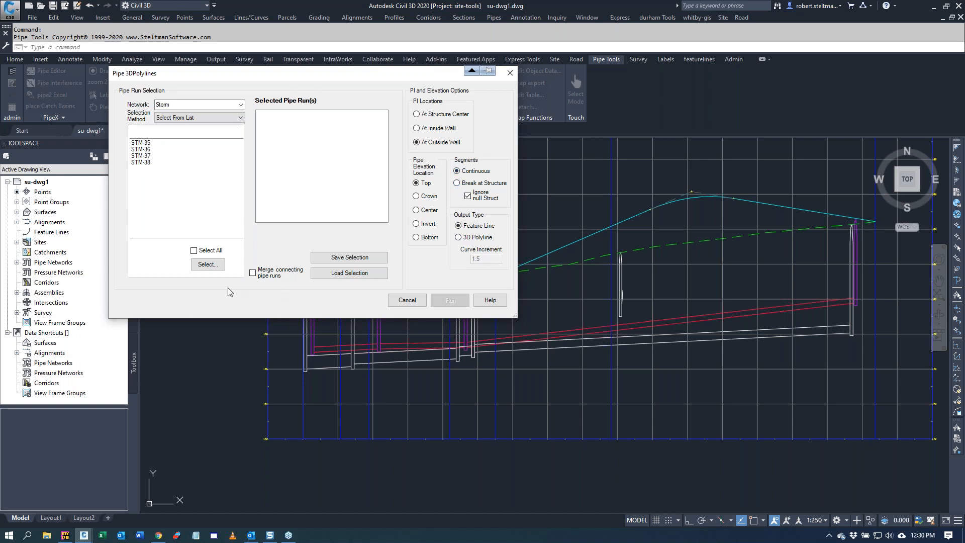
left_click(411, 300)
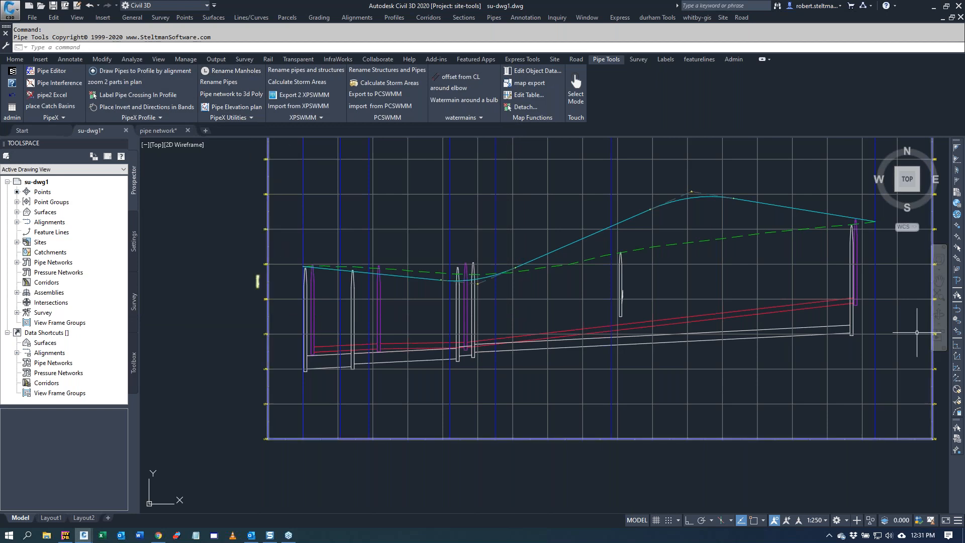
Step: Run the compare pipe to surface tool against the fg surface for all pipes of the Storm network
scroll(209, 262, "down", 4)
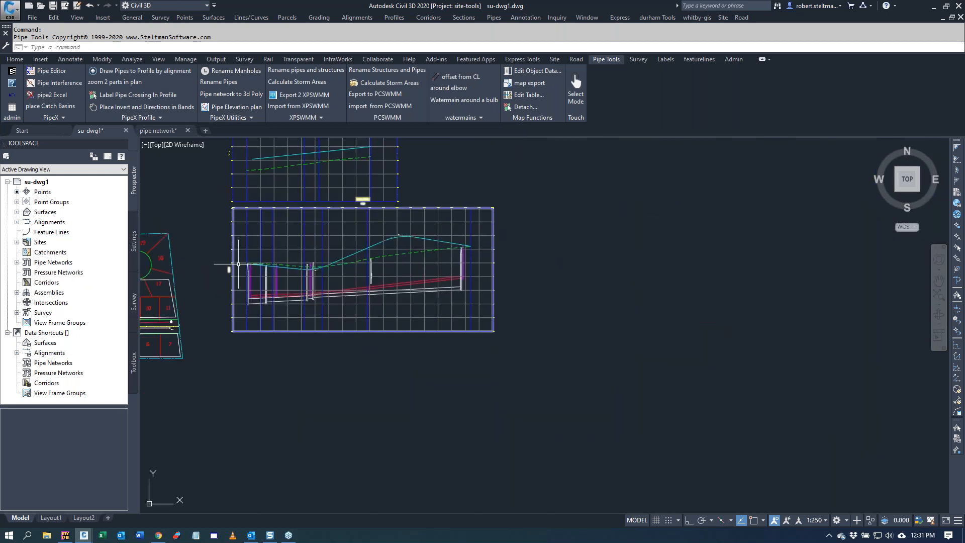
scroll(274, 333, "down", 3)
scroll(160, 306, "up", 5)
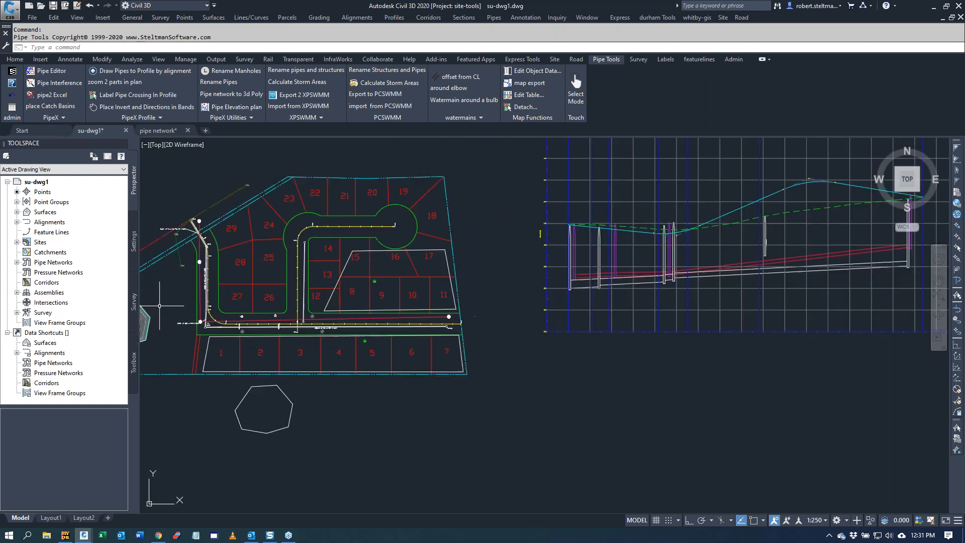
left_click(228, 119)
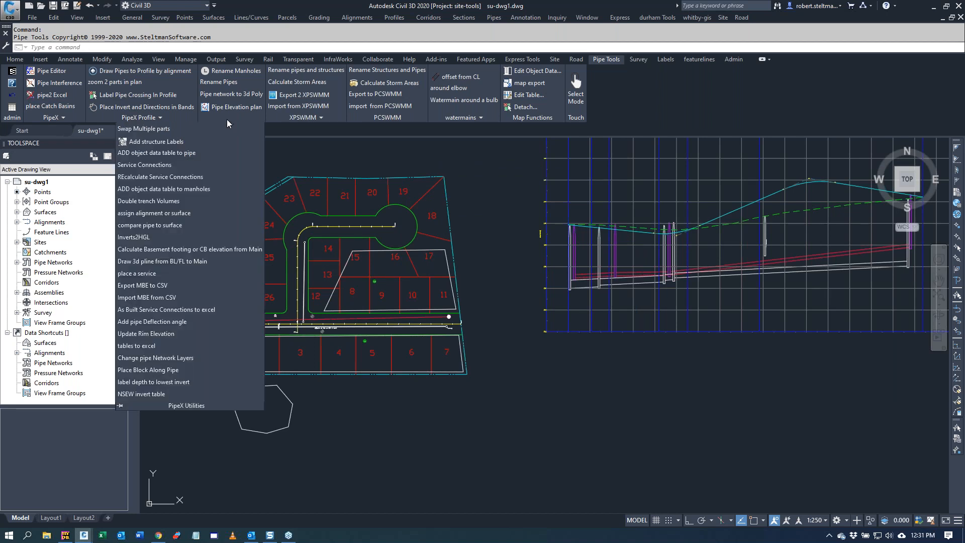
left_click(159, 225)
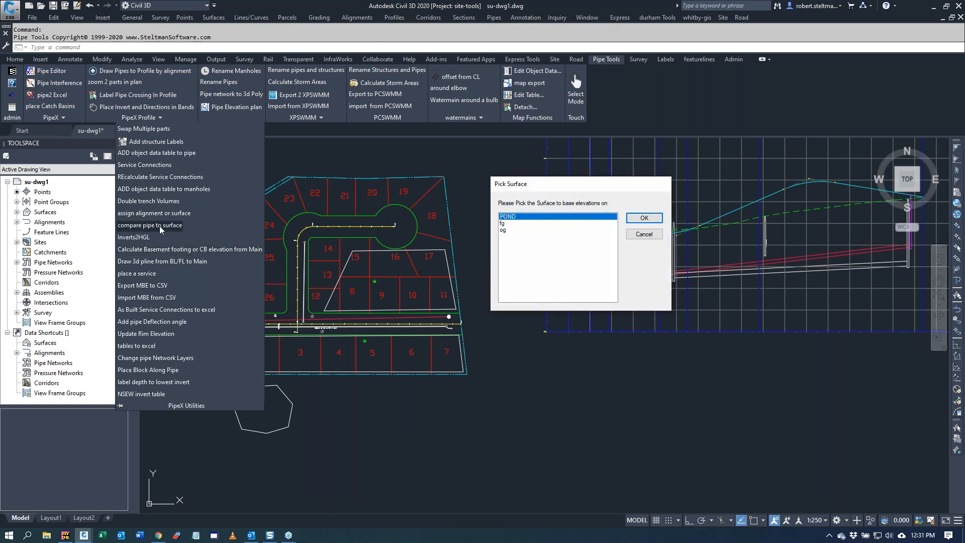
left_click(508, 224)
left_click(640, 219)
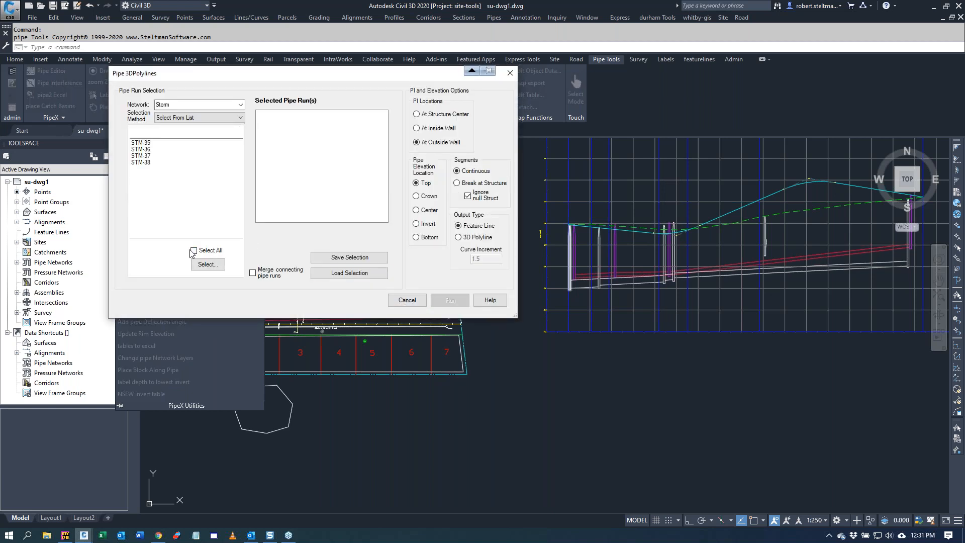
left_click(194, 250)
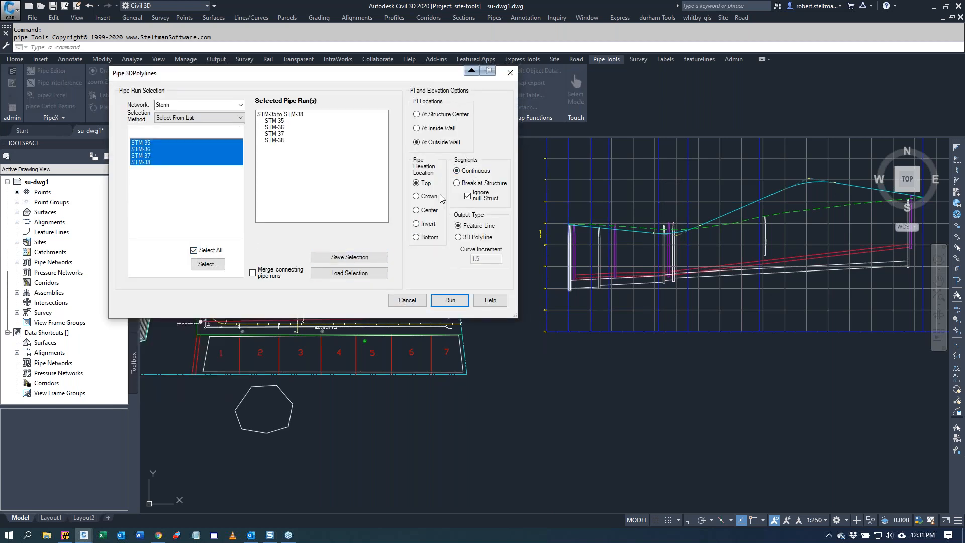
left_click(450, 300)
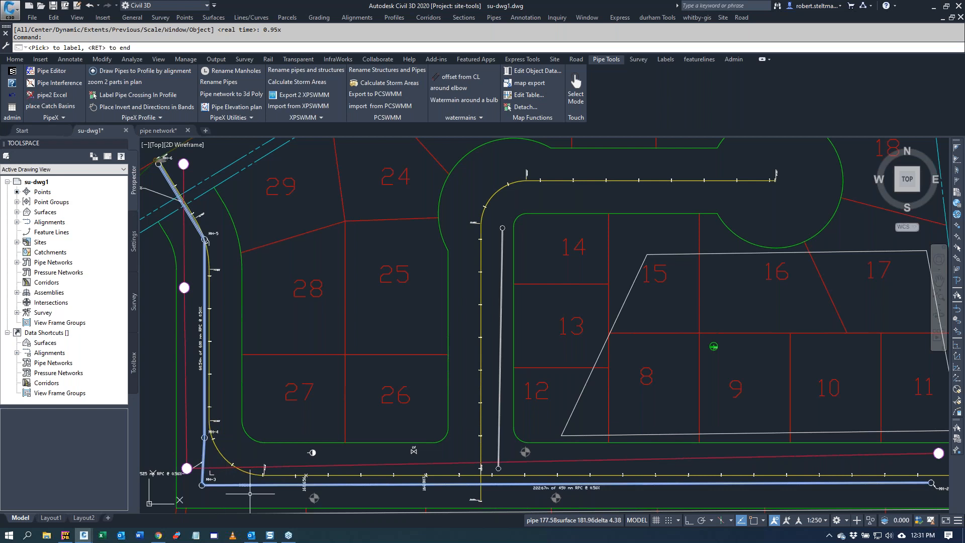
Step: Label pipe and surface elevations with their deltas on the storm pipes near MH-3 and MH-4, and undo the labelling
scroll(261, 483, "up", 6)
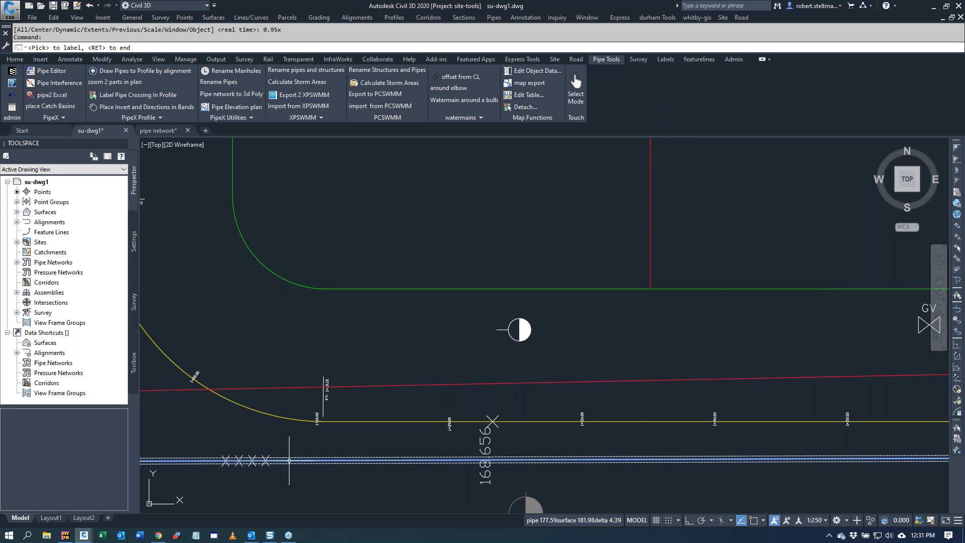
left_click(289, 460)
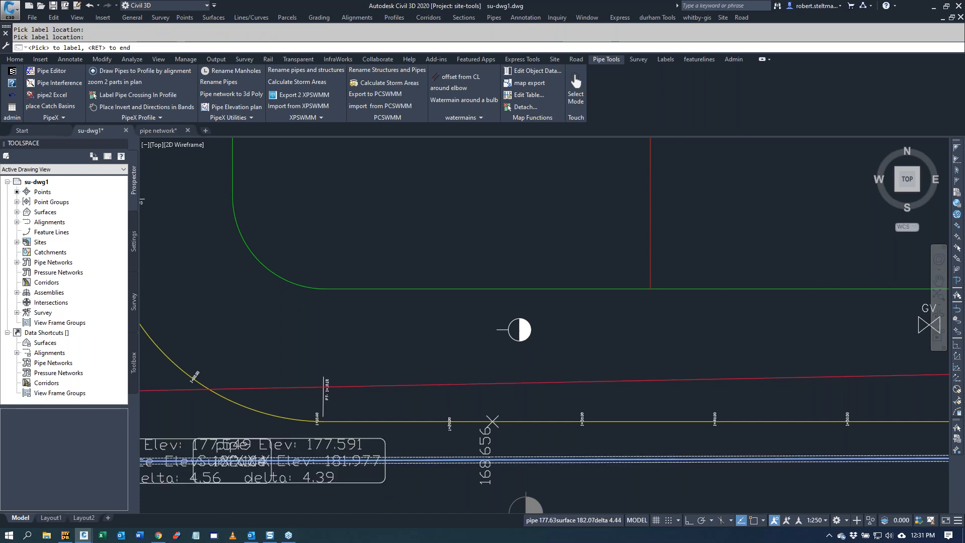
scroll(402, 448, "down", 2)
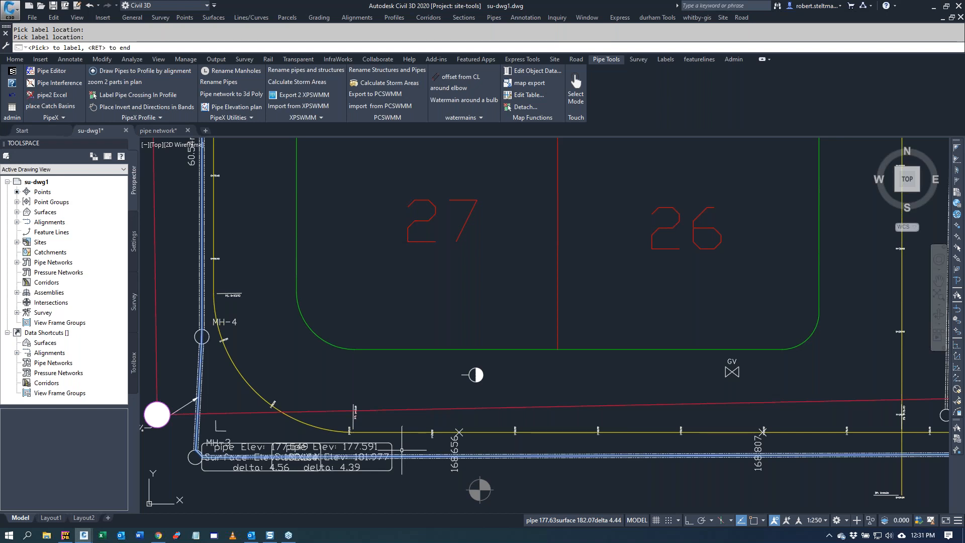
left_click(202, 258)
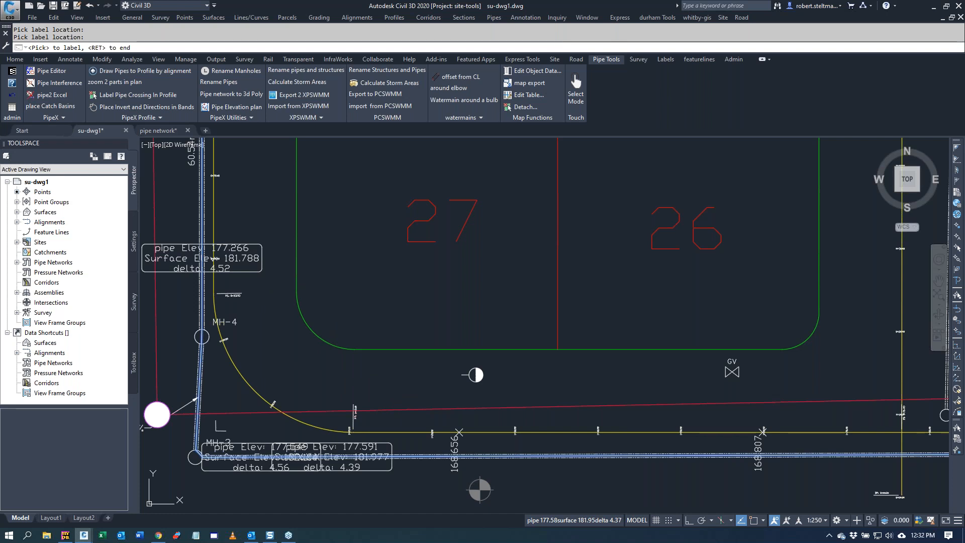
key("Return")
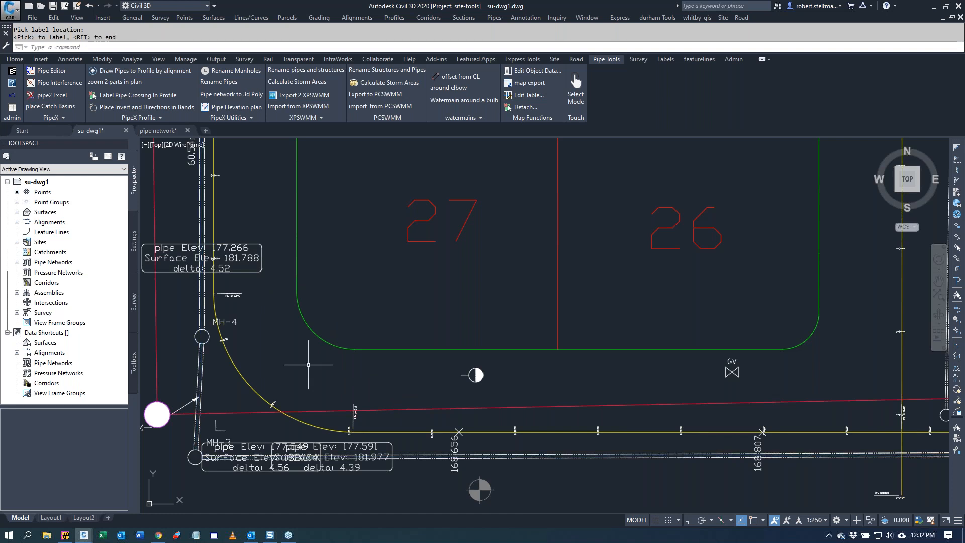
left_click(10, 98)
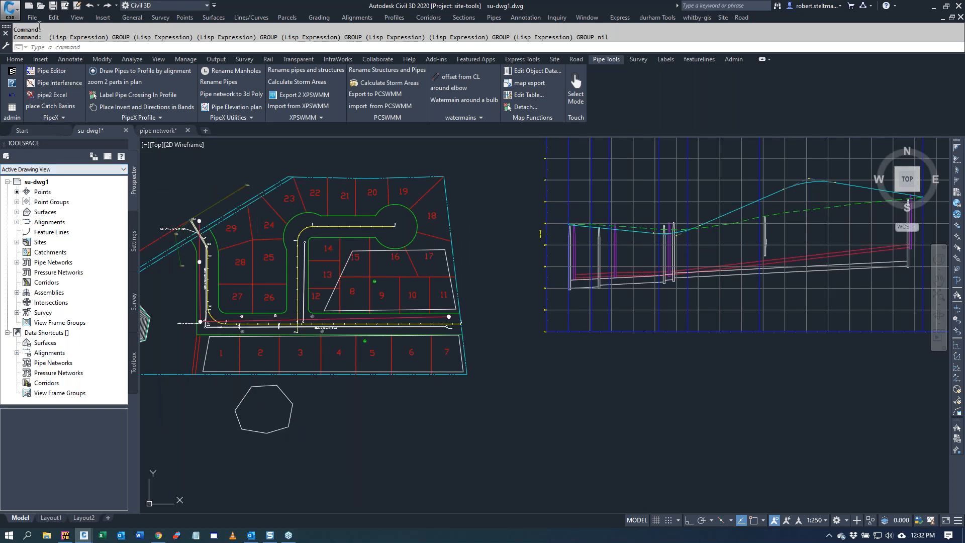
Step: Add a dynamic structure table in the Structure with Pipes style for the Storm network, placed in the empty area below the profile
left_click(70, 58)
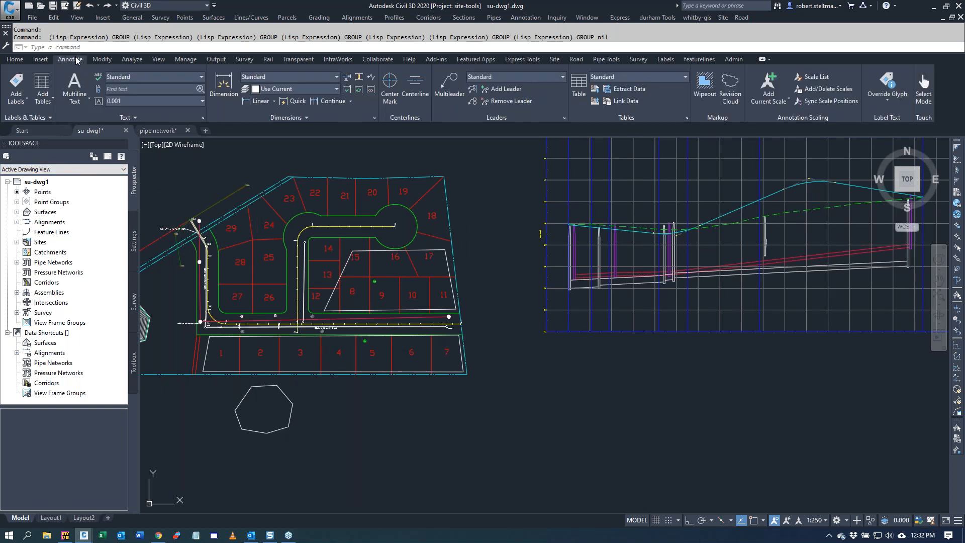
left_click(43, 104)
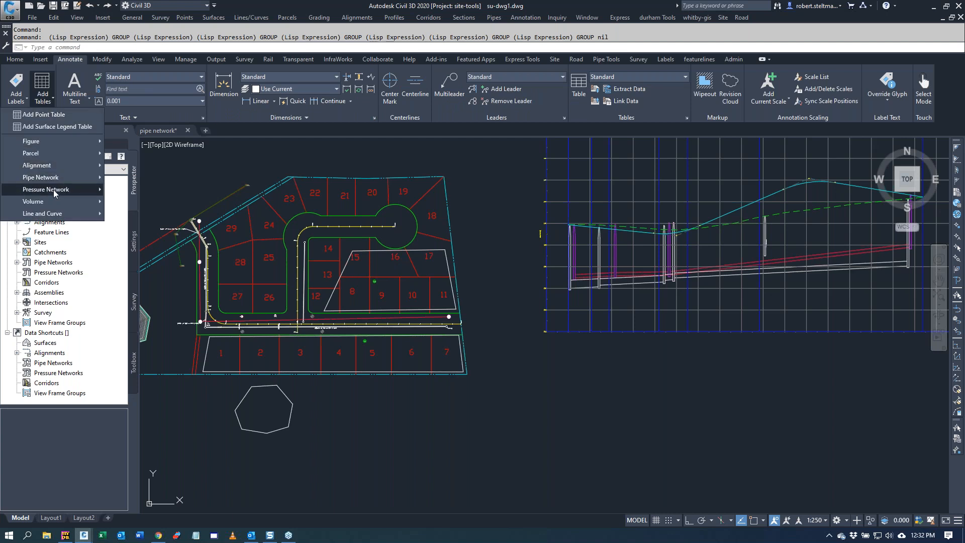
mouse_move(59, 178)
left_click(145, 179)
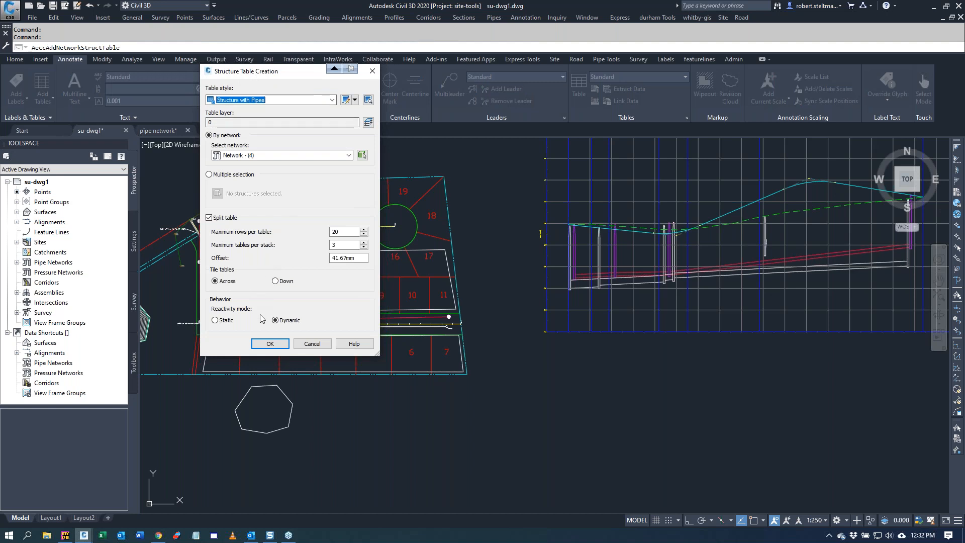
left_click(324, 156)
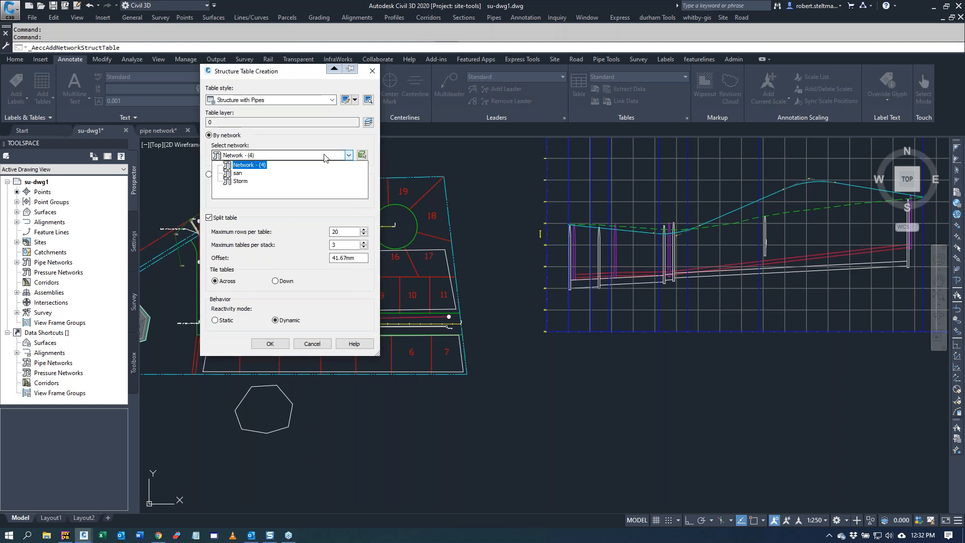
left_click(240, 181)
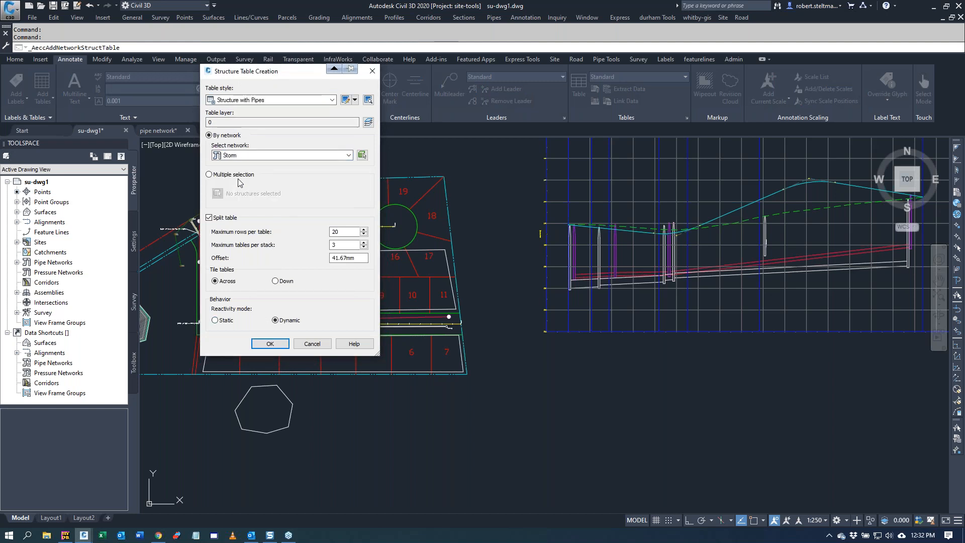
left_click(270, 344)
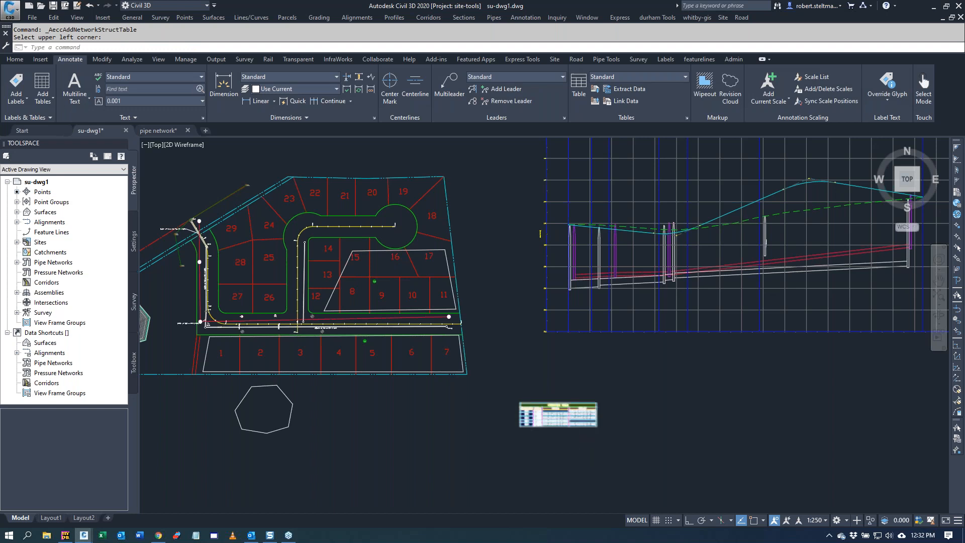
scroll(543, 411, "up", 6)
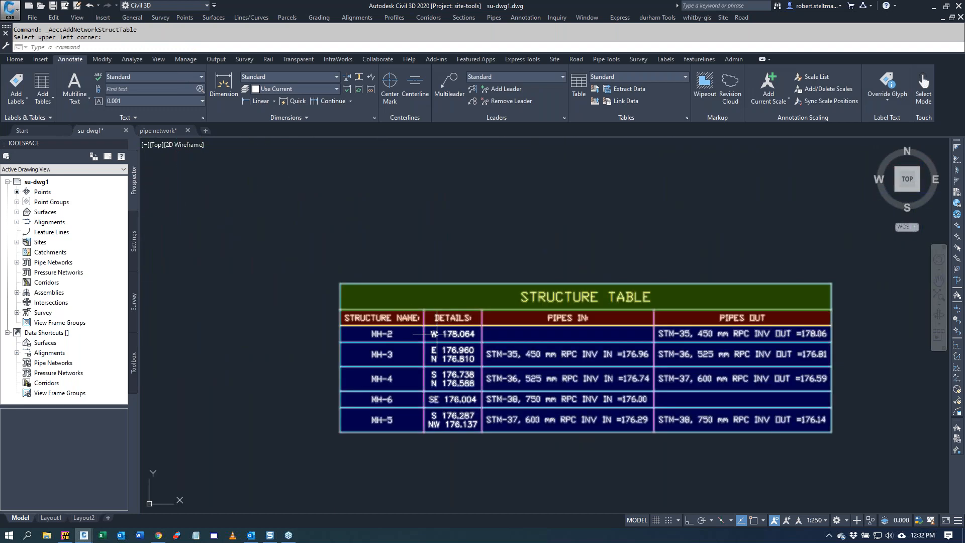
scroll(236, 321, "down", 4)
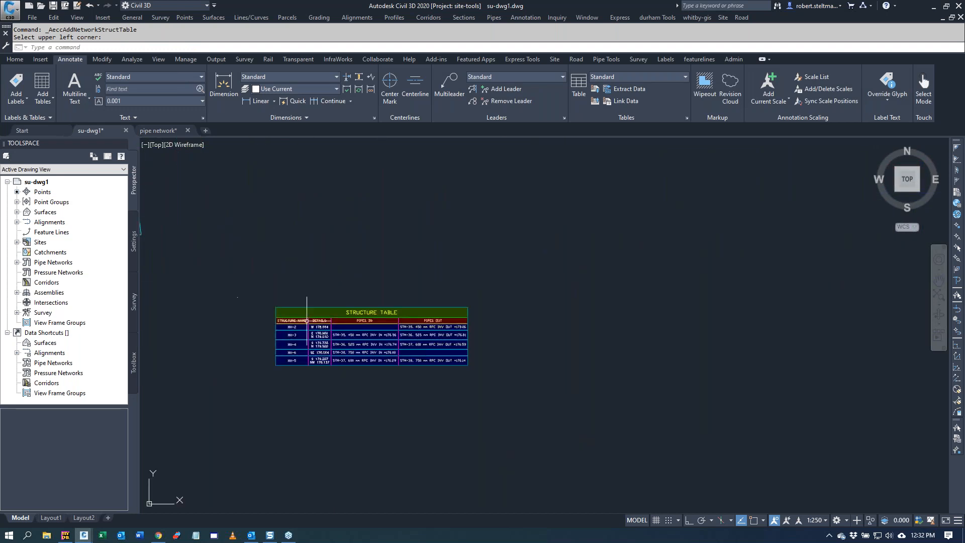
Step: Run the NSEW invert table tool on the structure table, specifying 4 columns
left_click(607, 61)
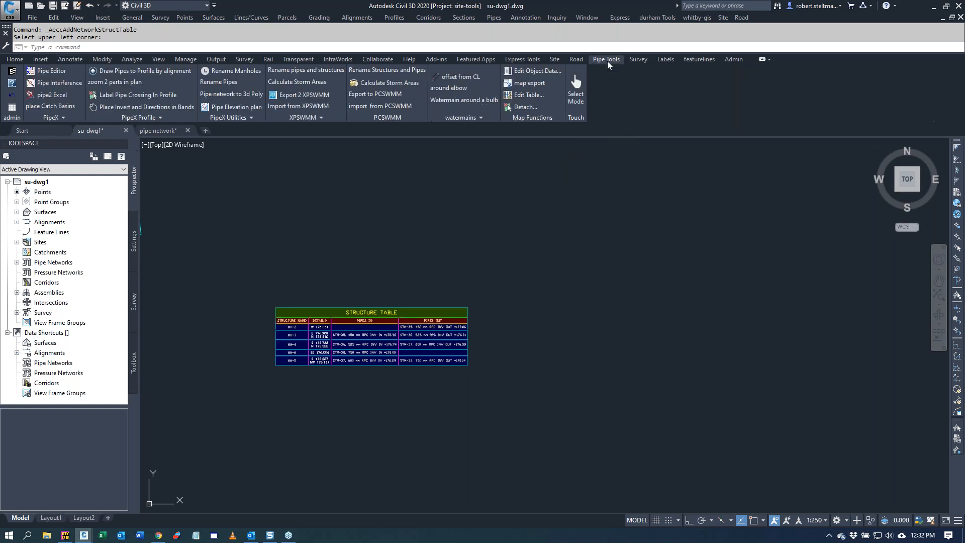
left_click(233, 116)
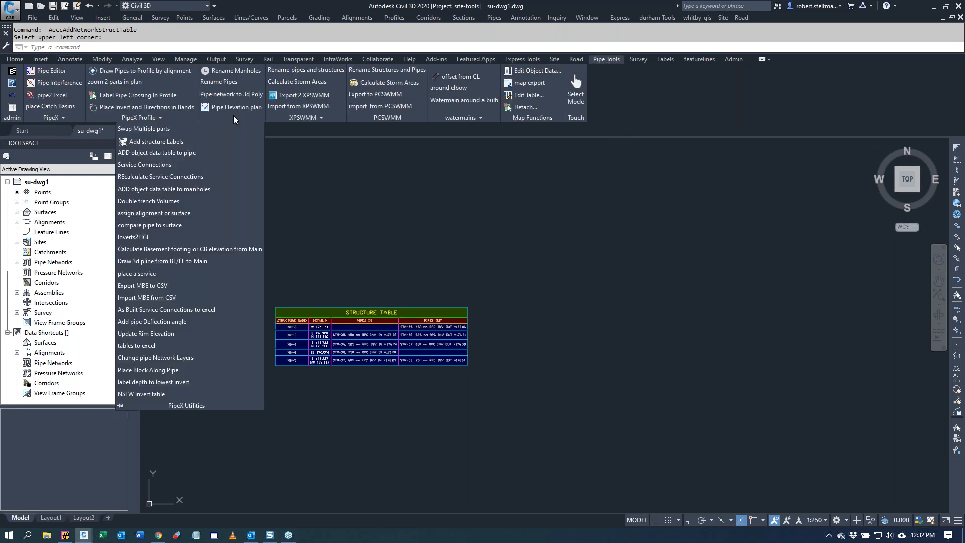
left_click(140, 395)
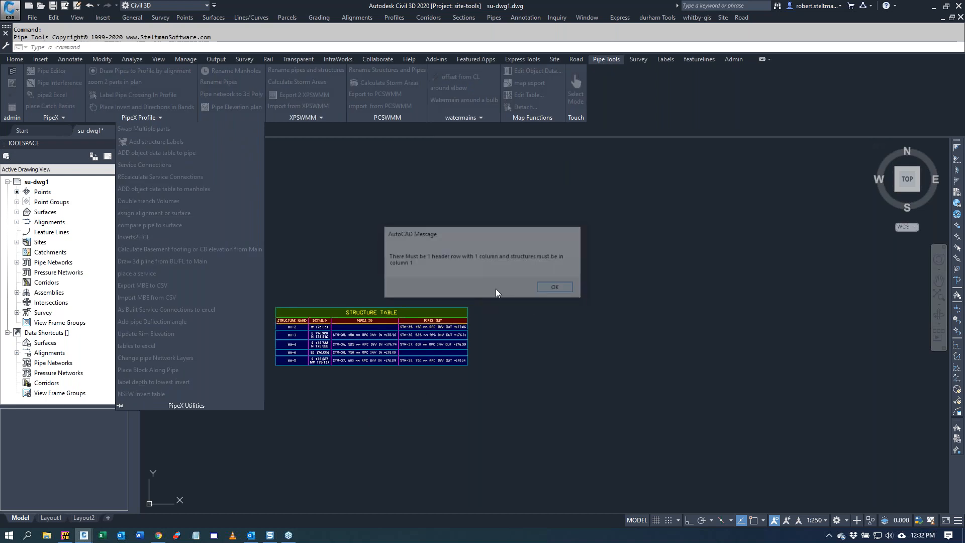
left_click(554, 286)
left_click(436, 306)
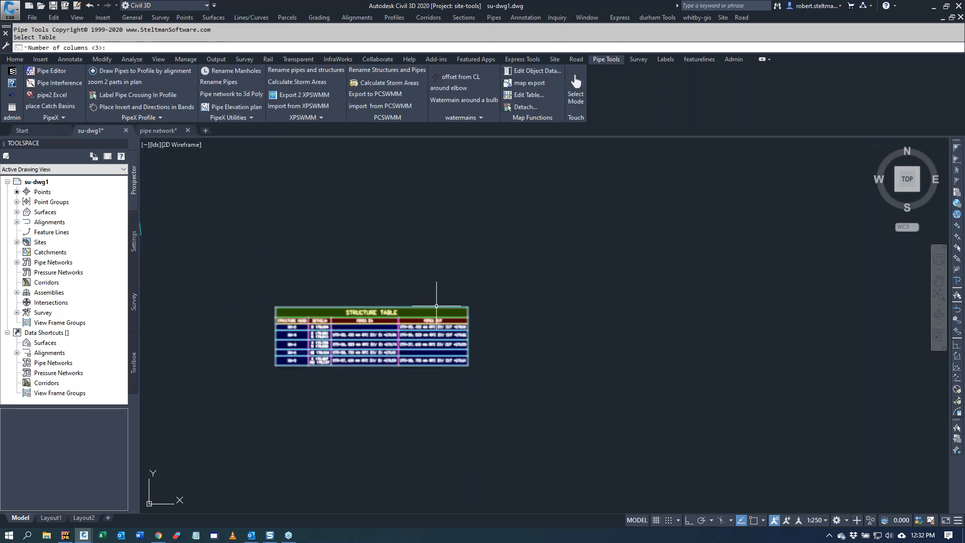
type("4")
key("Return")
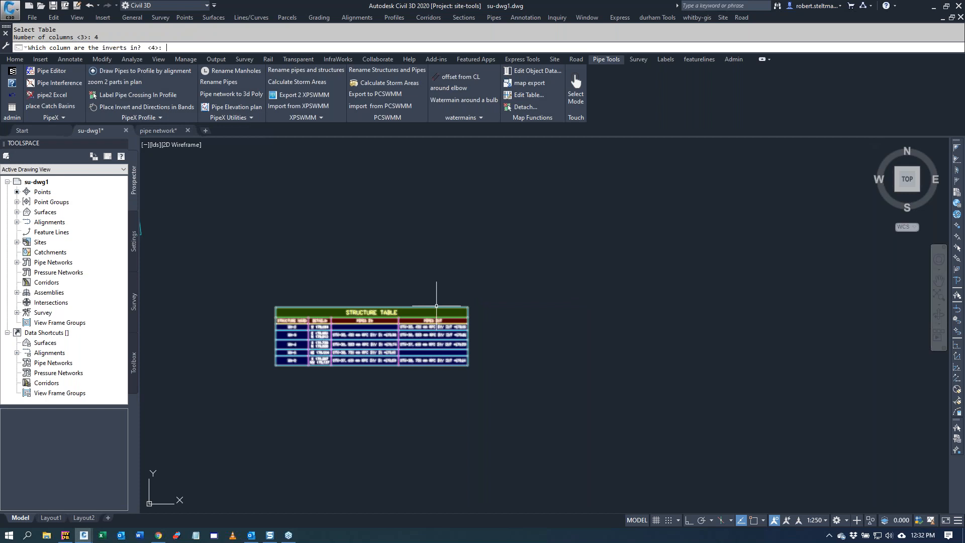
Step: Take the inverts from column 2, accept the 1.000 text height, and place the directional invert table beside the structure table
key("Return")
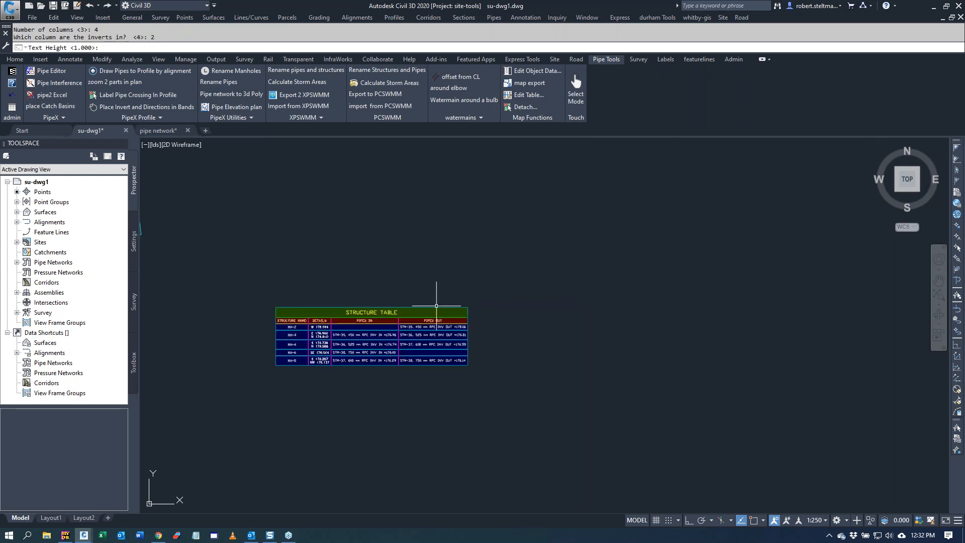
key("Return")
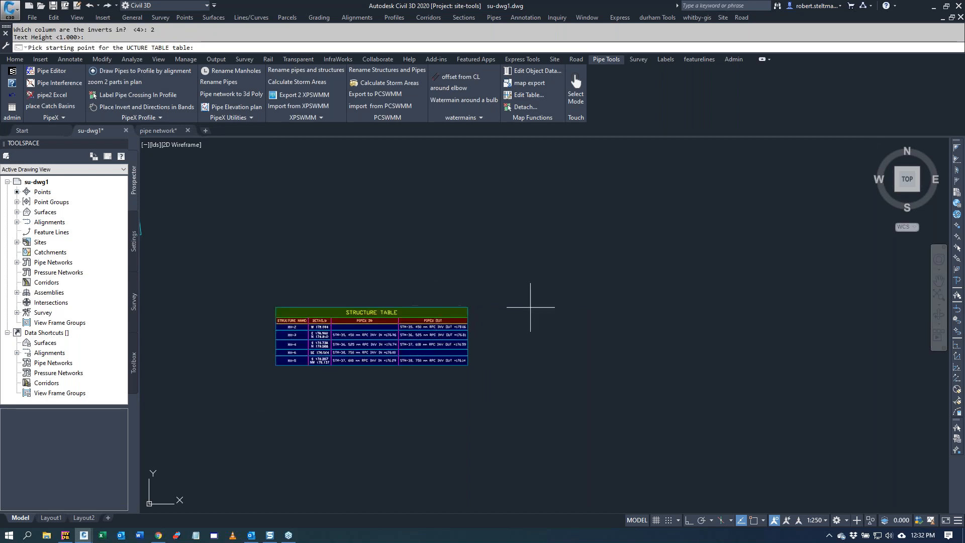
left_click(494, 307)
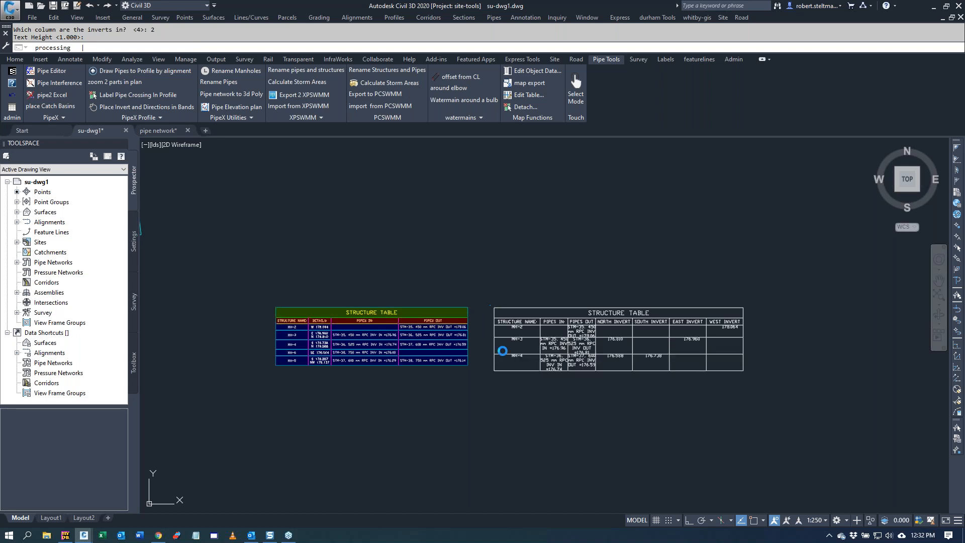
scroll(753, 333, "up", 4)
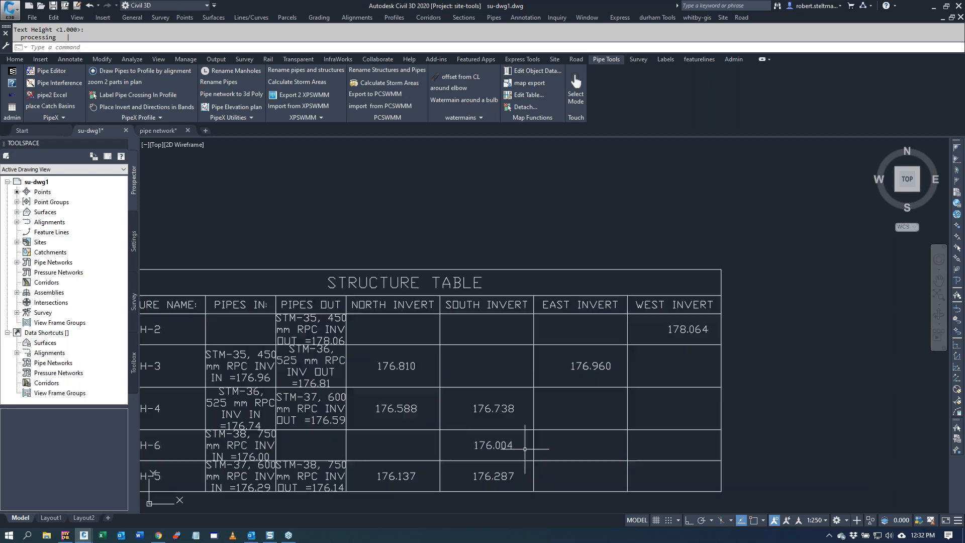
scroll(560, 446, "down", 5)
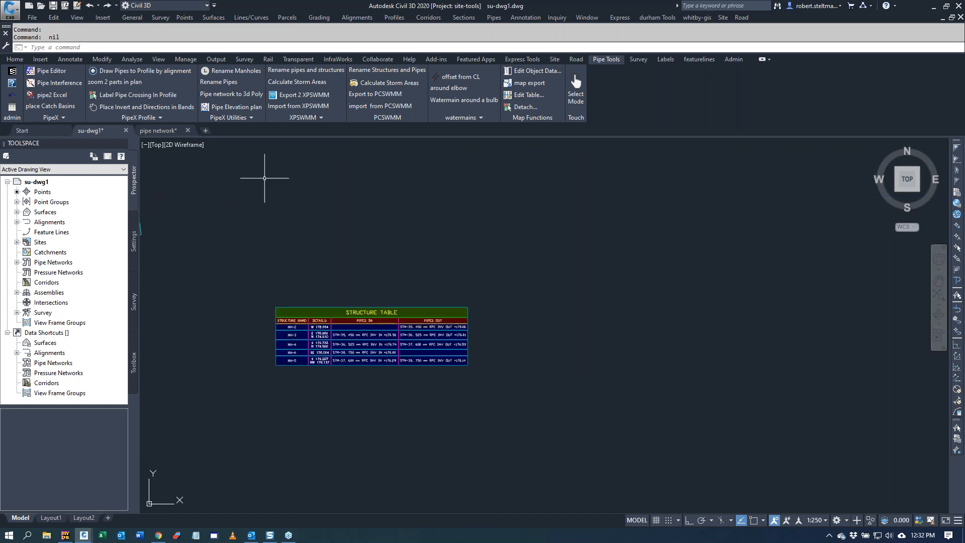
Step: Erase the structure table from the empty area below the profile
left_click(333, 305)
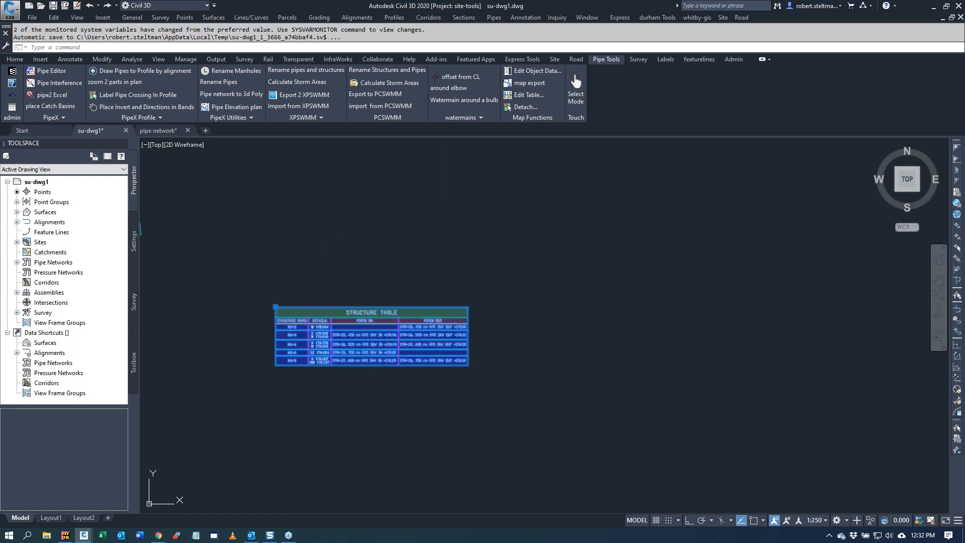
type("e")
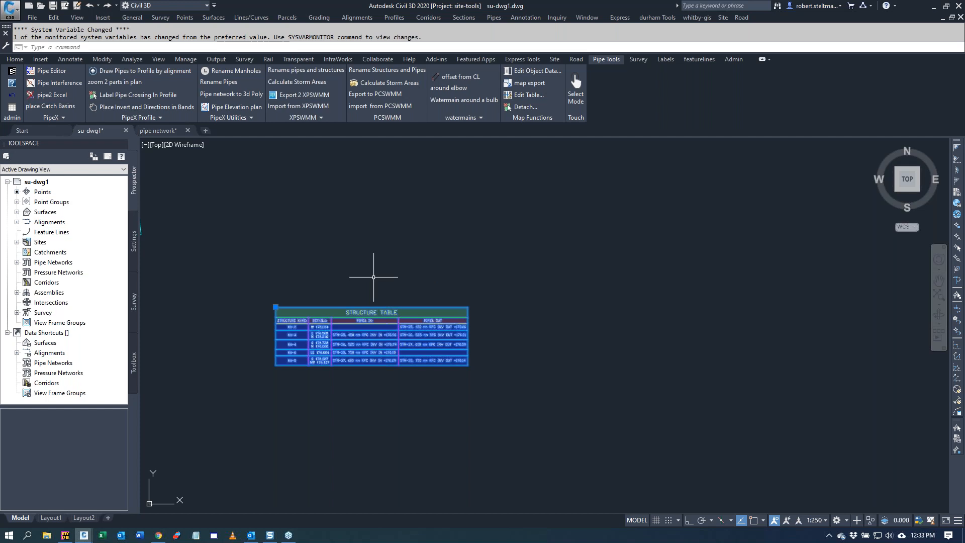
key("Return")
Step: Run the Pipe Elevation plan tool with the invert note label style
scroll(426, 257, "down", 5)
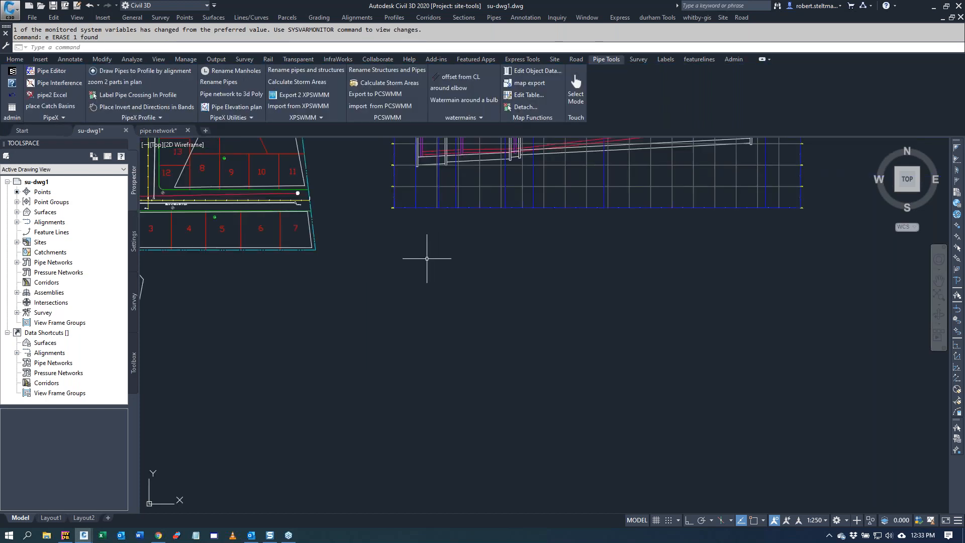
scroll(409, 251, "up", 8)
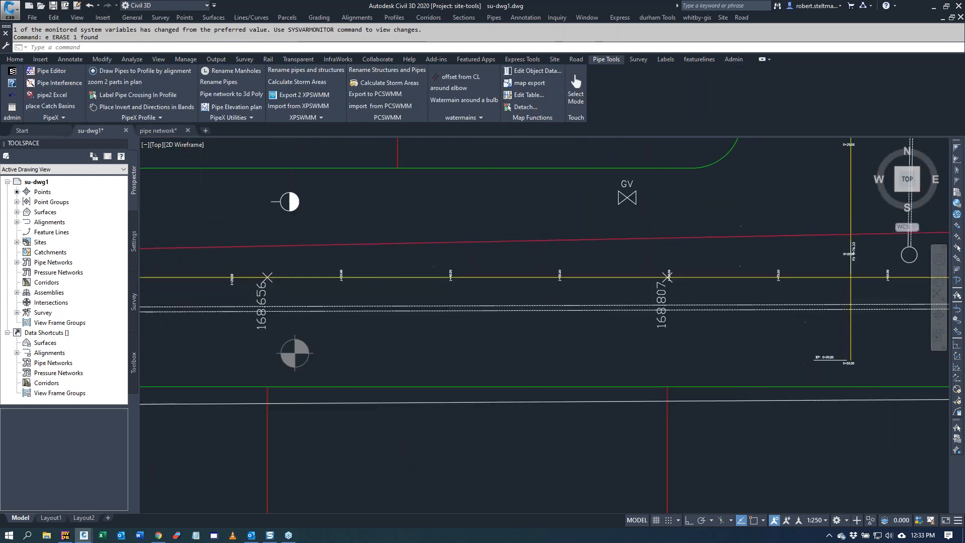
scroll(323, 209, "down", 5)
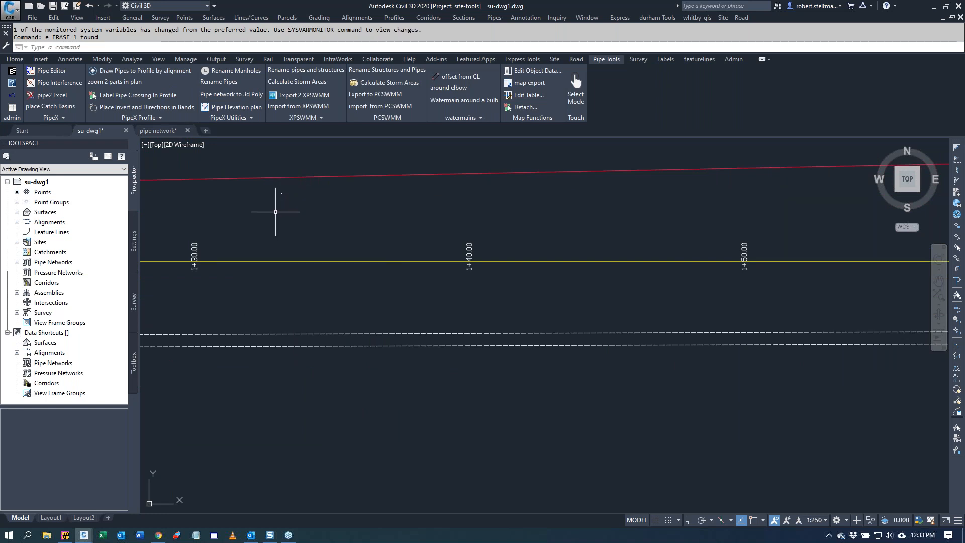
scroll(275, 209, "down", 1)
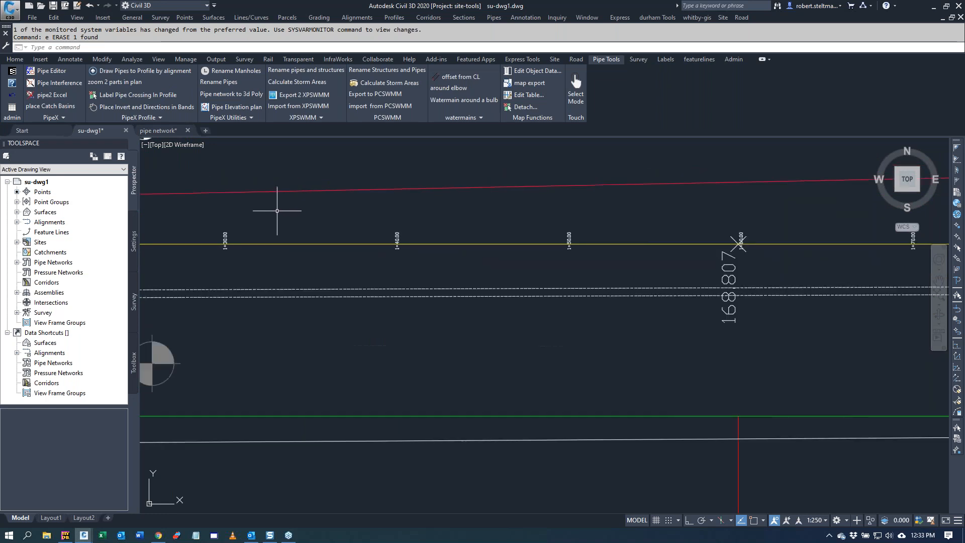
left_click(233, 107)
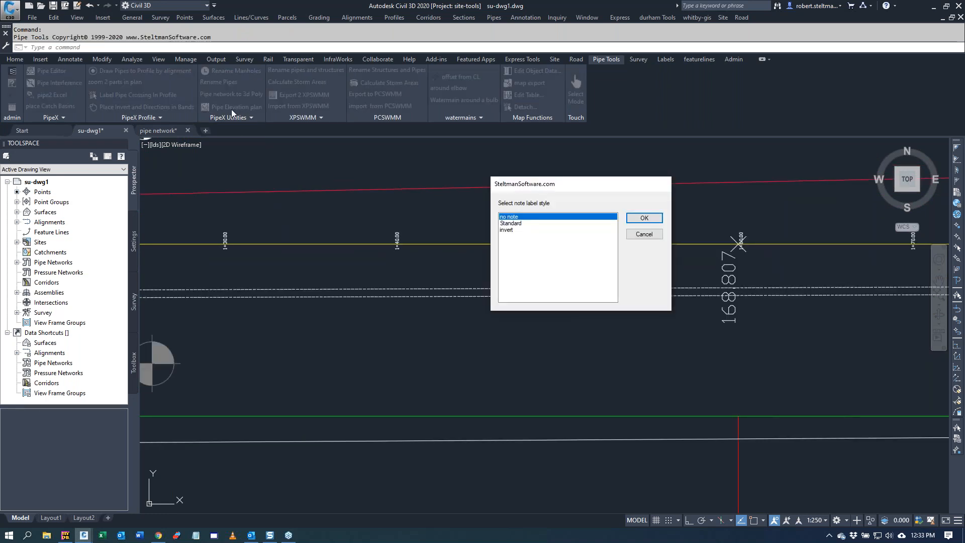
left_click(506, 230)
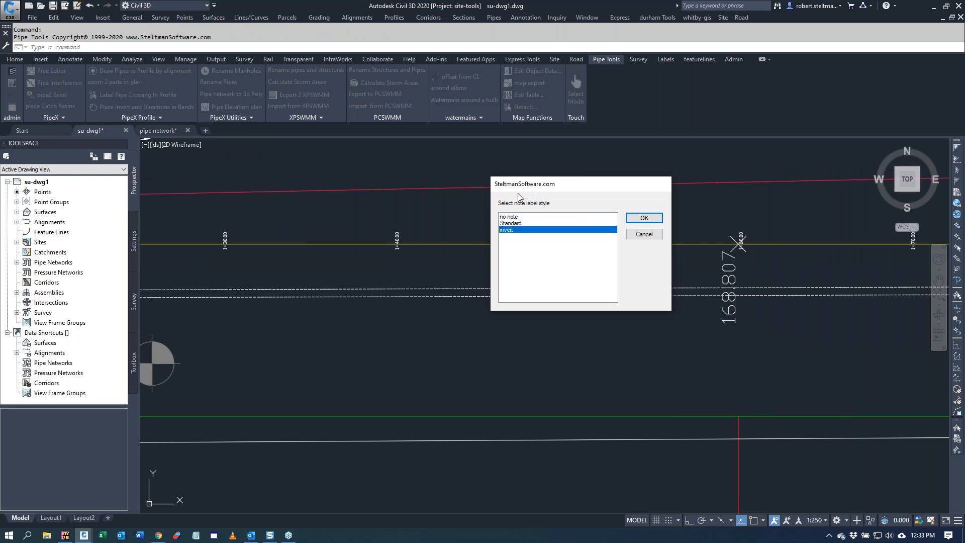
left_click(644, 218)
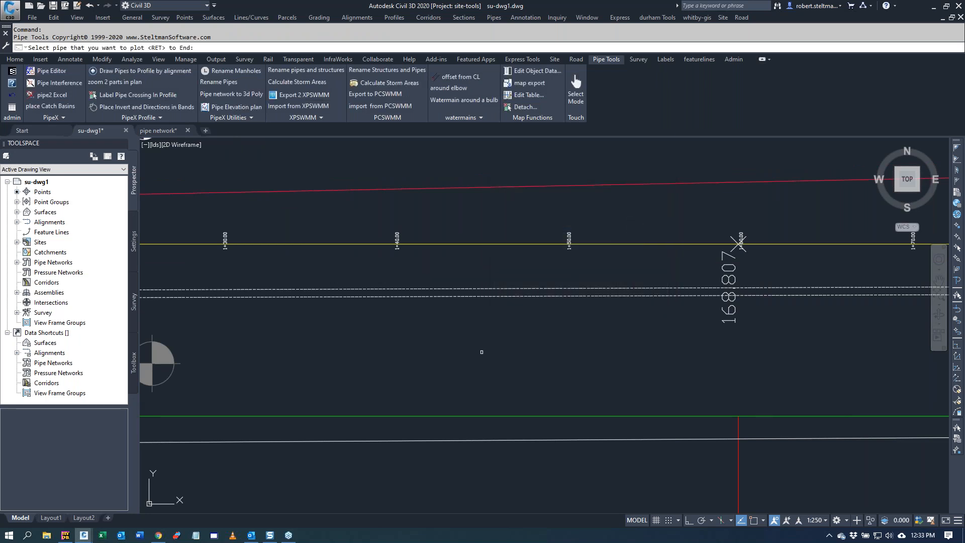
Step: Label the invert at three points along the 450 mm storm pipe running from MH-3, and undo the labelling
left_click(455, 297)
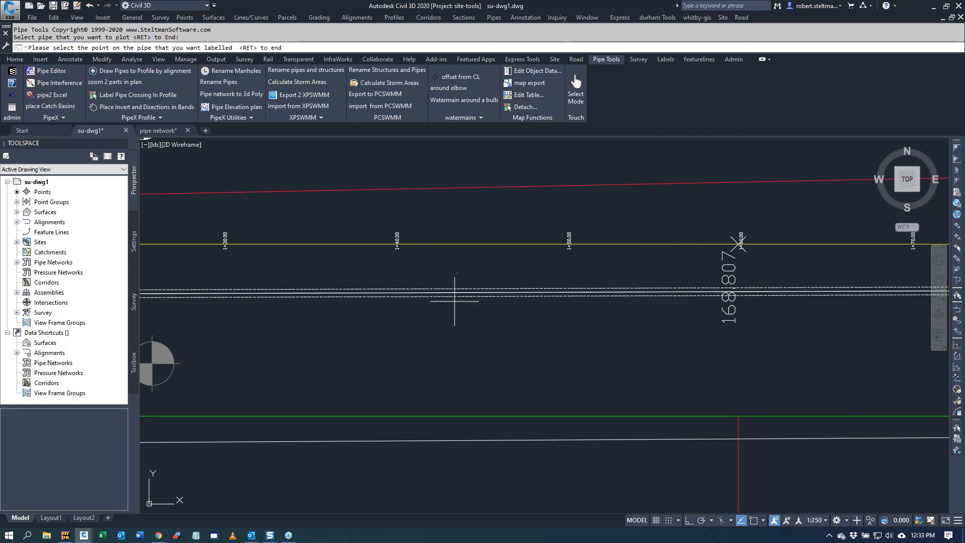
left_click(417, 292)
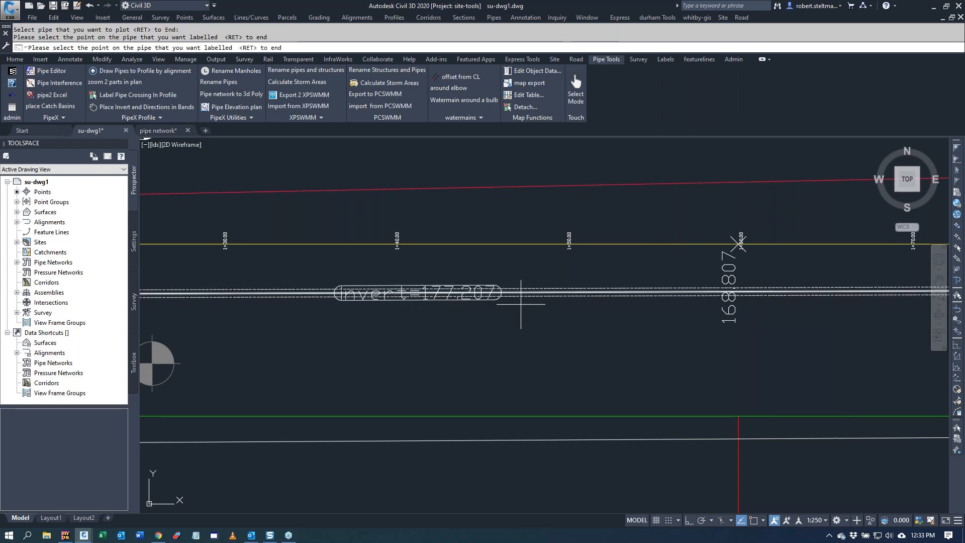
left_click(637, 295)
scroll(528, 402, "down", 4)
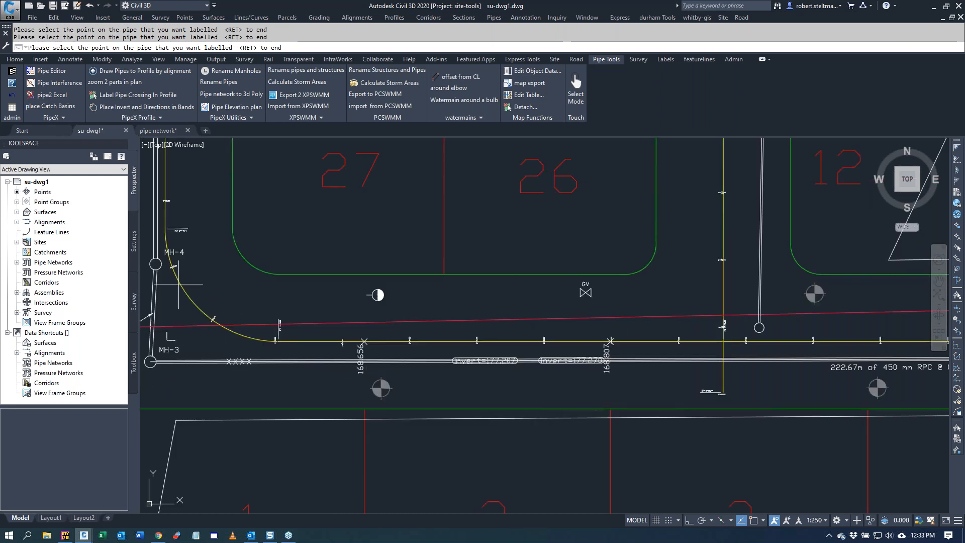
left_click(174, 361)
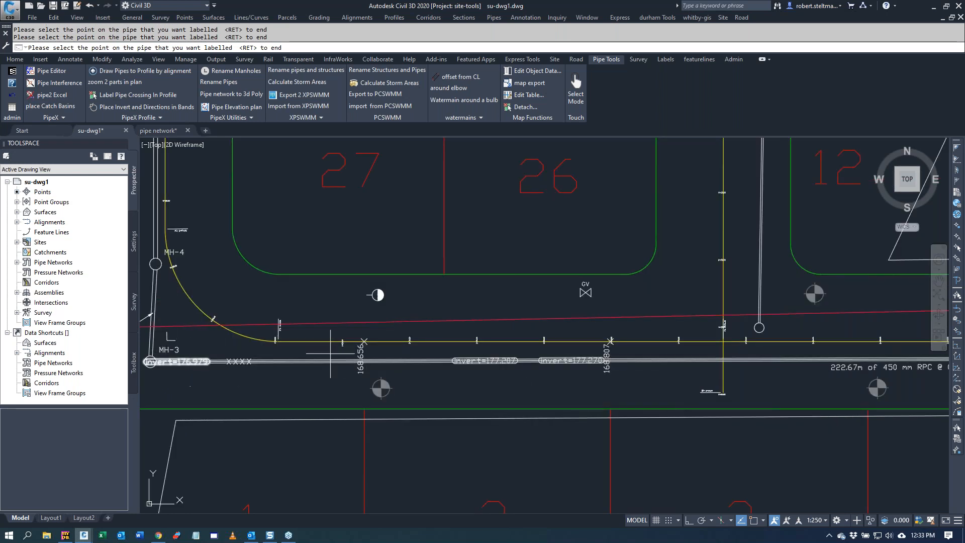
key("Return")
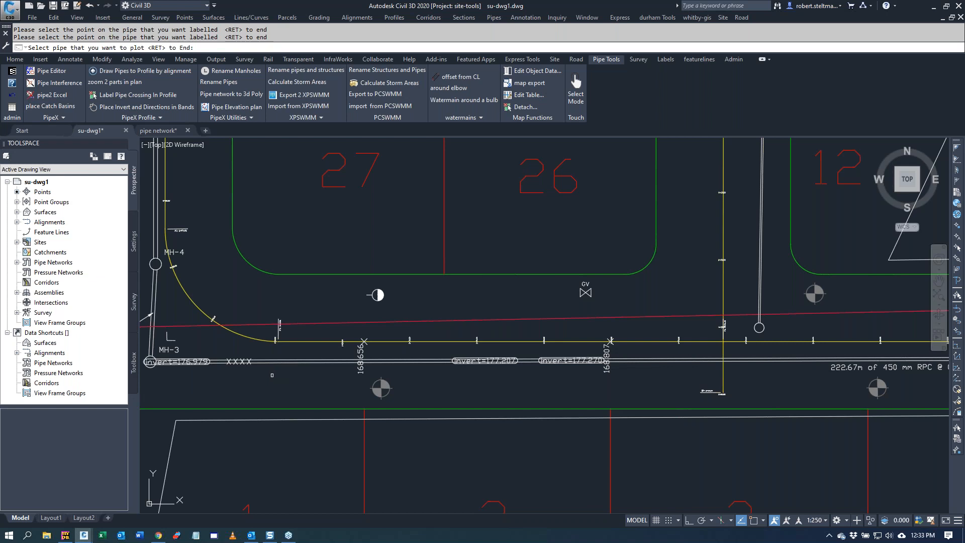
key("Return")
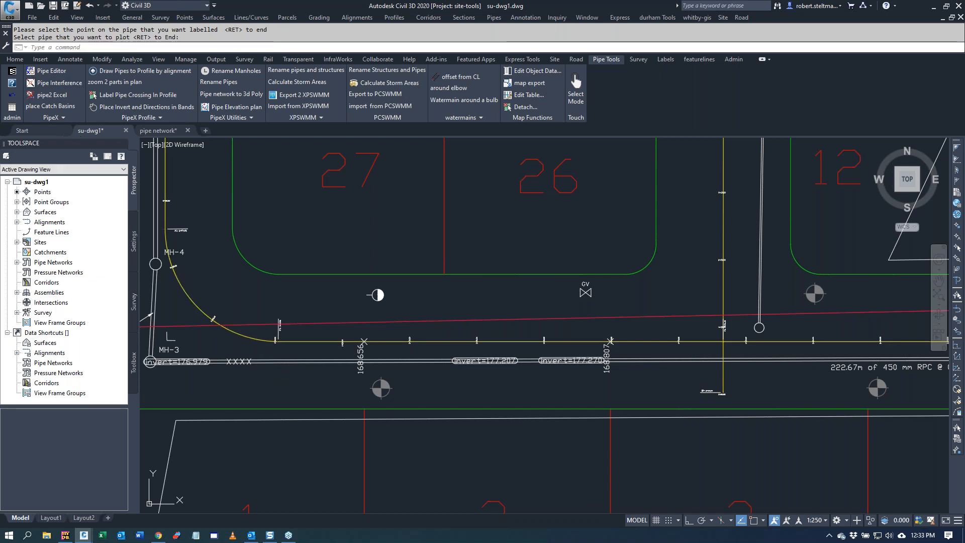
left_click(12, 96)
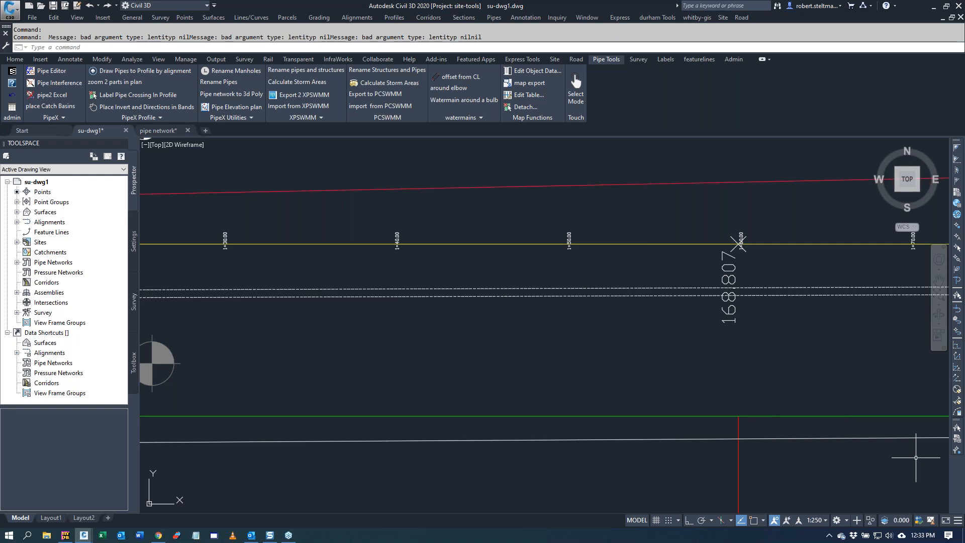
Step: Run the Rename Manholes tool with the prefix stm, starting number 1 and no suffix
scroll(523, 246, "down", 6)
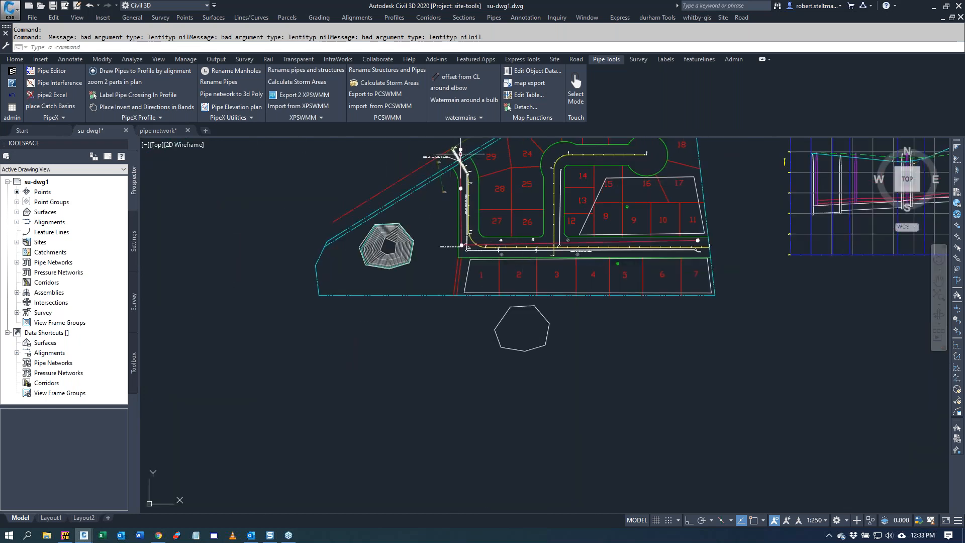
scroll(452, 151, "up", 4)
scroll(444, 151, "up", 2)
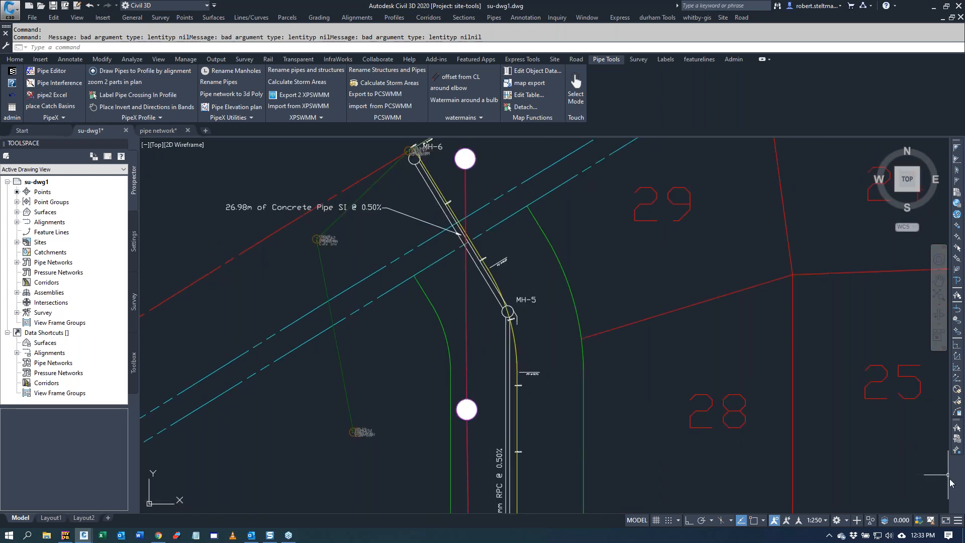
scroll(463, 329, "down", 4)
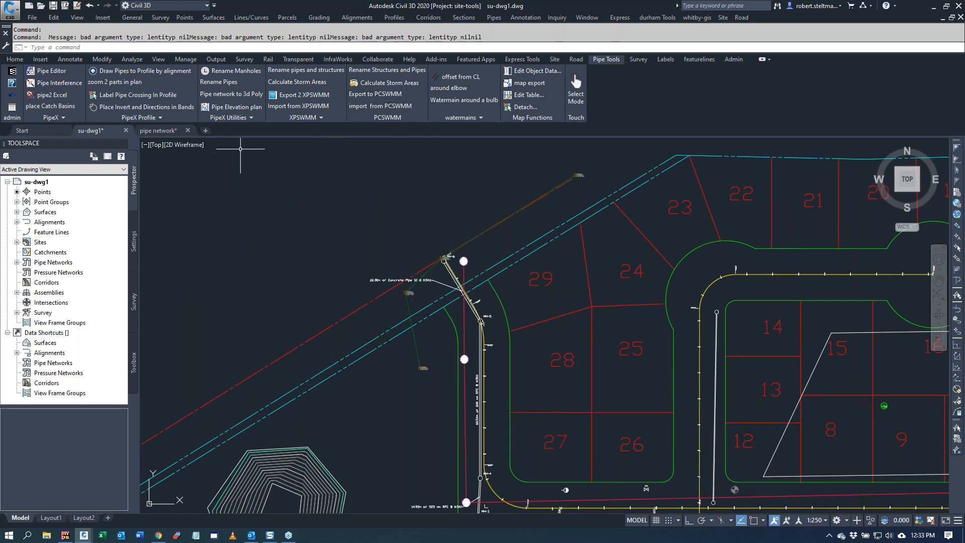
left_click(233, 73)
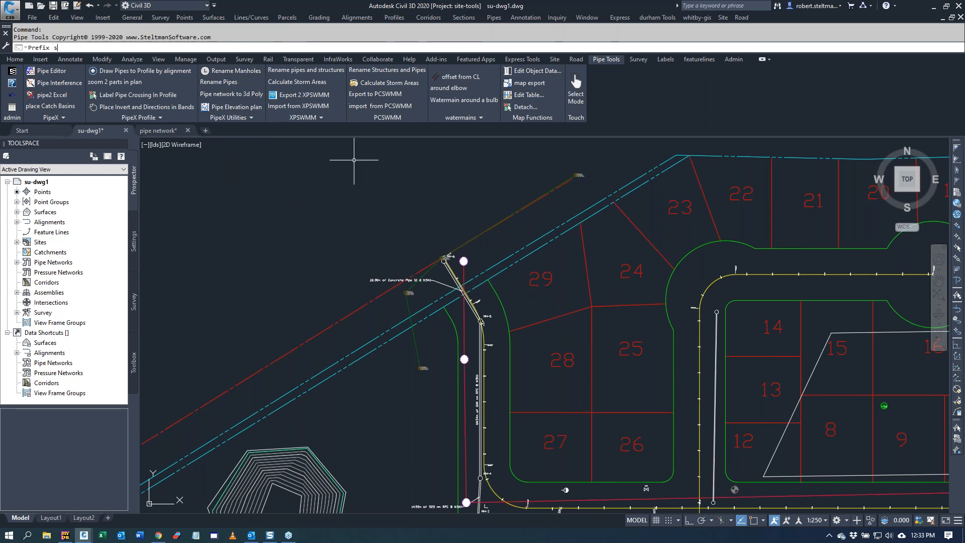
type("stm")
key("Return")
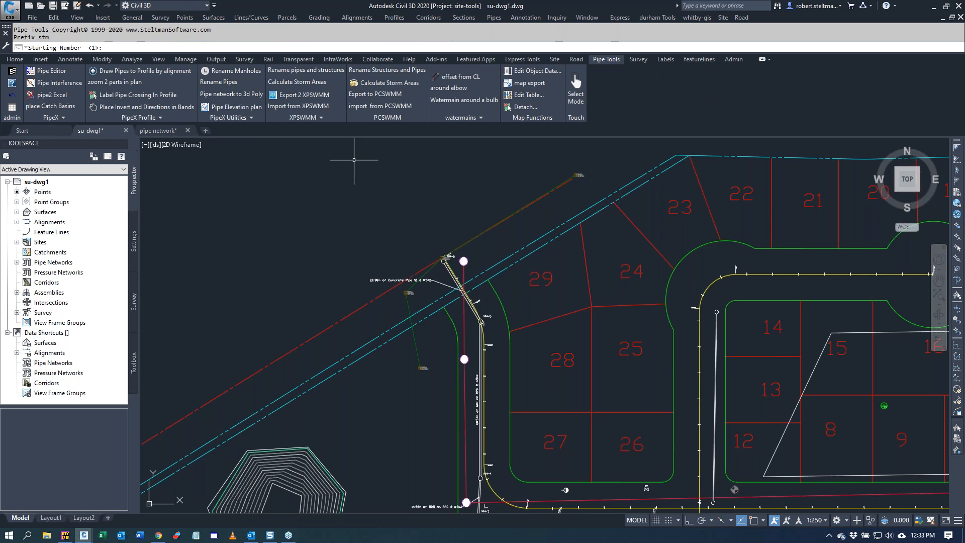
key("Return")
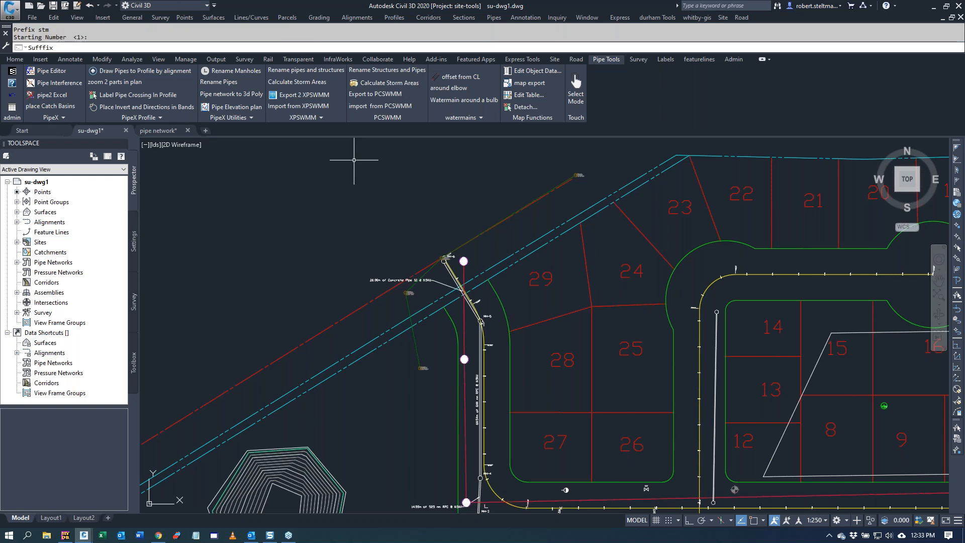
key("Return")
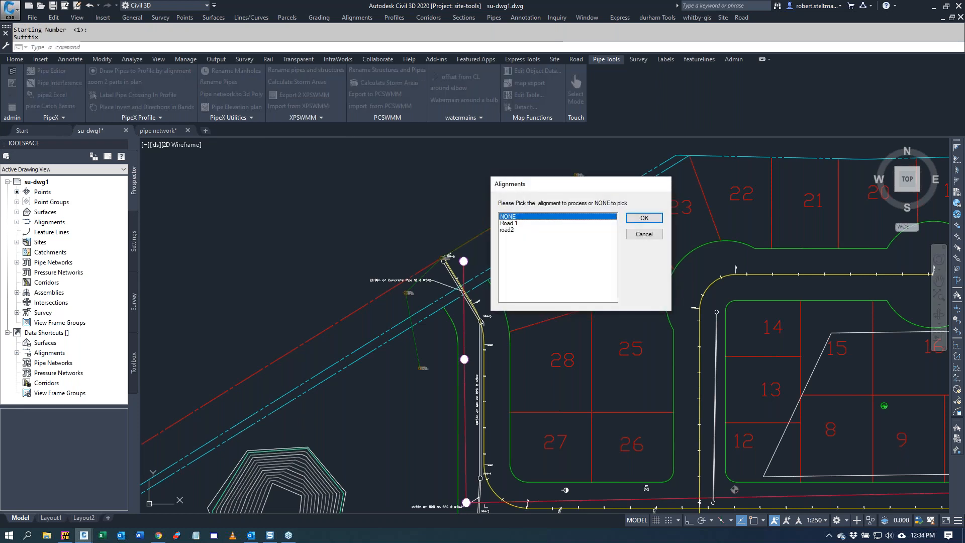
Step: Rename the Storm network's manholes along the Road 1 alignment, using a 15.000 search distance and sorting by increasing station
left_click(531, 223)
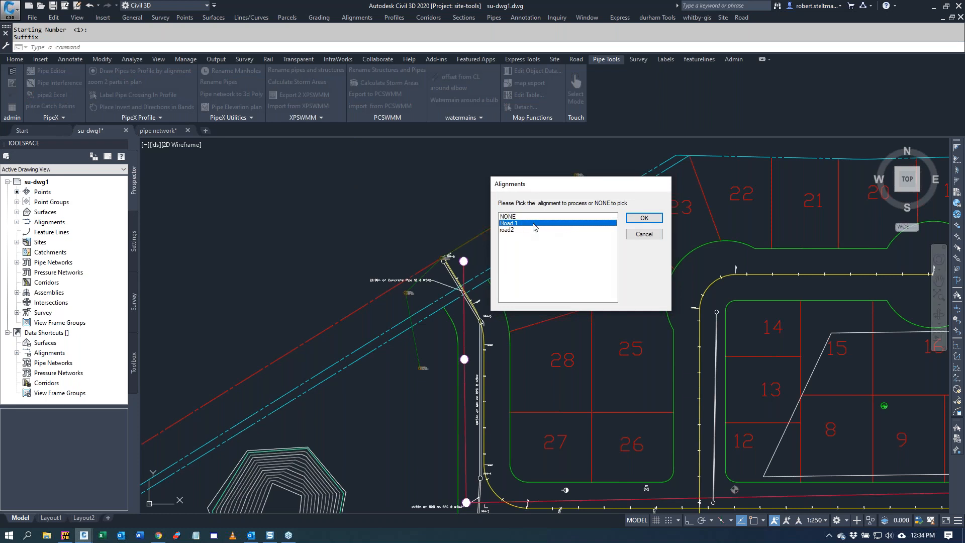
left_click(647, 219)
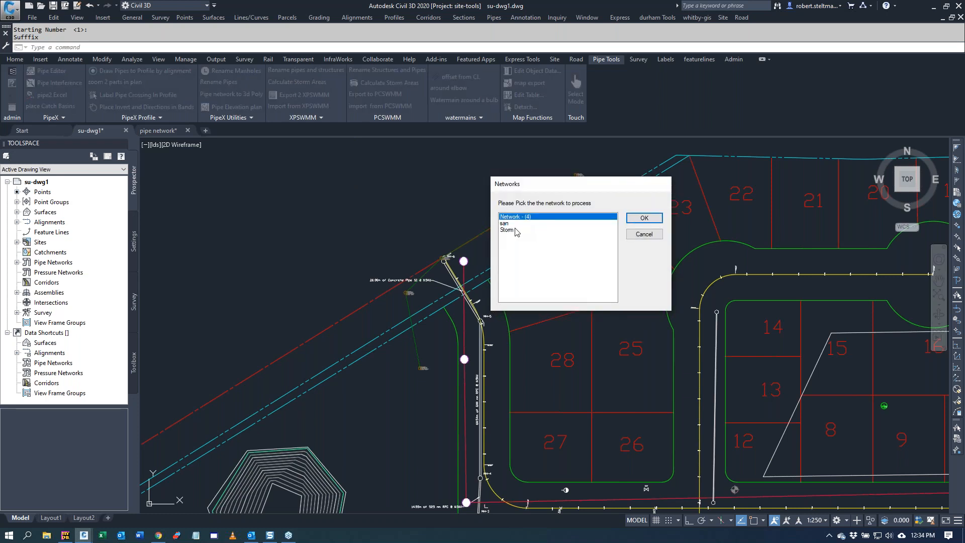
left_click(507, 229)
left_click(644, 218)
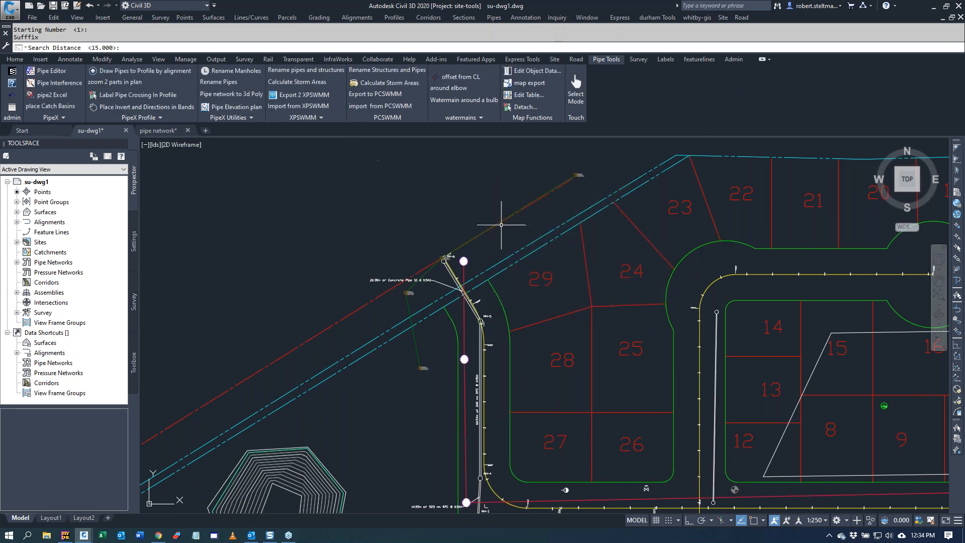
key("Return")
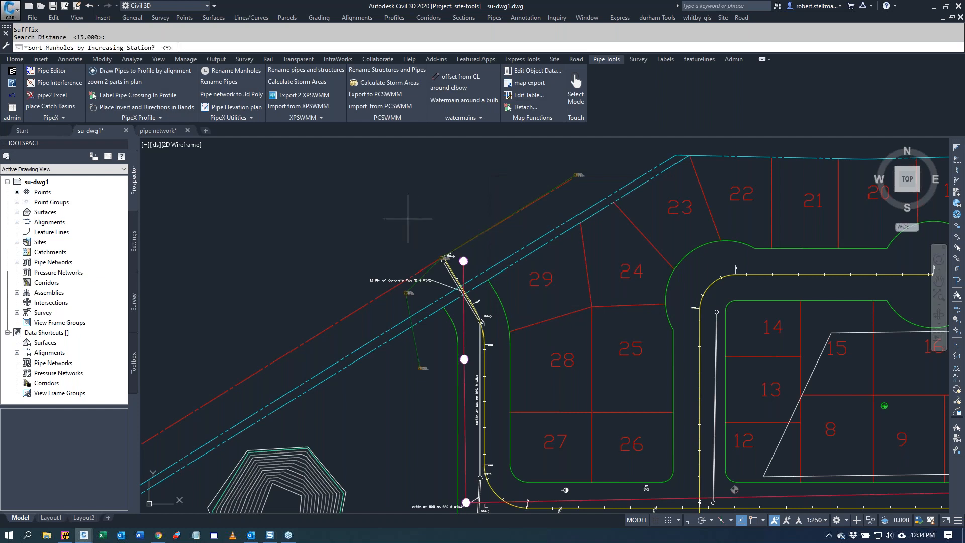
key("Return")
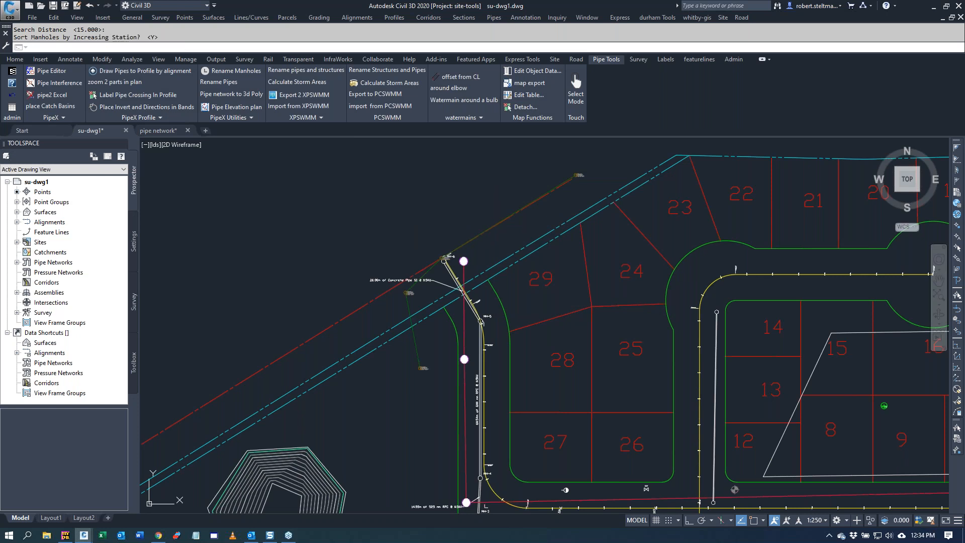
Step: Examine the manhole labels along Road 1 to check the new numbering
scroll(265, 201, "up", 6)
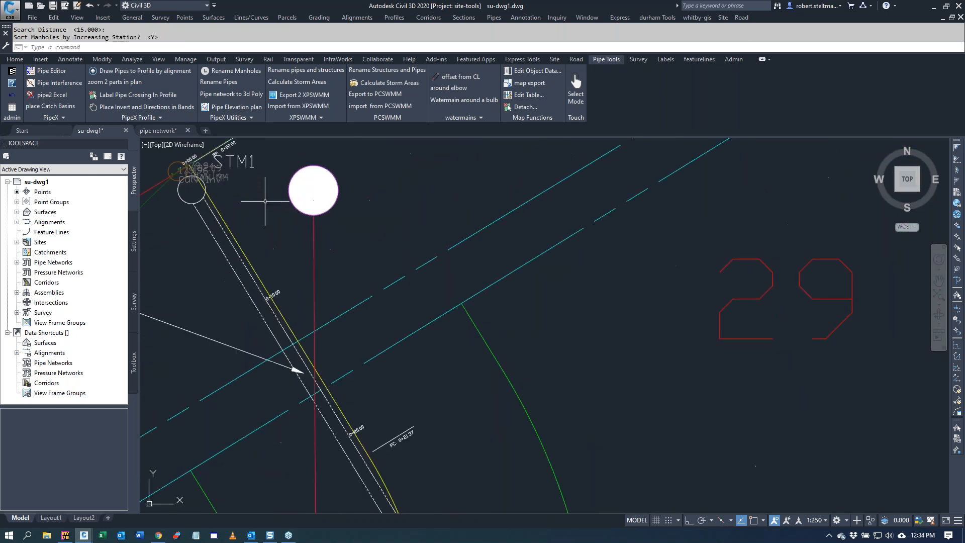
scroll(265, 201, "down", 2)
scroll(245, 181, "down", 5)
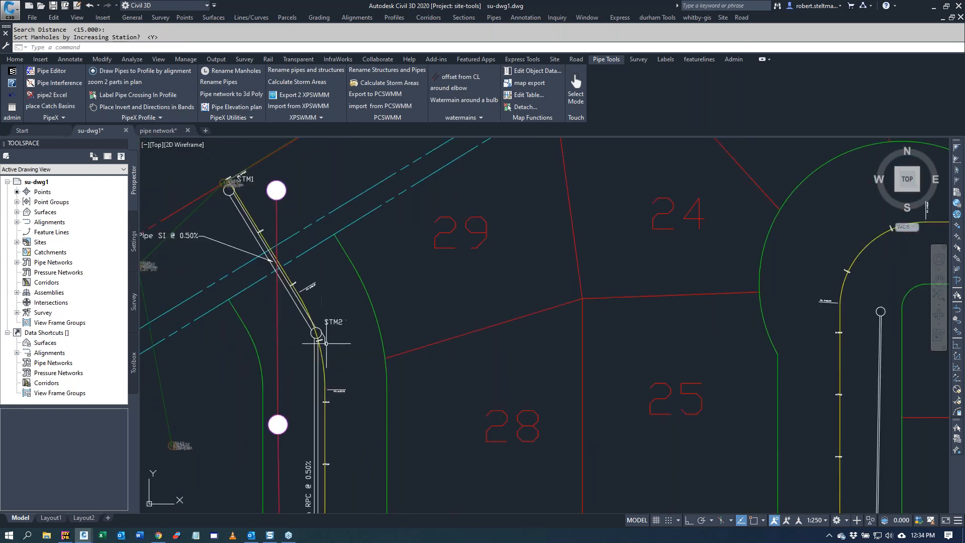
scroll(324, 469, "up", 5)
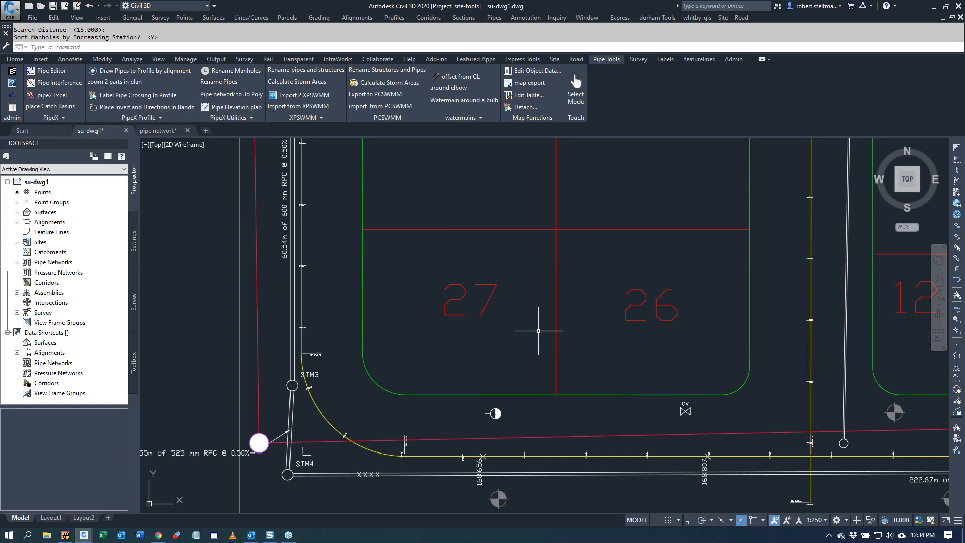
scroll(452, 292, "down", 5)
scroll(456, 377, "up", 6)
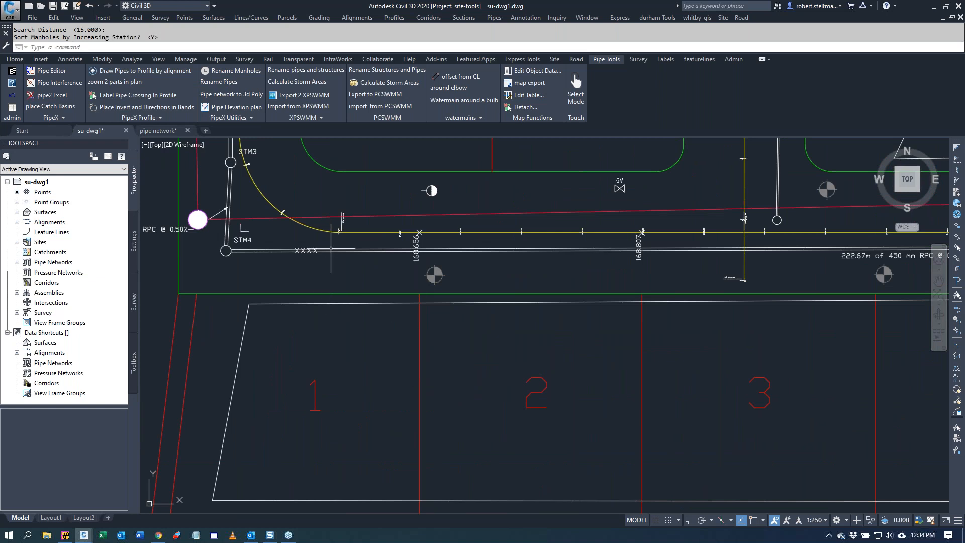
Step: Run Place a Service with a 2% grade, top connection, 1.25 invert increase, label style __FG Bottom Right Elevation Start and a lot extension of 5
left_click(225, 121)
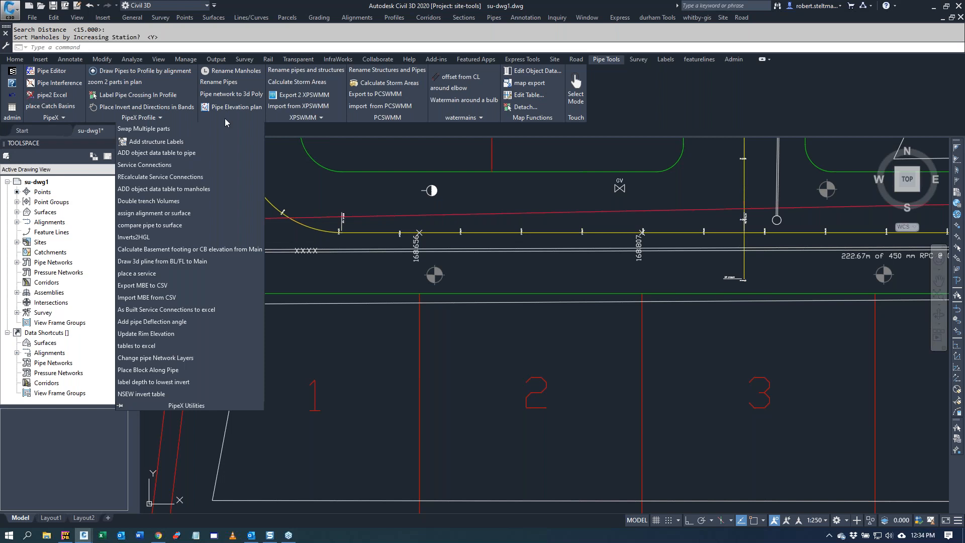
left_click(150, 278)
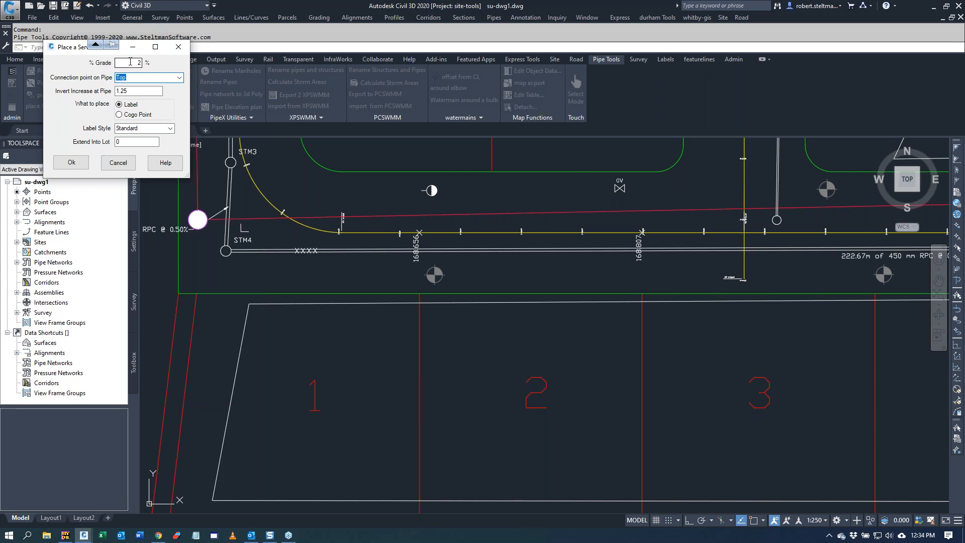
left_click(140, 90)
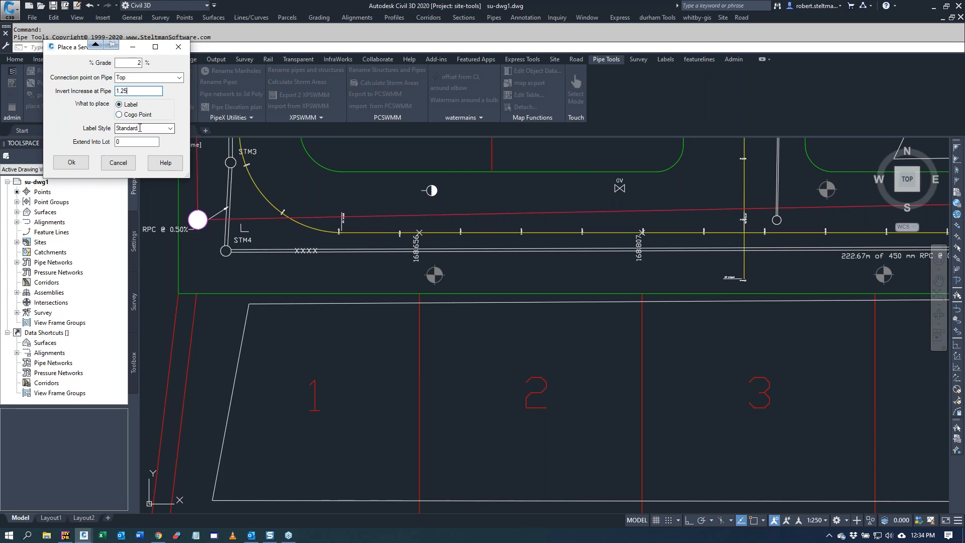
left_click(171, 128)
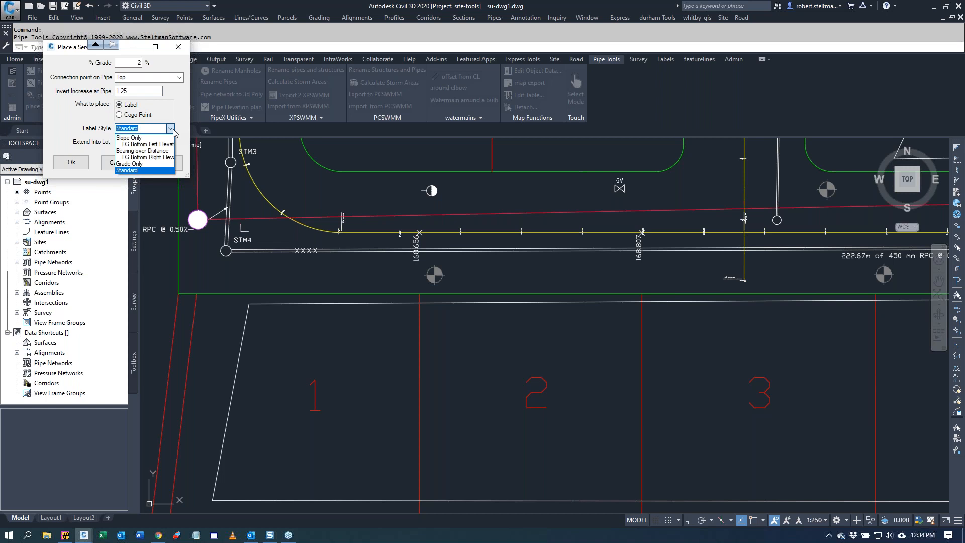
left_click(157, 157)
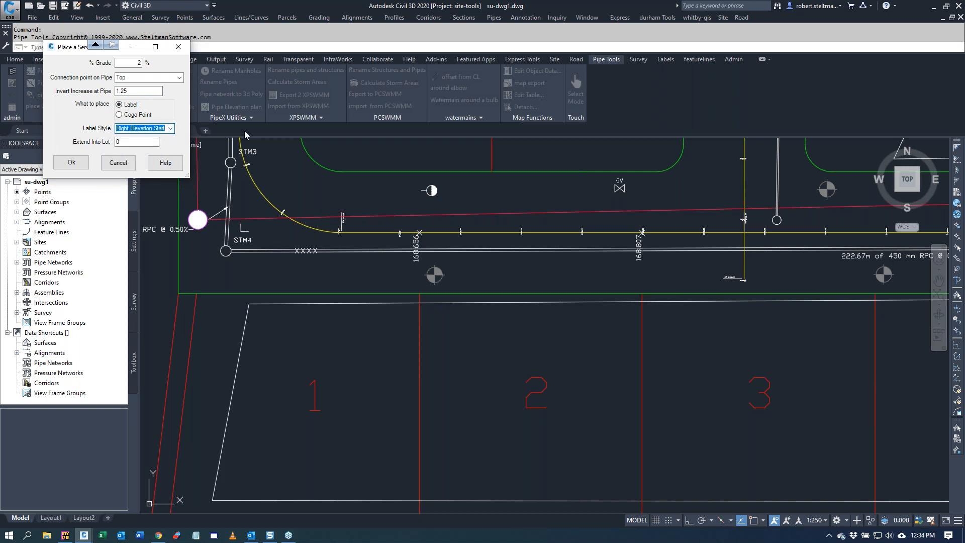
key("Tab")
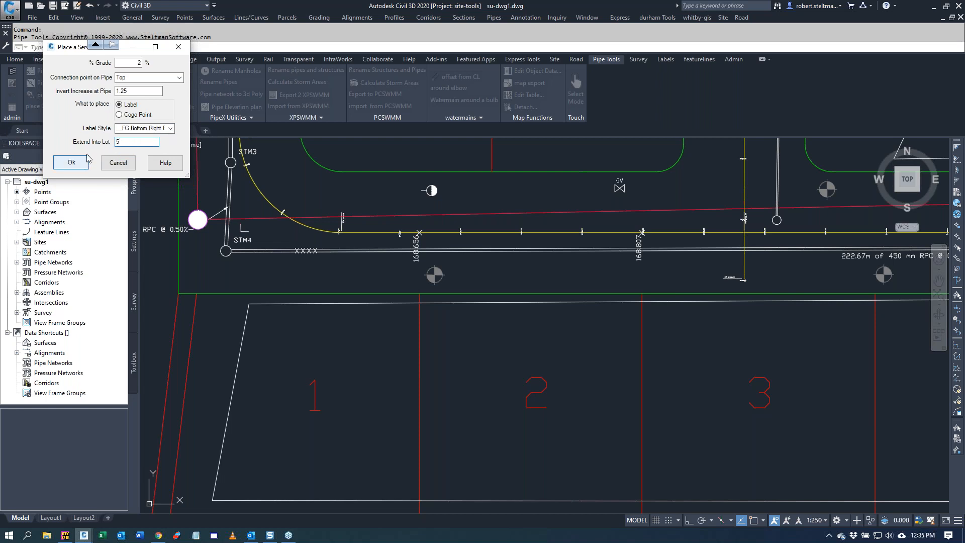
left_click(60, 166)
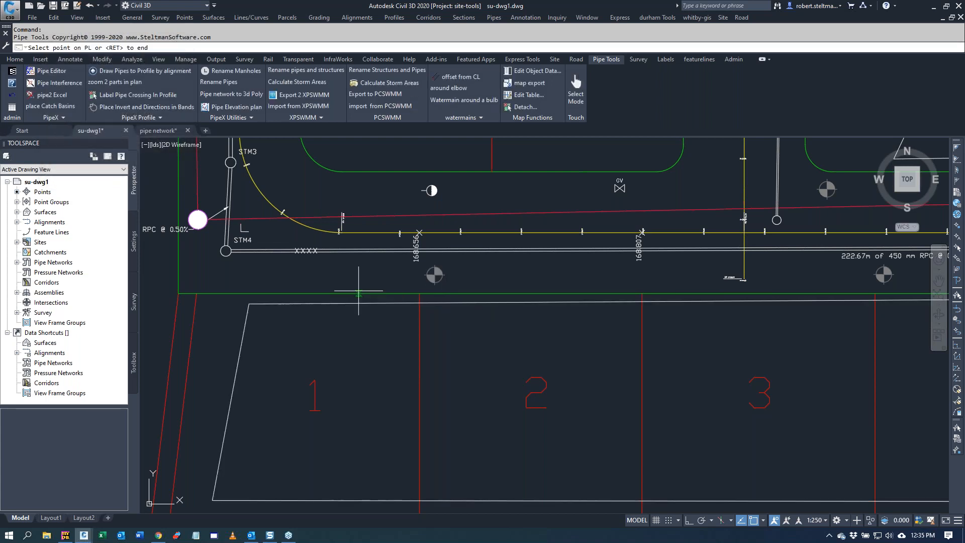
Step: Place a service from lot 1's property line to the 450 mm storm pipe, using the Basic feature line style and the default site
left_click(306, 292)
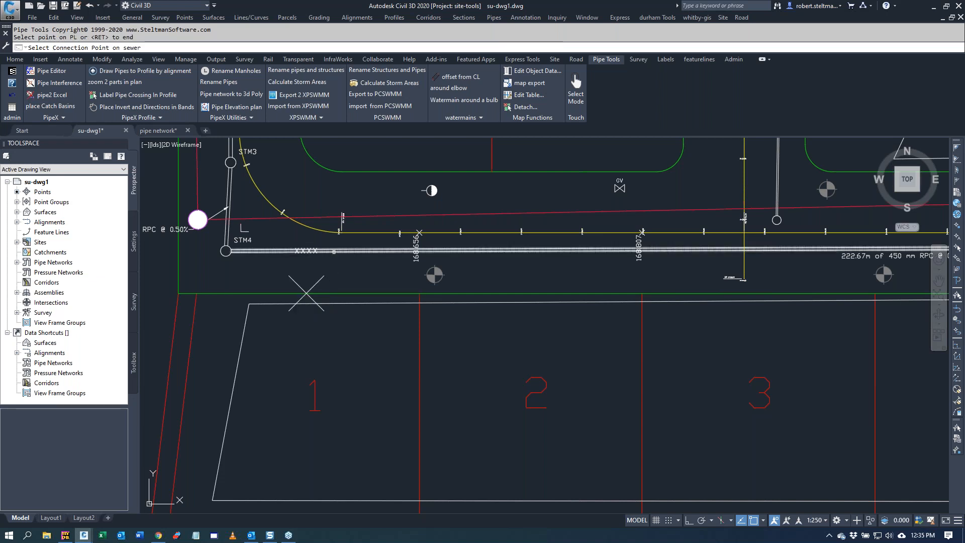
left_click(334, 252)
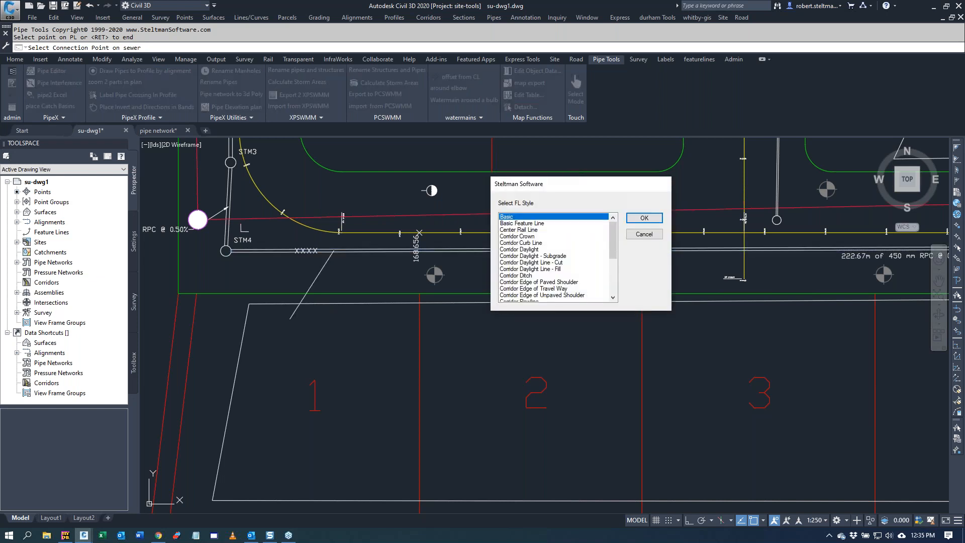
left_click(644, 218)
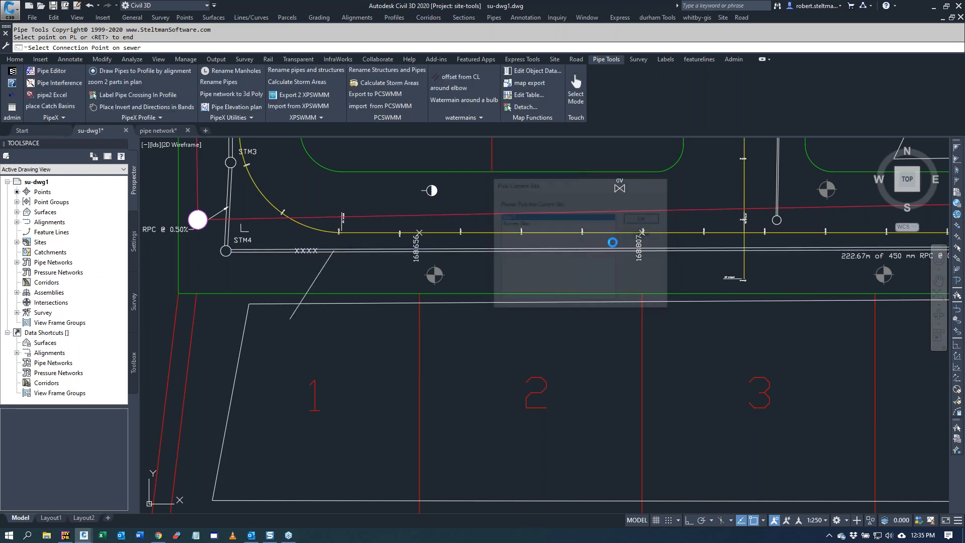
left_click(643, 218)
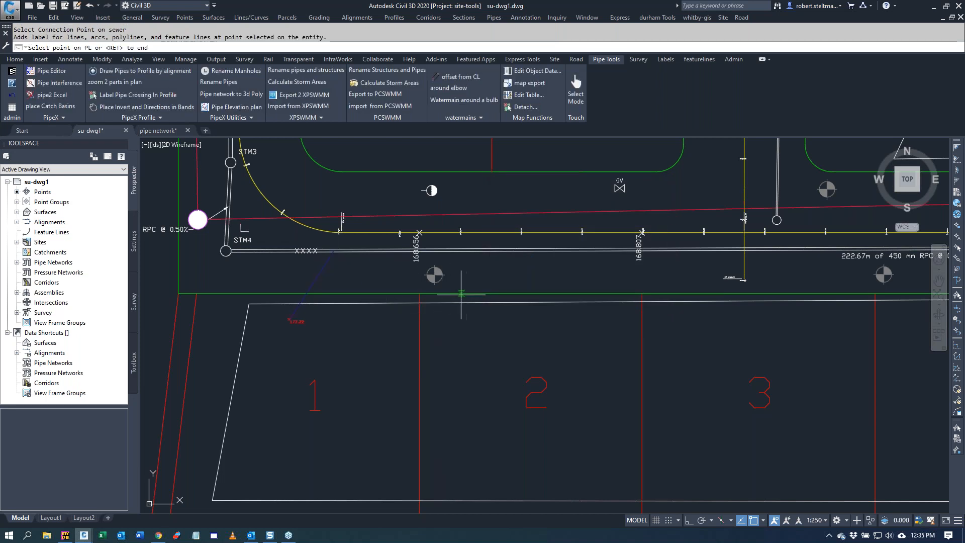
Step: Place two services from lot 2's property line, one to the 450 mm storm pipe and one to the red line north of it
left_click(456, 295)
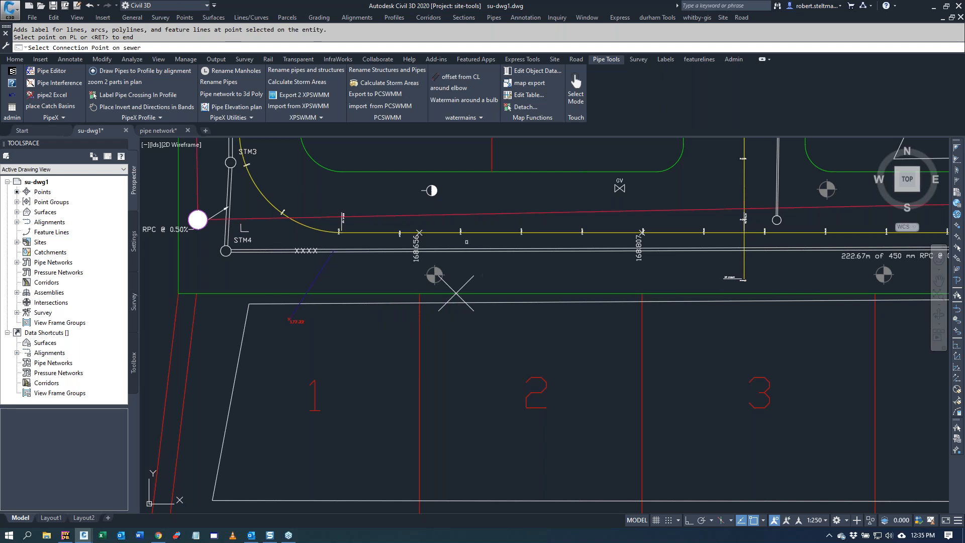
left_click(459, 250)
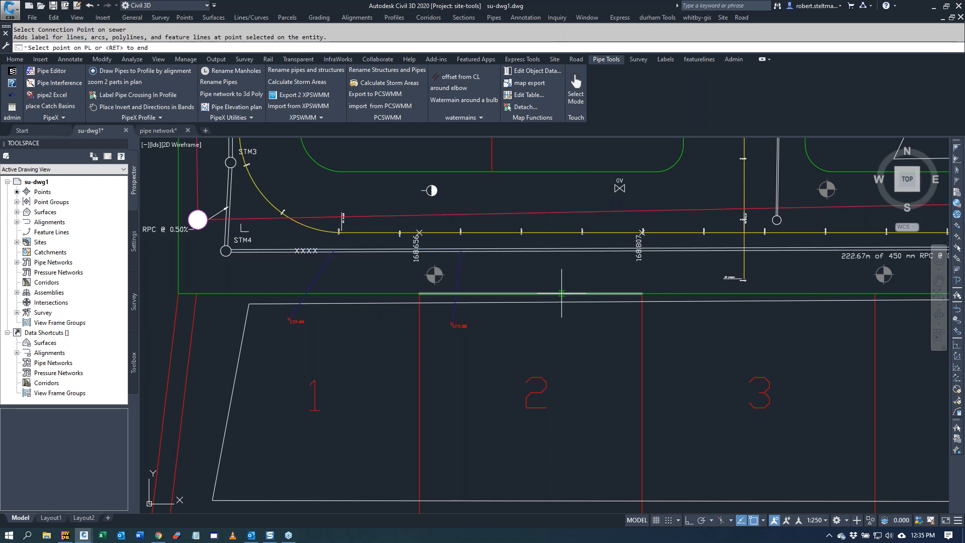
left_click(577, 294)
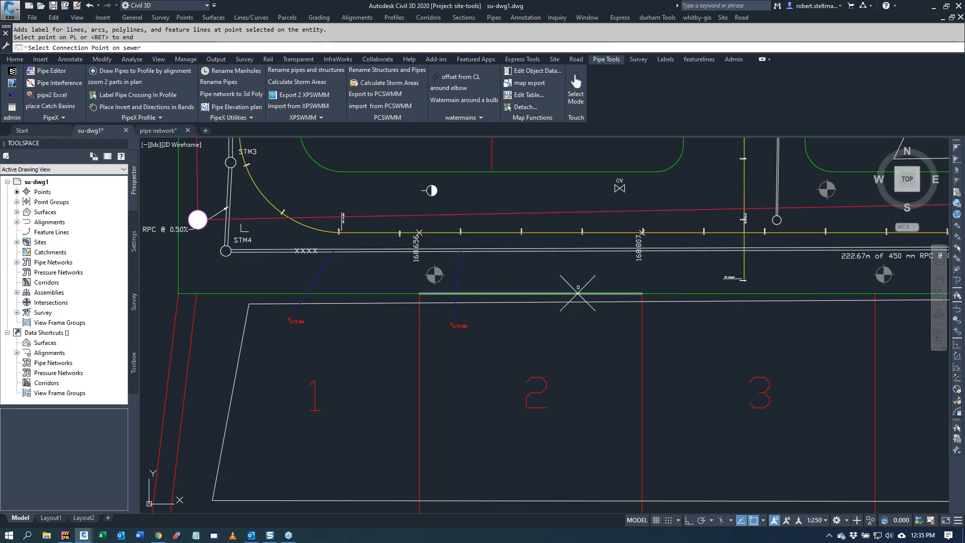
left_click(569, 212)
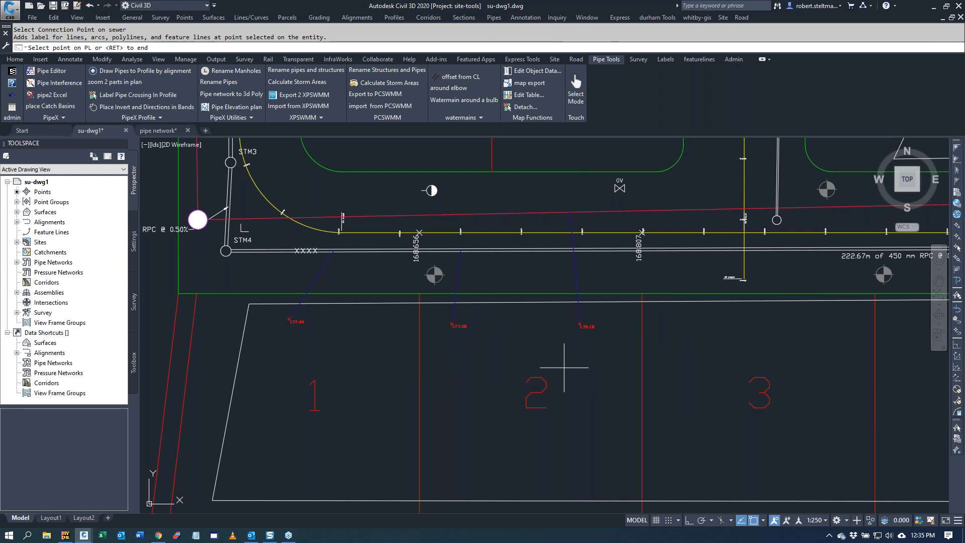
key("Return")
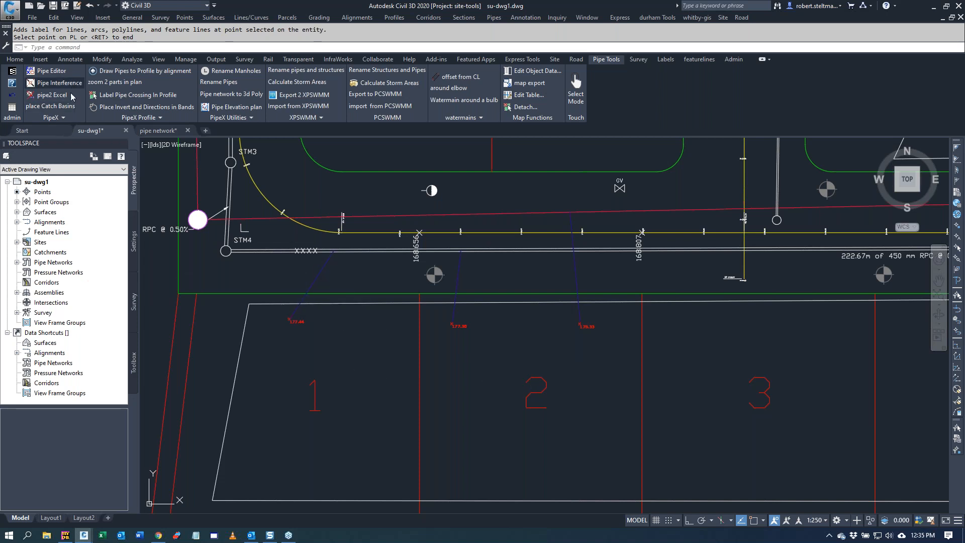
Step: Add pipe deflection angle labels to the Storm network, ignoring pipes smaller than 100 mm
left_click(51, 120)
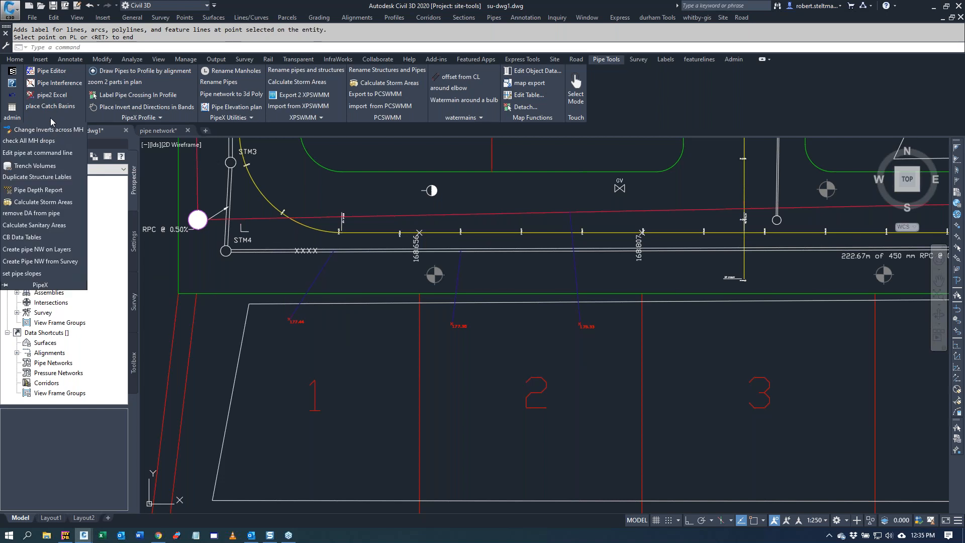
left_click(217, 119)
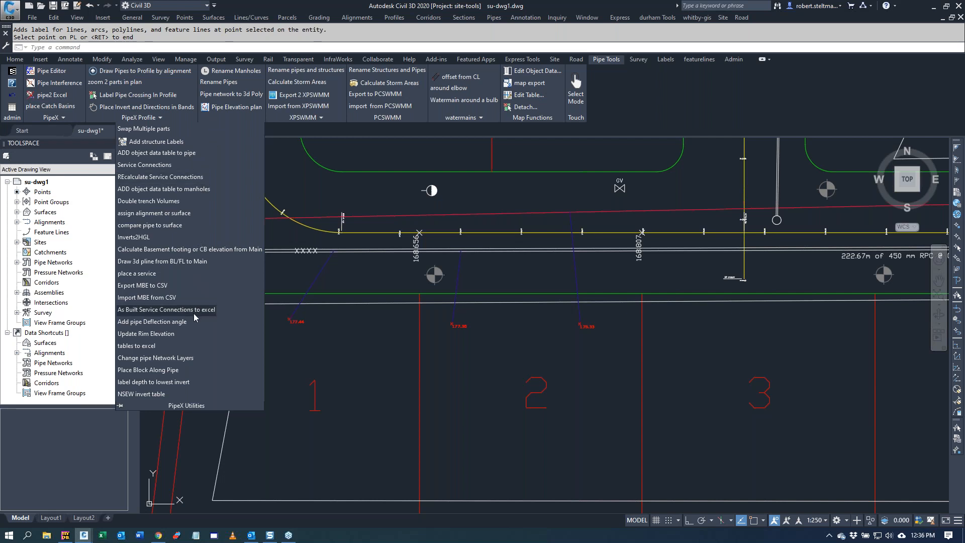
left_click(231, 325)
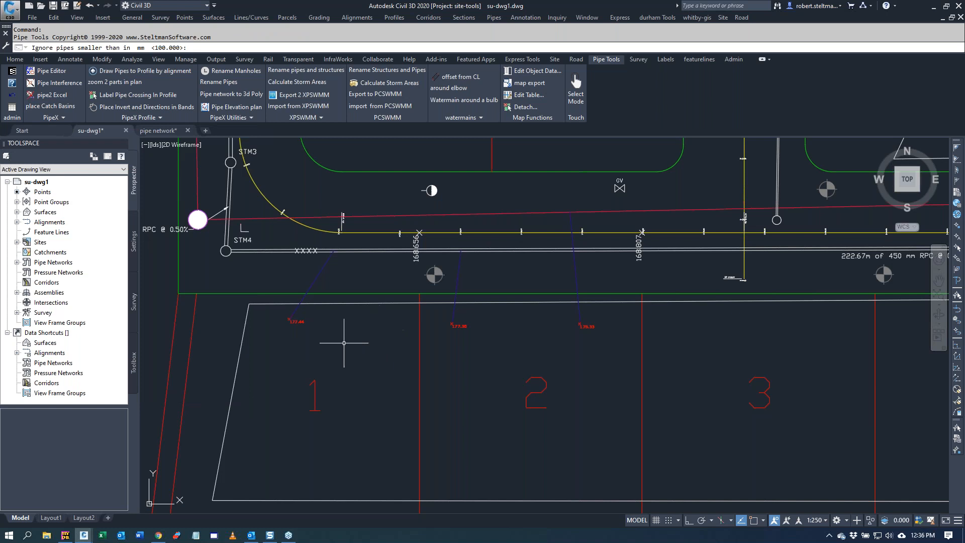
key("Return")
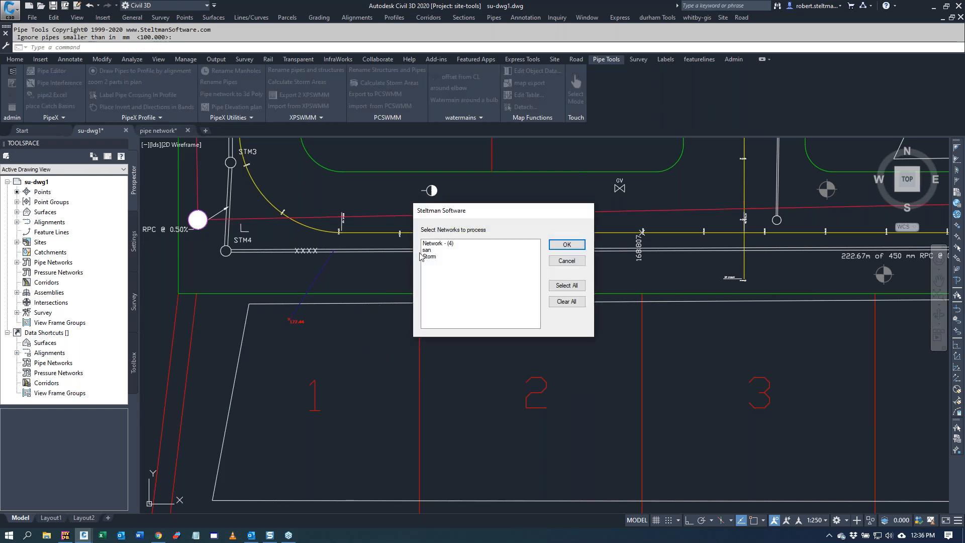
left_click(429, 256)
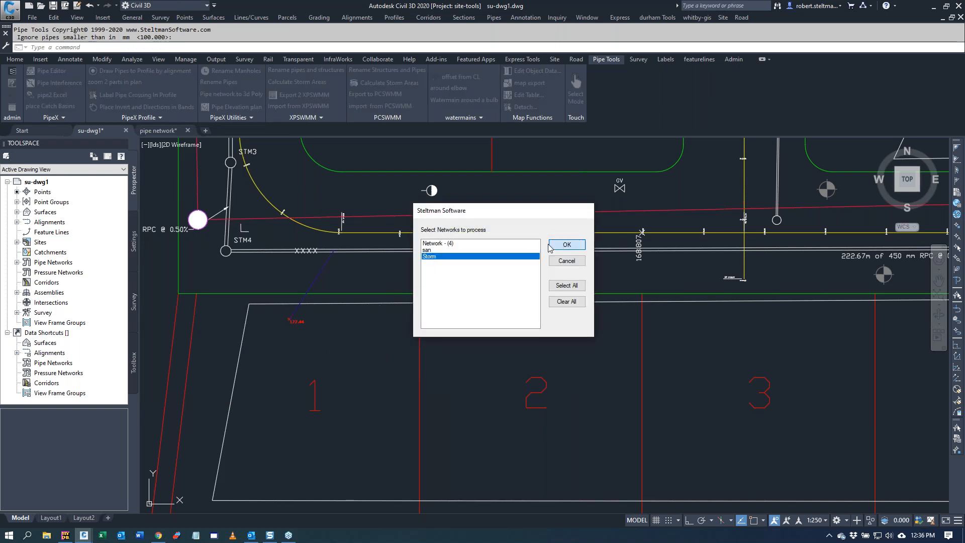
left_click(566, 244)
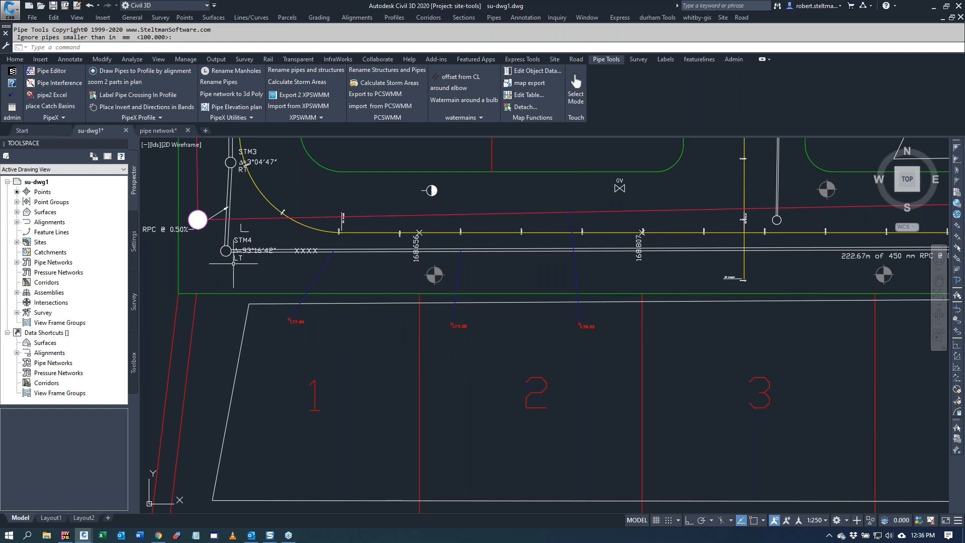
Step: Inspect the deflection angle labels at STM3 and STM4, and undo the labels and the placed services
scroll(233, 255, "up", 3)
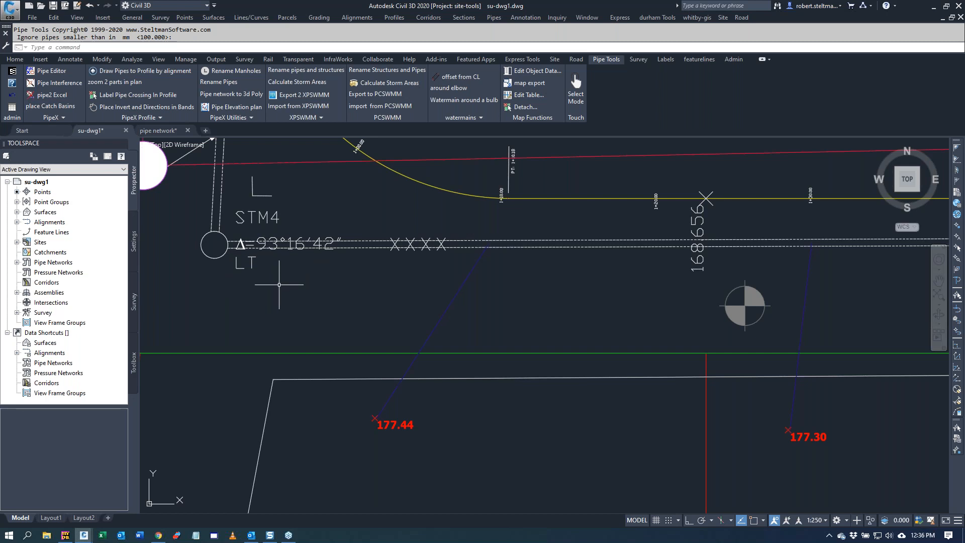
scroll(278, 284, "down", 2)
scroll(279, 284, "down", 2)
scroll(276, 196, "up", 3)
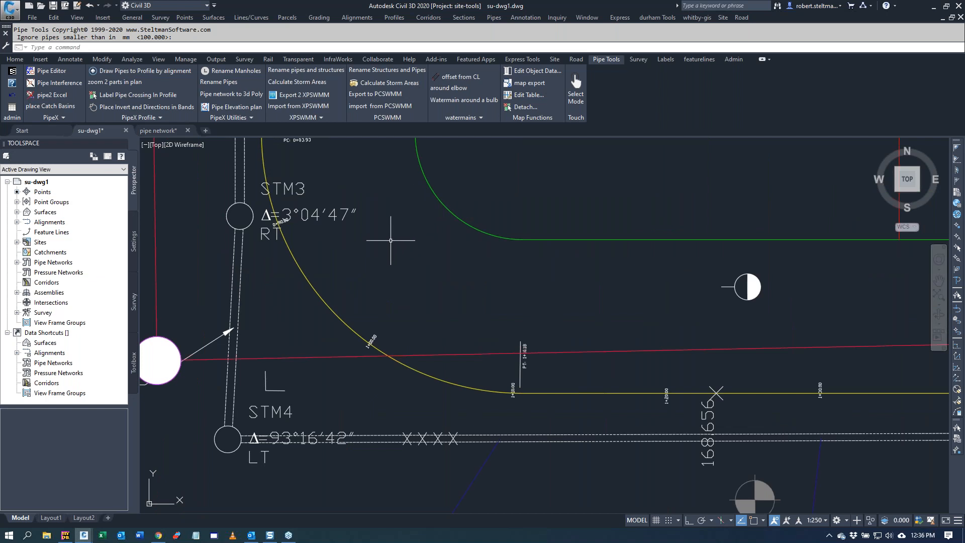
left_click(12, 96)
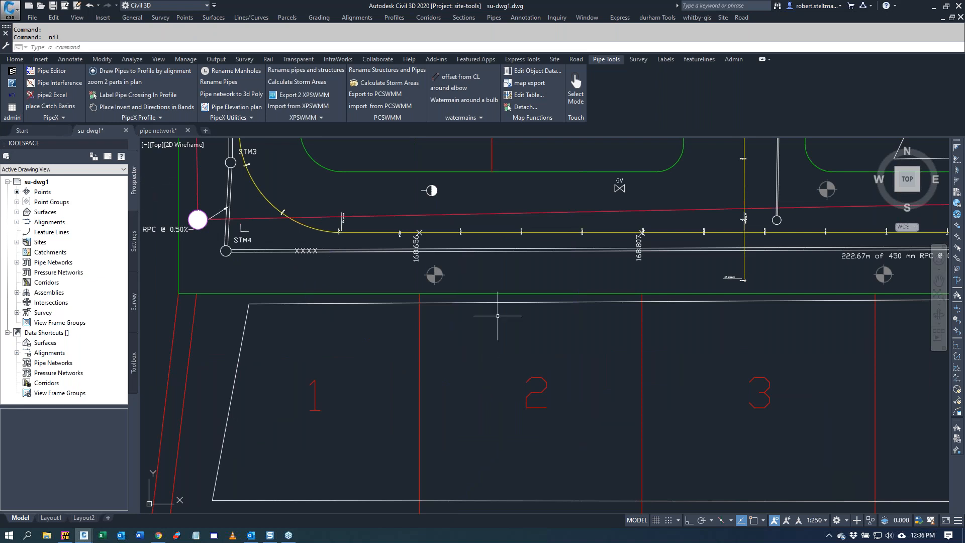
Step: Start placing catch basins on surface fg with Fixed Slope from CB to existing Pipe as the design priority, keeping the pipe cover at 2.00
left_click(57, 109)
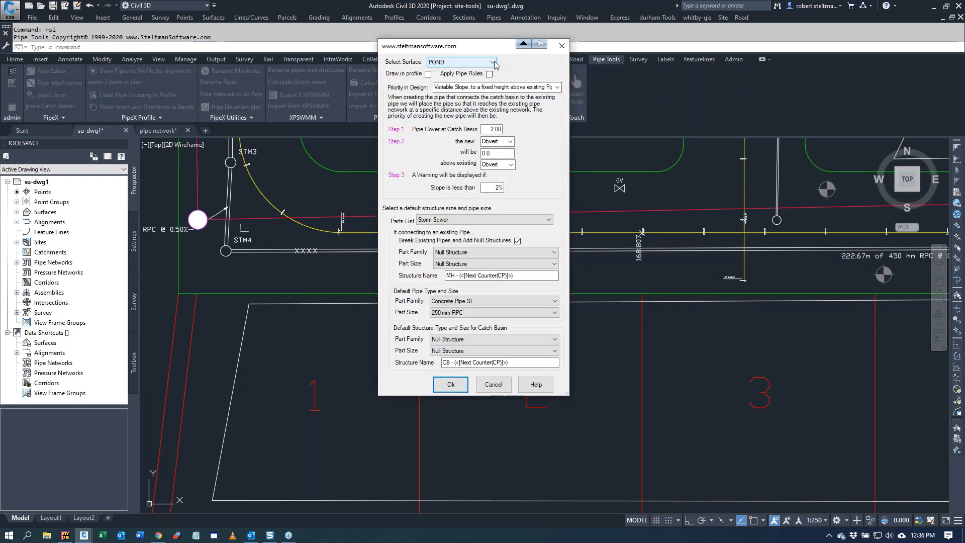
left_click(492, 62)
left_click(453, 75)
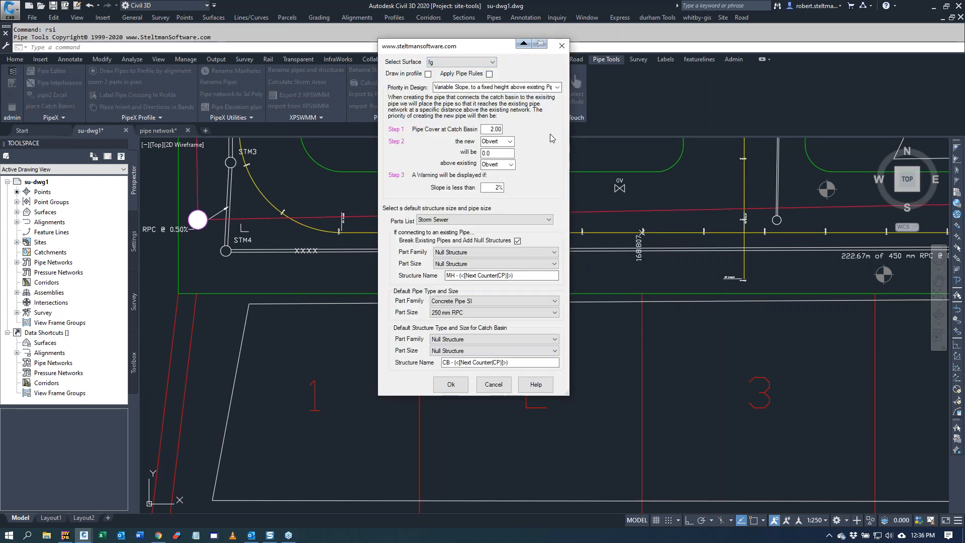
left_click(558, 88)
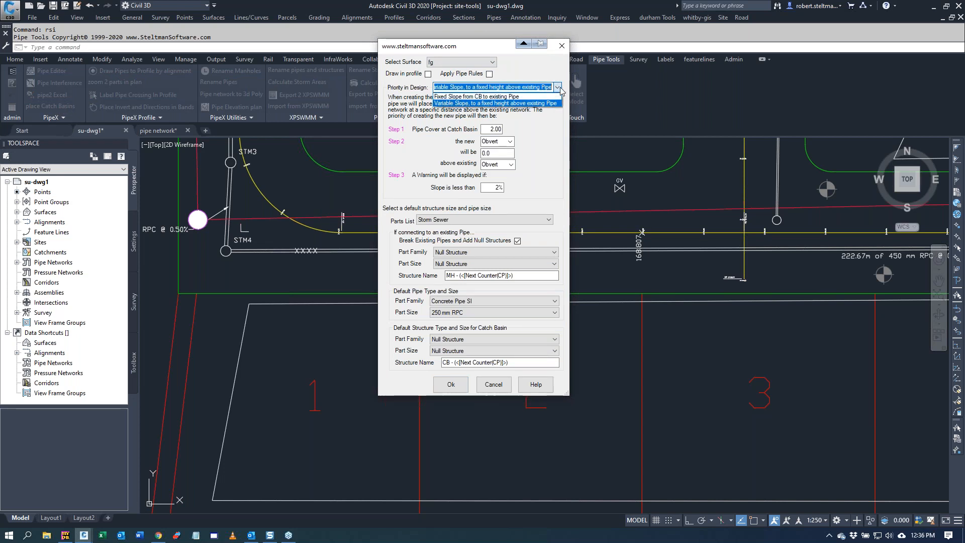
left_click(517, 98)
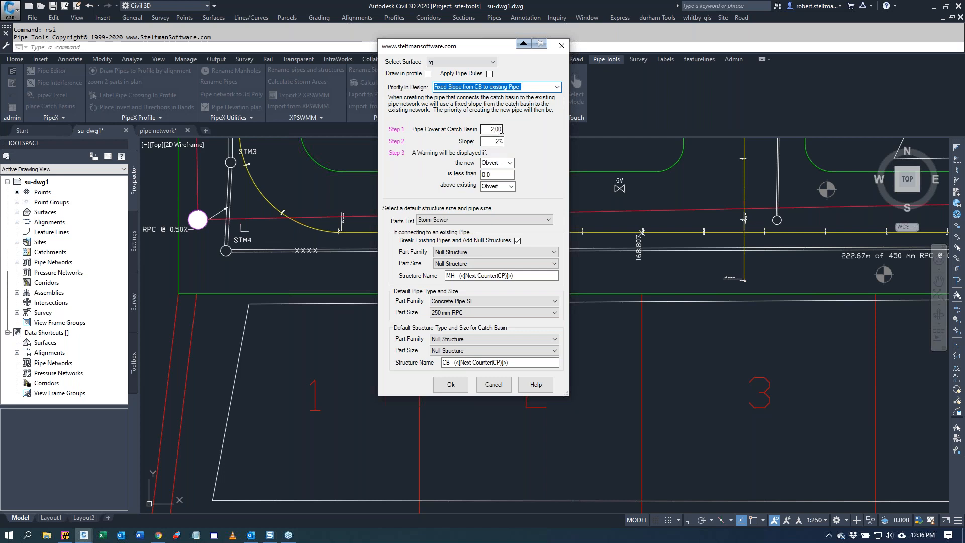
double_click(501, 130)
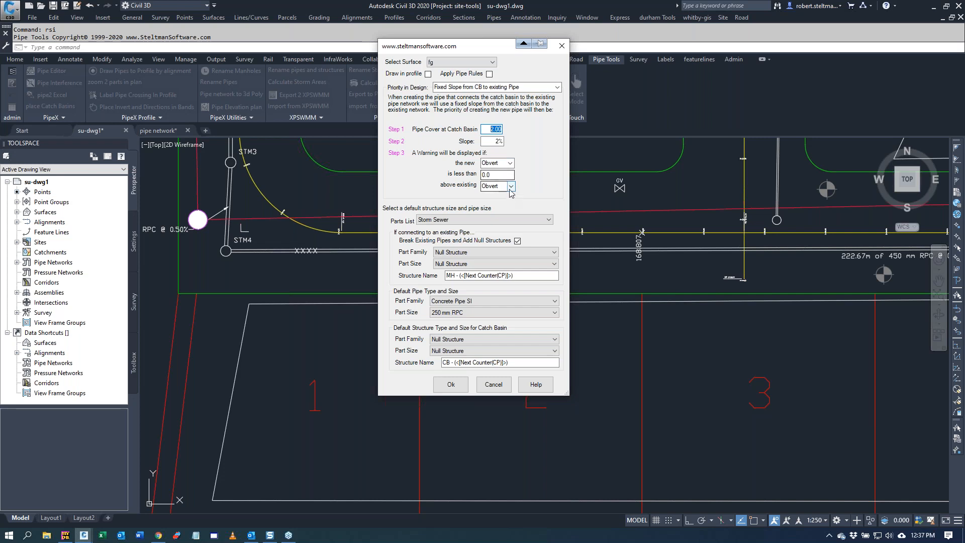
Step: Use the Storm Sewer (OPSD) parts list with Rectangular Junction Structure NF SI, OPSD 705.010-750 x 750 CB, for the catch basins and accept the settings
left_click(548, 220)
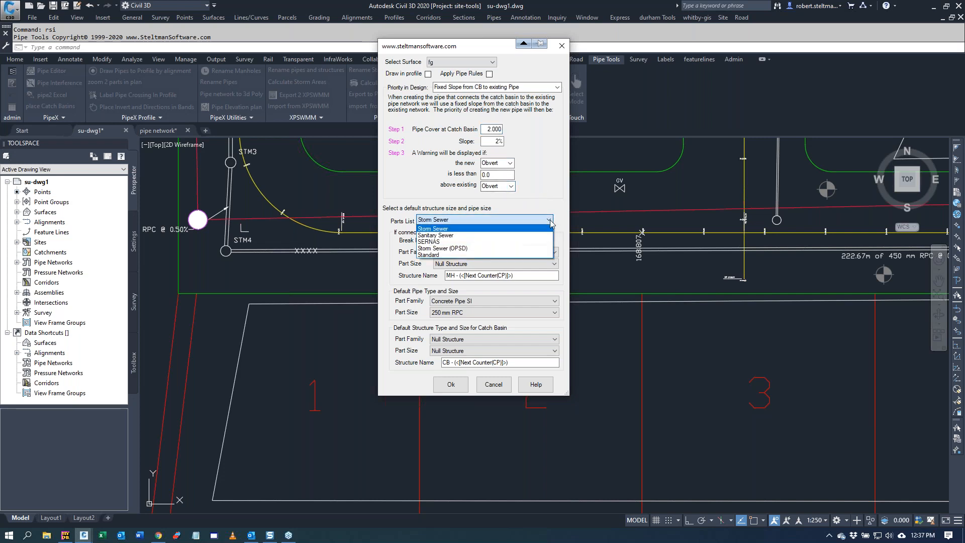
left_click(478, 248)
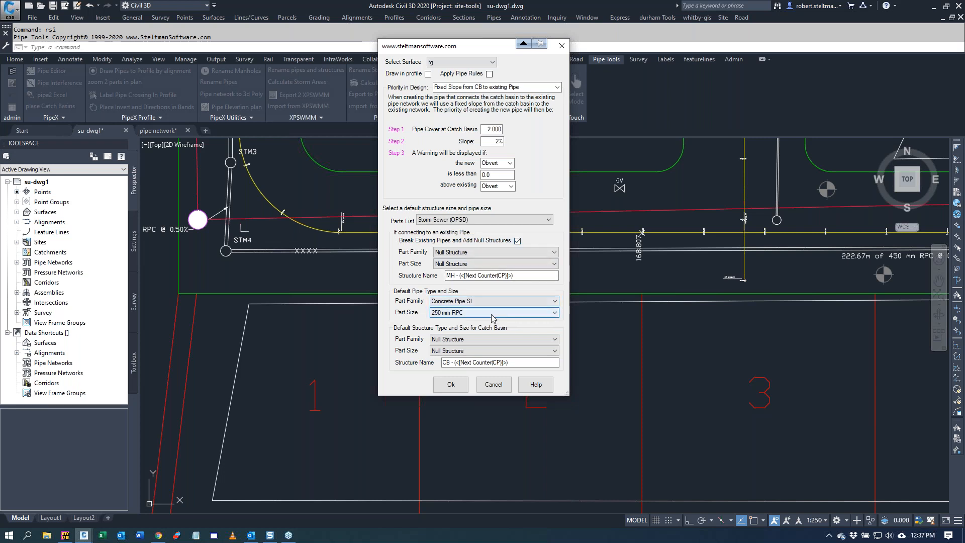
left_click(516, 340)
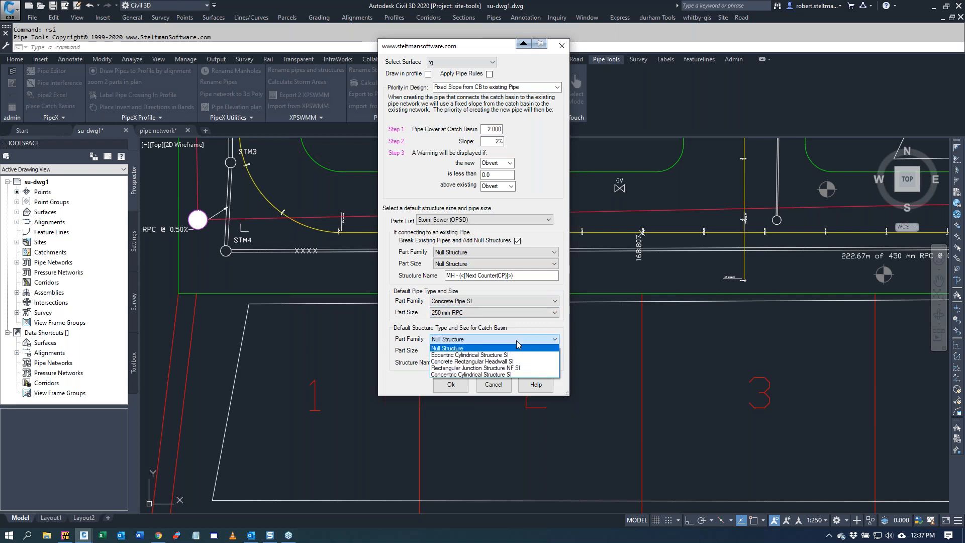
left_click(475, 367)
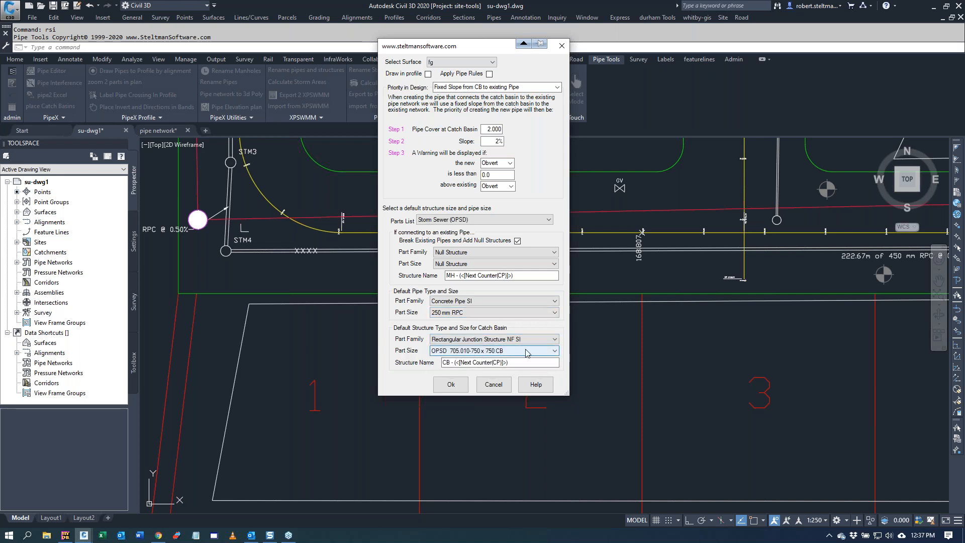
left_click(451, 385)
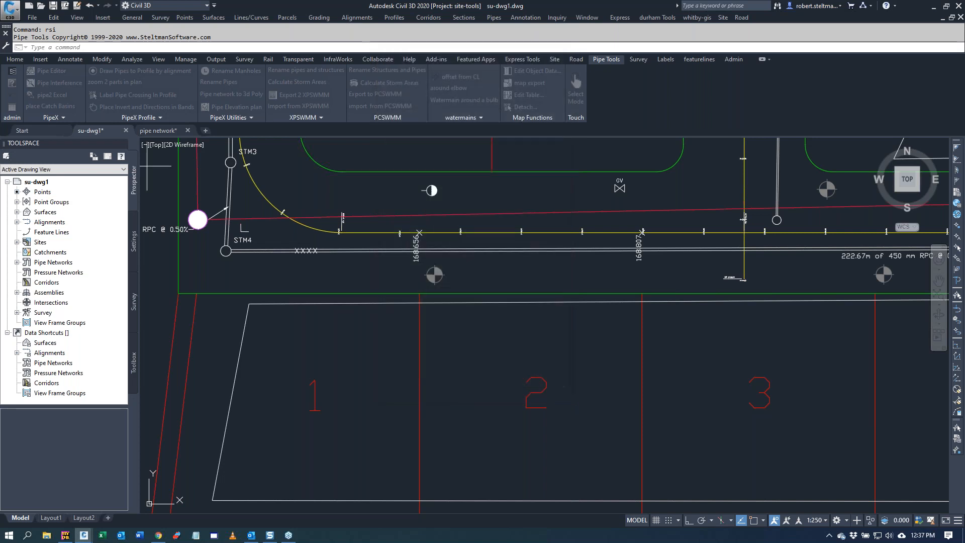
Step: Place a catch basin southwest of STM4 connected to STM4, and another in front of lot 1 connected to the storm pipe
left_click(195, 280)
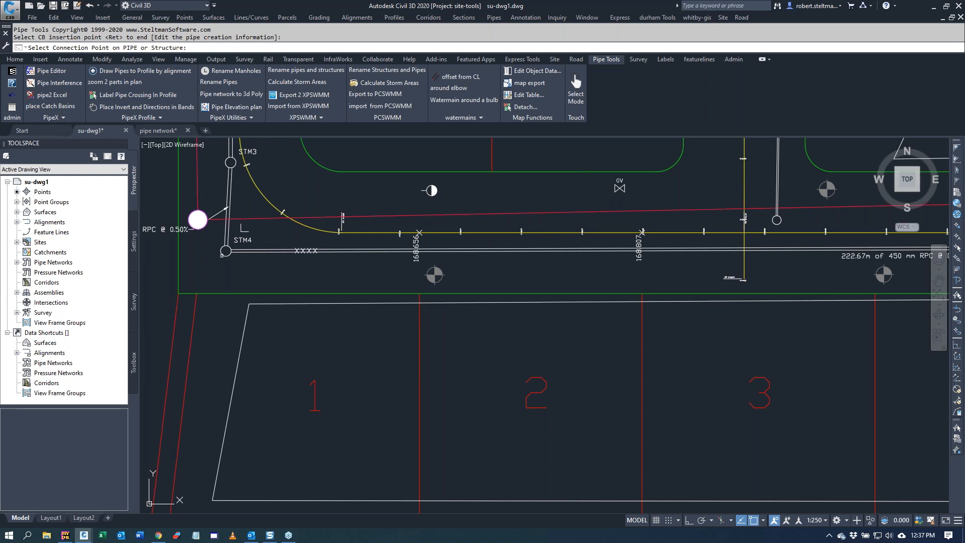
left_click(225, 252)
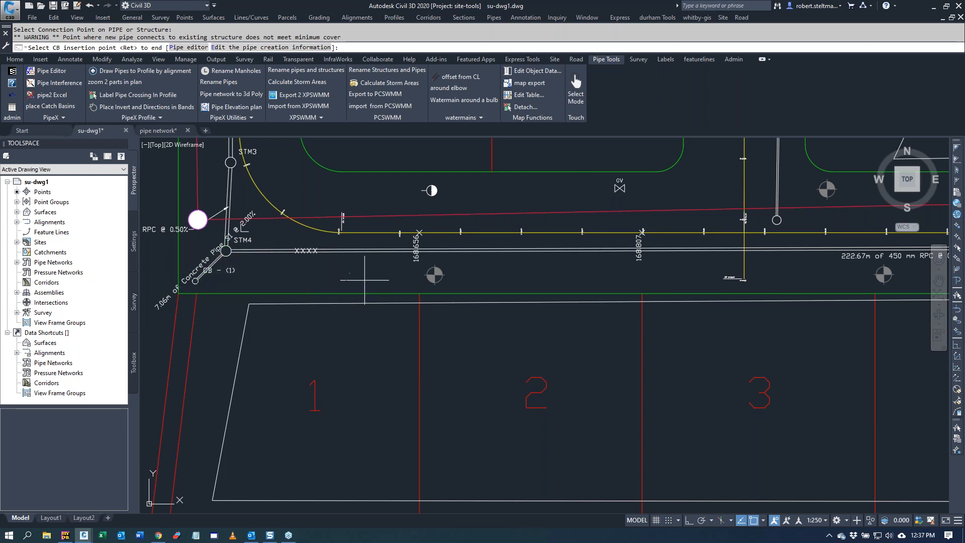
key("Return")
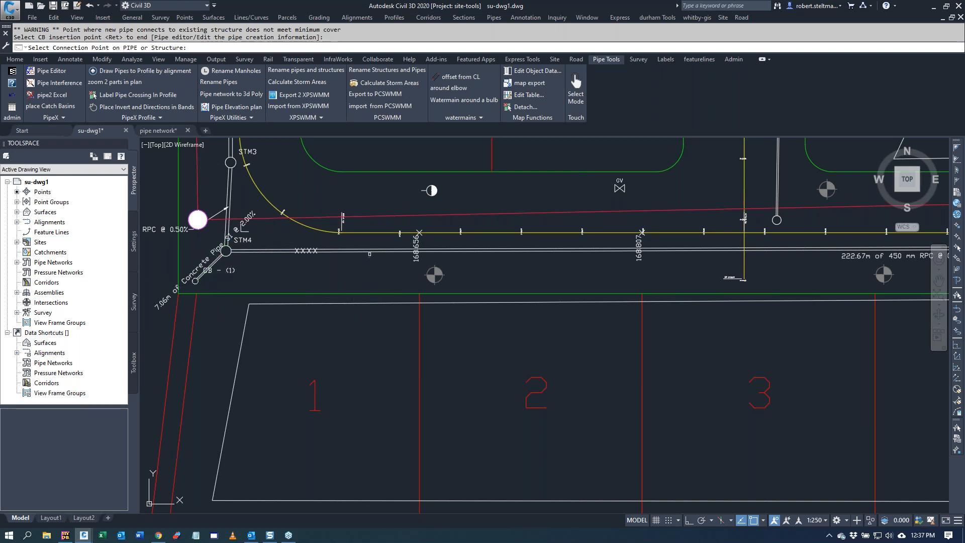
left_click(369, 252)
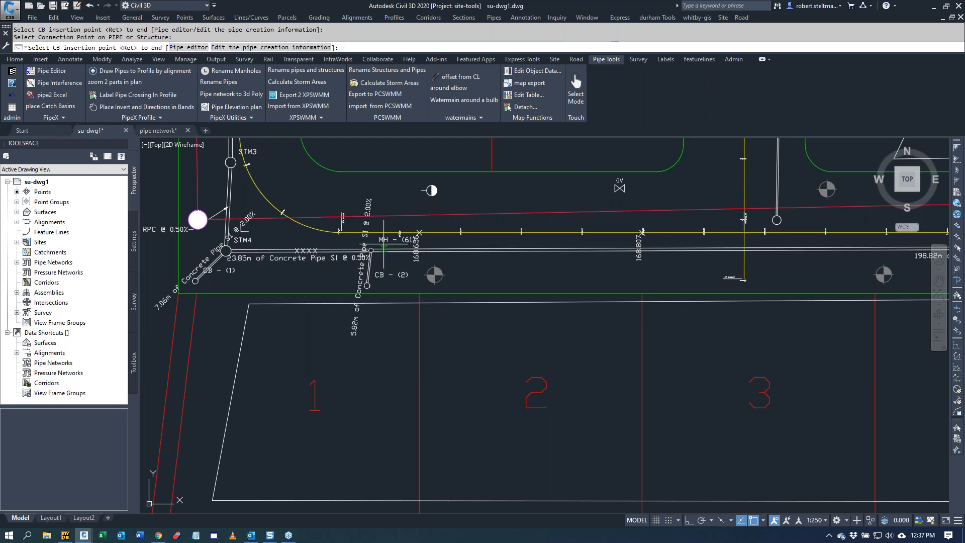
scroll(384, 244, "up", 4)
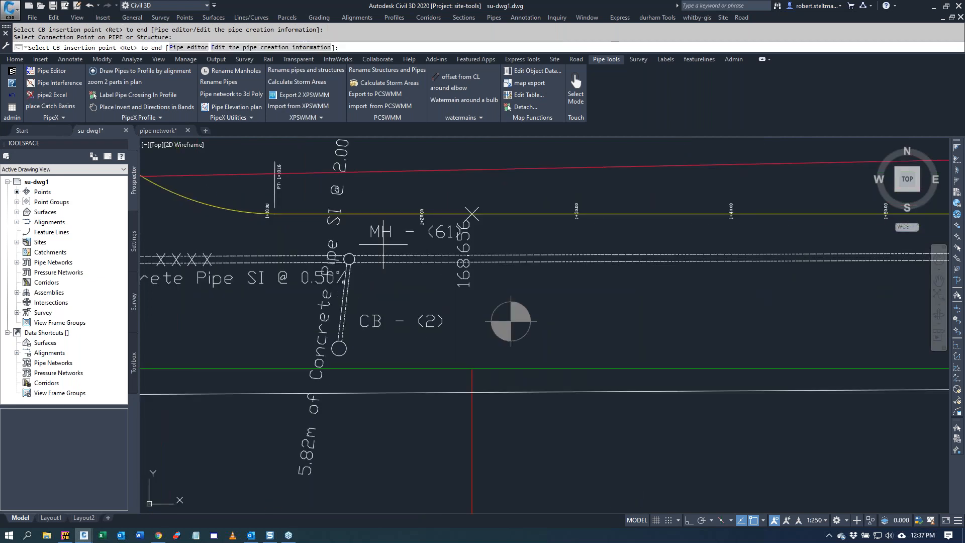
scroll(402, 271, "down", 2)
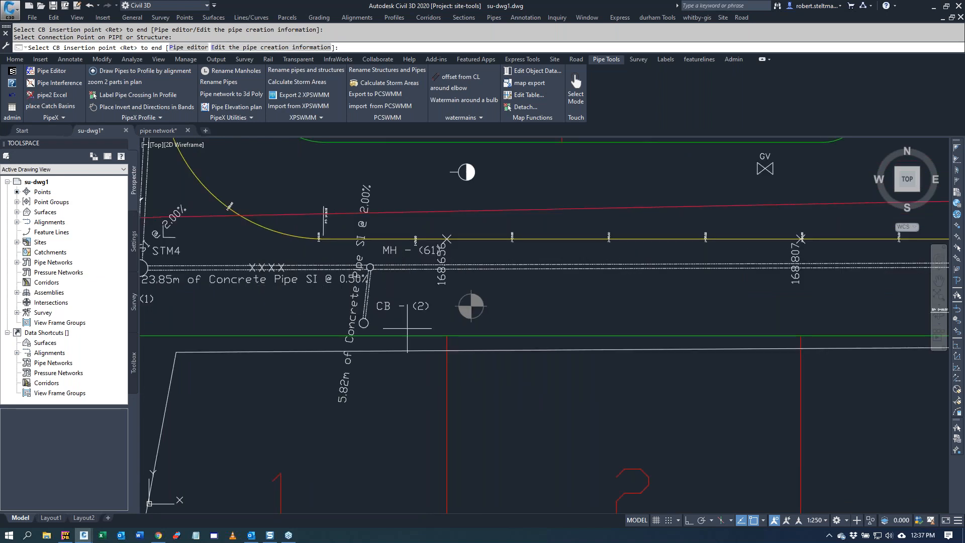
scroll(427, 322, "down", 2)
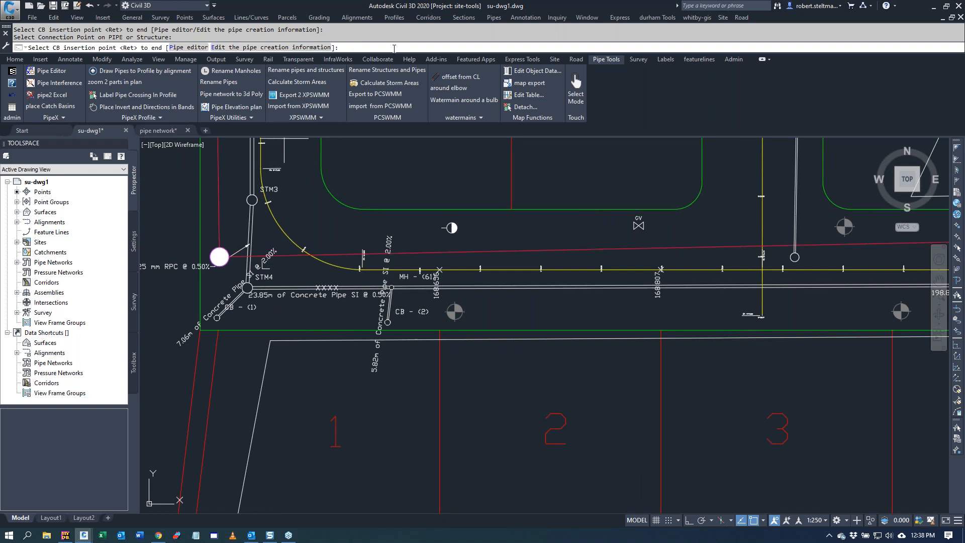
Step: Edit the pipe creation information to turn off breaking existing pipes and adding null structures
key("Return")
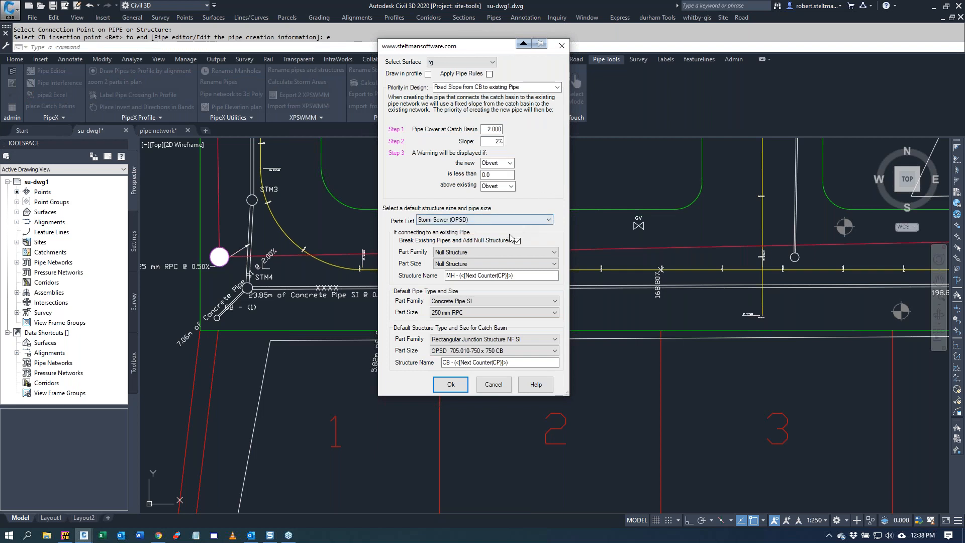
left_click(517, 241)
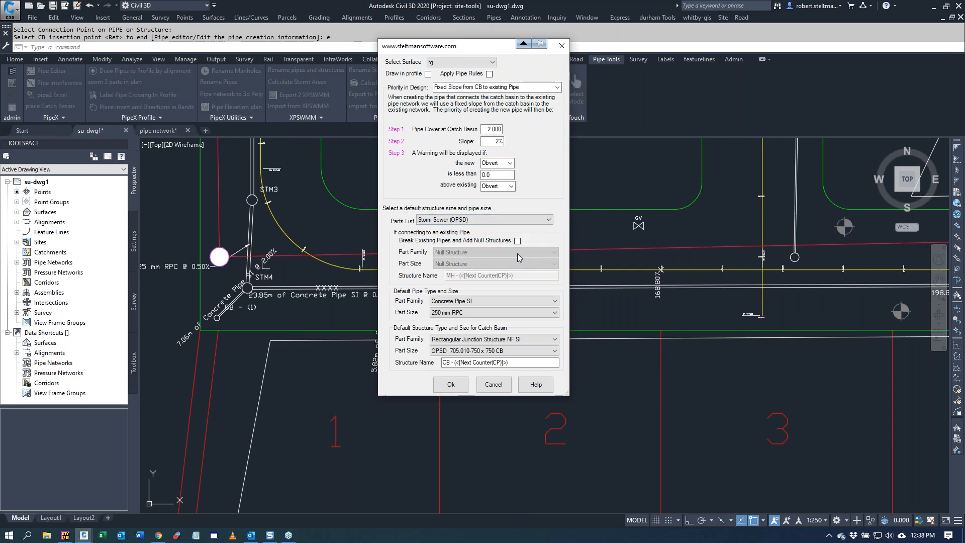
left_click(444, 386)
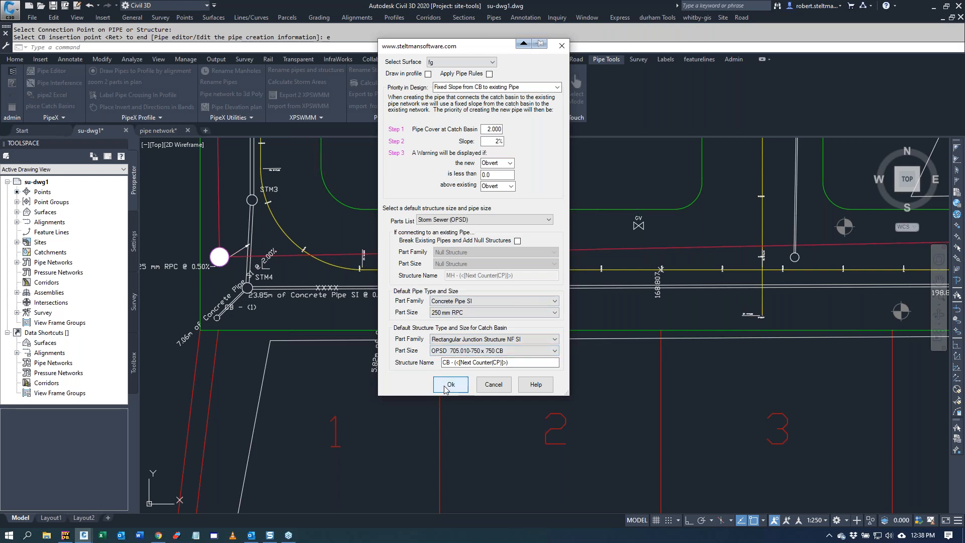
Step: Place a catch basin in front of lot 2 and connect it to the unbroken storm pipe
left_click(519, 322)
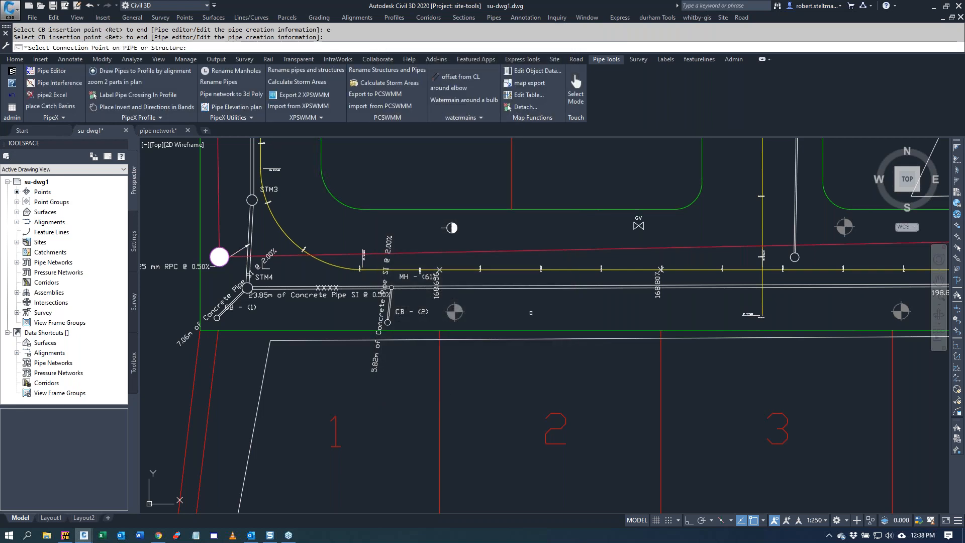
left_click(531, 289)
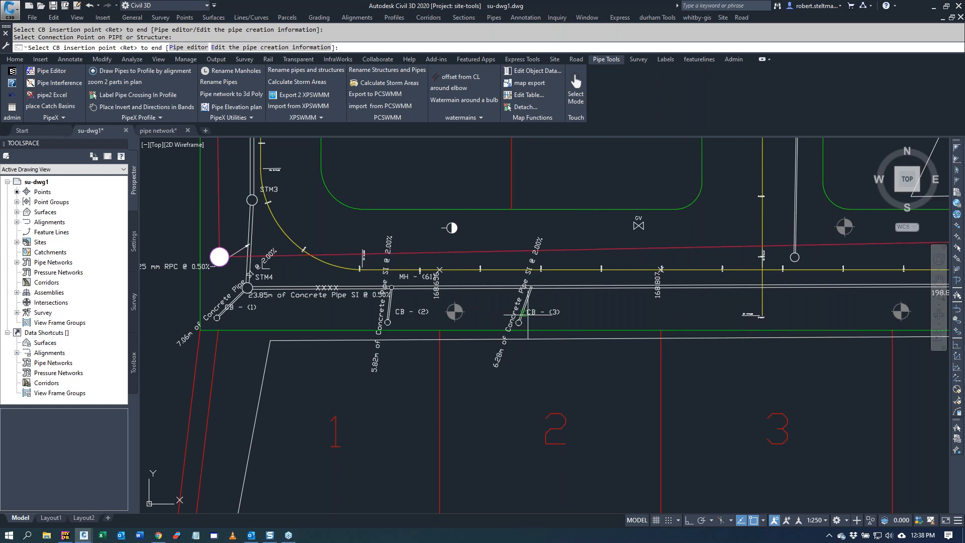
scroll(402, 257, "up", 4)
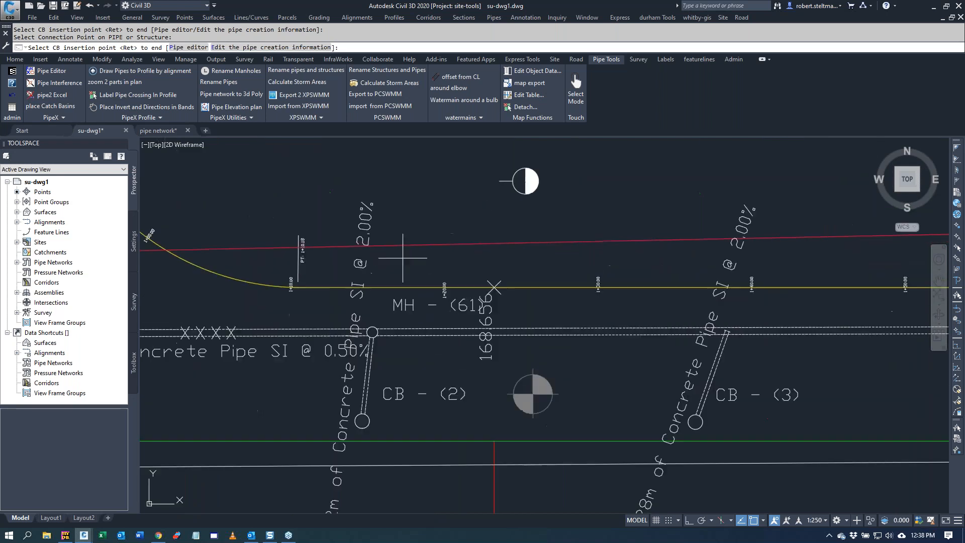
scroll(403, 257, "down", 2)
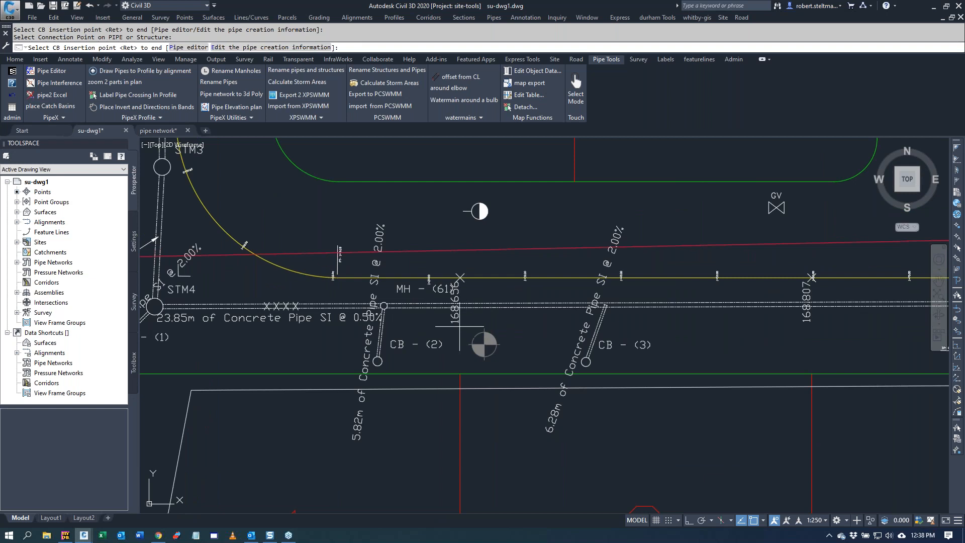
Step: Change the design priority to Variable Slope, to a fixed height above existing Pipe, with the new obvert 1 above the existing obvert
key("Return")
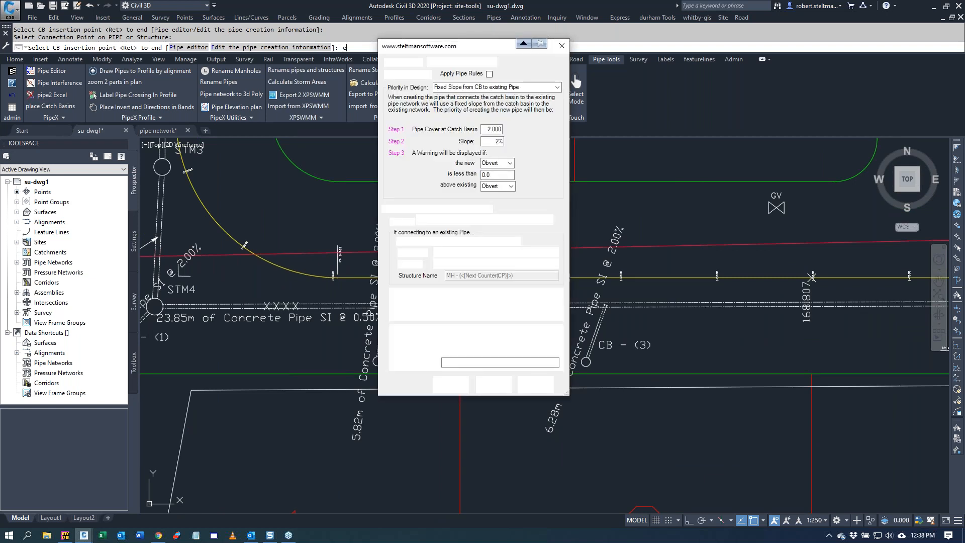
left_click(557, 88)
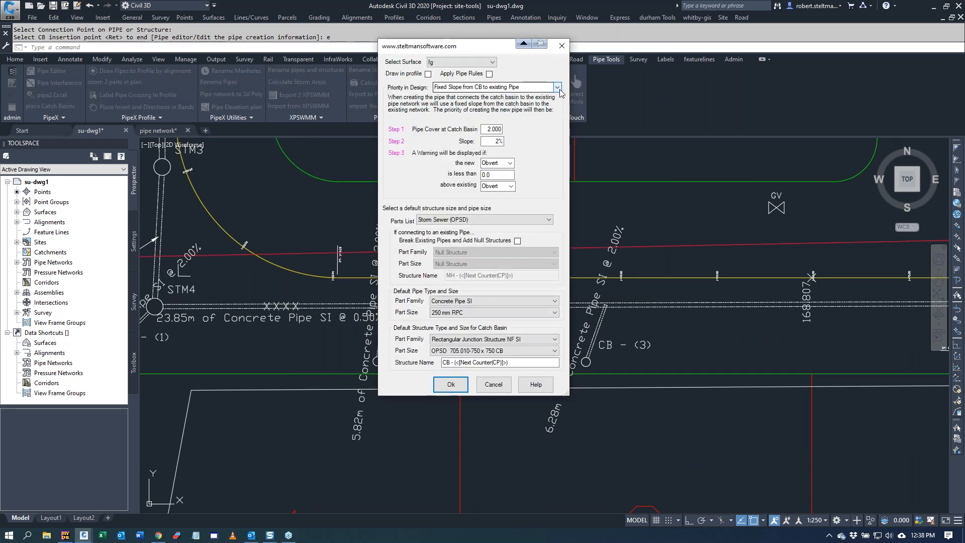
left_click(557, 87)
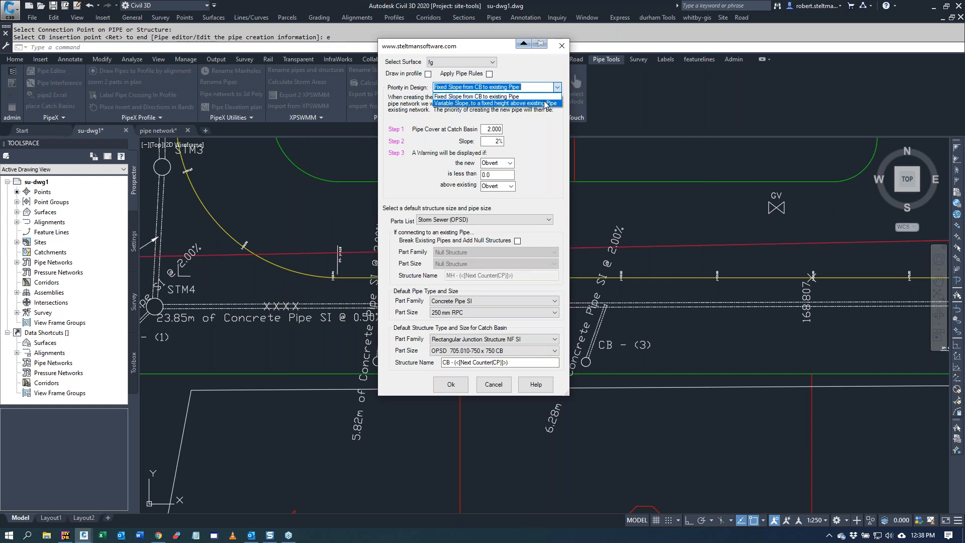
left_click(545, 104)
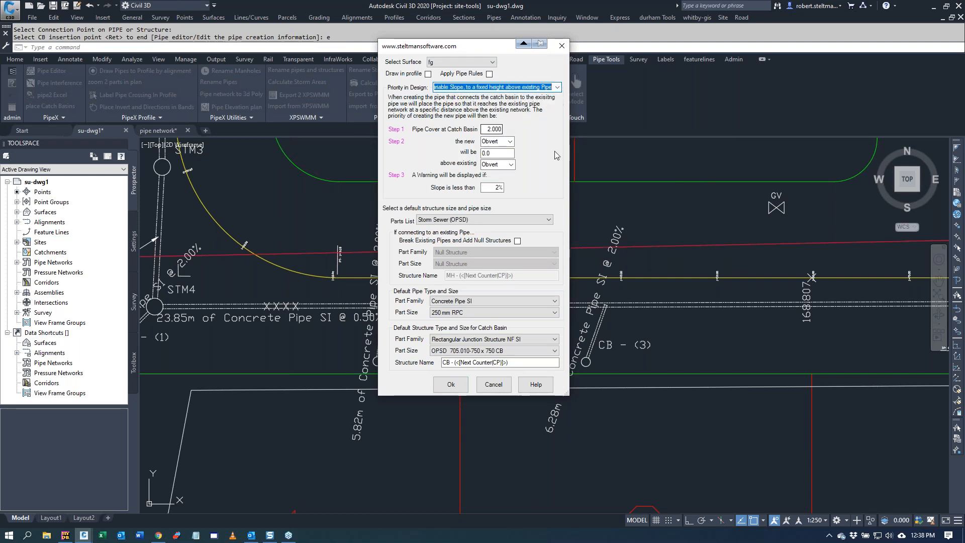
left_click(506, 153)
double_click(487, 152)
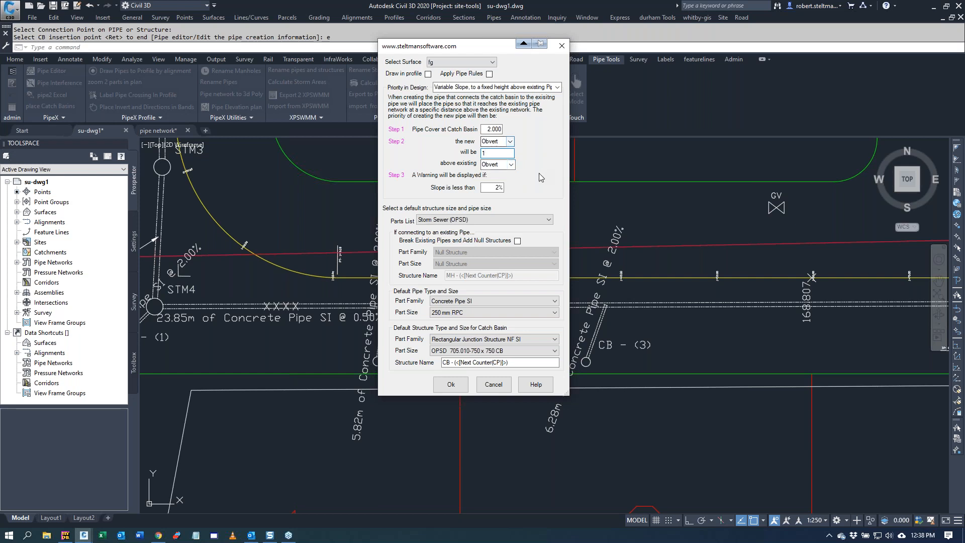
left_click(450, 385)
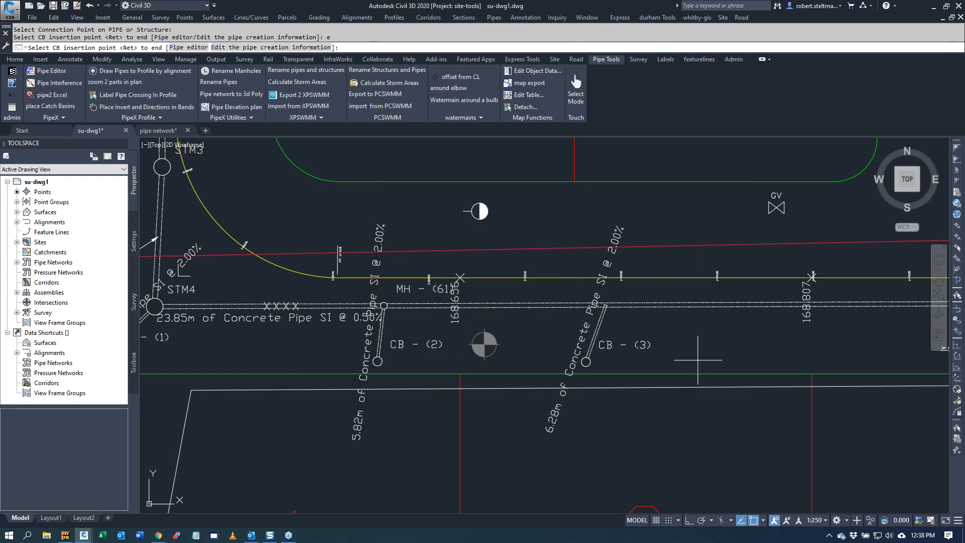
Step: Place another catch basin in front of lot 2, east of CB - (3), connected to the storm pipe, and undo all catch basin placements
key("Return")
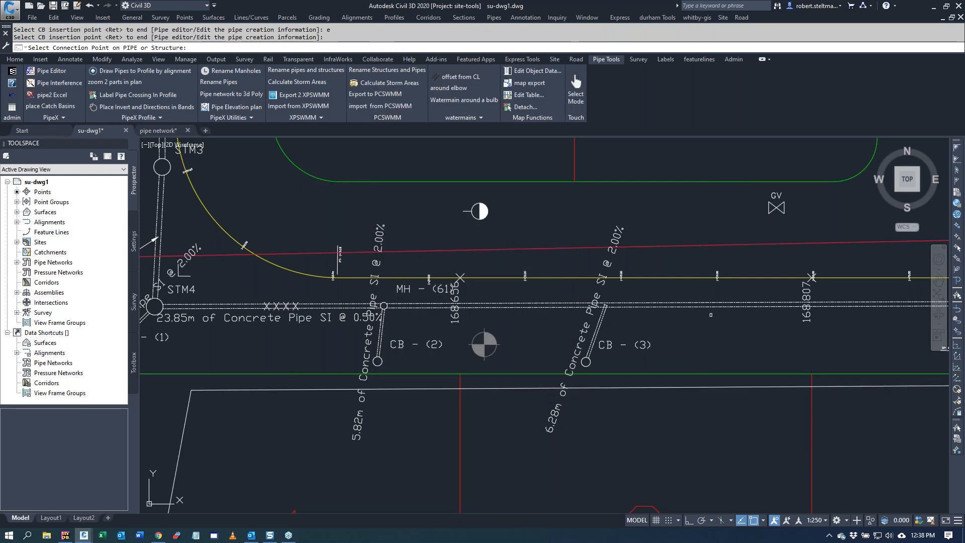
left_click(710, 305)
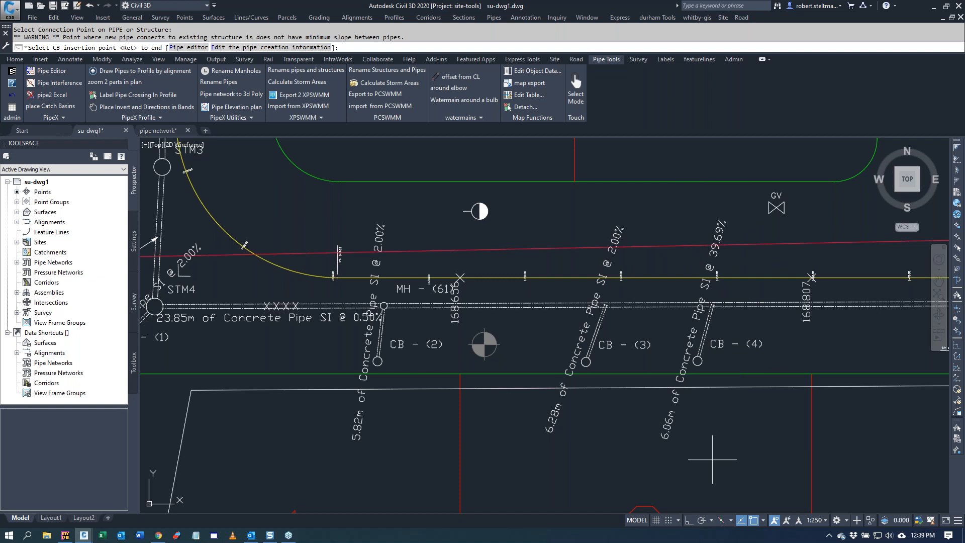
right_click(712, 358)
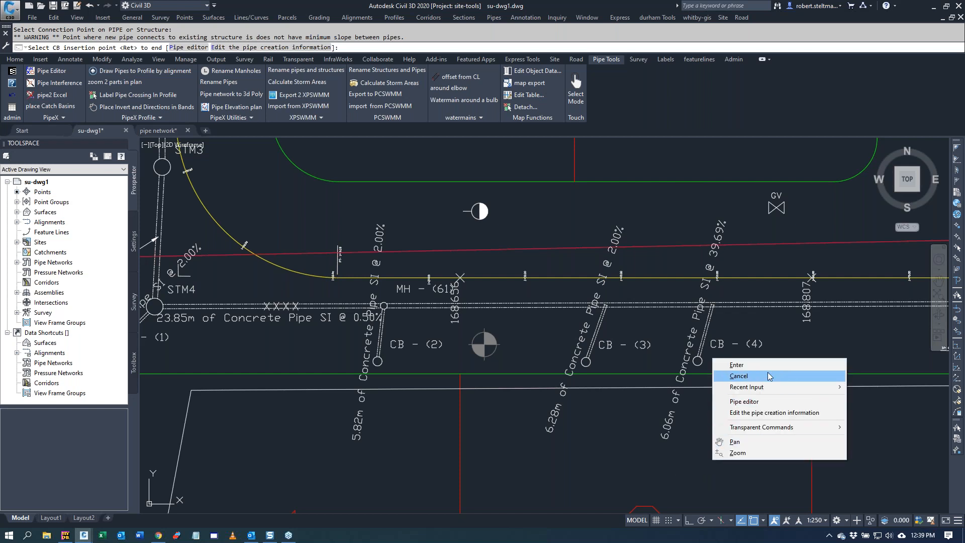
left_click(753, 365)
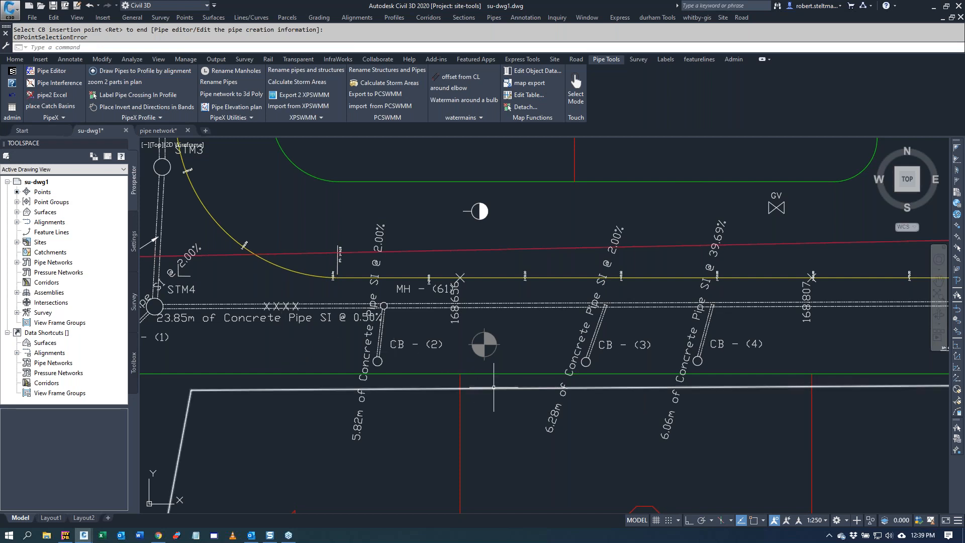
left_click(14, 97)
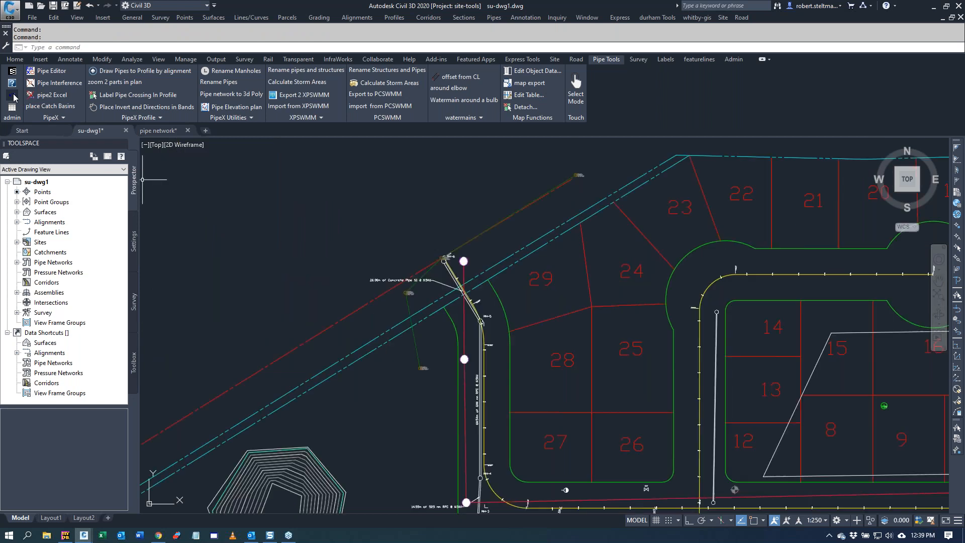
Step: Examine the dragged label of the concrete pipe between MH-5 and MH-6
scroll(490, 266, "down", 8)
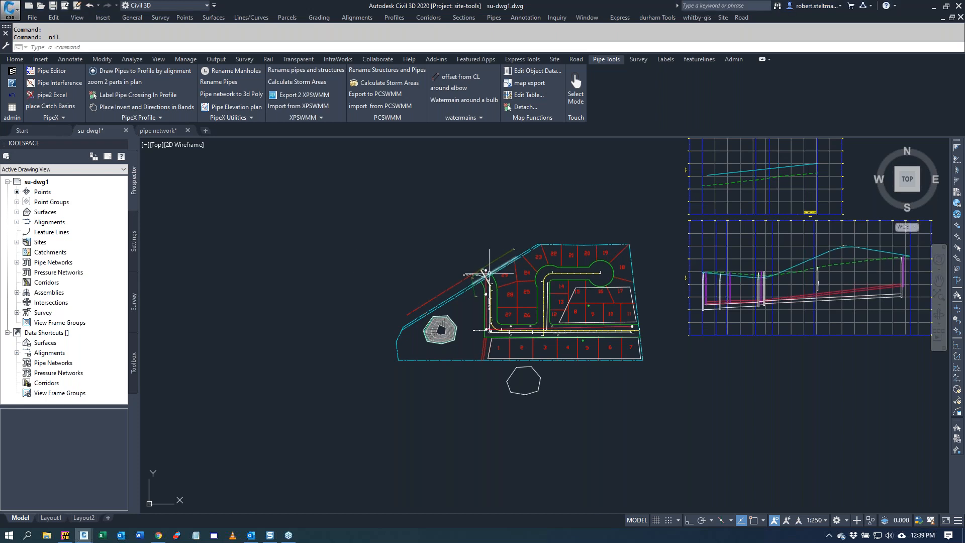
scroll(470, 274, "up", 4)
scroll(470, 274, "up", 6)
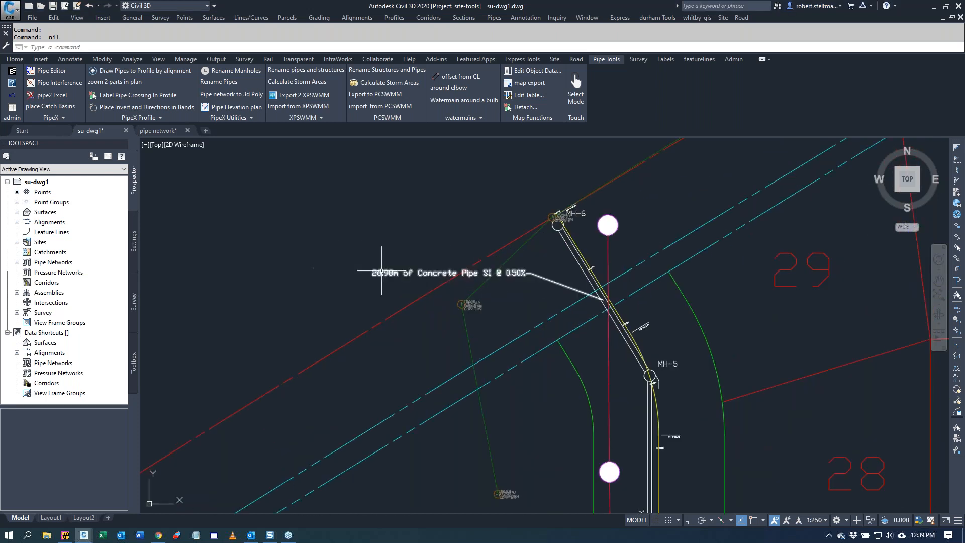
left_click(391, 272)
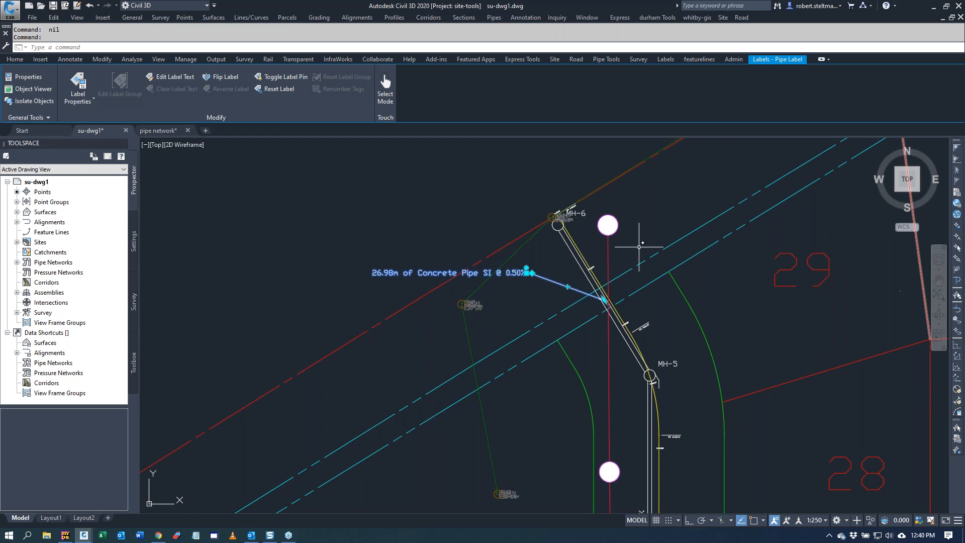
left_click(270, 223)
left_click(270, 223)
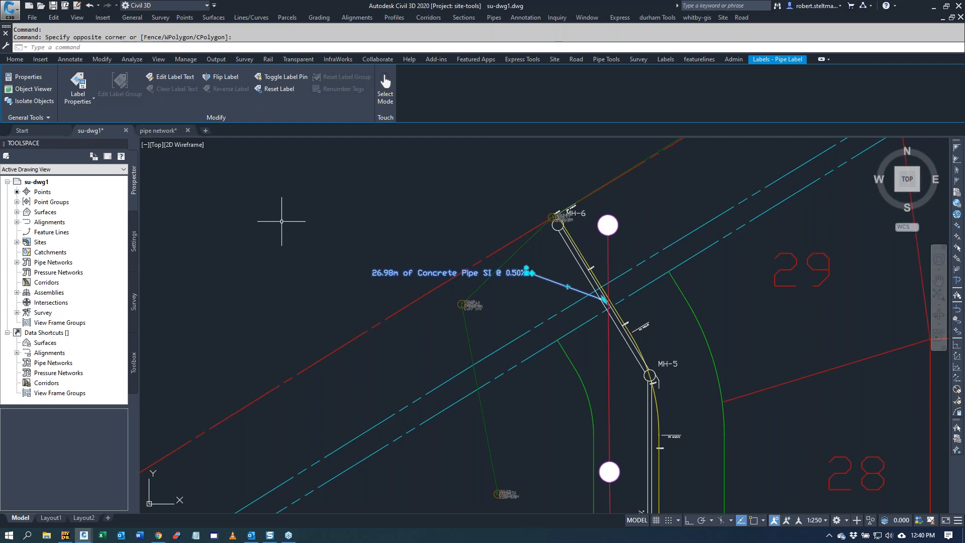
scroll(281, 219, "down", 4)
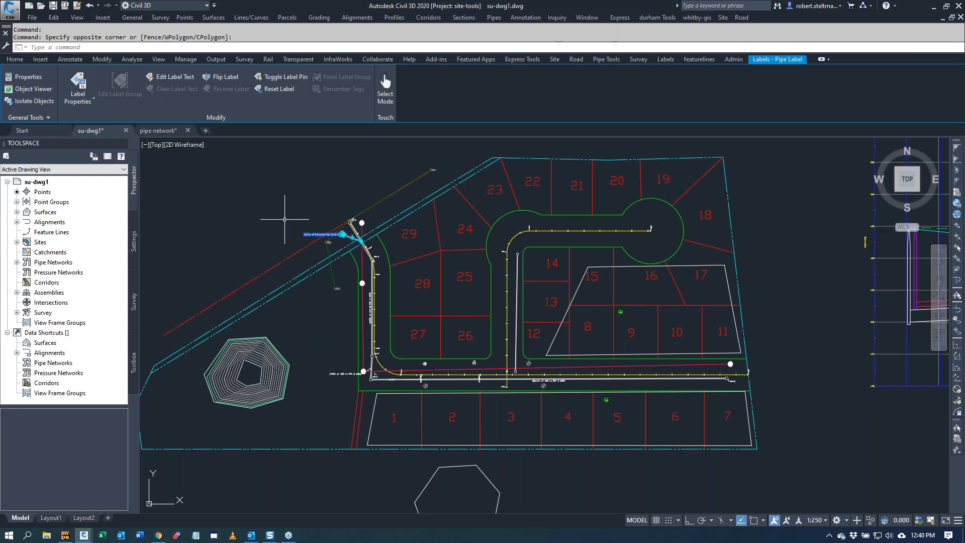
Step: Examine the storm and sanitary pipes and manholes in the lower profile view
scroll(477, 271, "down", 3)
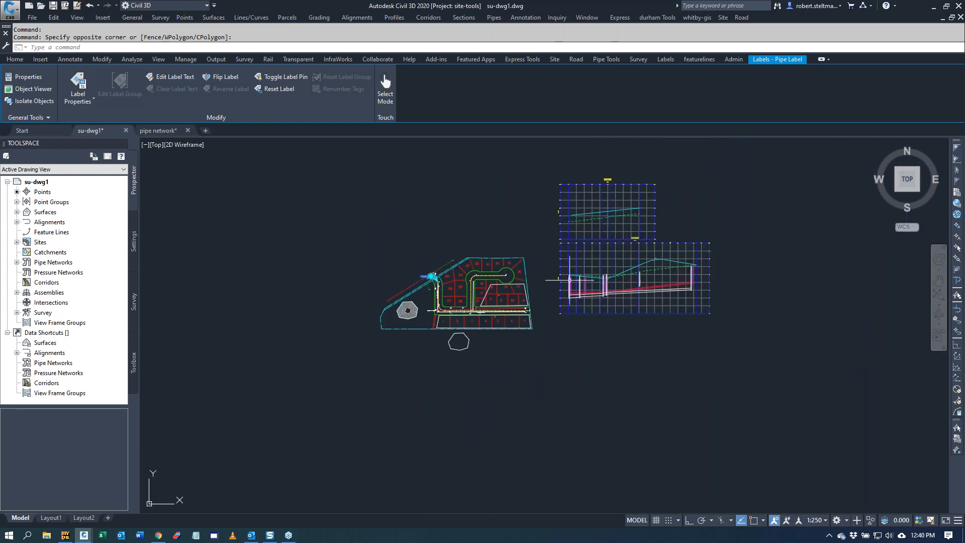
scroll(671, 219, "up", 2)
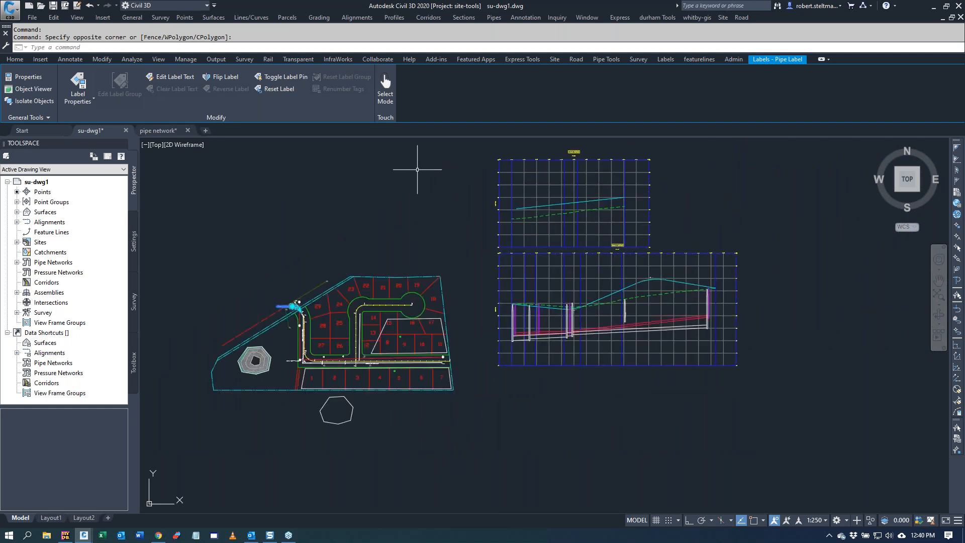
left_click(606, 59)
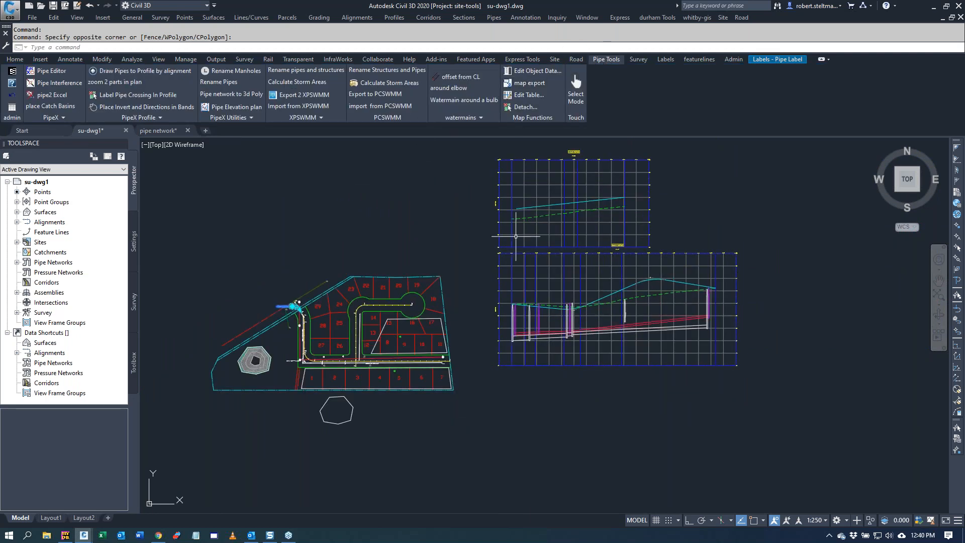
scroll(558, 354, "up", 3)
scroll(558, 354, "up", 2)
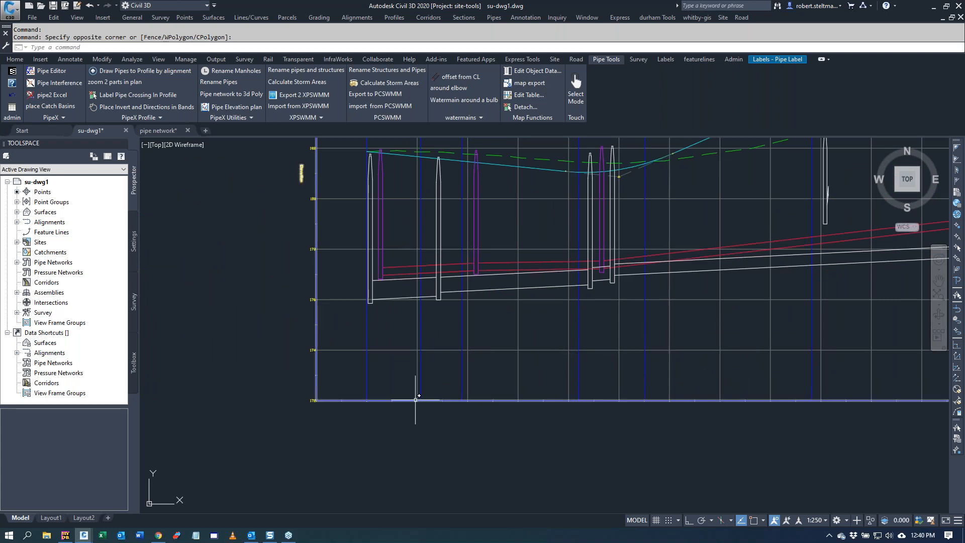
scroll(444, 374, "down", 2)
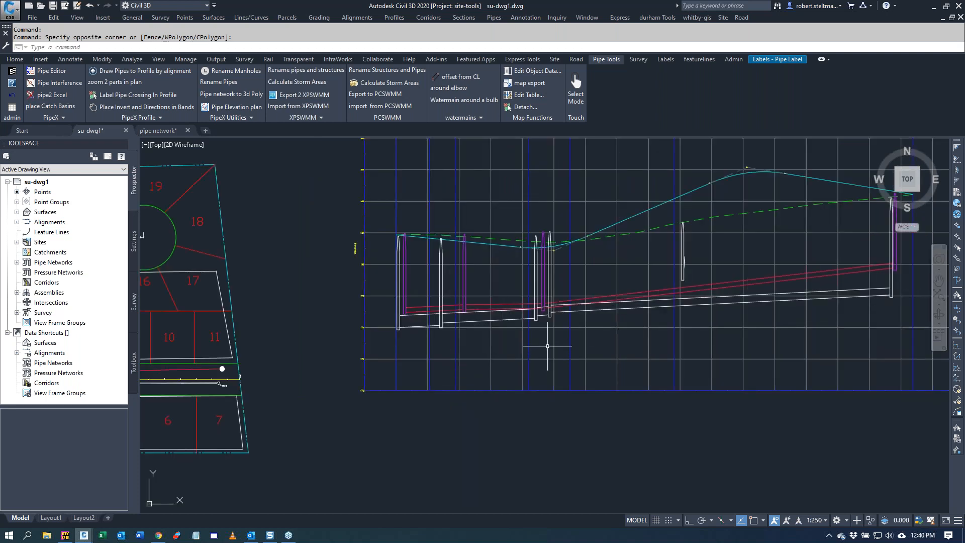
scroll(551, 329, "up", 4)
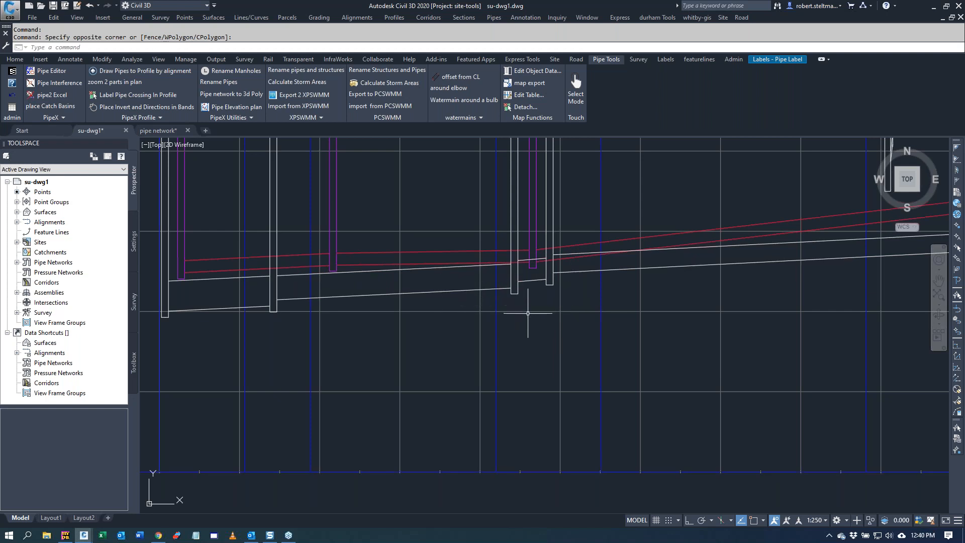
scroll(527, 314, "down", 3)
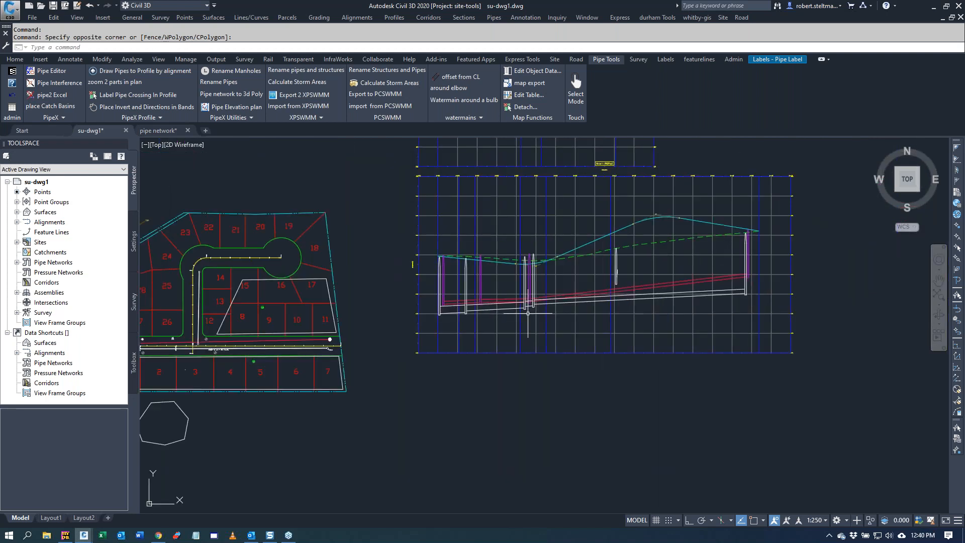
Step: Configure Place Invert and Directions in Bands to omit pipe units from the pipe size and to relink the networks
left_click(147, 108)
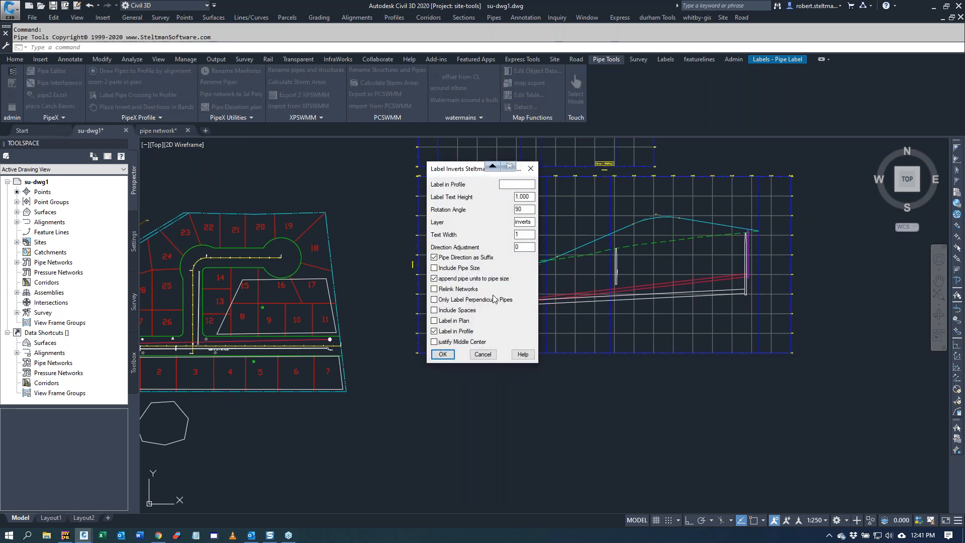
left_click(434, 279)
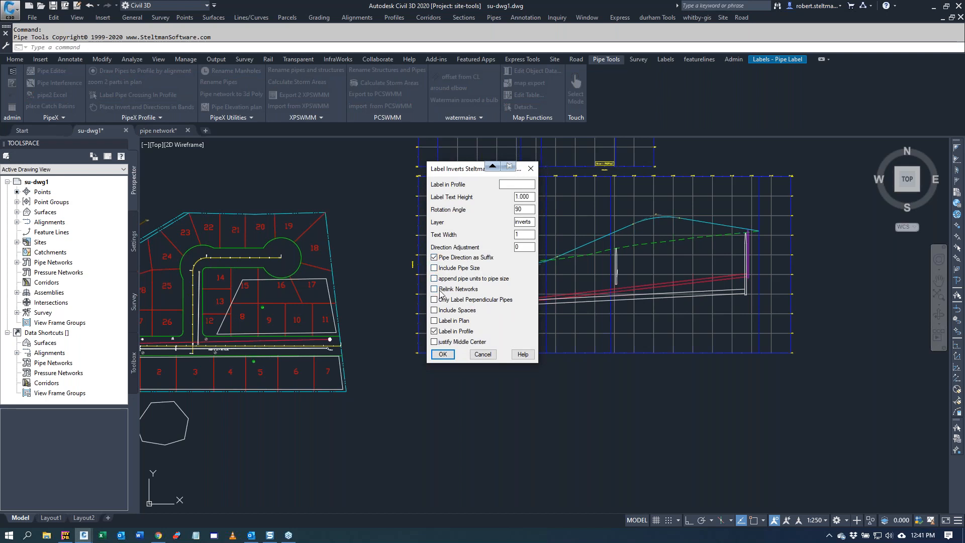
left_click(434, 331)
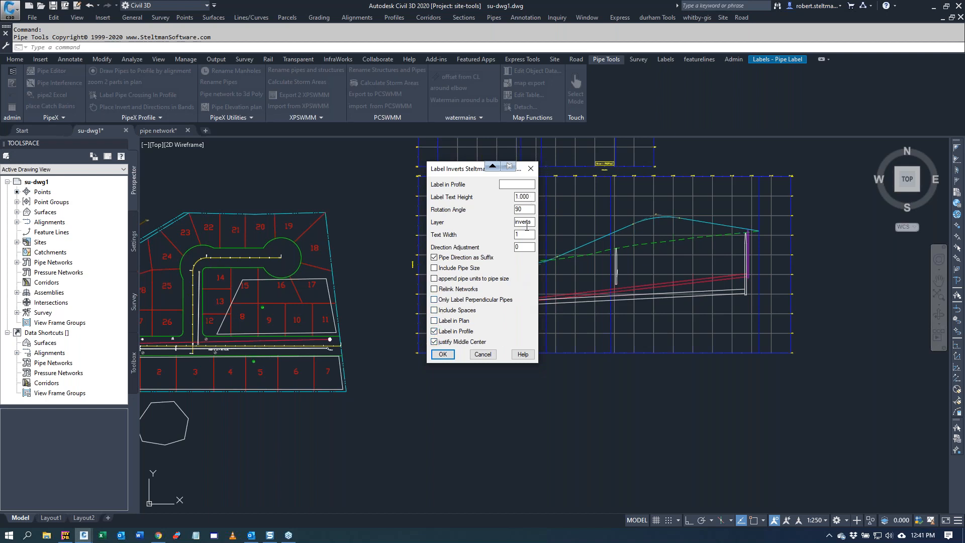
double_click(531, 247)
left_click(434, 289)
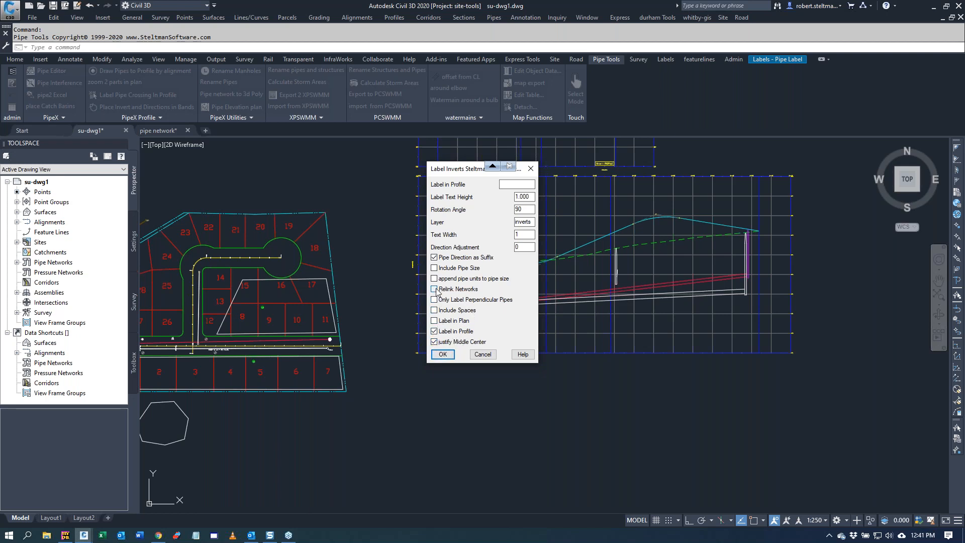
left_click(444, 355)
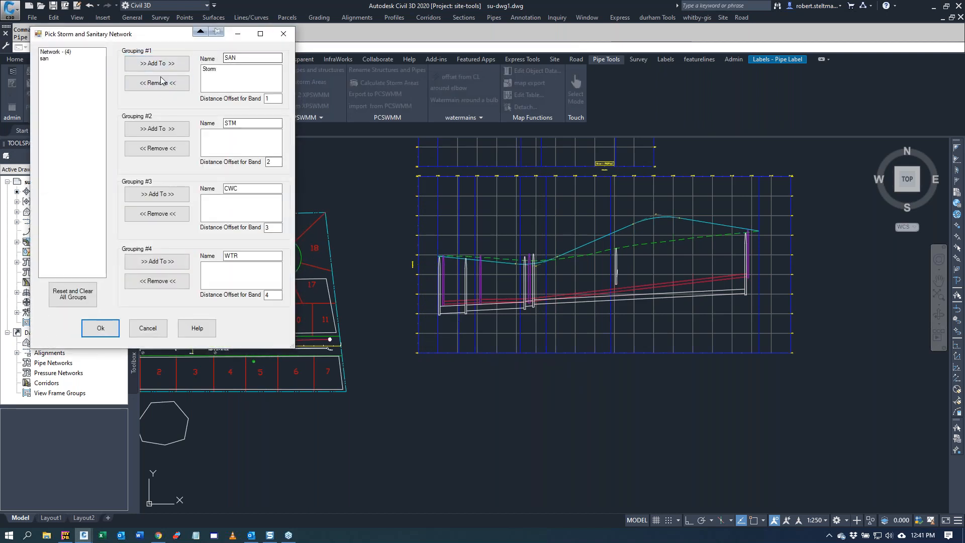
Step: Replace Storm with the san network in the SAN grouping and set its band offset to 10
left_click(209, 69)
left_click(158, 83)
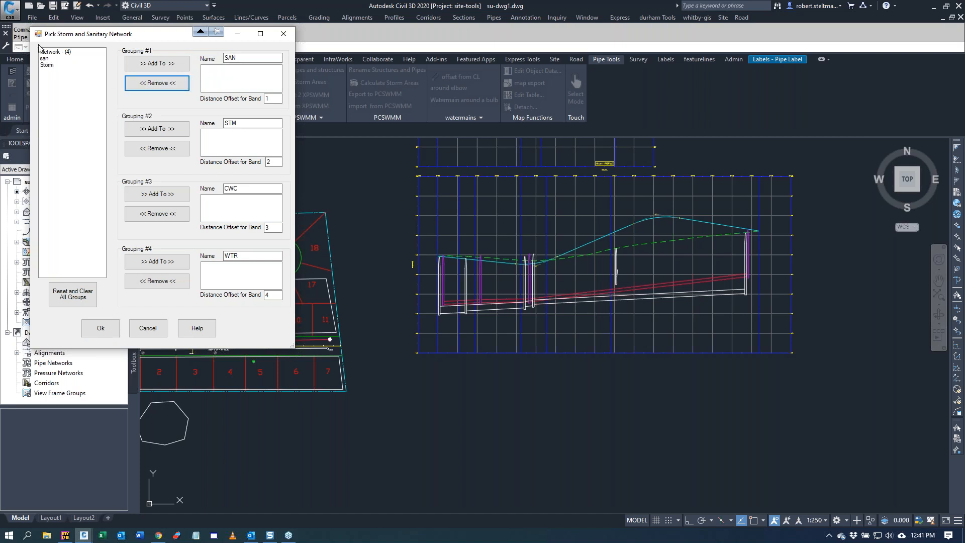
left_click(48, 59)
left_click(161, 65)
left_click(280, 99)
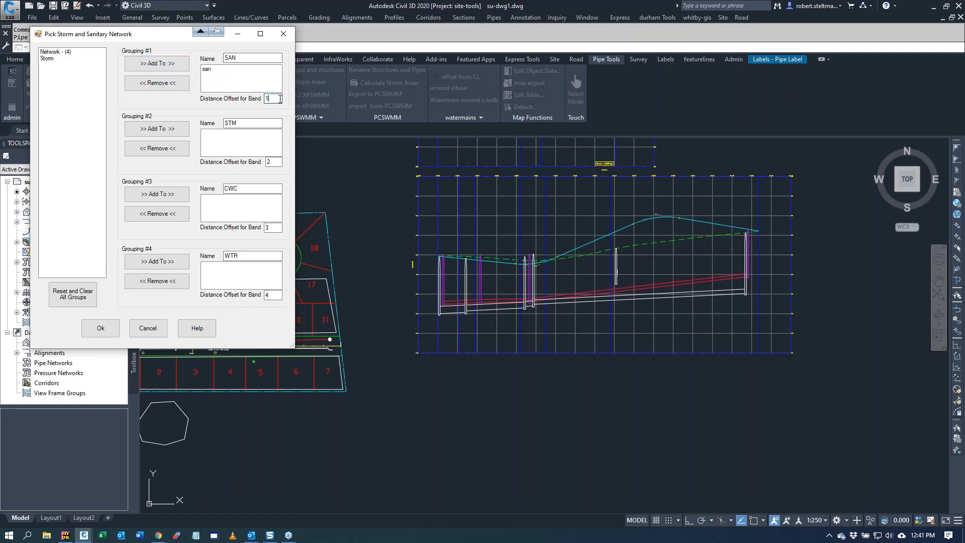
type("0")
Step: Add Network - (4) and Storm to the STM grouping with a band offset of 20, and generate the invert labels
left_click(50, 53)
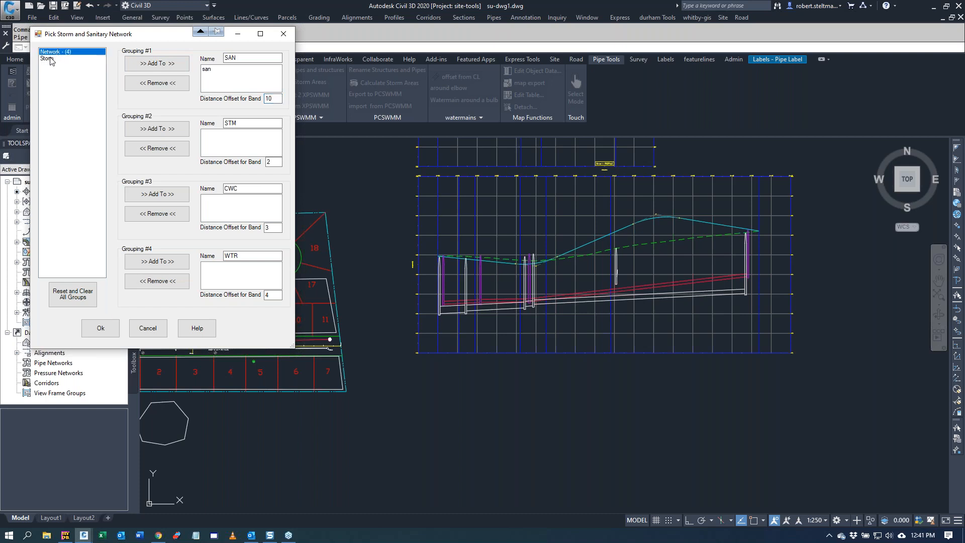
left_click(51, 58, "shift")
left_click(157, 129)
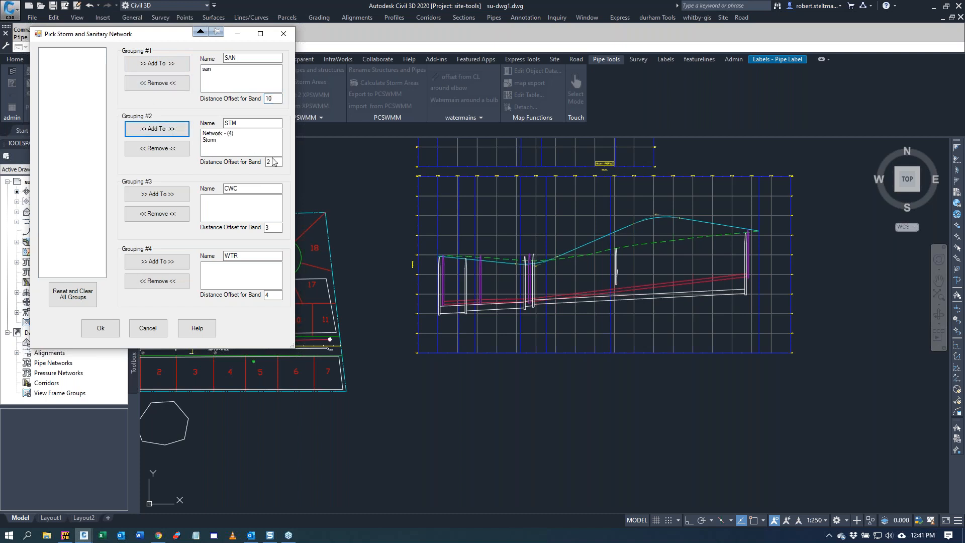
left_click(277, 162)
type("0")
left_click(101, 329)
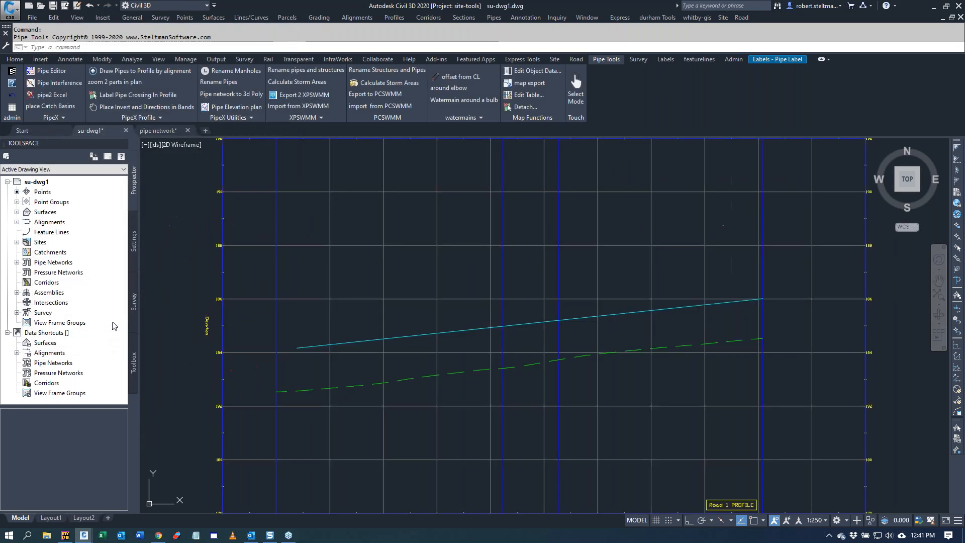
Step: Examine the invert and direction labels below the lower profile view for both networks
scroll(479, 266, "down", 3)
scroll(475, 352, "up", 3)
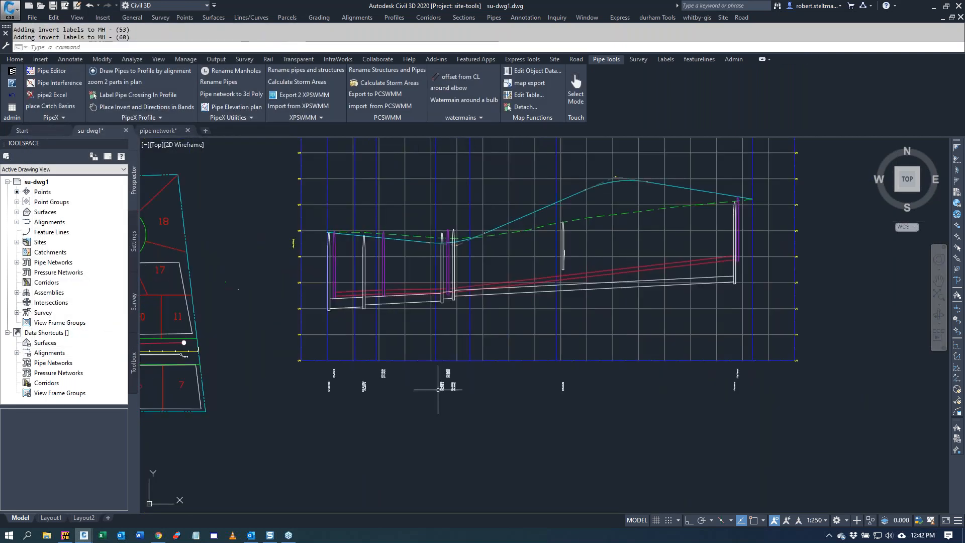
scroll(465, 400, "up", 4)
scroll(216, 410, "down", 2)
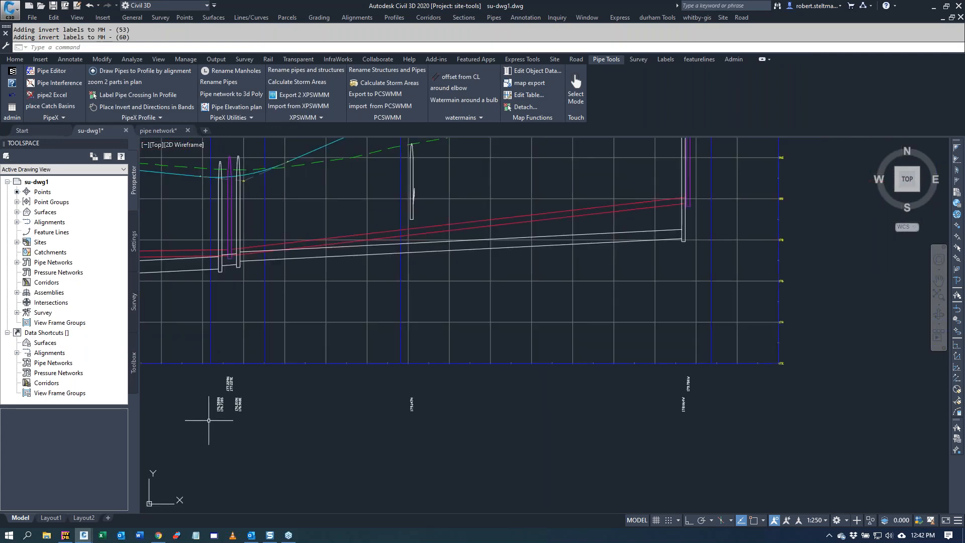
scroll(209, 418, "up", 3)
scroll(209, 418, "up", 2)
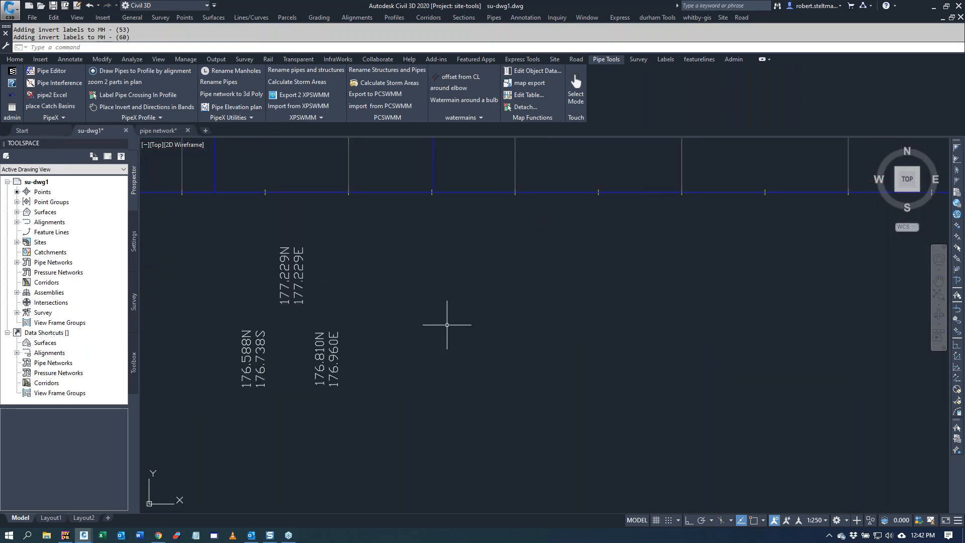
scroll(445, 330, "down", 4)
scroll(444, 330, "down", 3)
scroll(441, 330, "down", 3)
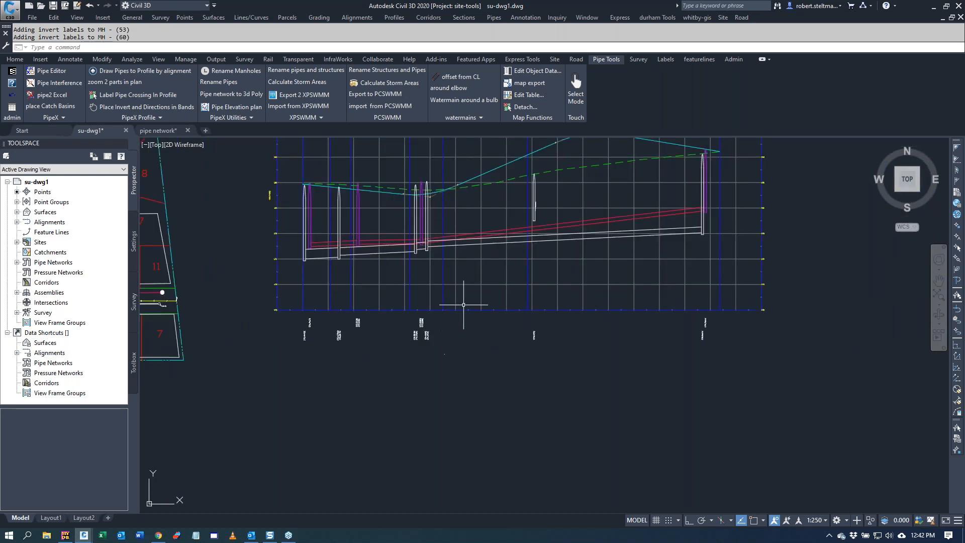
scroll(420, 339, "up", 5)
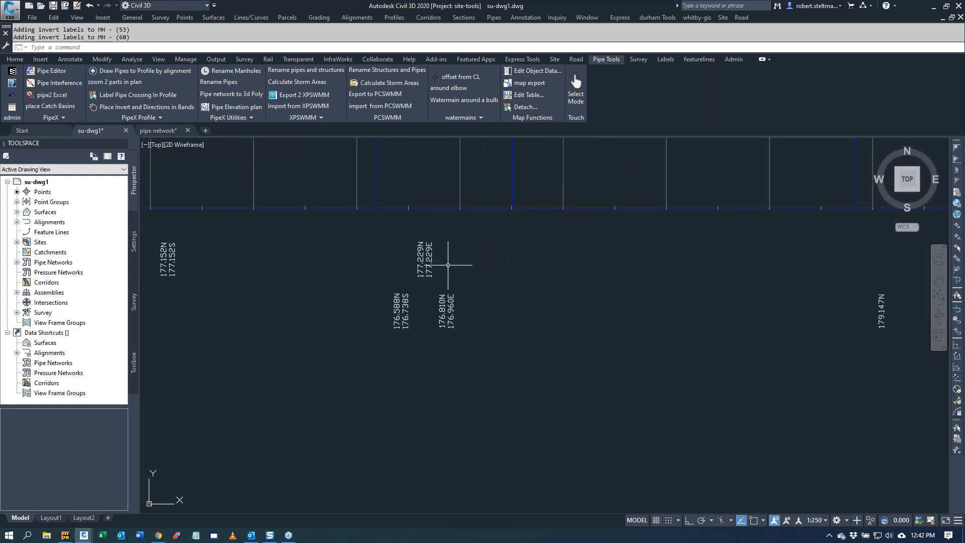
scroll(568, 284, "down", 5)
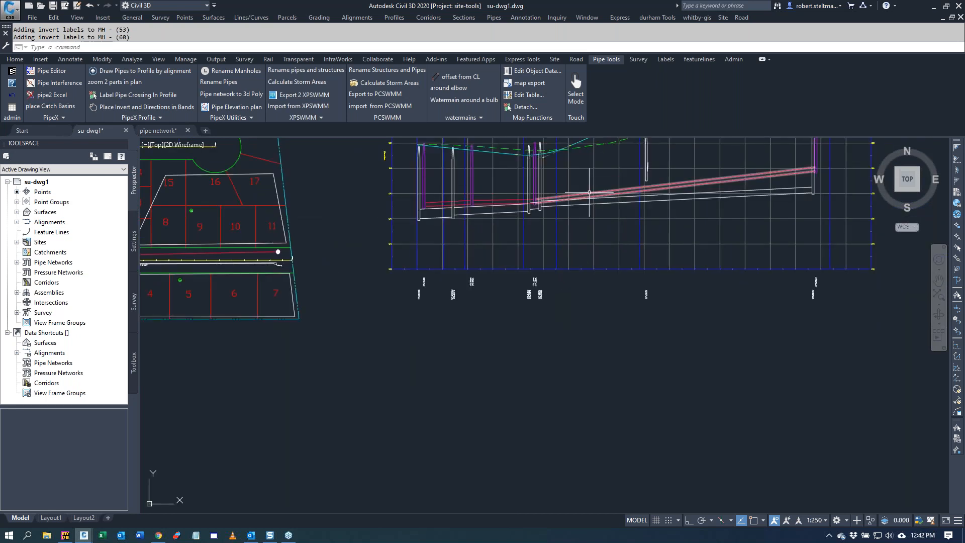
Step: Raise the long sanitary pipe's lower end to an invert of about 179.5 in the profile and check the updated band label
left_click(585, 195)
scroll(540, 191, "up", 5)
scroll(539, 191, "up", 5)
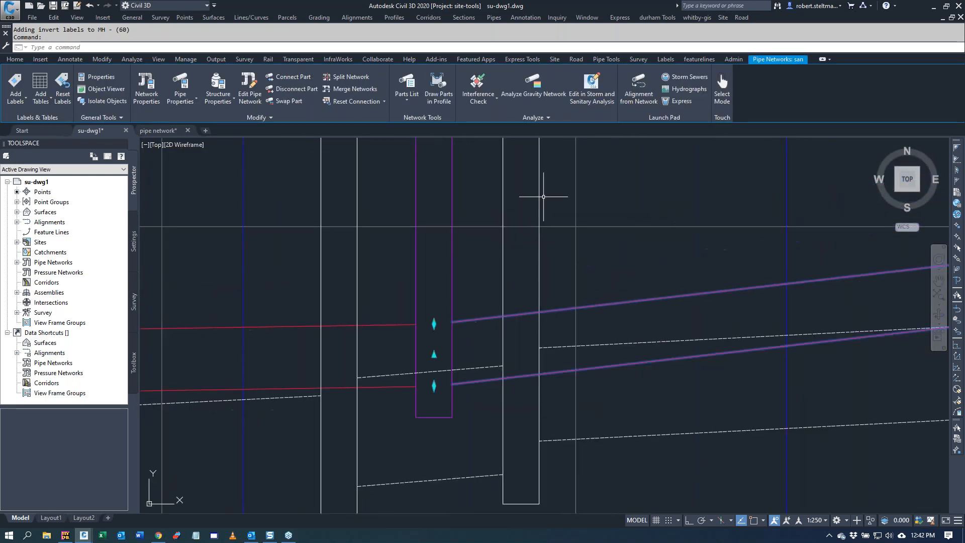
left_click(436, 356)
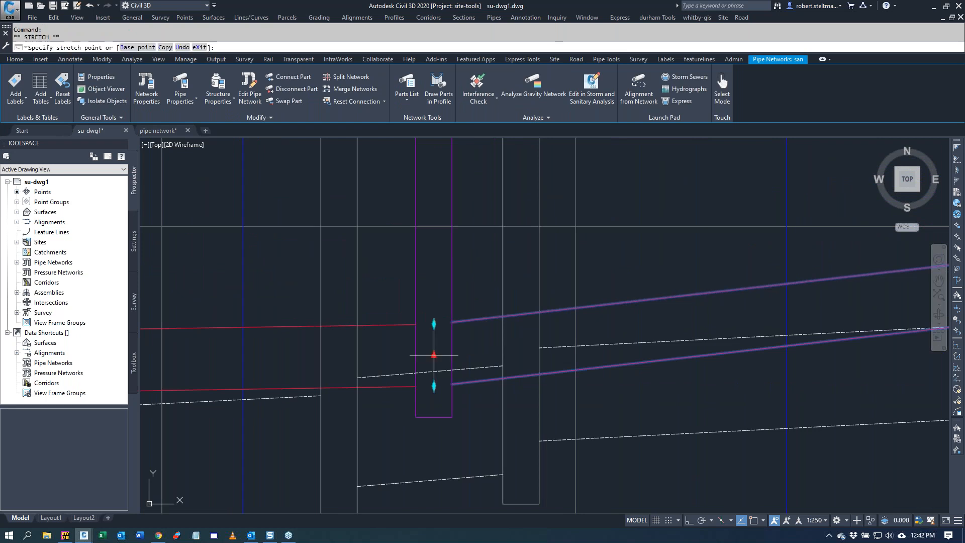
scroll(435, 355, "down", 5)
scroll(435, 354, "down", 5)
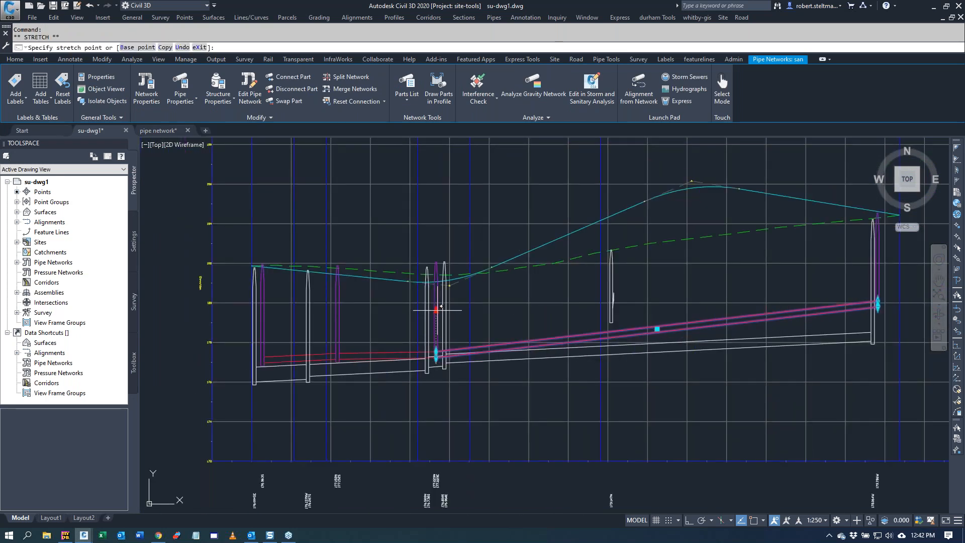
left_click(436, 308)
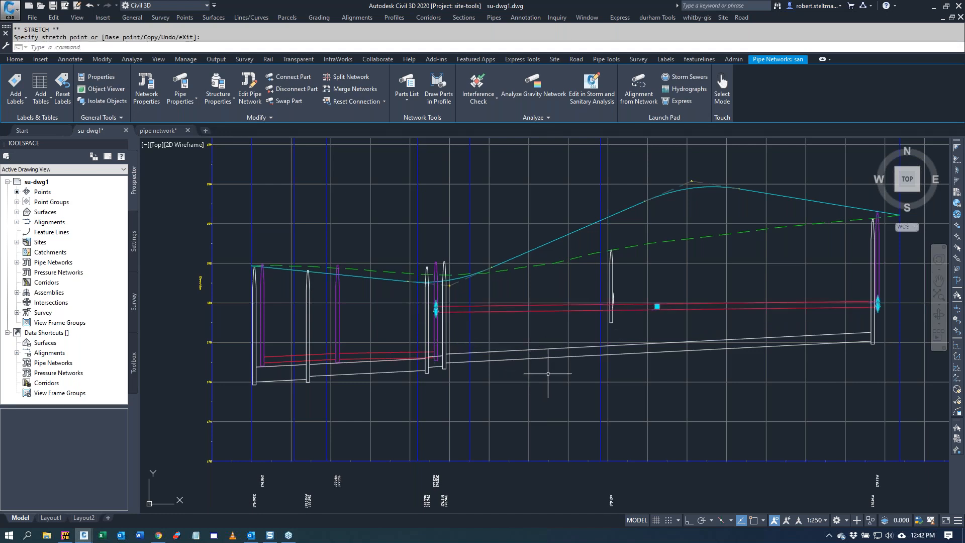
scroll(442, 510, "up", 5)
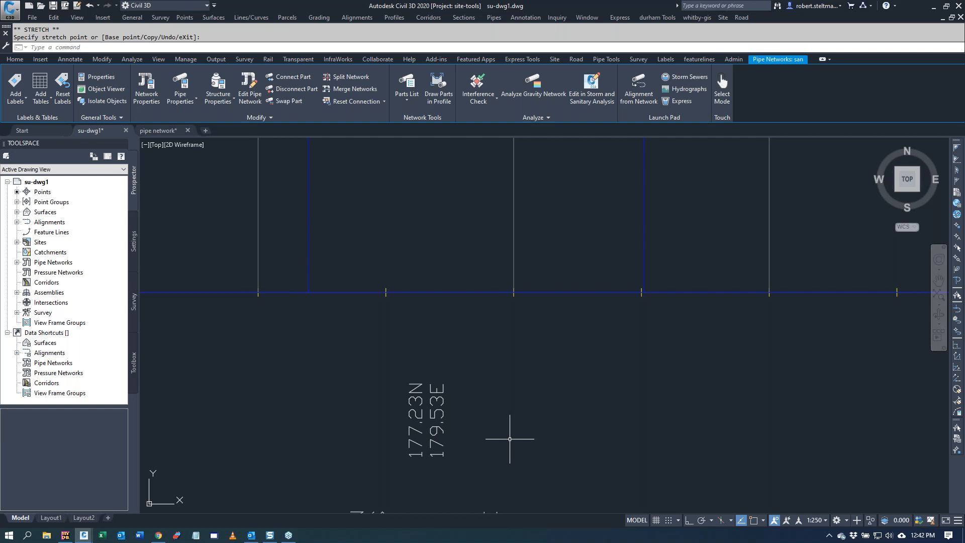
scroll(509, 439, "down", 6)
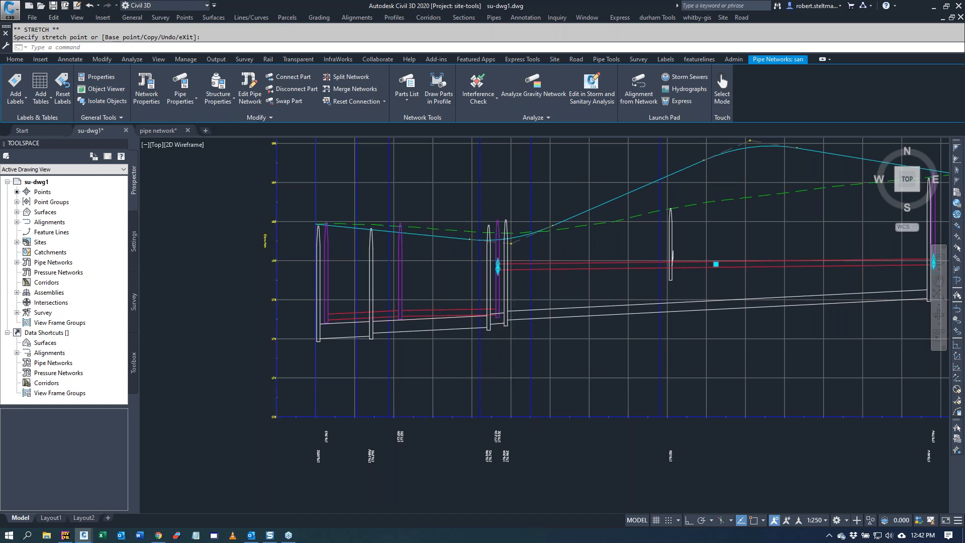
scroll(516, 319, "down", 1)
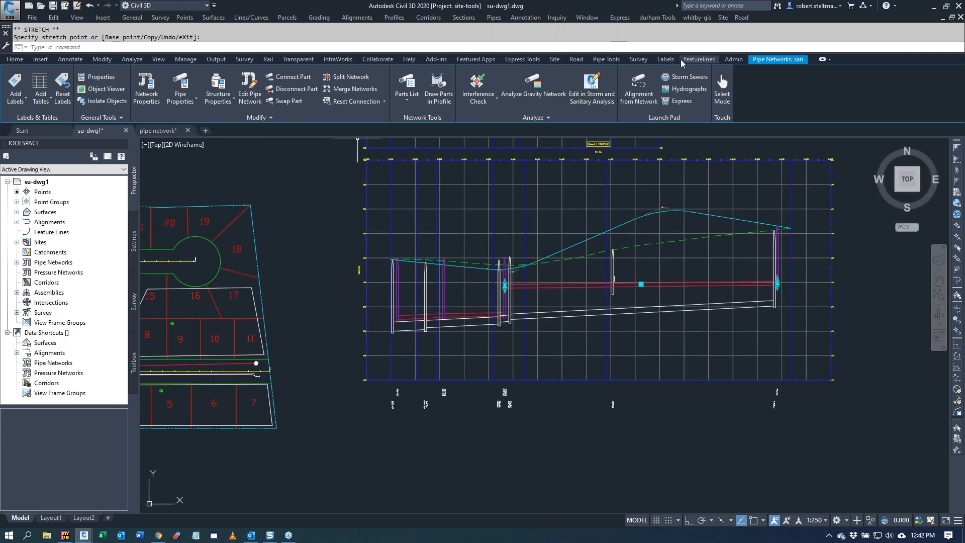
Step: Create drop structures in the profile for all manholes, using a maximum drop of 1 and standard T-1003.01 type c
left_click(606, 59)
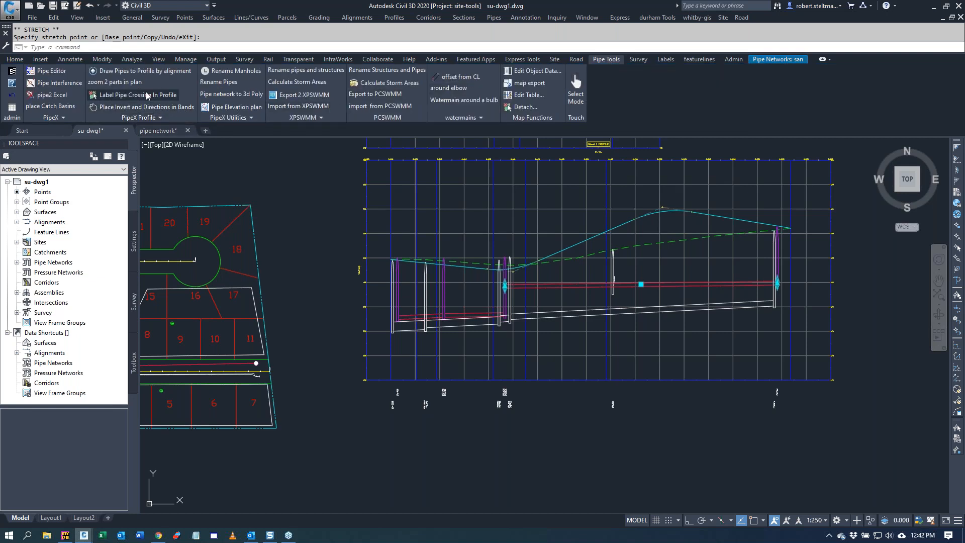
left_click(136, 119)
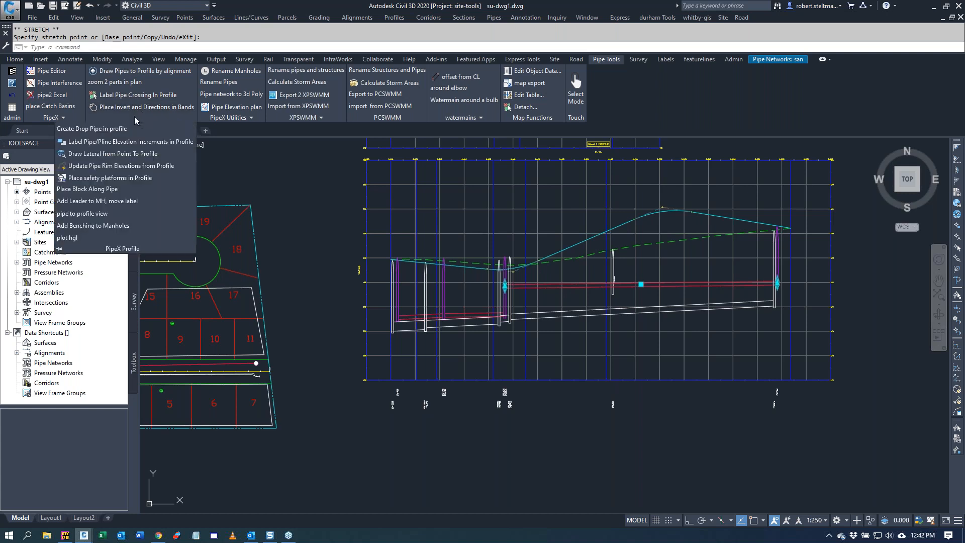
left_click(107, 129)
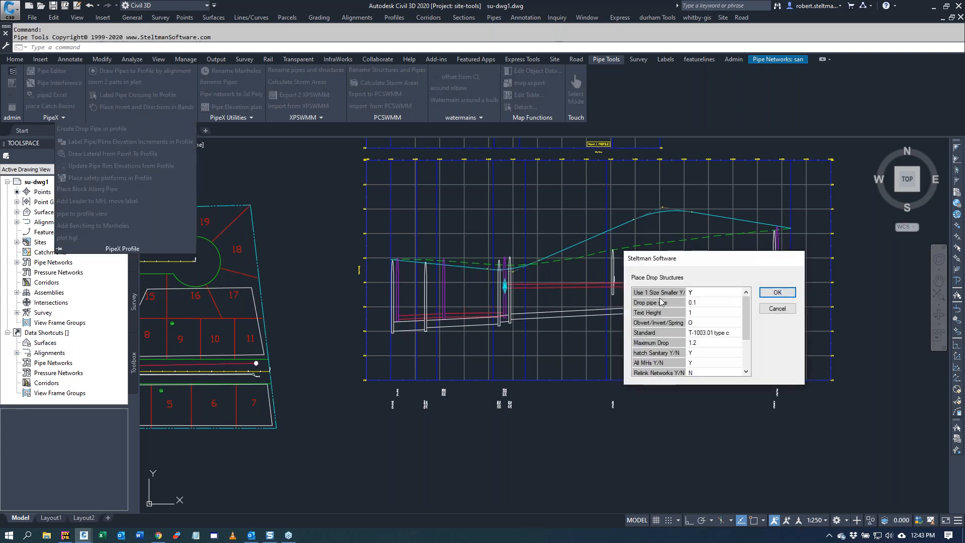
left_click(702, 343)
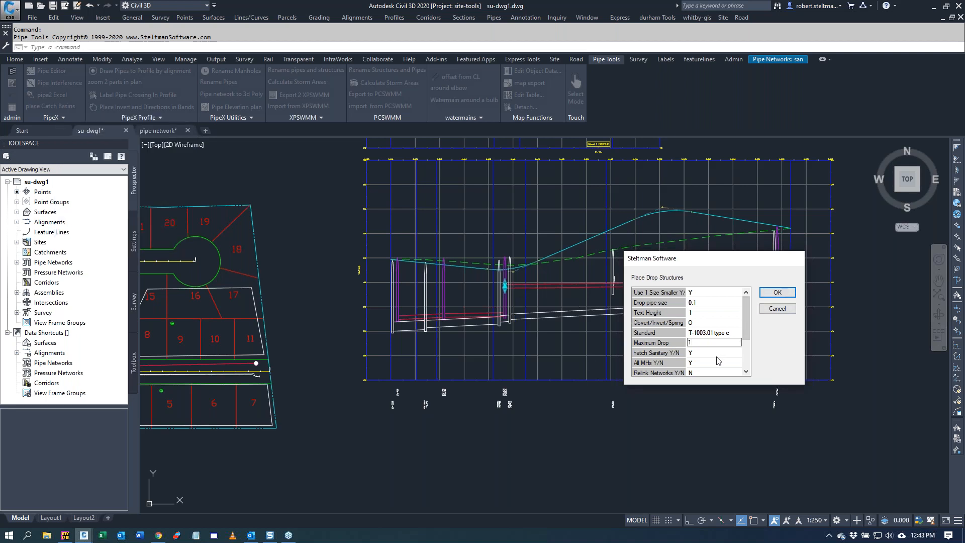
left_click(778, 293)
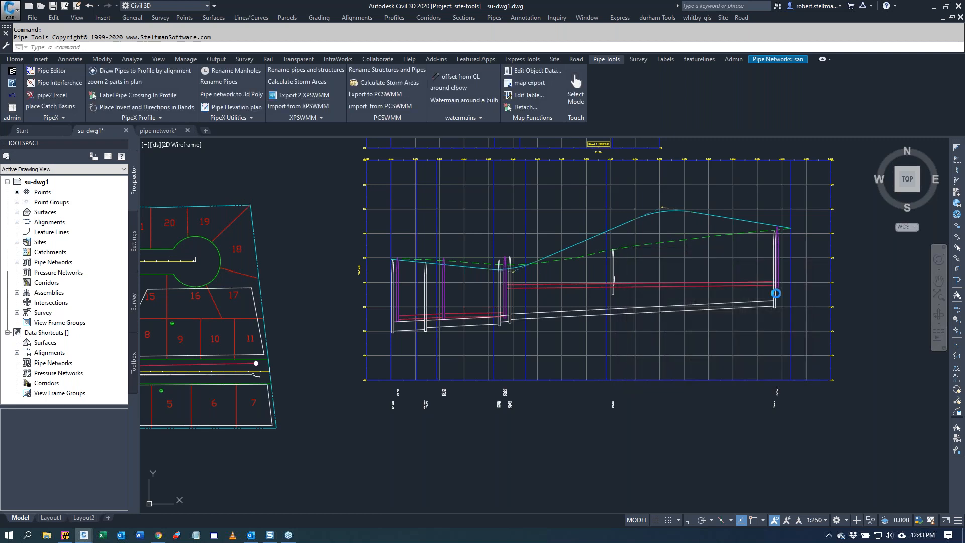
scroll(384, 384, "up", 8)
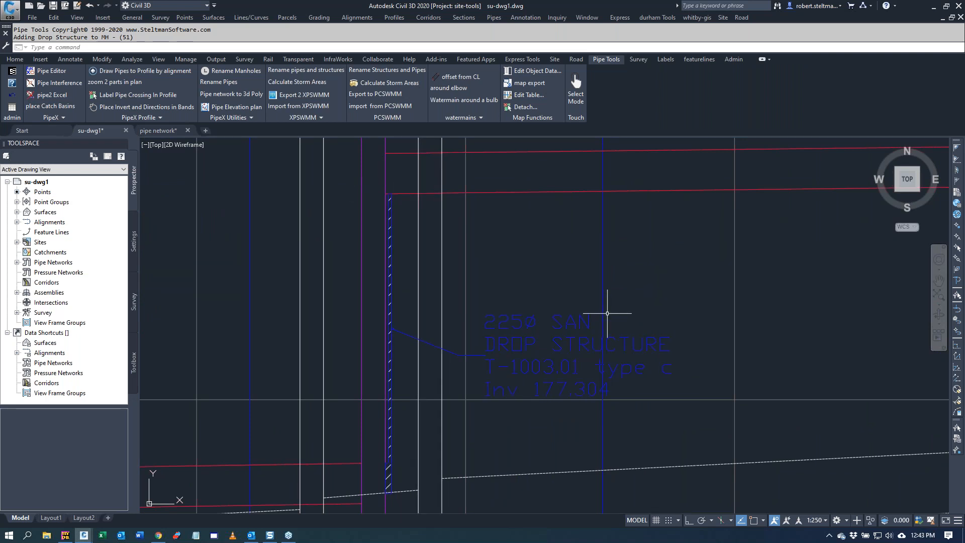
Step: Place safety platforms in all profiles with a maximum depth of 5, rounding to 0.5, standard opsd, and elevations included
scroll(609, 312, "down", 4)
scroll(609, 312, "down", 2)
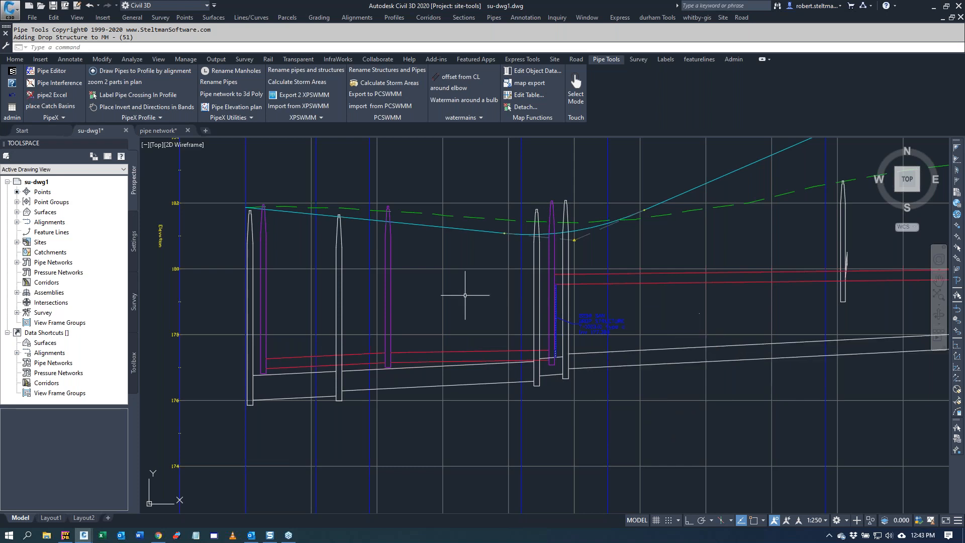
left_click(136, 119)
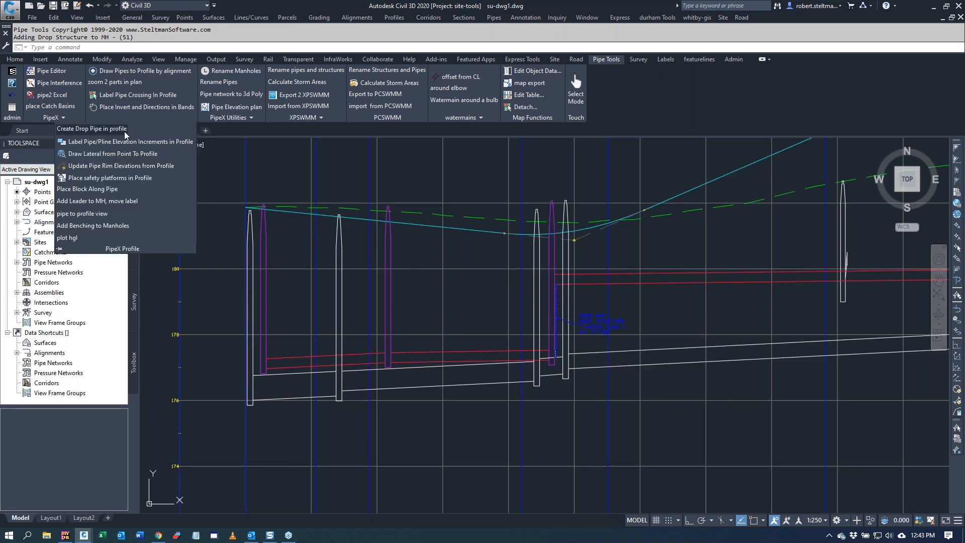
left_click(118, 177)
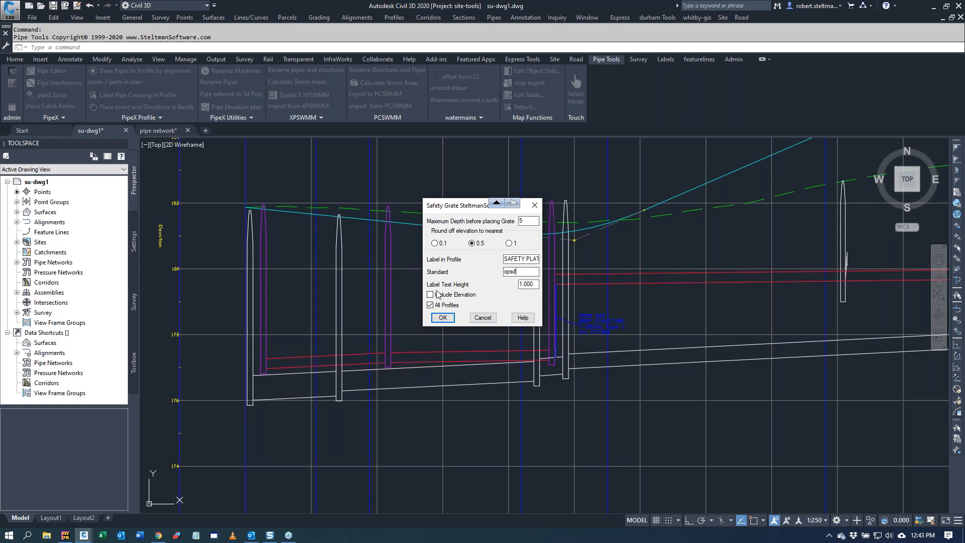
left_click(443, 318)
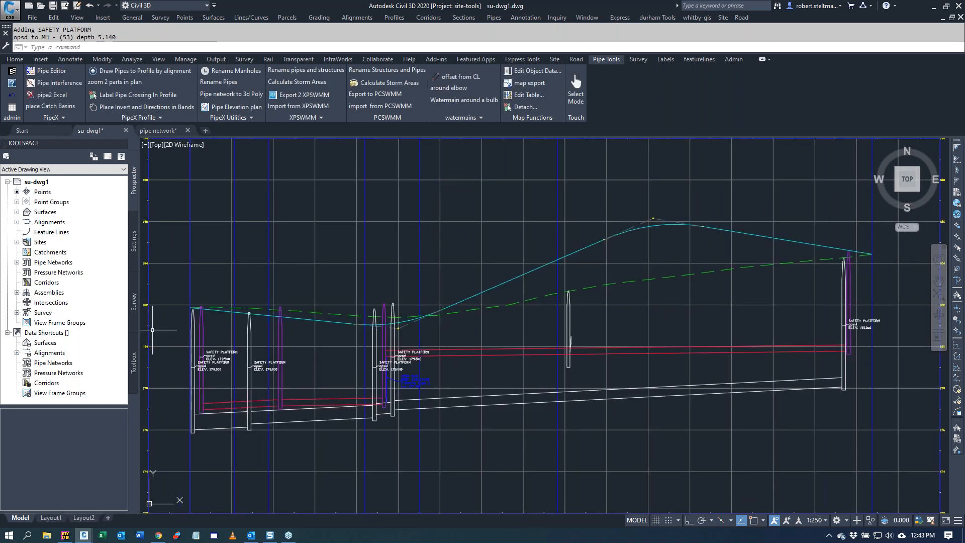
scroll(207, 356, "up", 5)
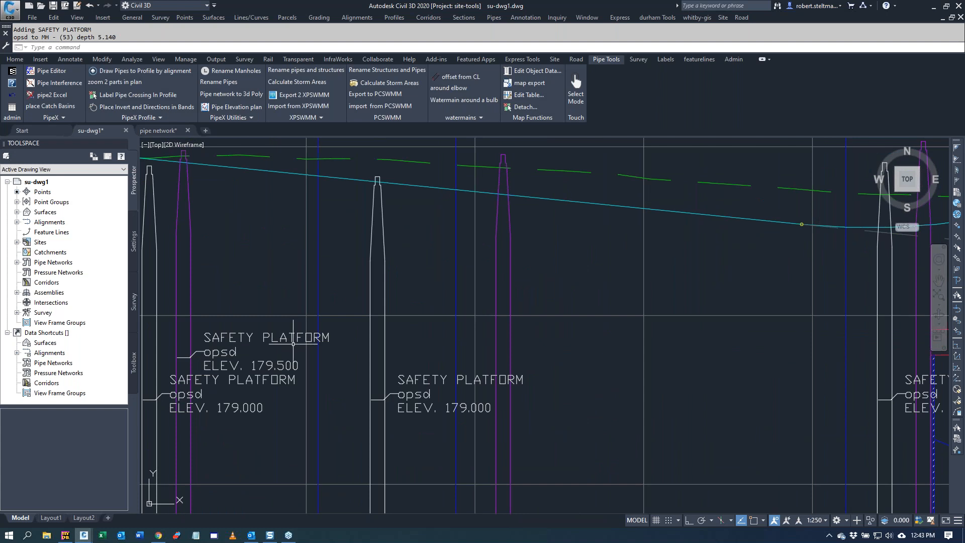
scroll(293, 344, "down", 5)
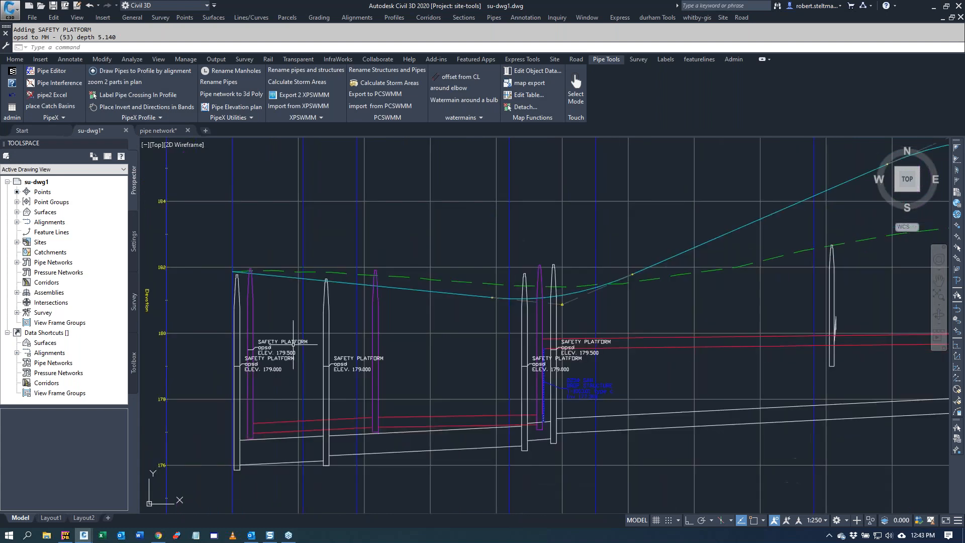
Step: Undo the safety platform placement in the profiles
left_click(12, 96)
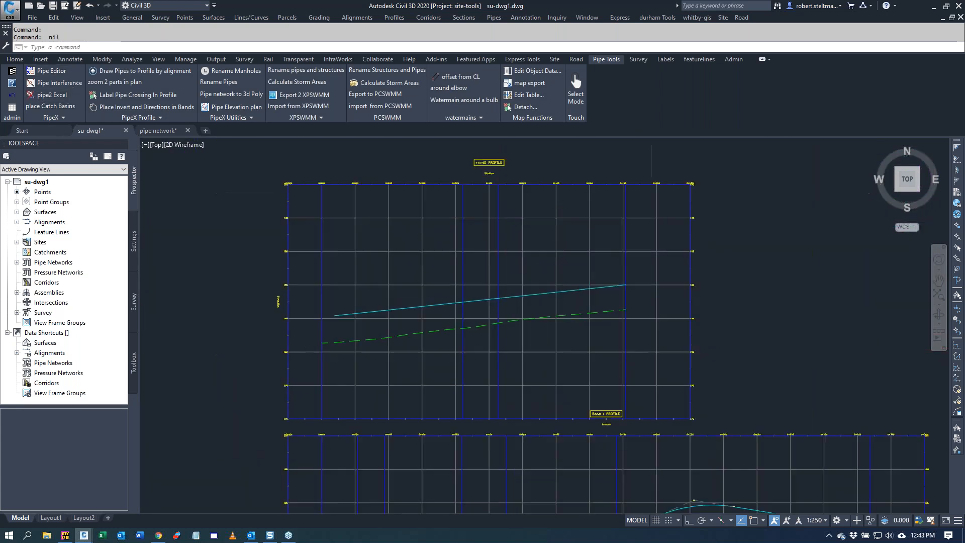
scroll(396, 260, "down", 6)
scroll(409, 352, "up", 6)
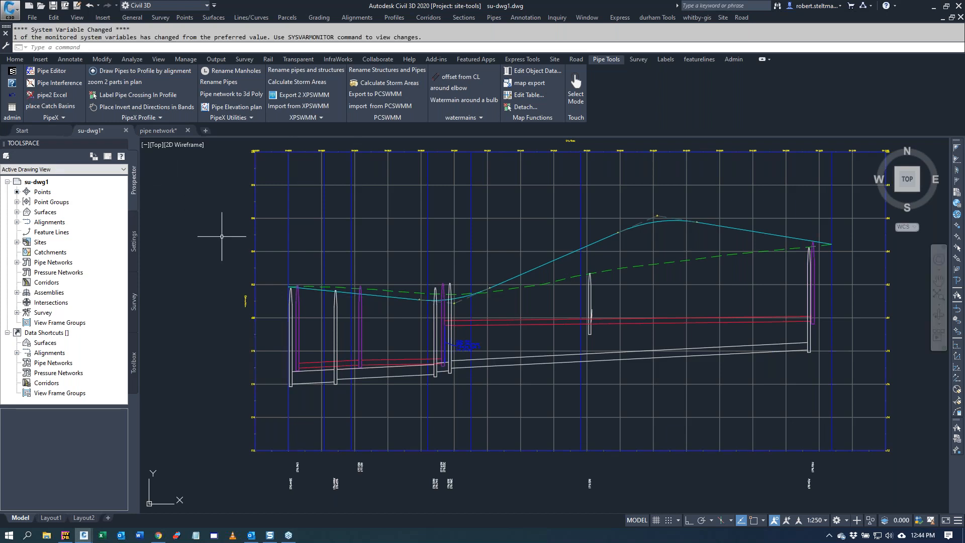
left_click(130, 118)
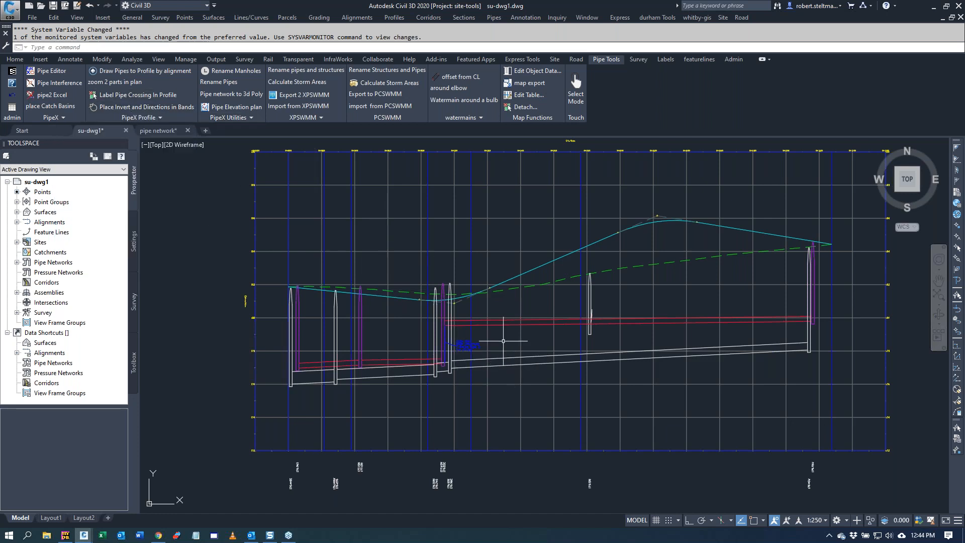
left_click(337, 343)
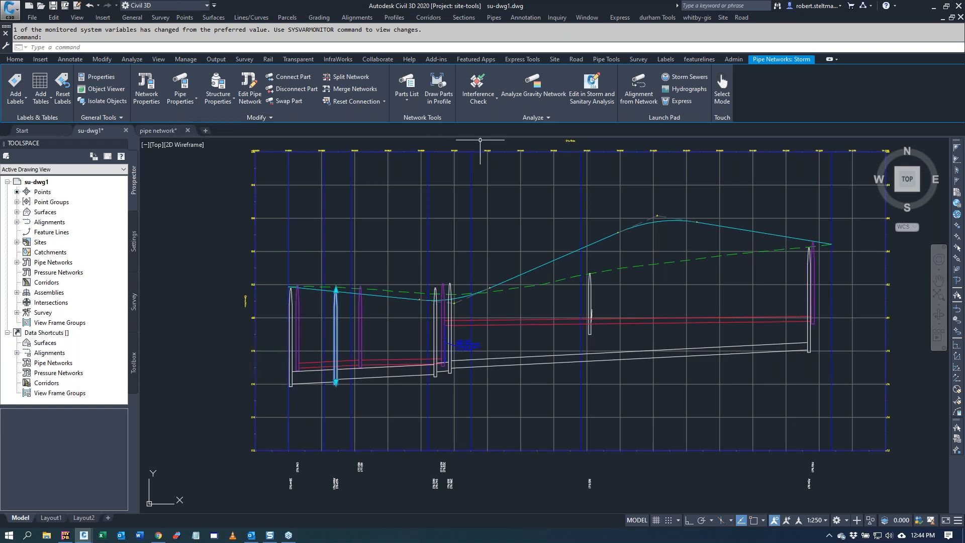
key("Escape")
key("Escape")
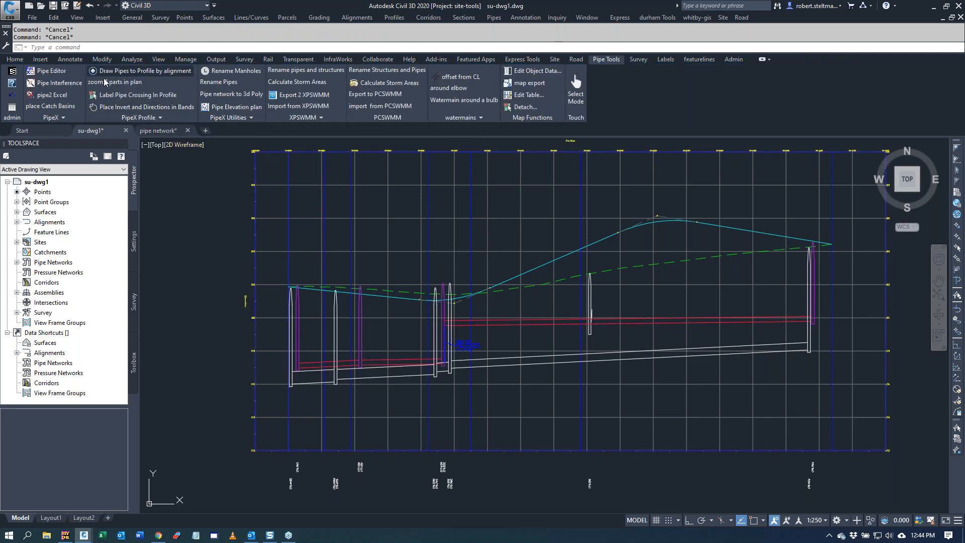
Step: Locate the second storm manhole and its upstream pipe in plan from the profile, clear their highlights, and return to the profile view
left_click(107, 82)
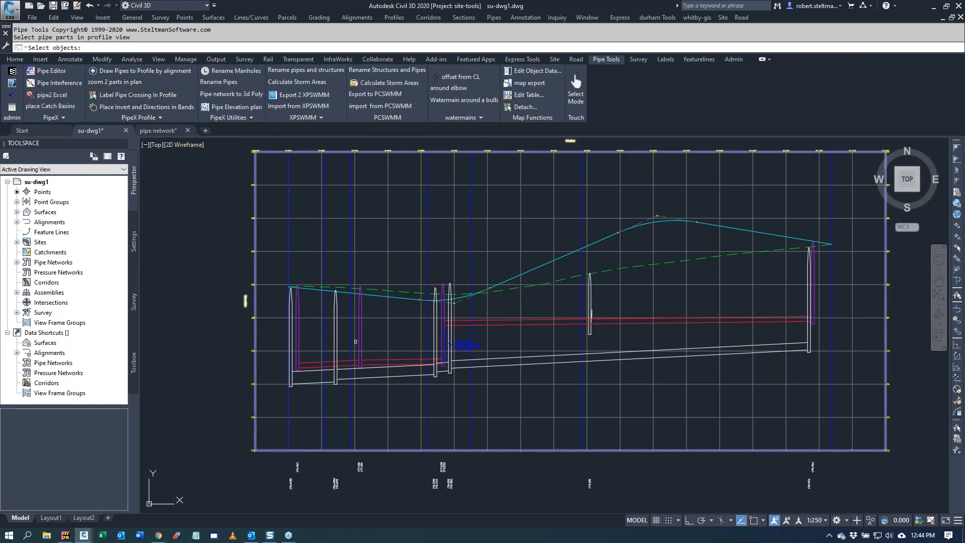
left_click(337, 339)
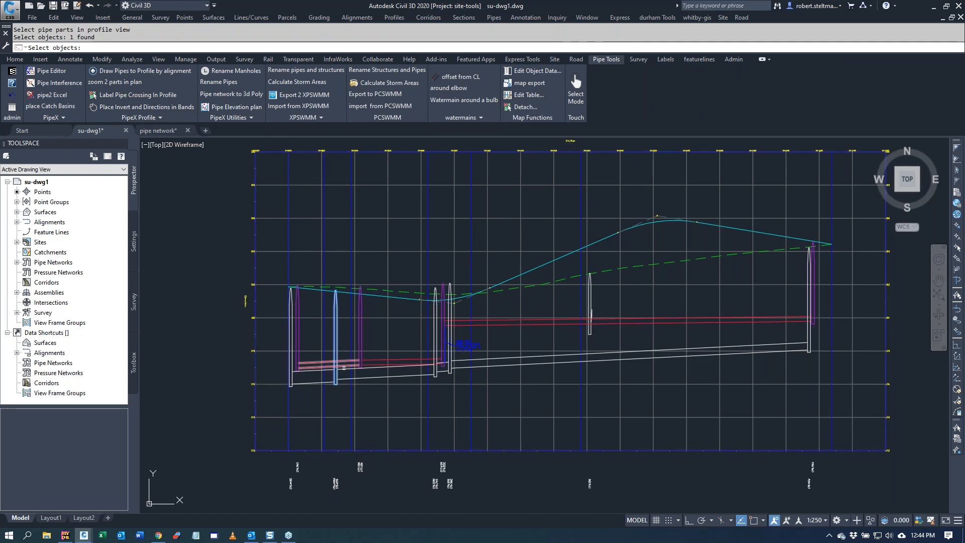
left_click(348, 377)
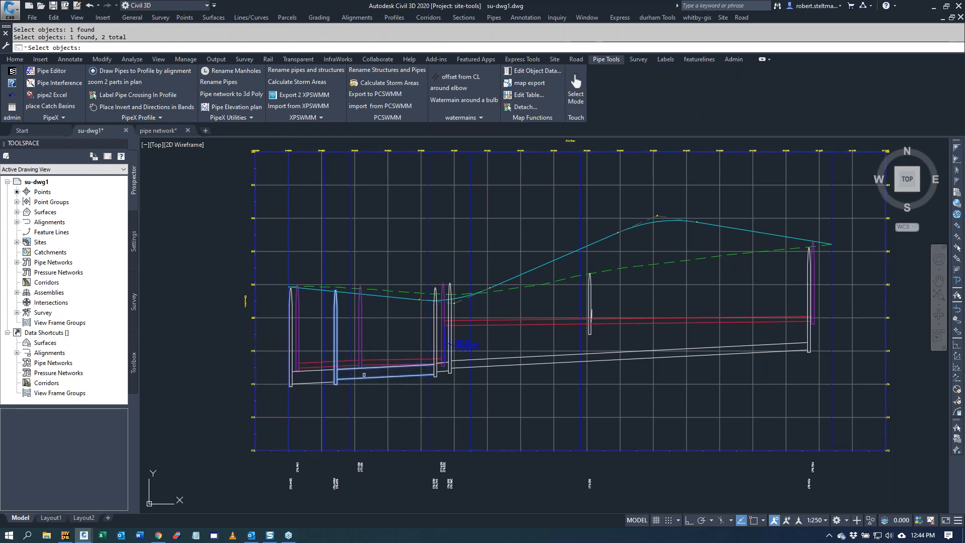
key("Return")
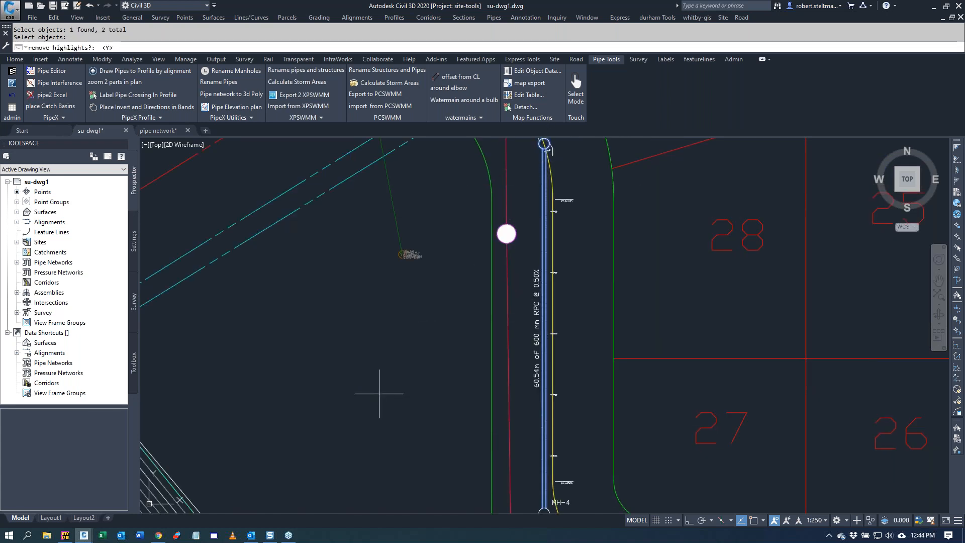
key("Return")
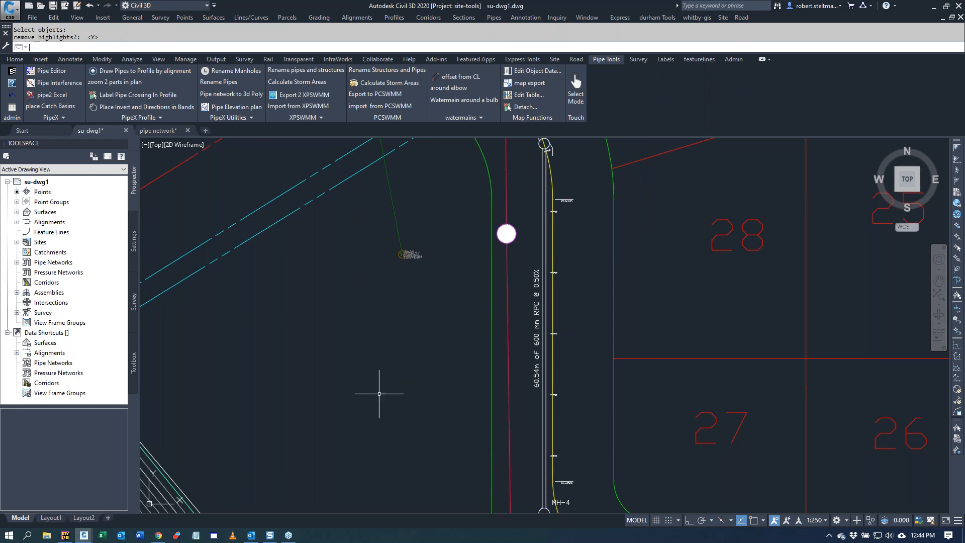
type("z")
key("Return")
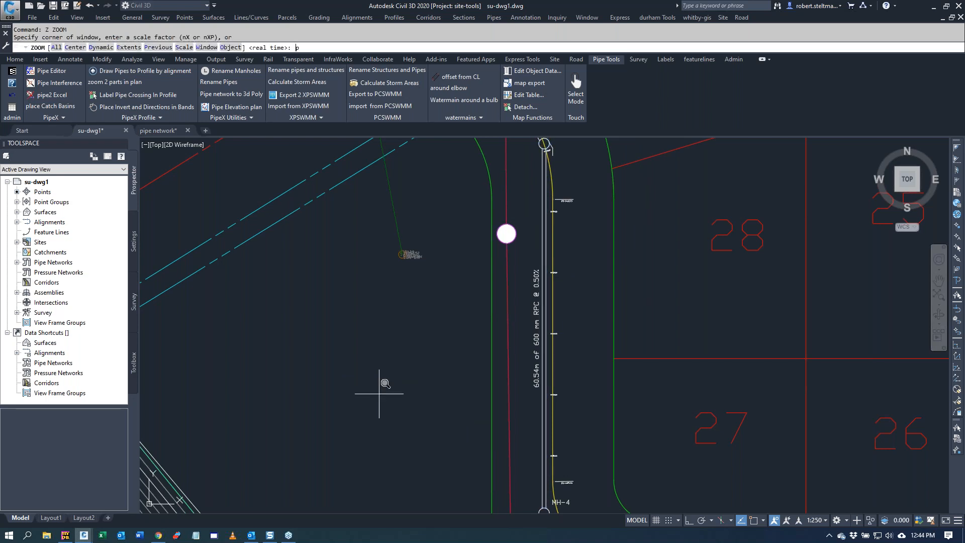
type("p")
key("Return")
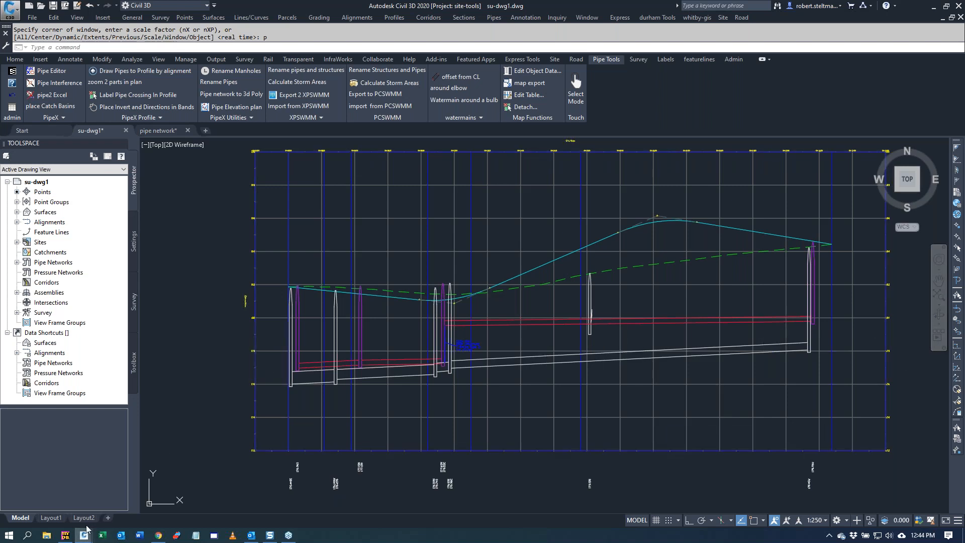
Step: In the pipe network drawing, duplicate the structure labels for the Sheet - (1) plan viewport on layer Sheet - (1)C-STRM-PIPE-TEXT
left_click(169, 132)
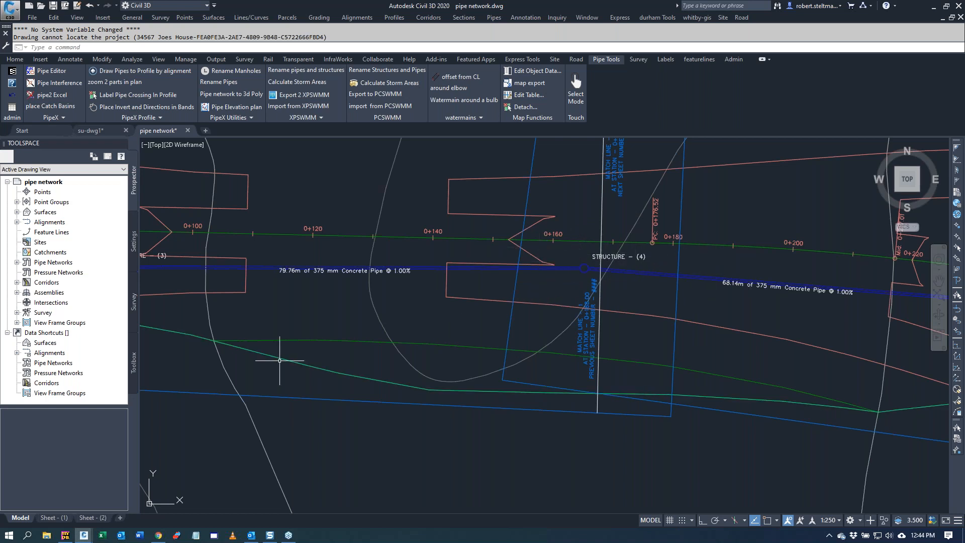
left_click(54, 517)
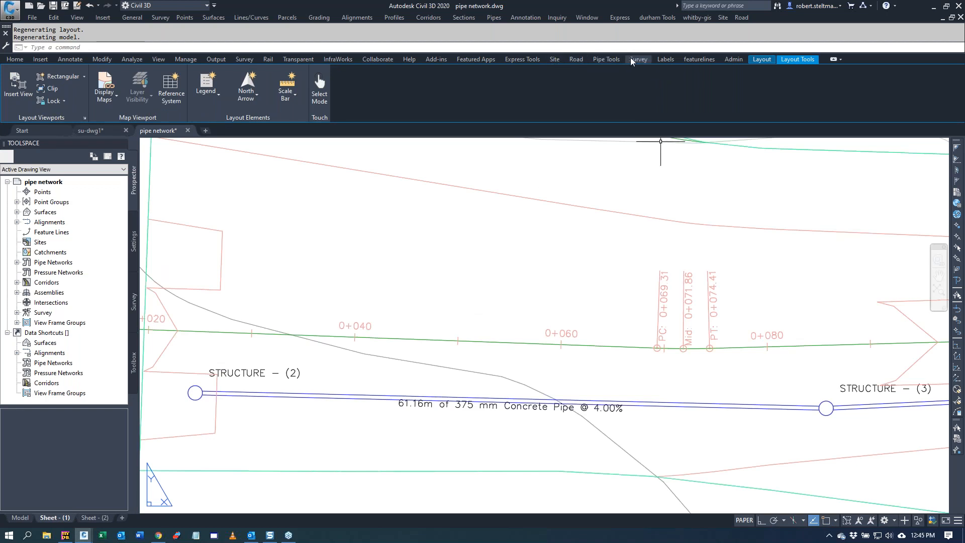
left_click(601, 59)
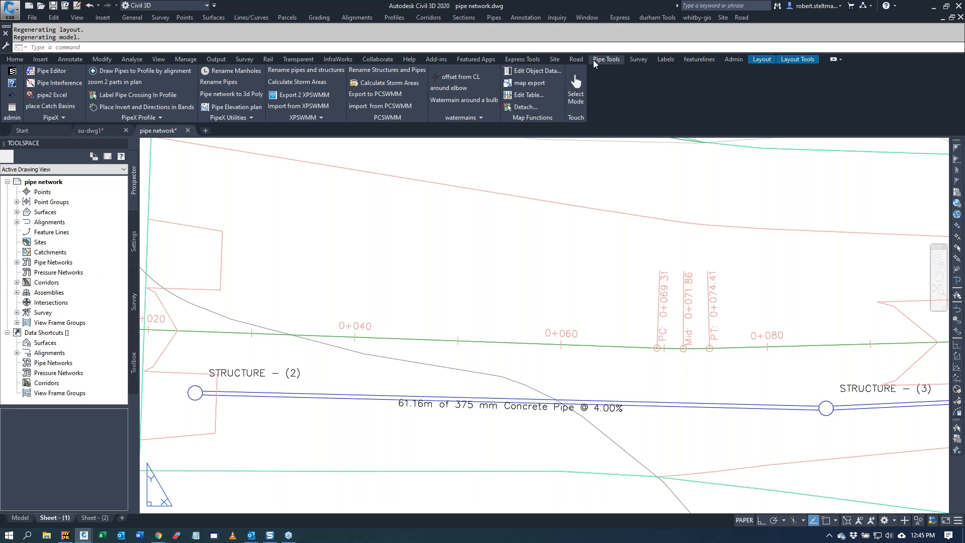
left_click(49, 119)
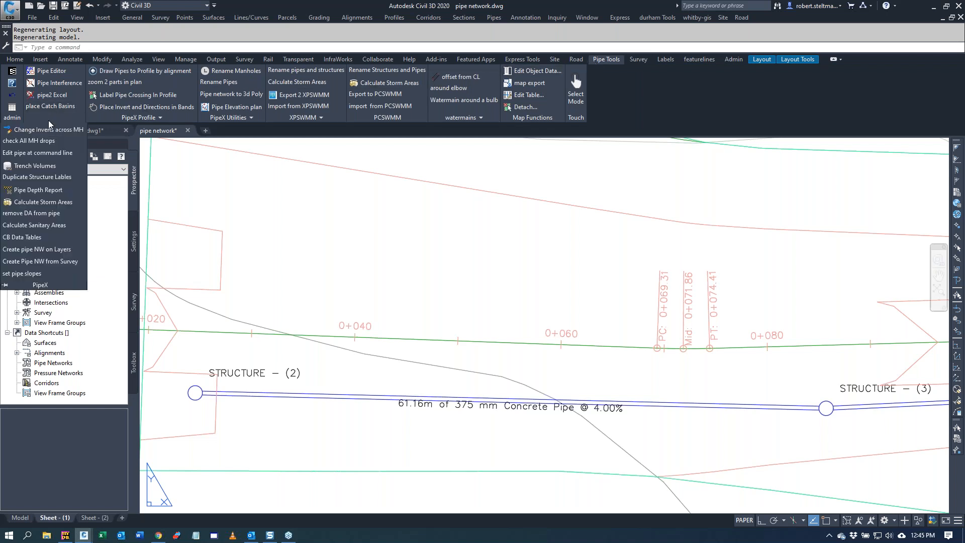
left_click(58, 176)
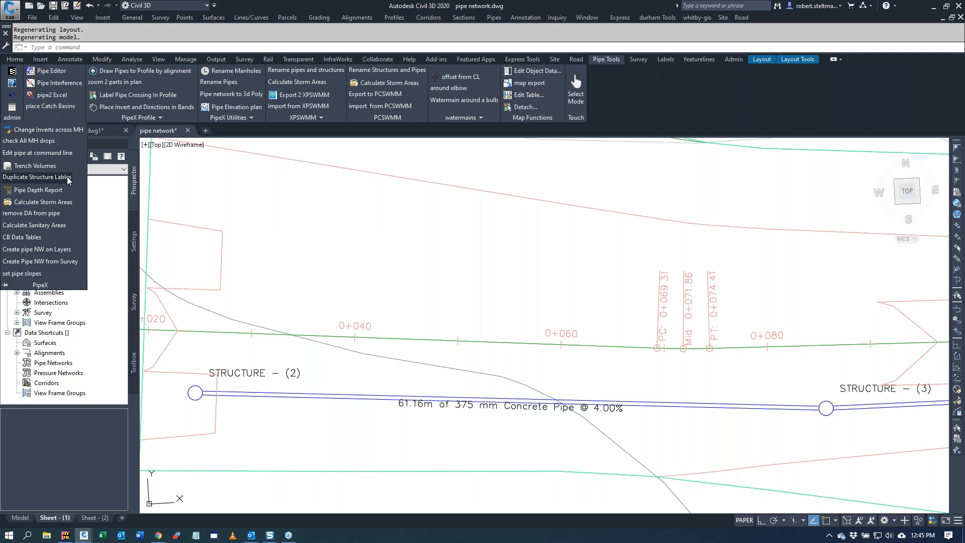
left_click(545, 271)
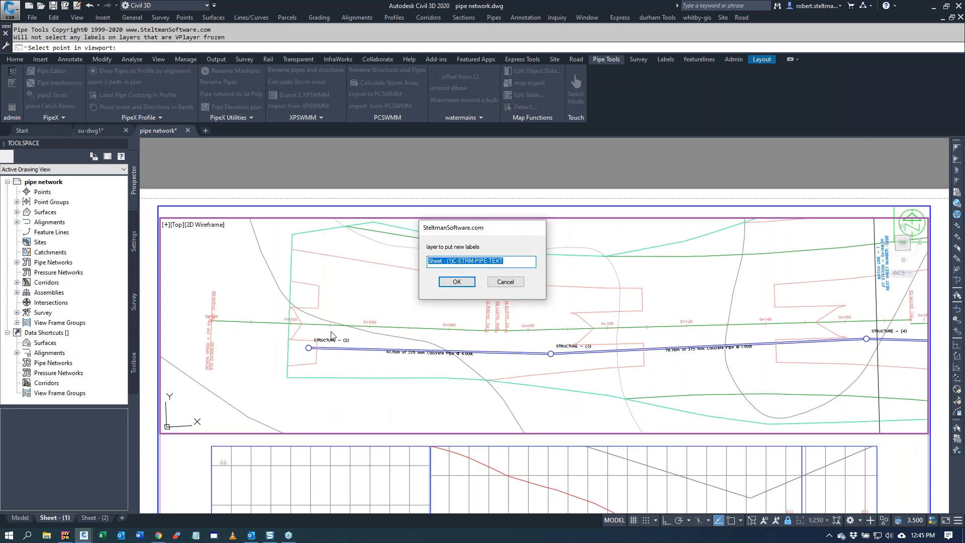
left_click(456, 283)
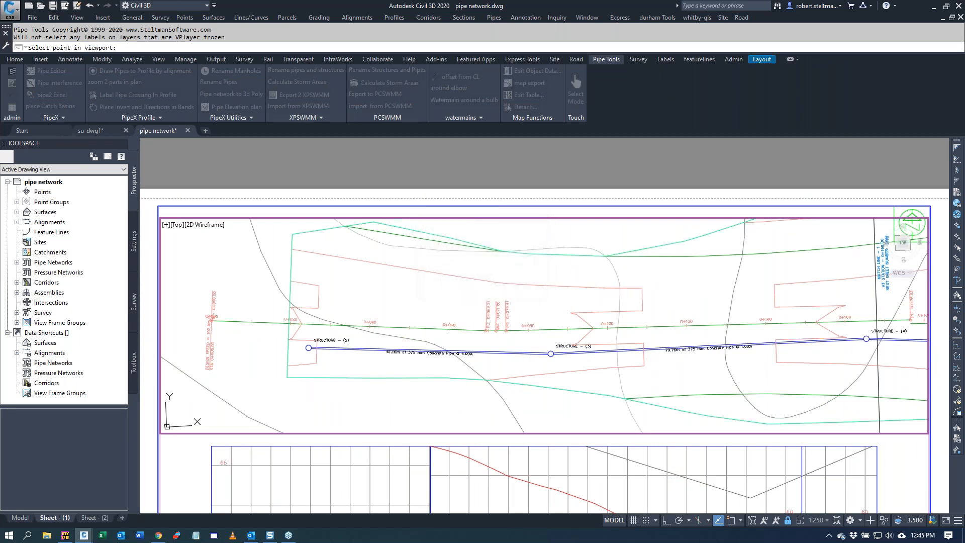
left_click(538, 273)
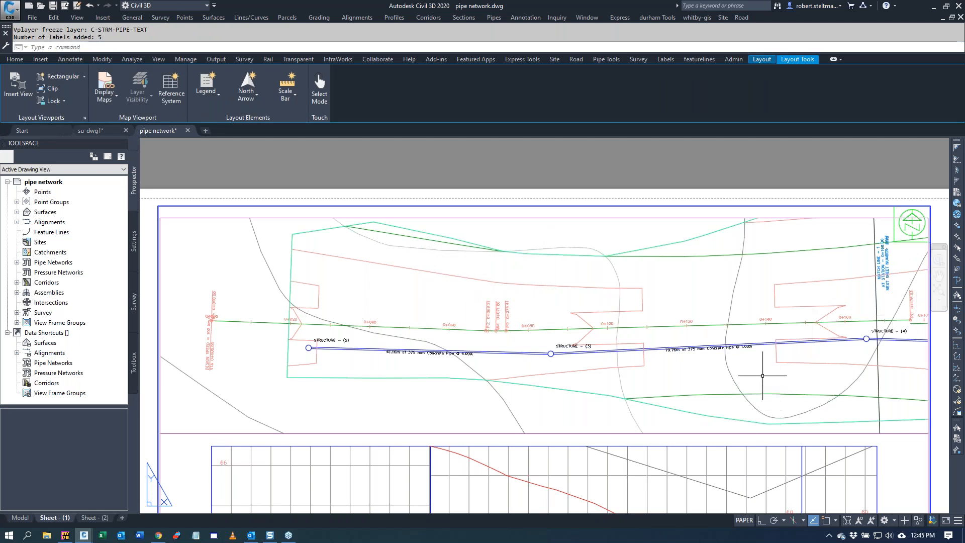
Step: Move the STRUCTURE - (4) label in the Sheet - (1) plan viewport to the other side of its structure, away from the match line
left_click(744, 521)
left_click(878, 332)
left_click(866, 339)
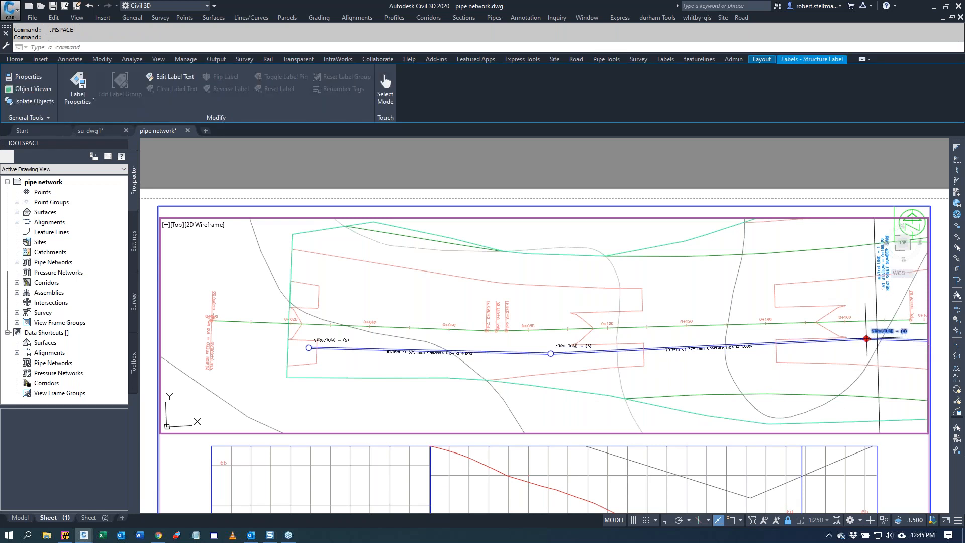
left_click(850, 327)
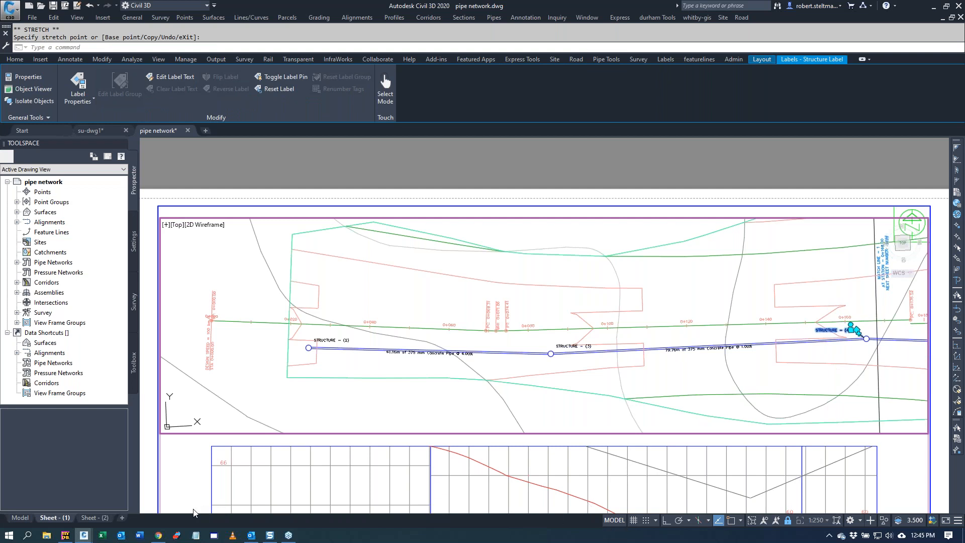
Step: Compare the STRUCTURE - (4) label positions in model space and in the Sheet - (2) plan viewport
left_click(20, 517)
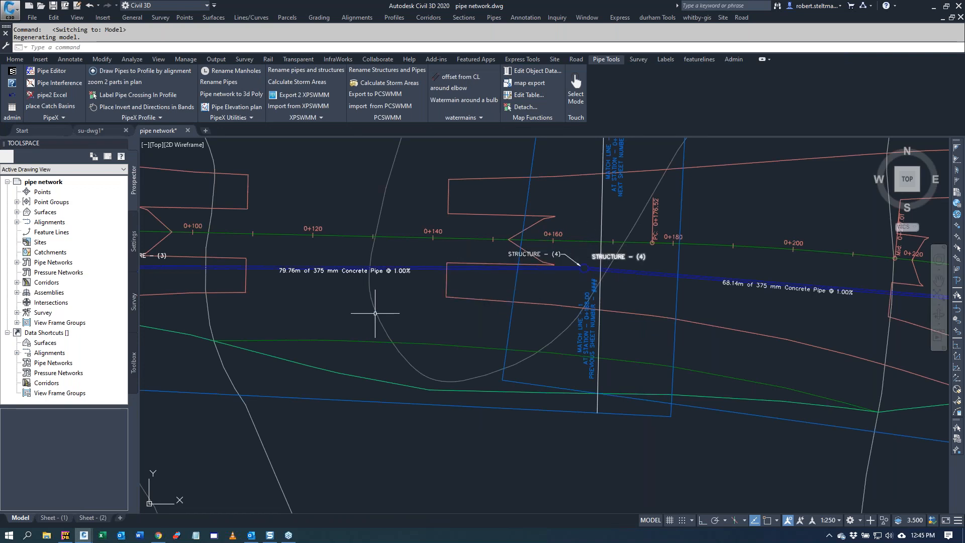
left_click(95, 518)
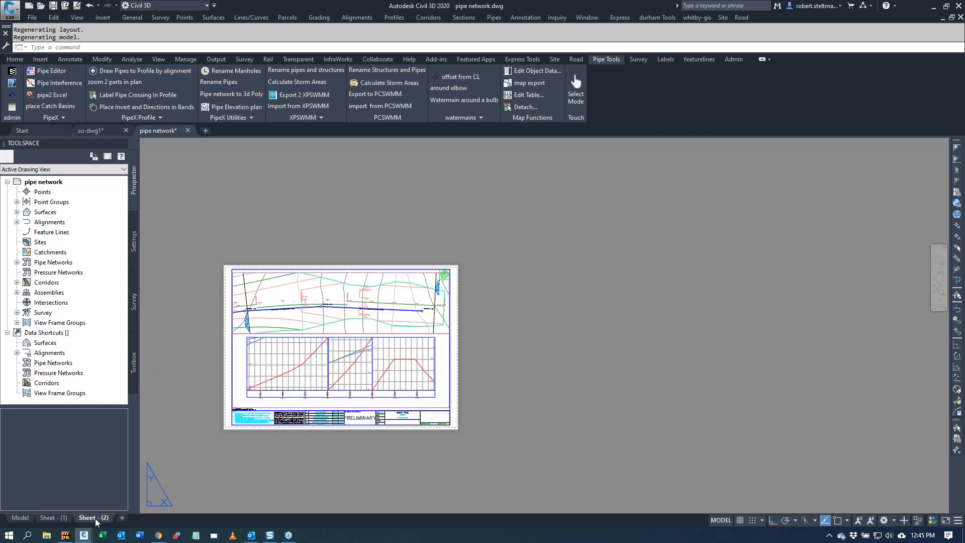
scroll(233, 299, "up", 2)
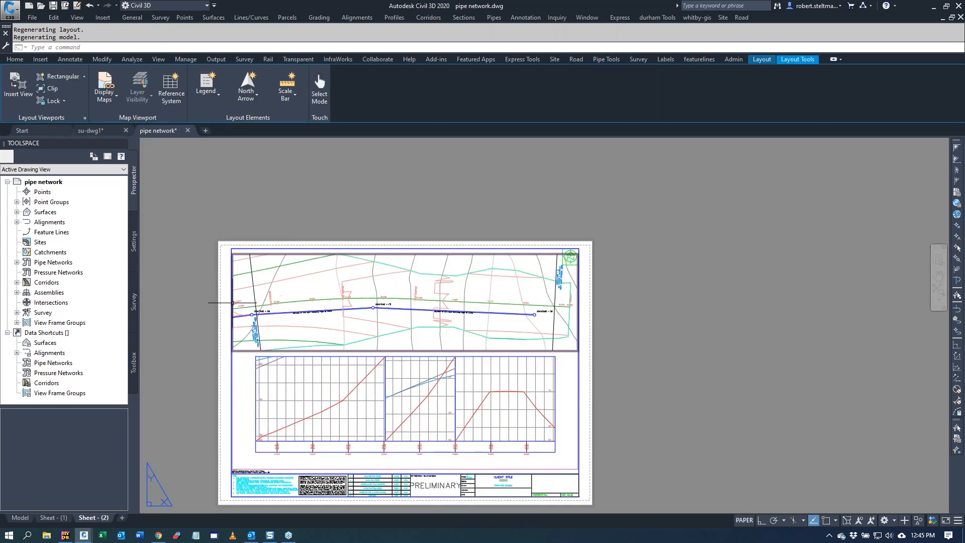
scroll(248, 306, "up", 4)
scroll(261, 306, "up", 2)
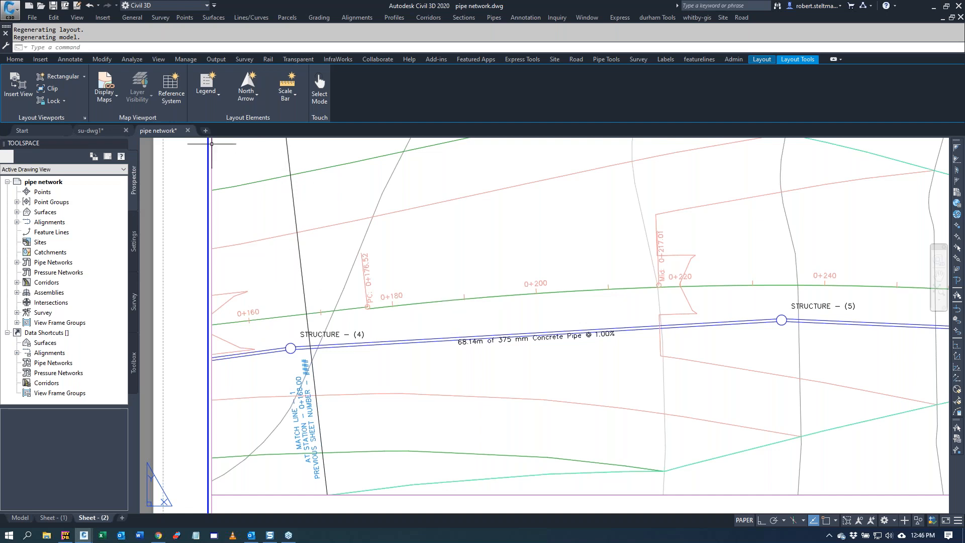
Step: Close the pipe network drawing without saving and return to the plan area around MH-3 and MH-4 in su-dwg1
left_click(189, 131)
left_click(187, 130)
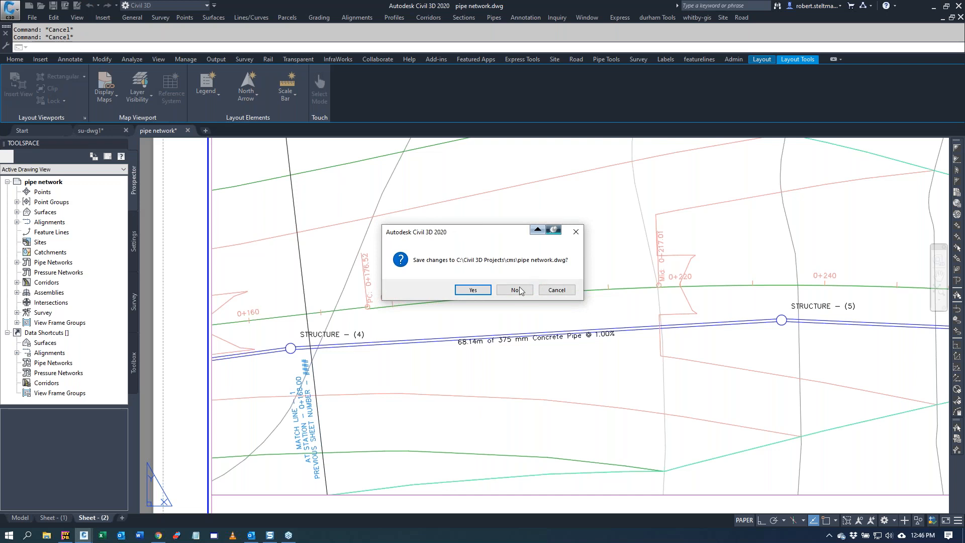
left_click(515, 290)
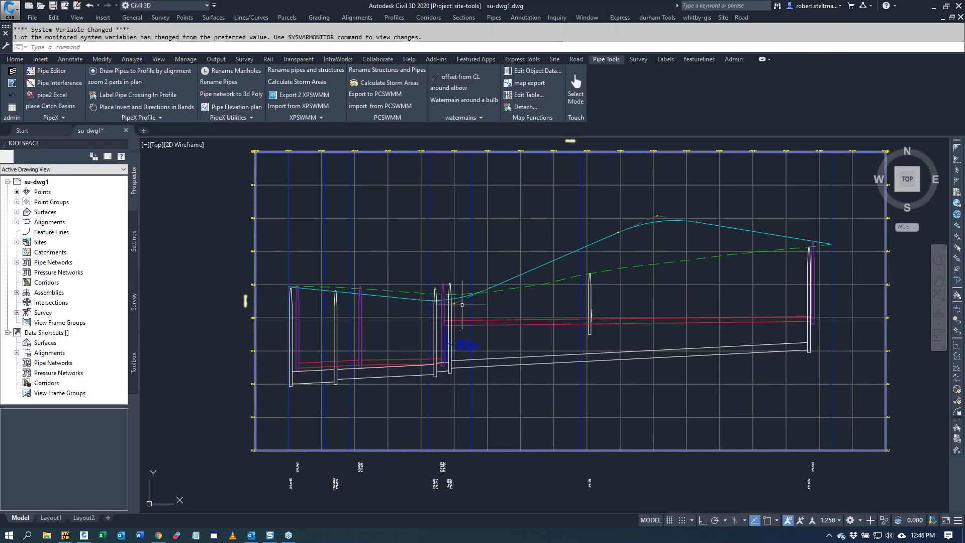
scroll(281, 346, "up", 8)
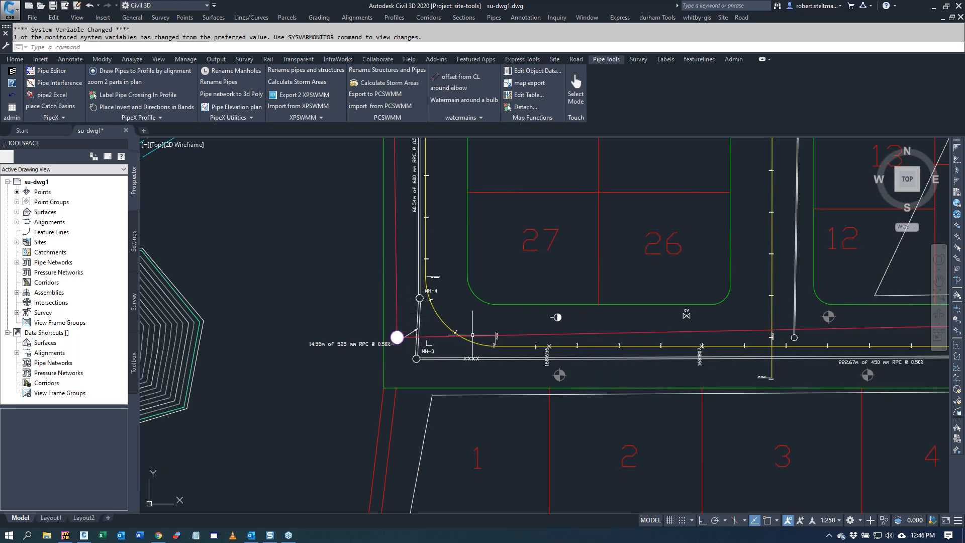
Step: Set up object data for the pipes with start ID 1, drawn in 2D, using the pipe_data field mapping loaded from pipes.obdm
left_click(229, 118)
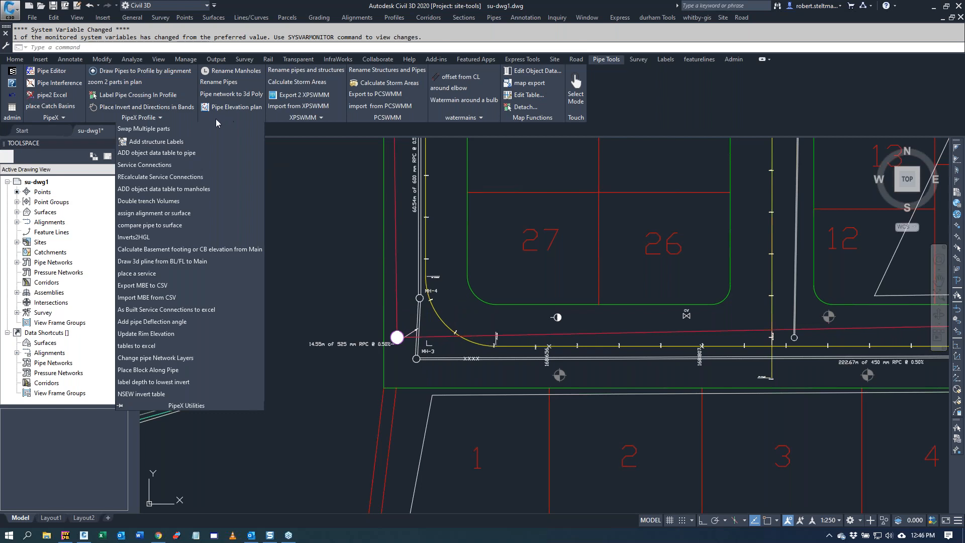
left_click(173, 152)
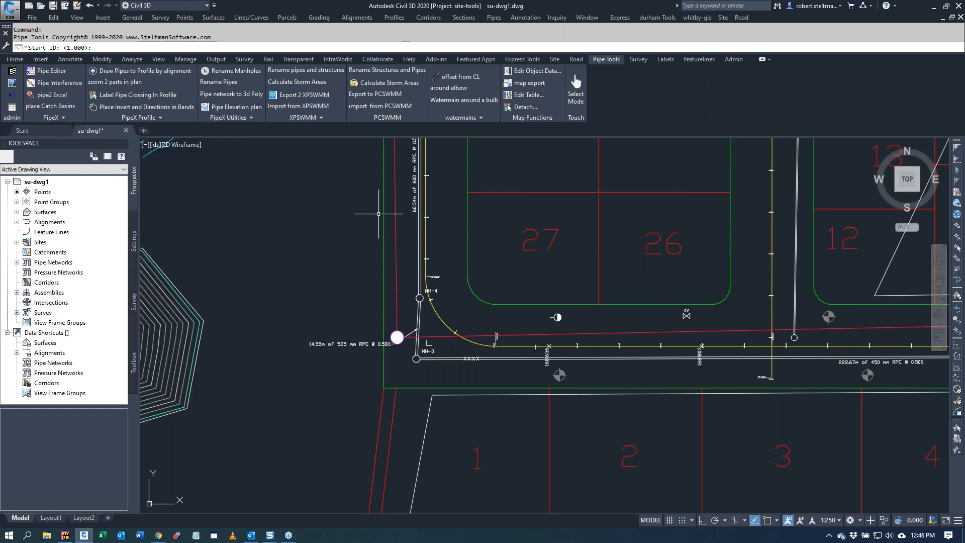
key("Return")
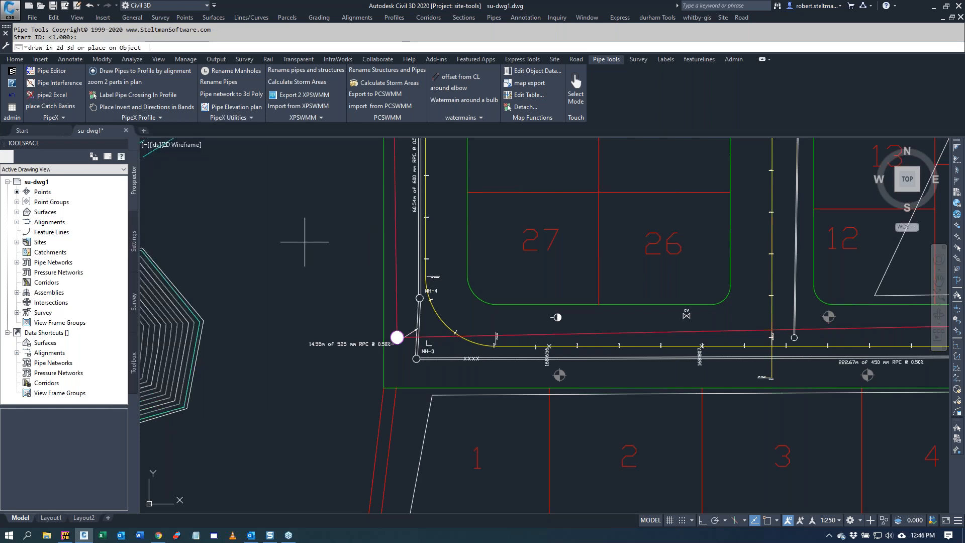
key("Return")
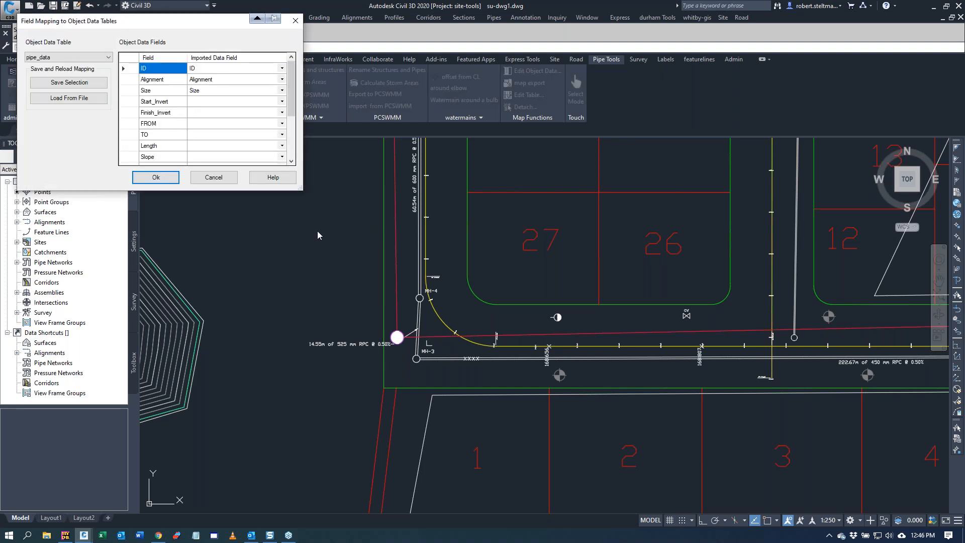
left_click(76, 98)
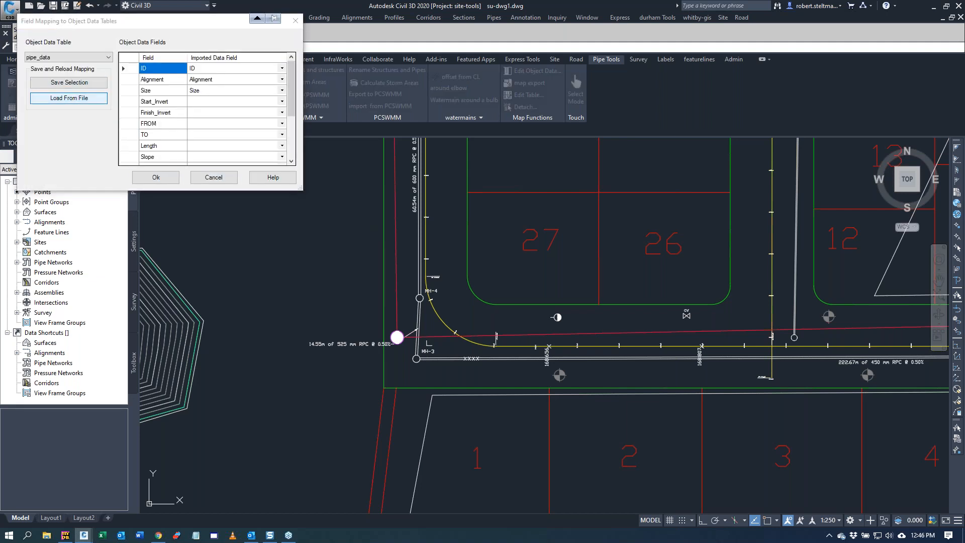
left_click(127, 106)
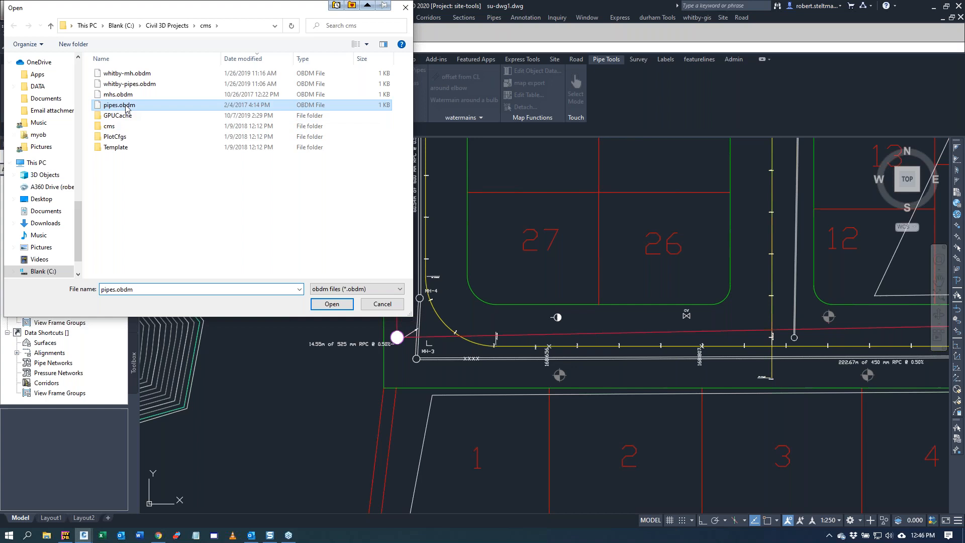
double_click(127, 107)
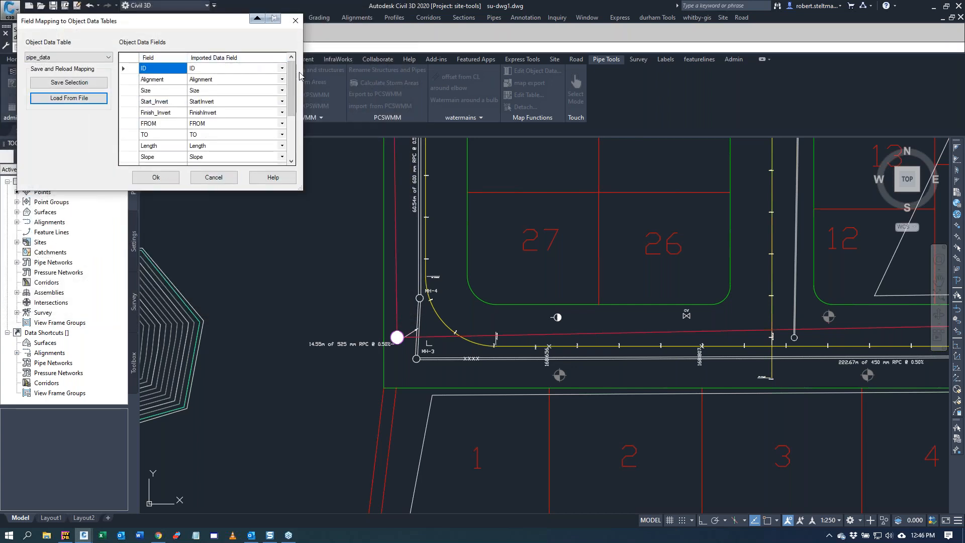
left_click_drag(290, 94, 288, 137)
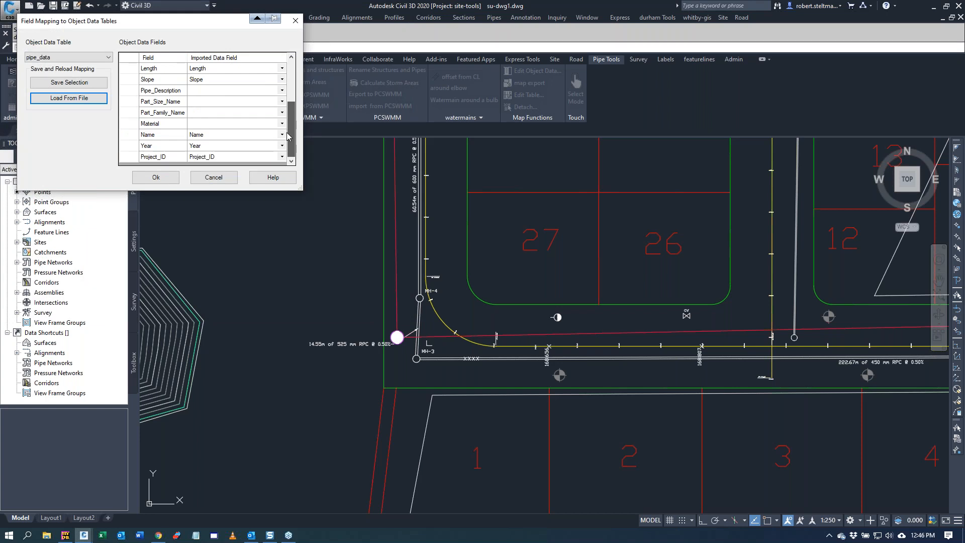
left_click(153, 177)
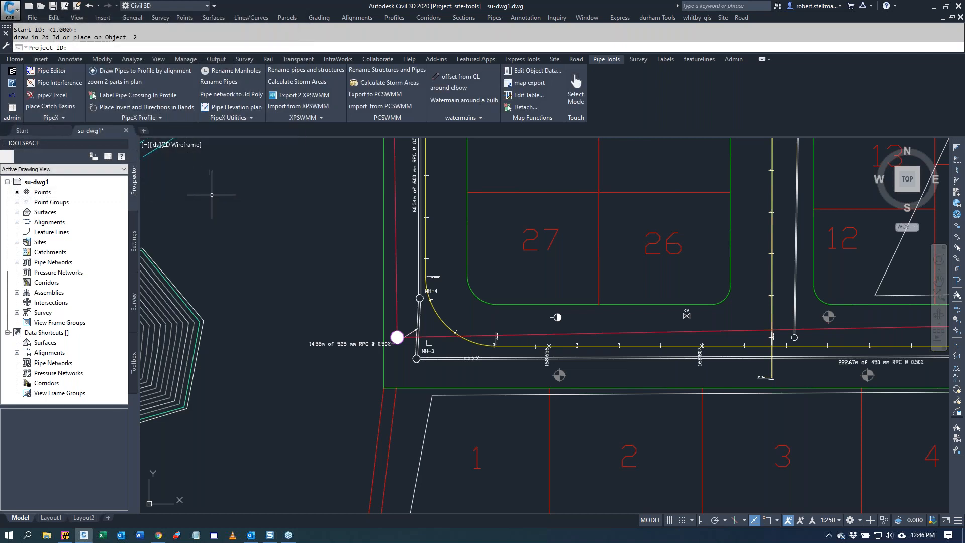
Step: Assign Project ID 123 and generate the object data polylines for all pipes in the drawing
type("123")
key("Return")
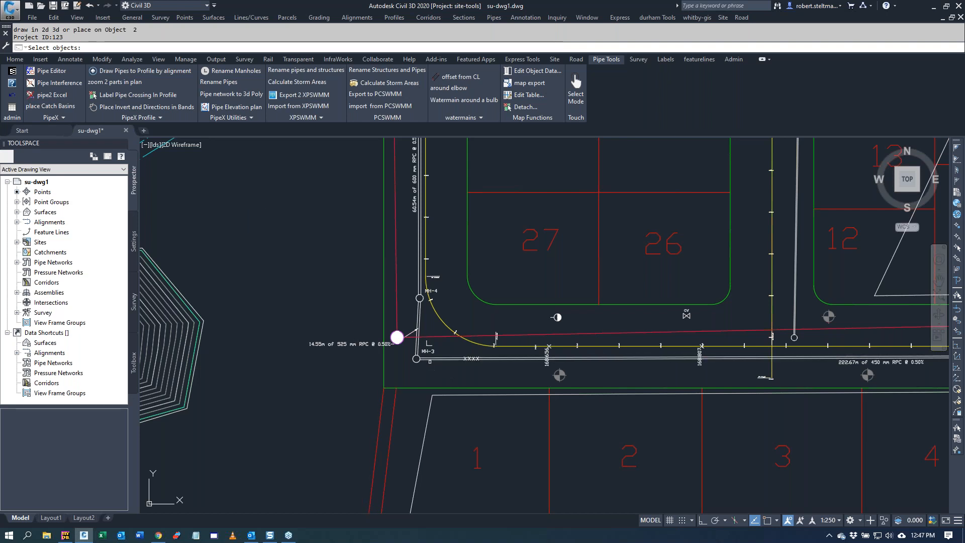
type("all")
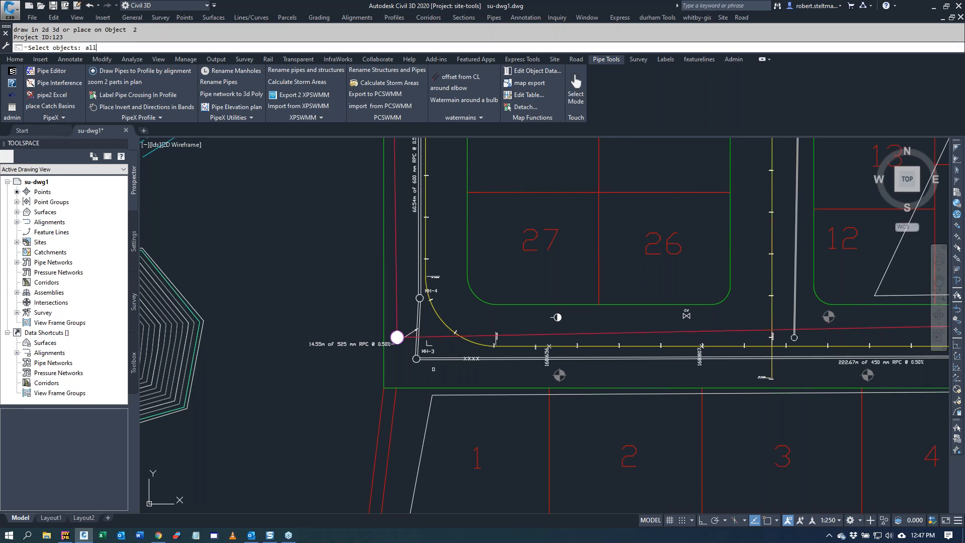
key("Return")
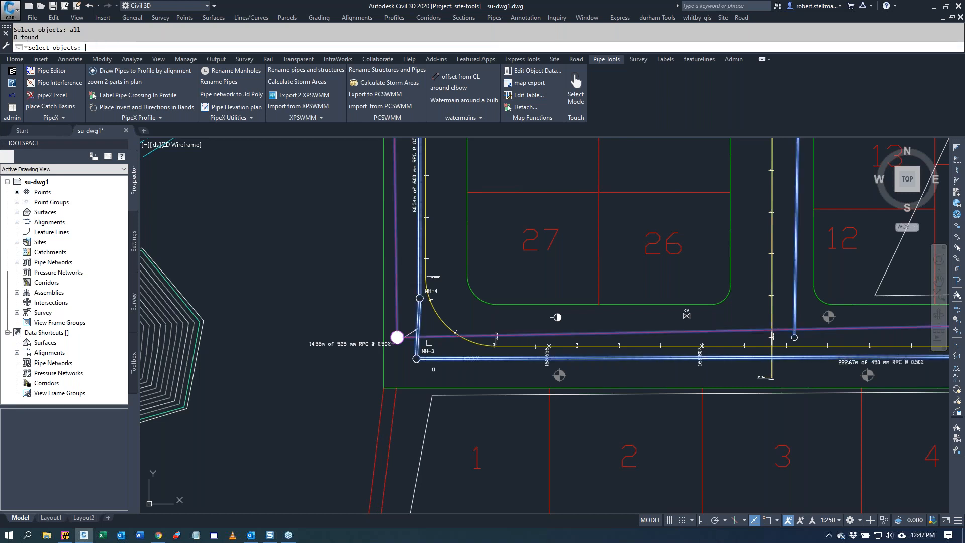
key("Return")
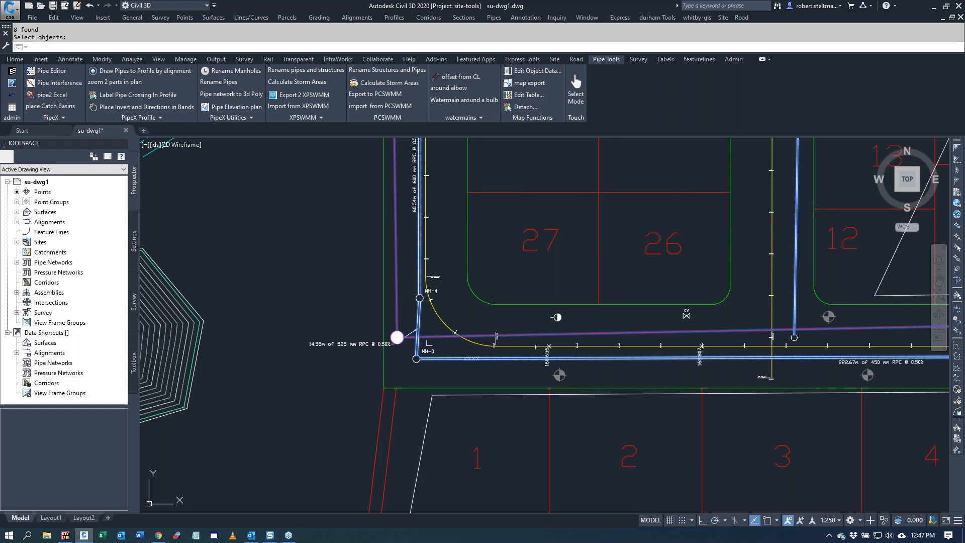
Step: Review the pipe_data record on the horizontal pipe polyline ending at MH-3, and undo the added object data polylines
scroll(422, 361, "up", 6)
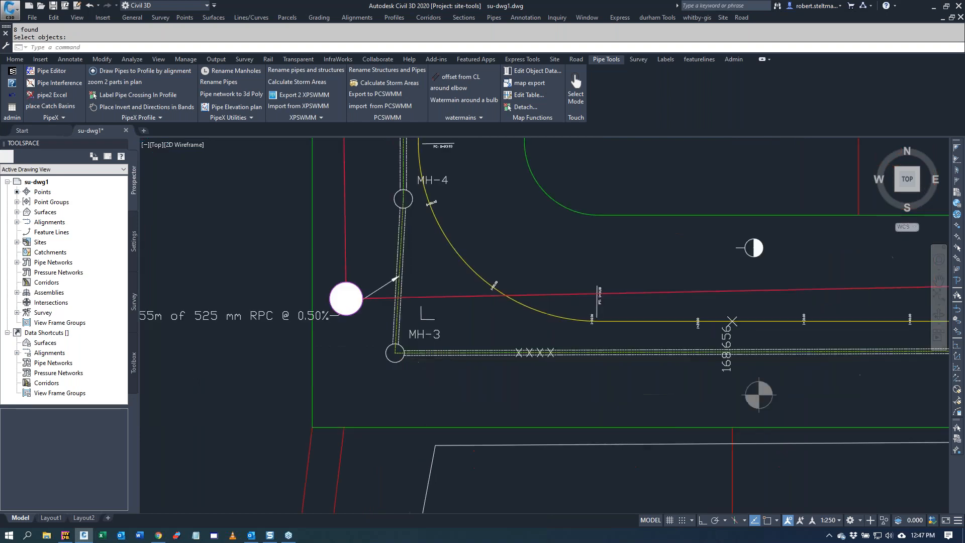
left_click(382, 349)
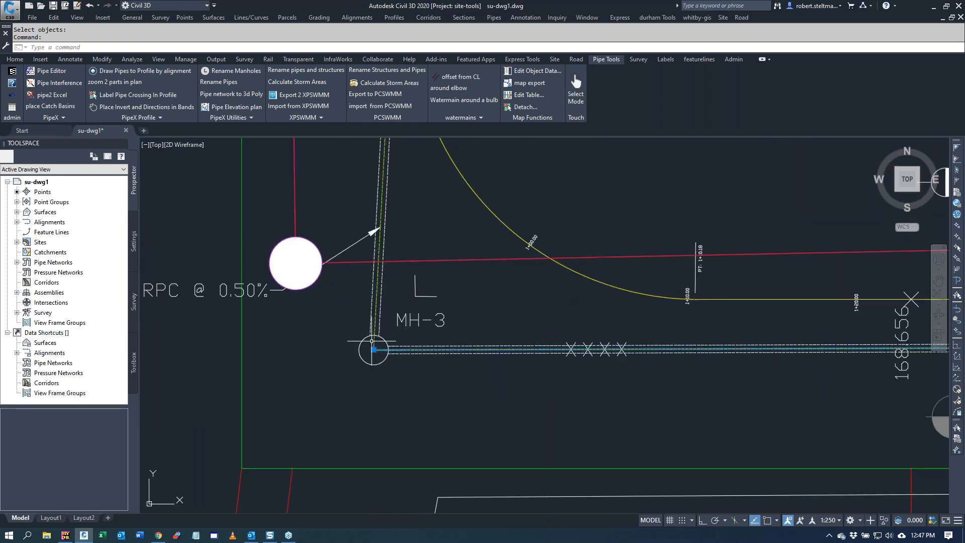
key("Escape")
key("Escape")
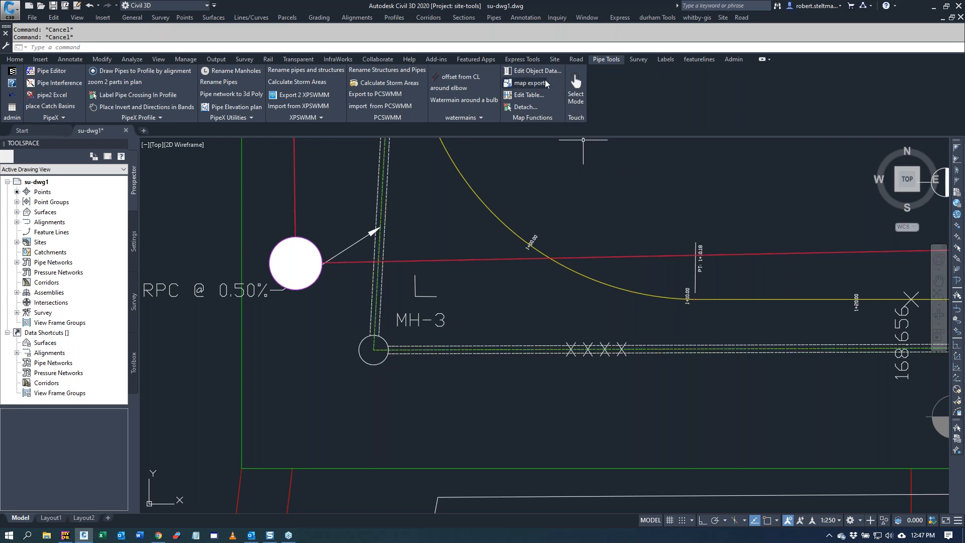
left_click(531, 70)
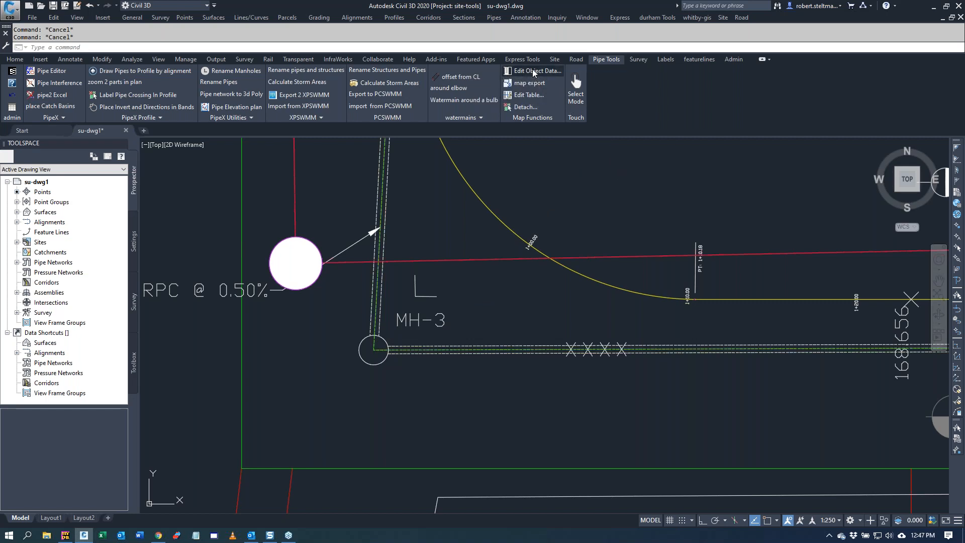
left_click(373, 351)
mouse_move(542, 231)
left_mouse_down()
mouse_move(543, 266)
mouse_move(539, 220)
left_mouse_up()
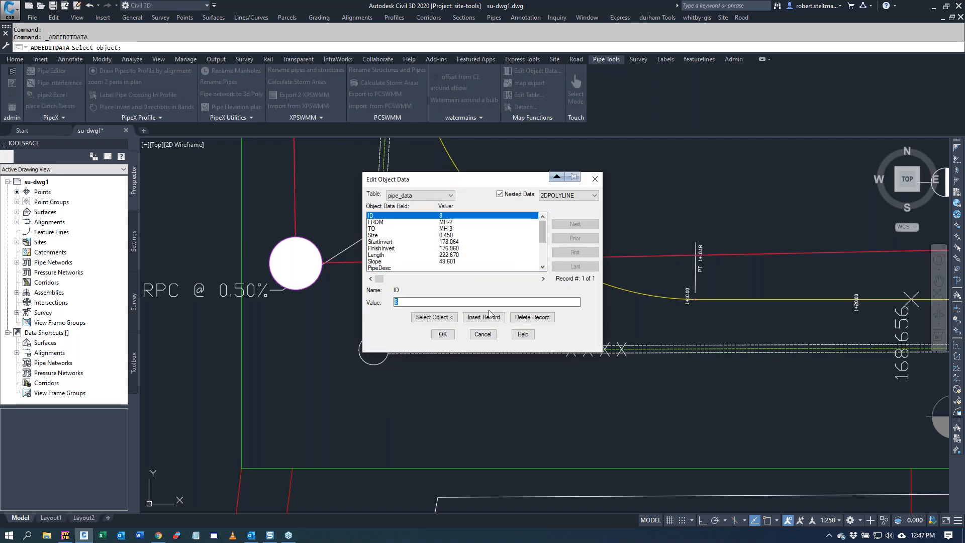
left_click(482, 334)
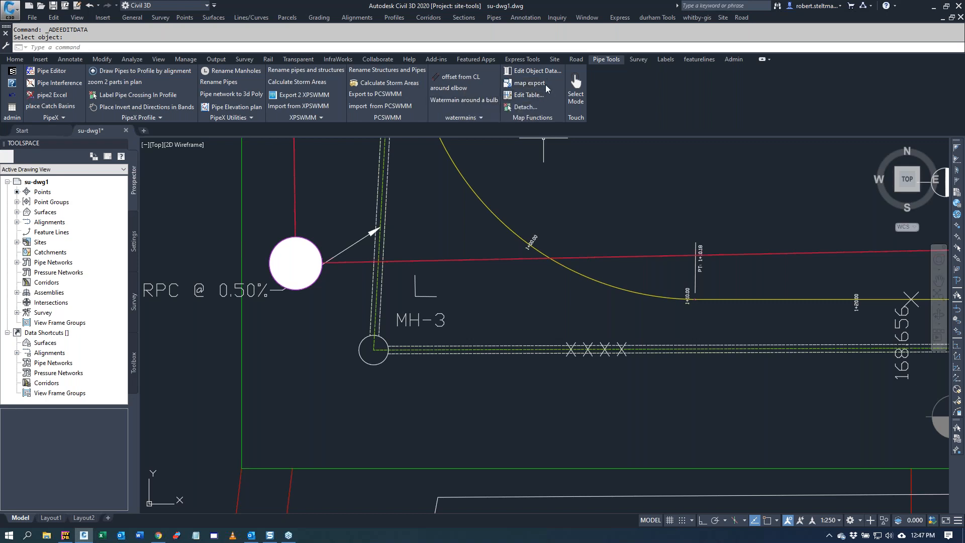
left_click(11, 98)
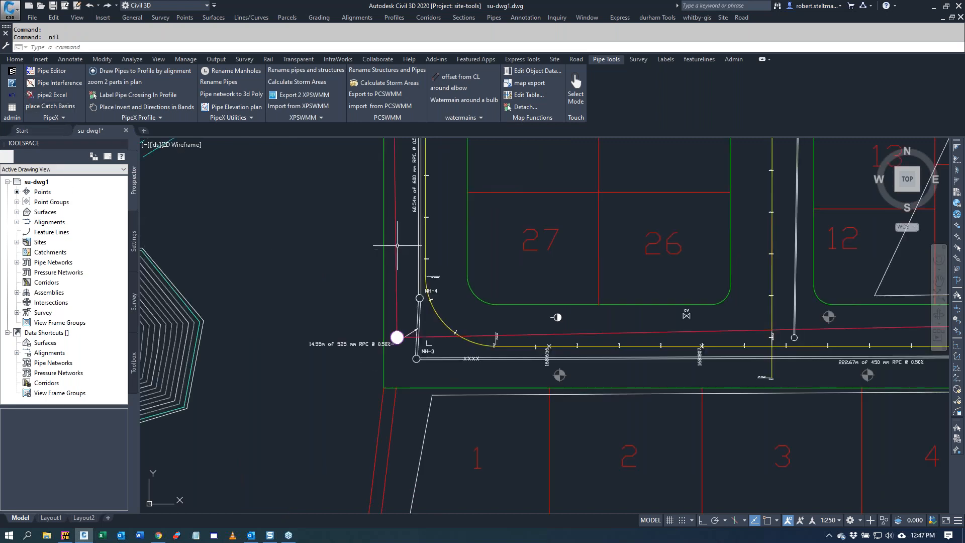
Step: Create a watermain polyline offset -4 from the centerline alignment around the bend near MH-3
scroll(350, 281, "down", 2)
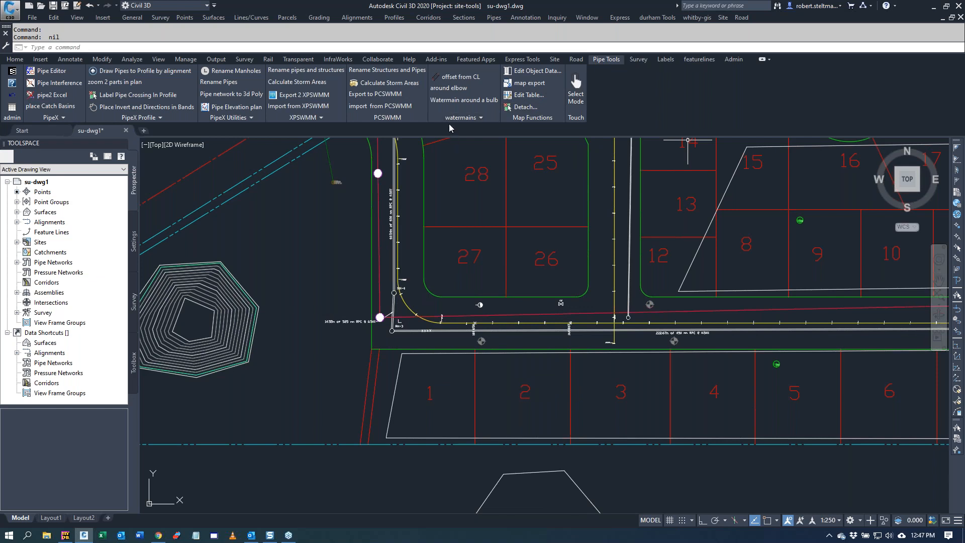
left_click(458, 80)
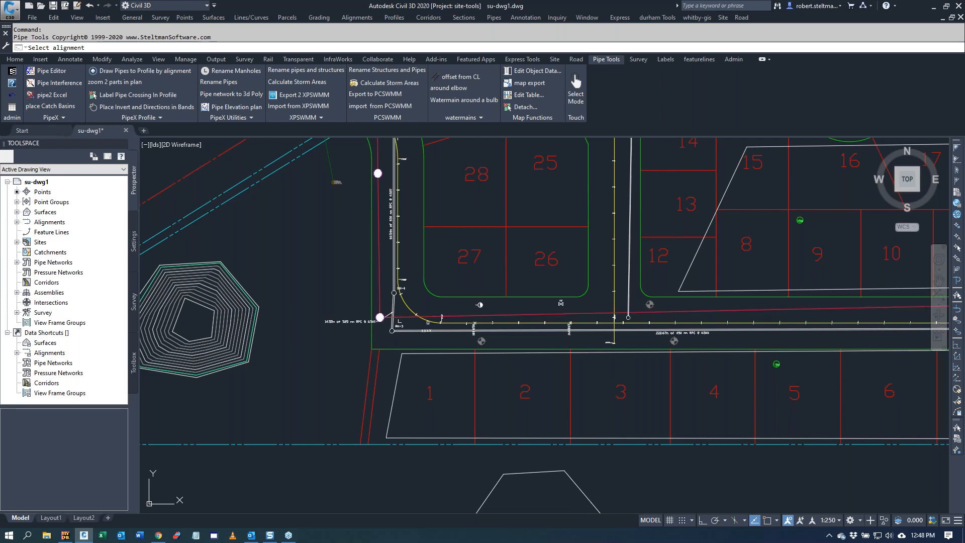
left_click(427, 320)
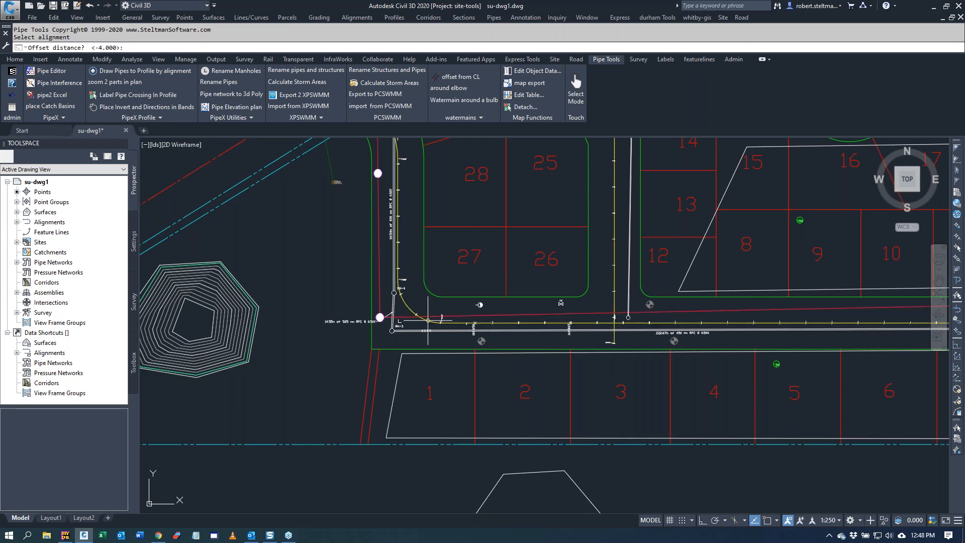
key("Return")
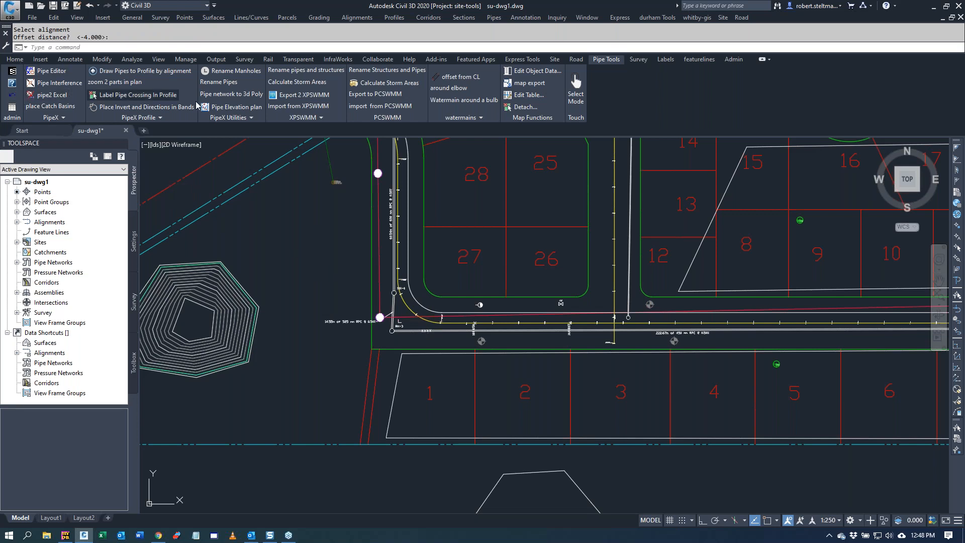
Step: Create a watermain polyline offset 10 from the same centerline alignment and erase it
left_click(463, 80)
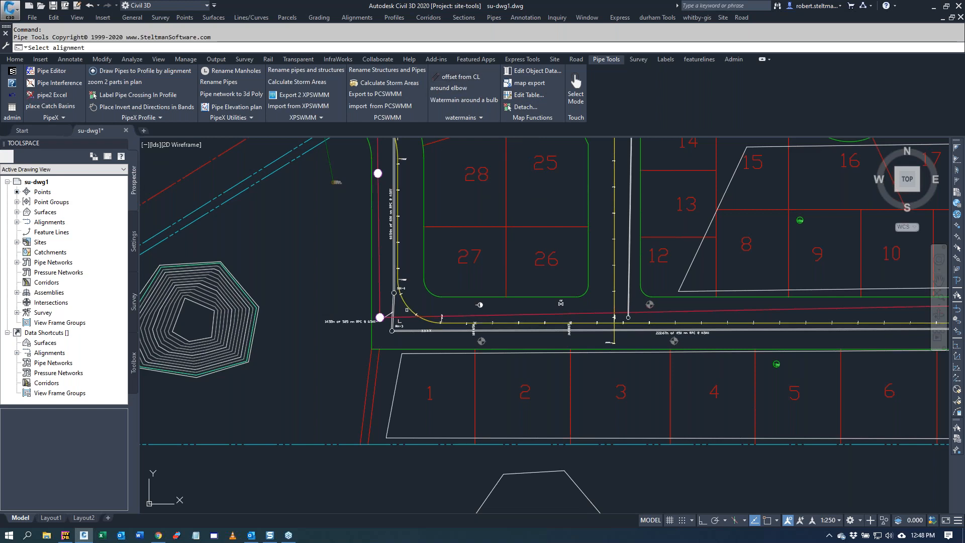
left_click(410, 309)
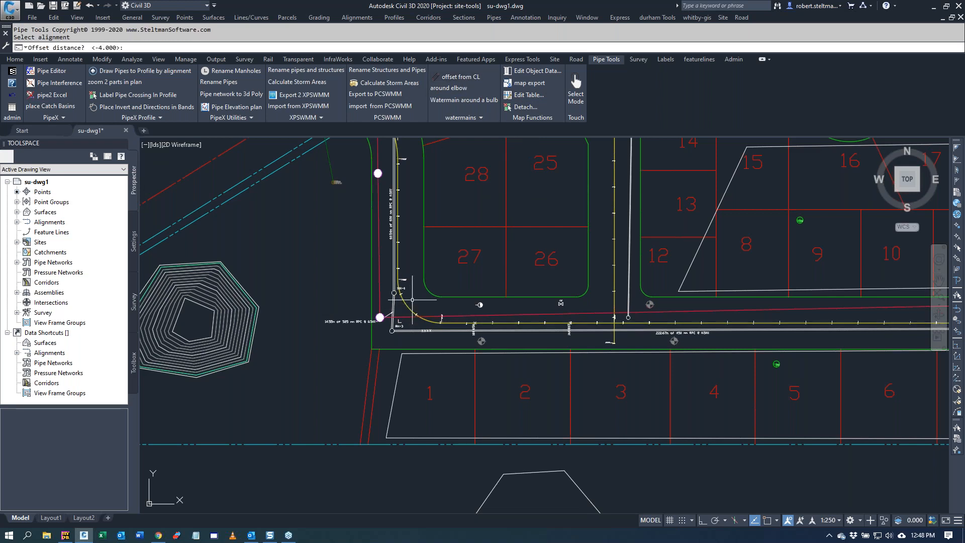
type("10")
key("Return")
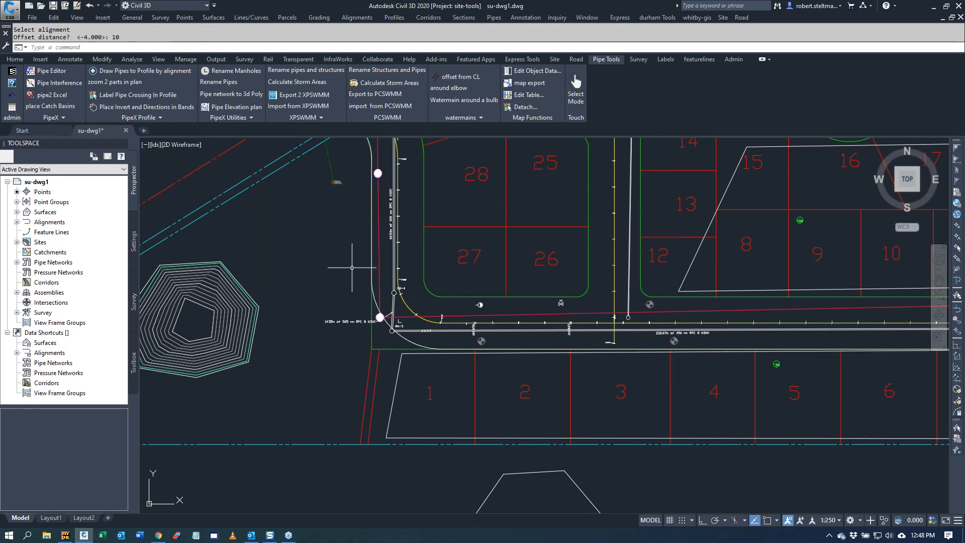
left_click(429, 342)
type("e")
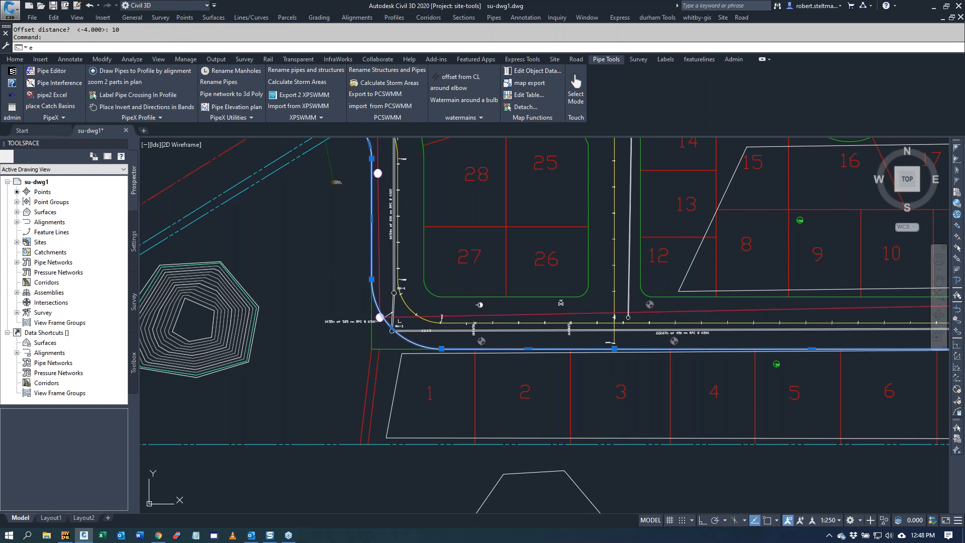
key("Return")
Step: Create an offset polyline at distance 15 from the centerline alignment, running through lot 1
left_click(460, 77)
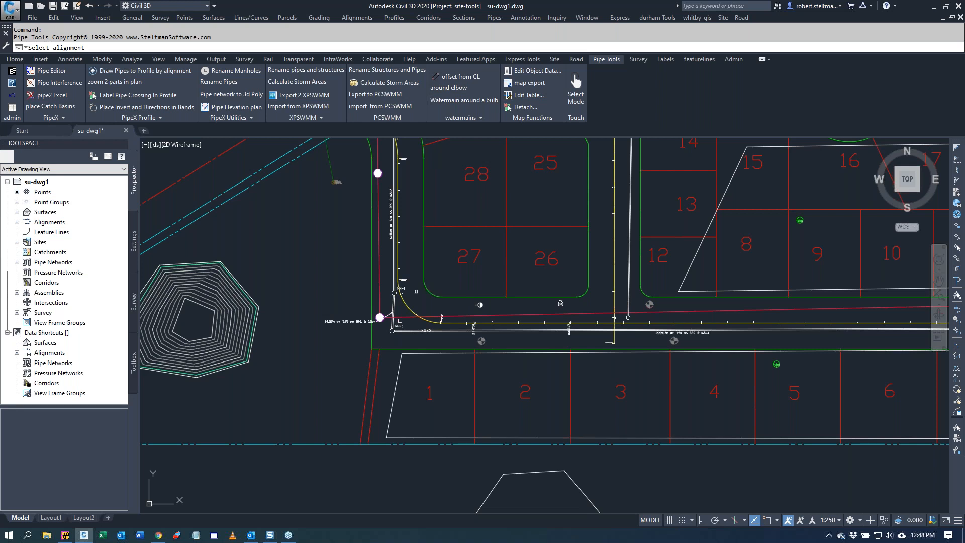
left_click(405, 300)
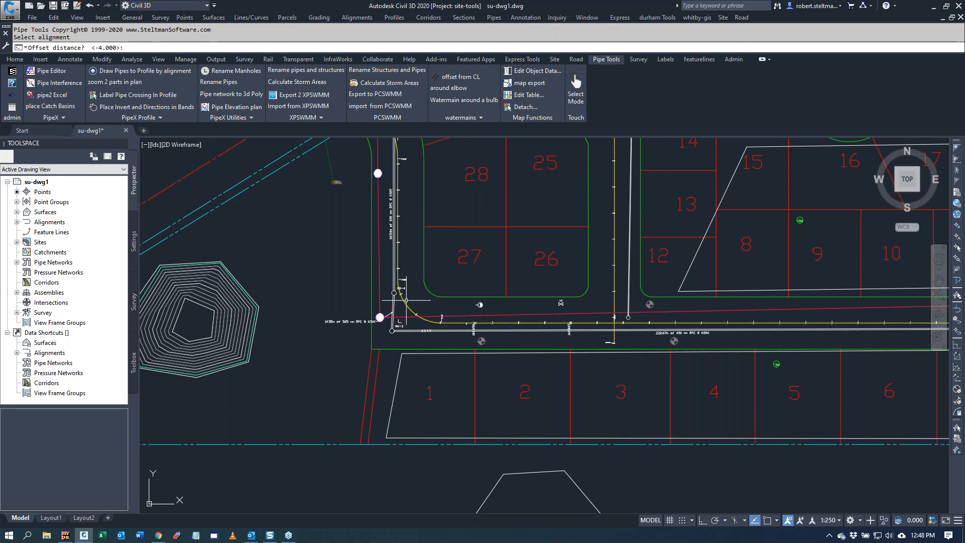
type("15")
key("Return")
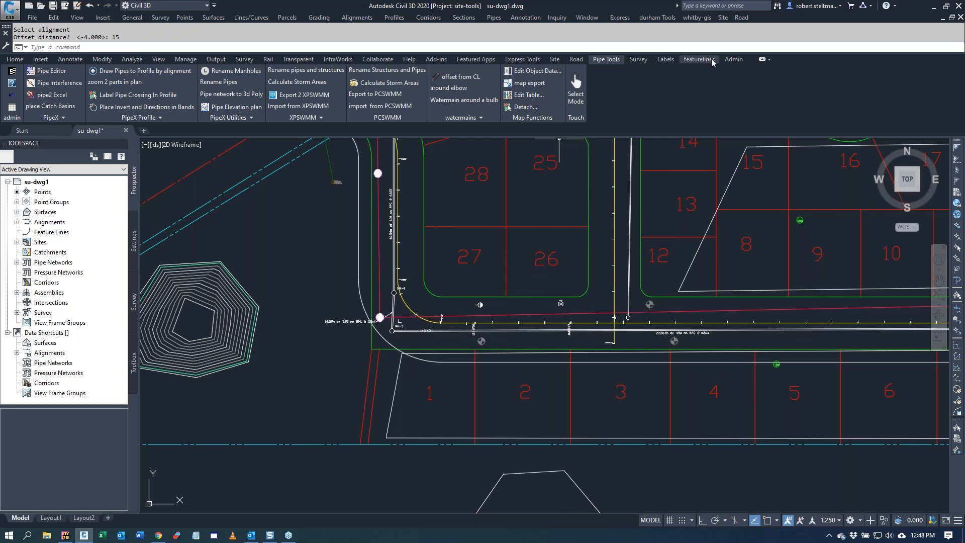
Step: Lay out the Storm network's manholes and pipes on the offset polyline from the centerline alignment, with search distance 10, offset 3, linear distance 15, and text height 0.5
left_click(637, 59)
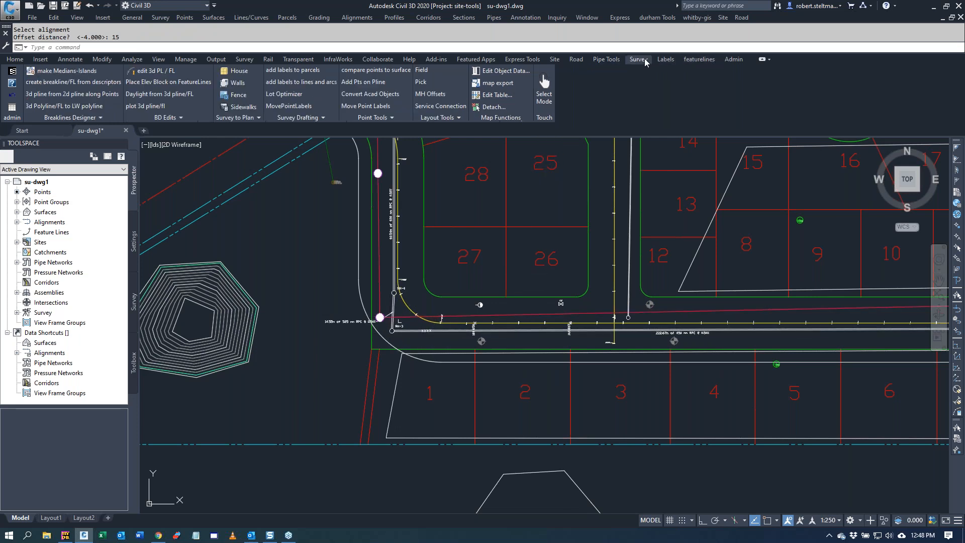
left_click(445, 120)
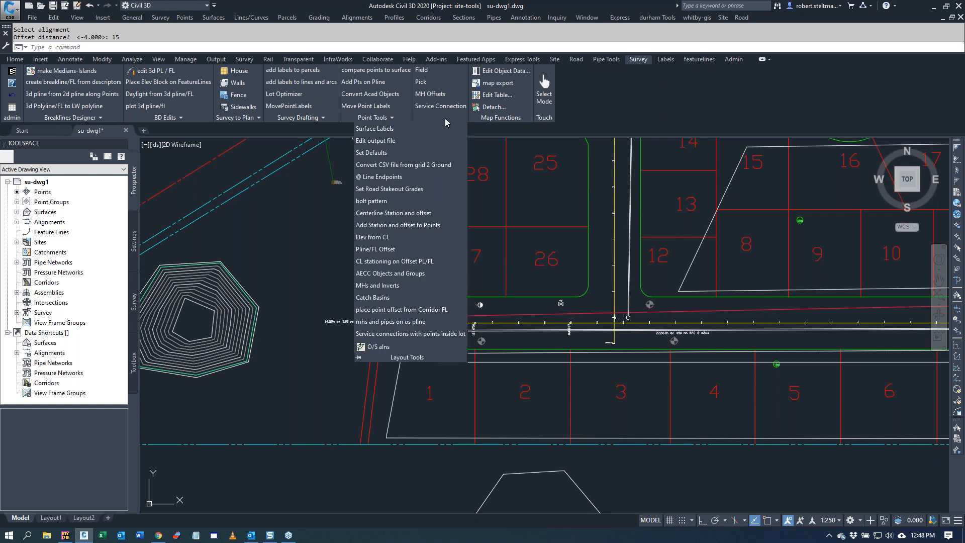
left_click(398, 323)
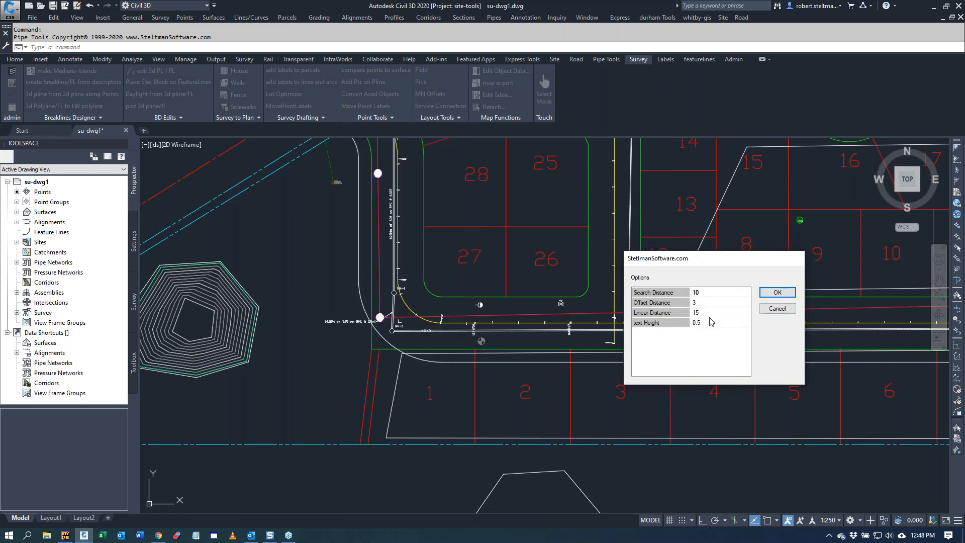
left_click(774, 294)
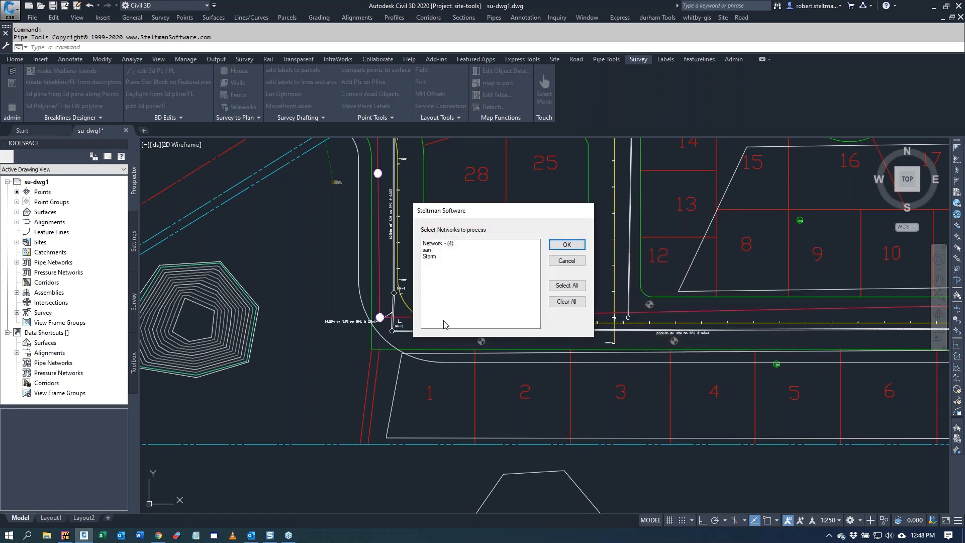
left_click(457, 257)
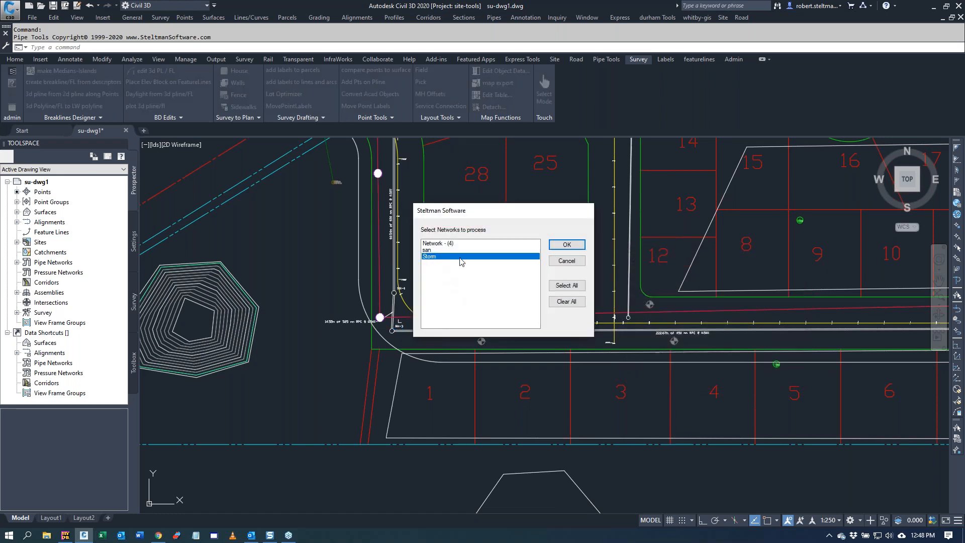
left_click(566, 245)
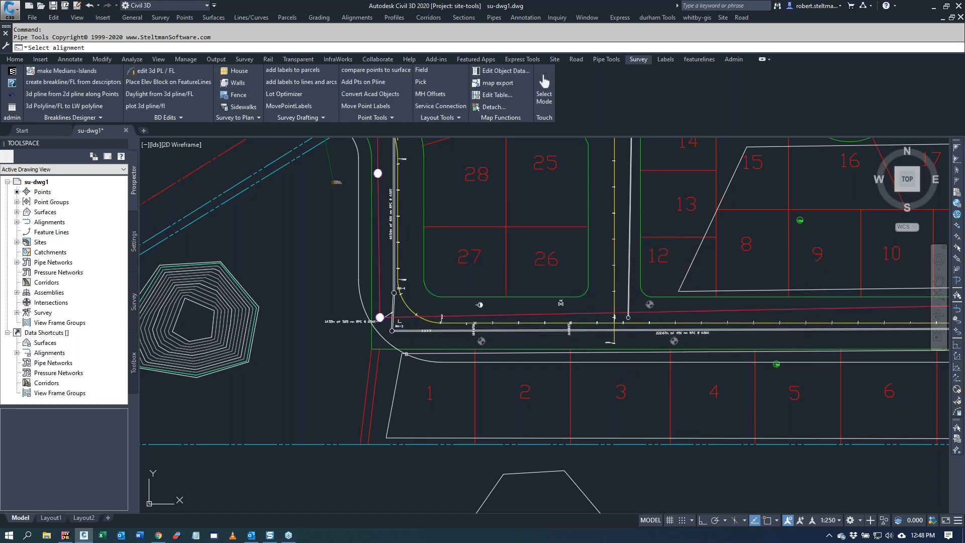
left_click(422, 319)
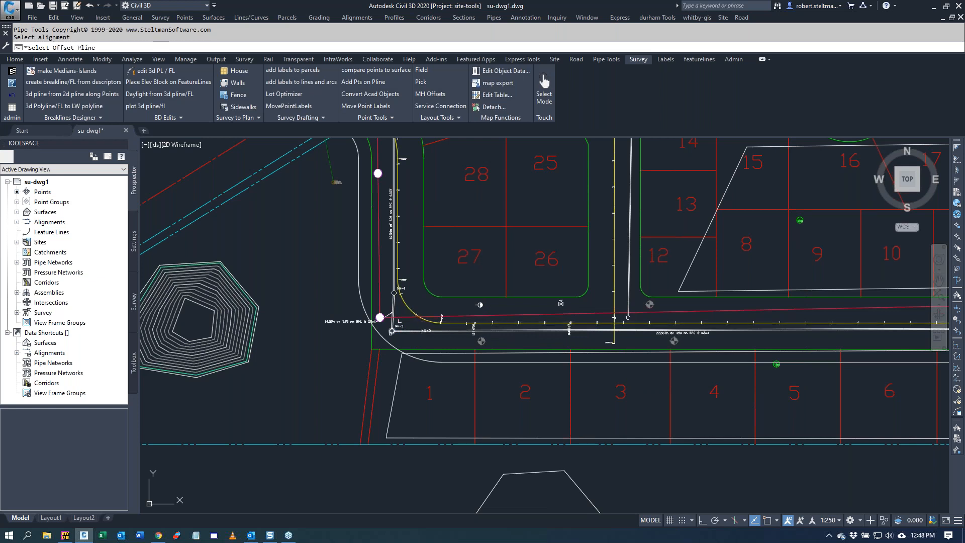
left_click(384, 342)
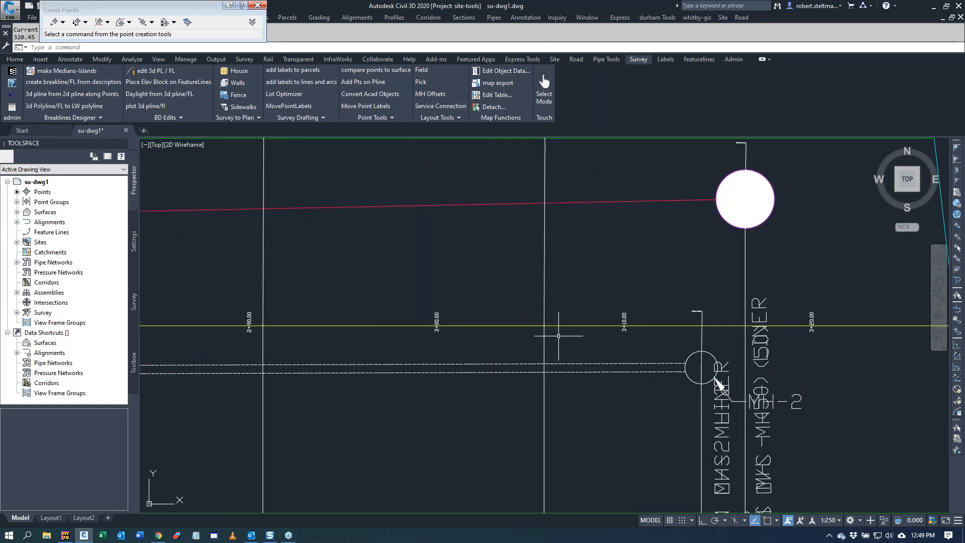
Step: Examine the Storm offset layout labels and points around MH-2 near lot 7 and along the pipe run beside lots 27 and 28
scroll(559, 336, "down", 6)
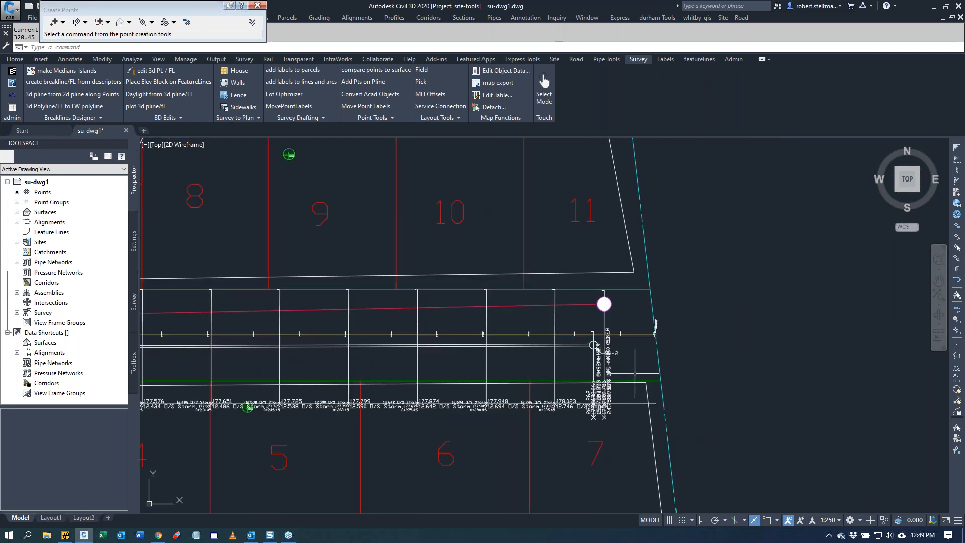
scroll(610, 372, "up", 4)
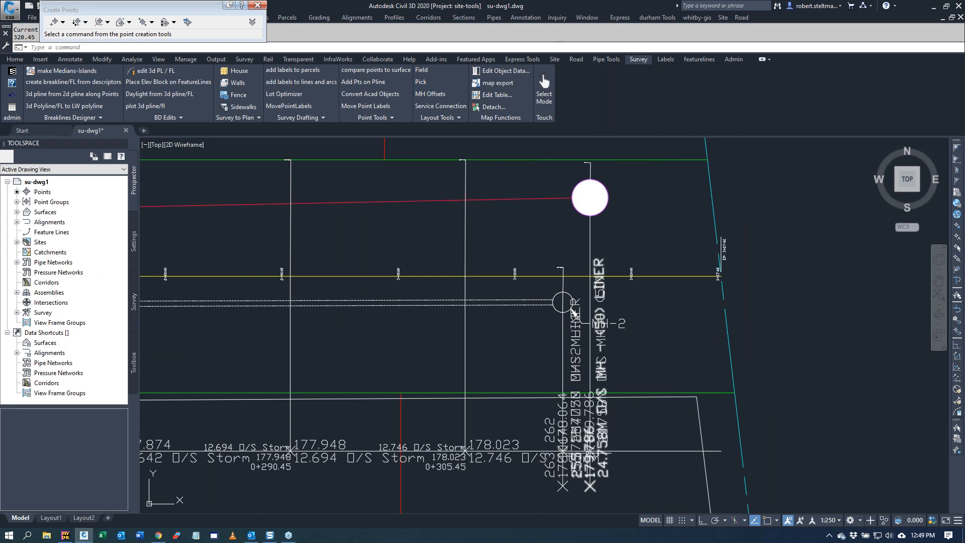
scroll(644, 357, "down", 5)
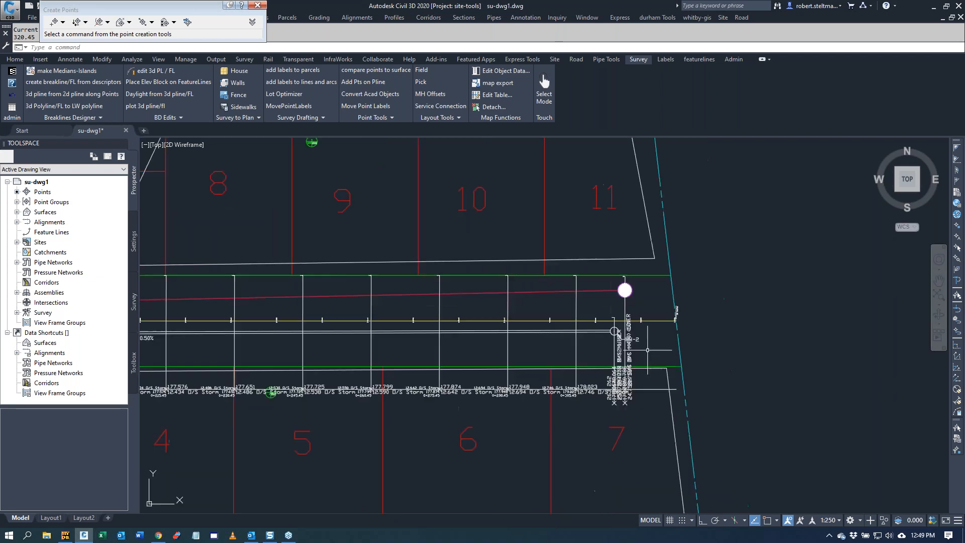
scroll(213, 345, "up", 2)
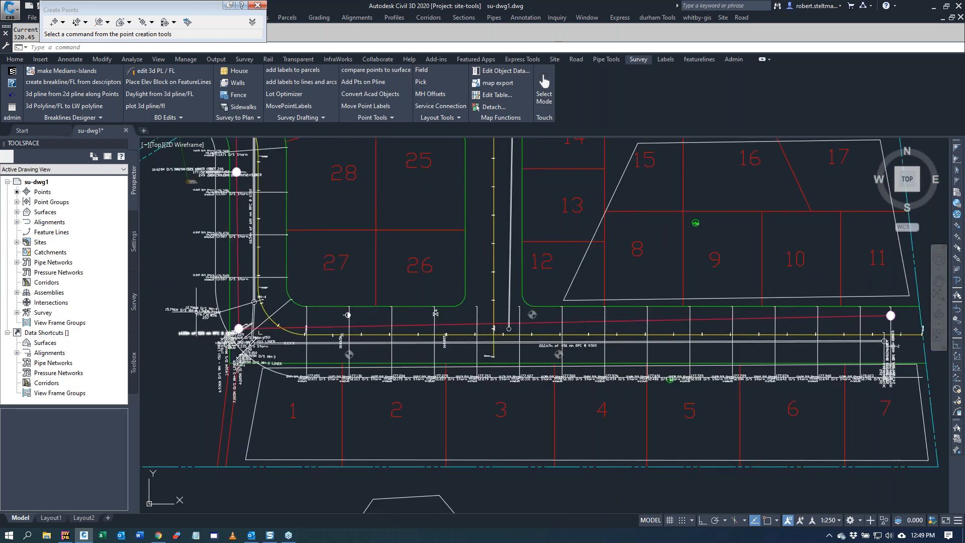
scroll(148, 162, "up", 2)
scroll(149, 163, "up", 2)
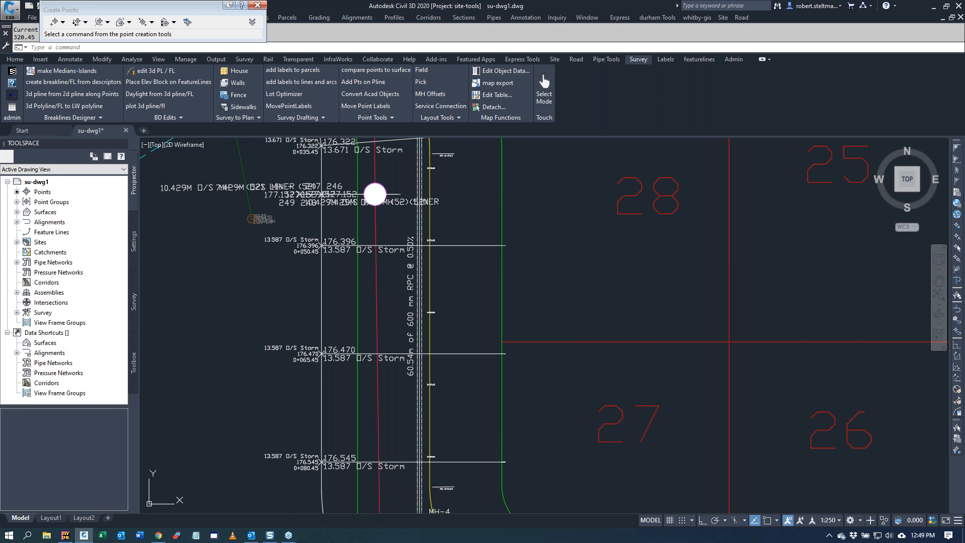
key("ctrl+shift+Escape")
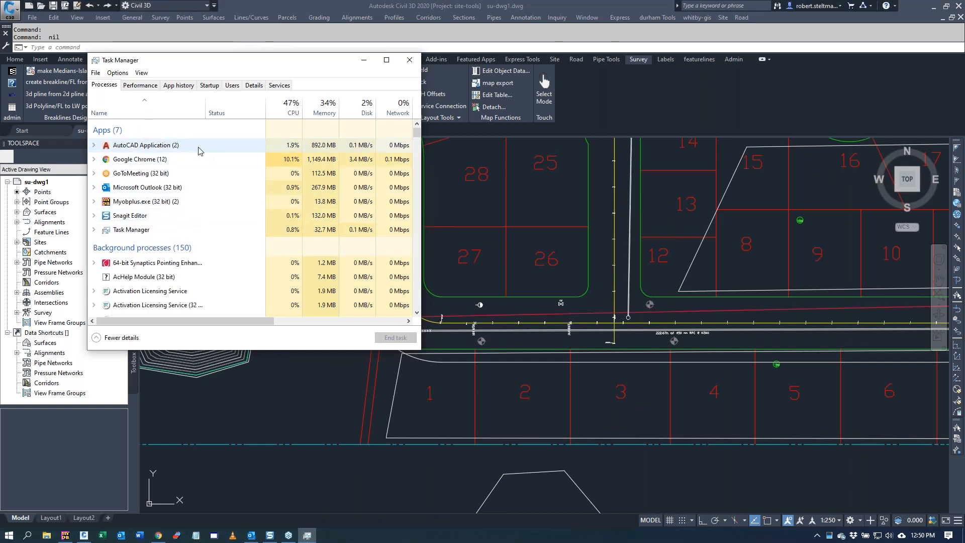
left_click(199, 148)
left_click(412, 61)
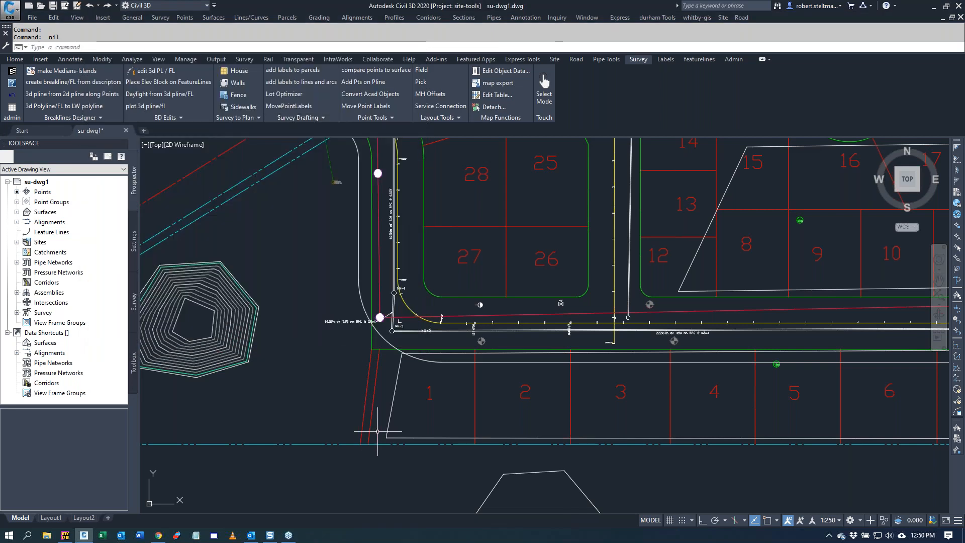
Step: Create a watermain polyline offset -4 from the centerline alignment of the street running past lots 12 to 14 into the cul-de-sac
scroll(381, 352, "down", 2)
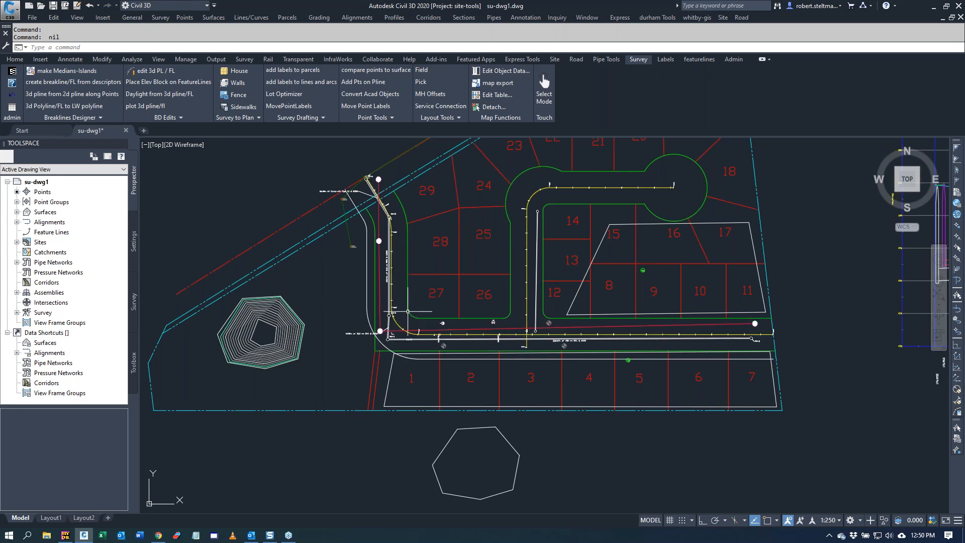
scroll(343, 358, "down", 4)
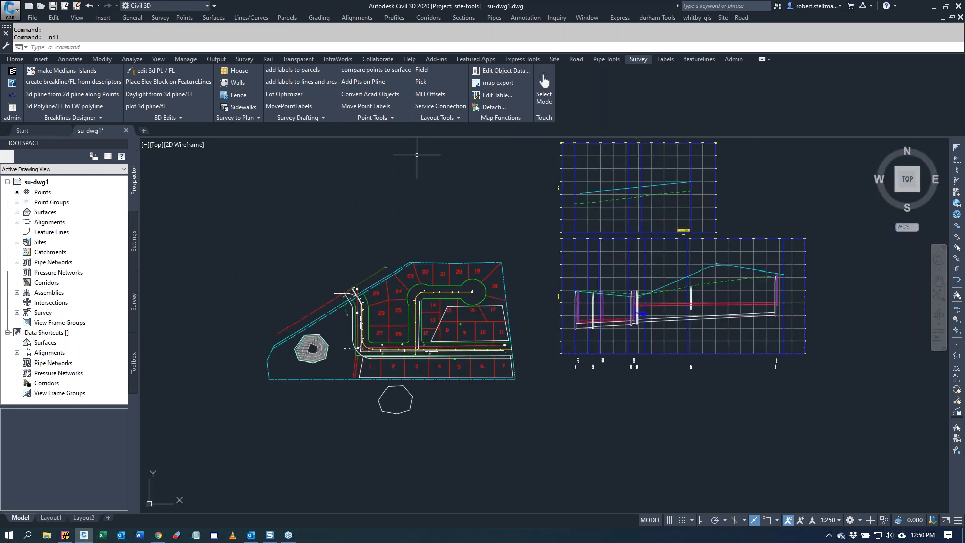
left_click(607, 60)
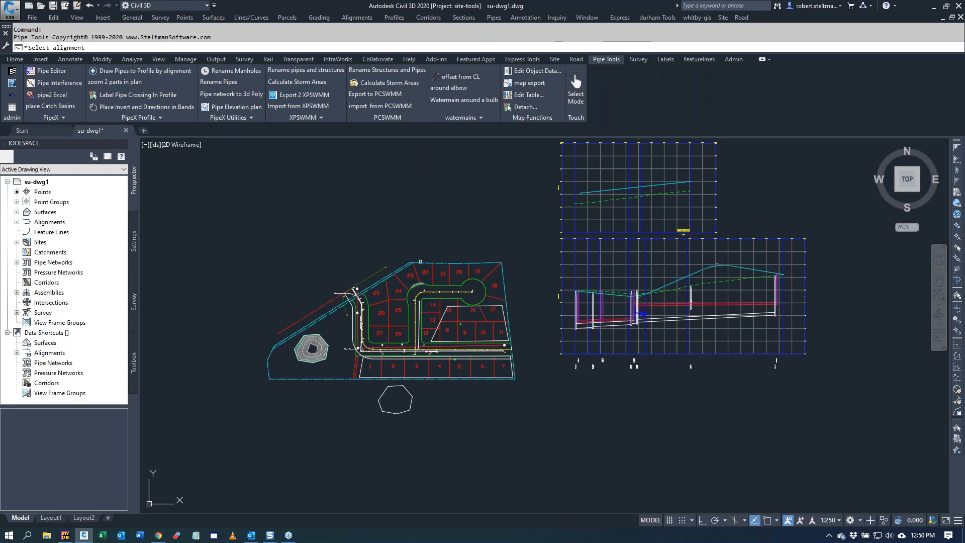
left_click(429, 293)
left_click(430, 291)
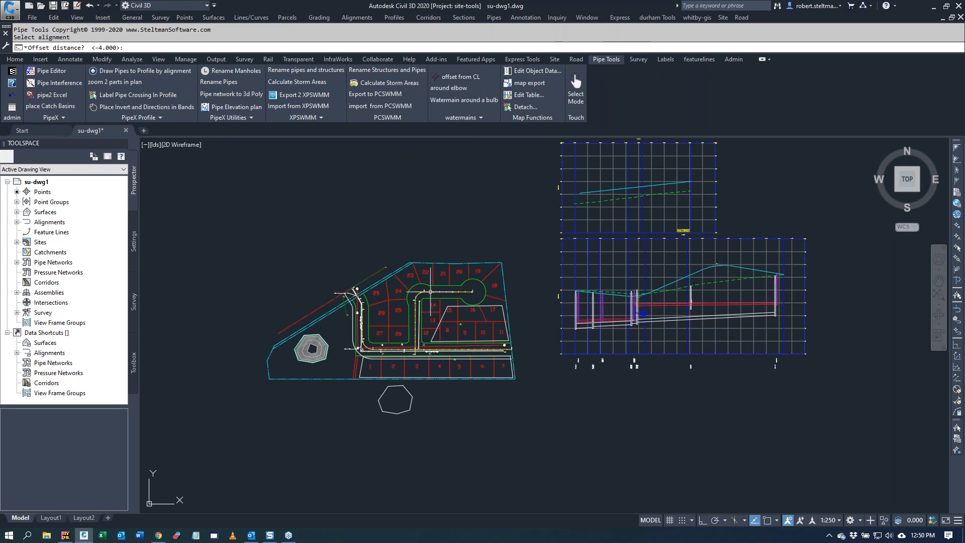
key("Return")
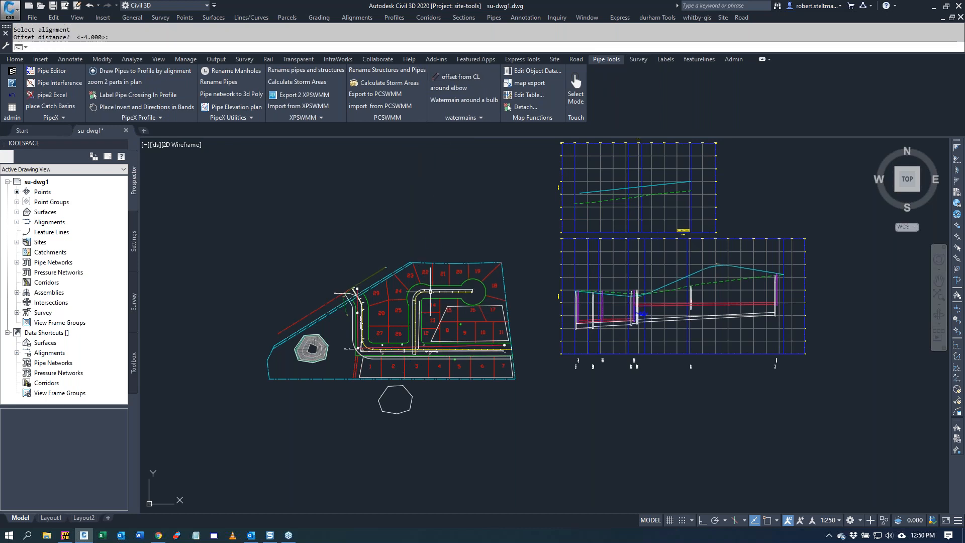
Step: Route the watermain polyline around the elbow bulb beside lots 23 to 25, using the bulb's center, both curb returns and the side opposite the bulb
scroll(417, 293, "up", 4)
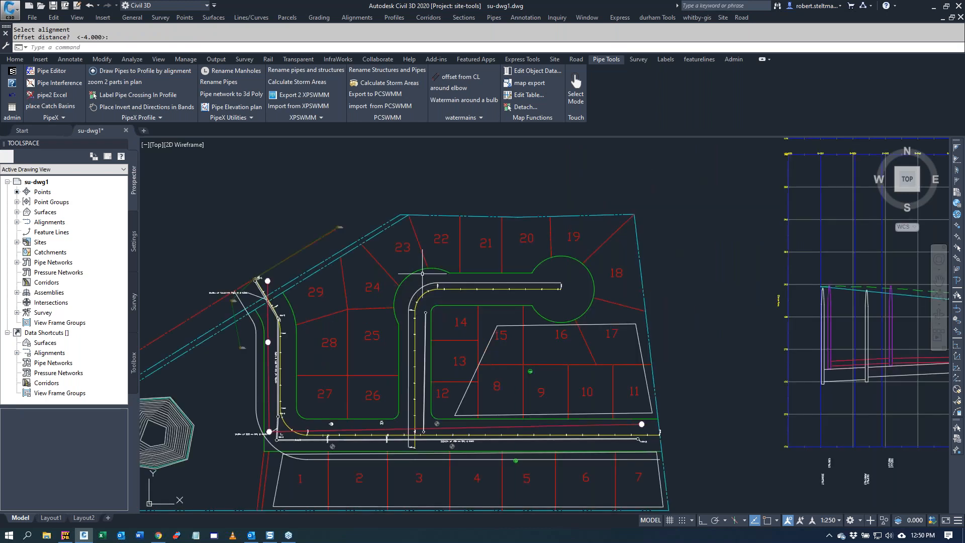
left_click(447, 88)
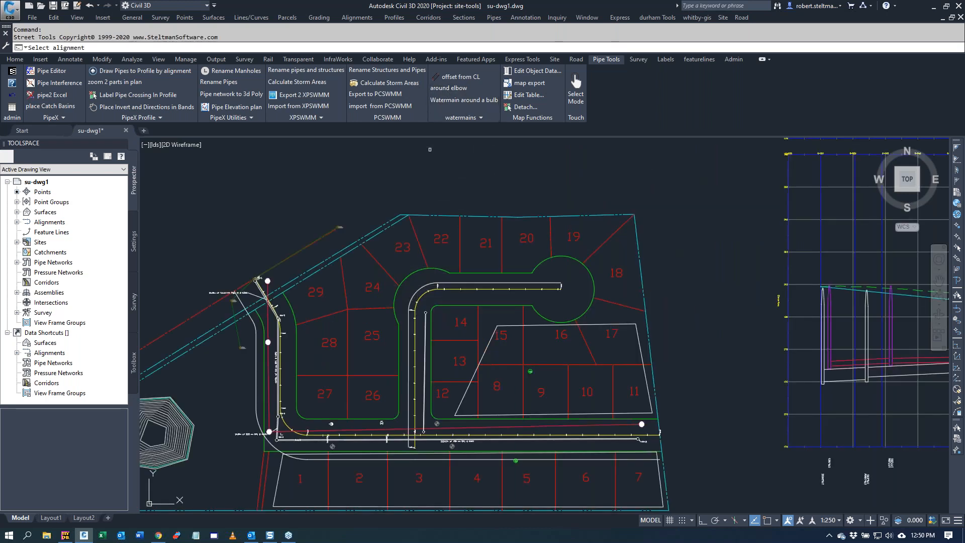
left_click(415, 309)
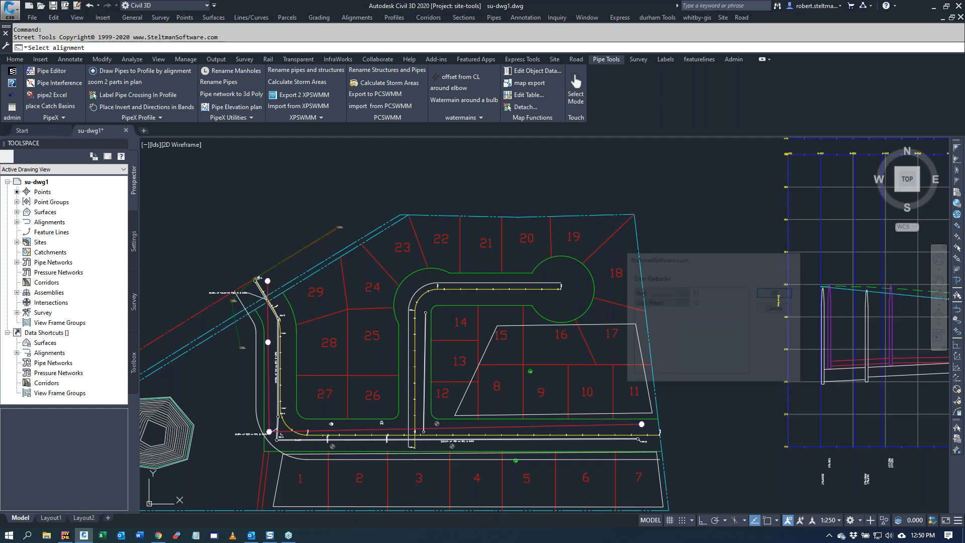
left_click(776, 292)
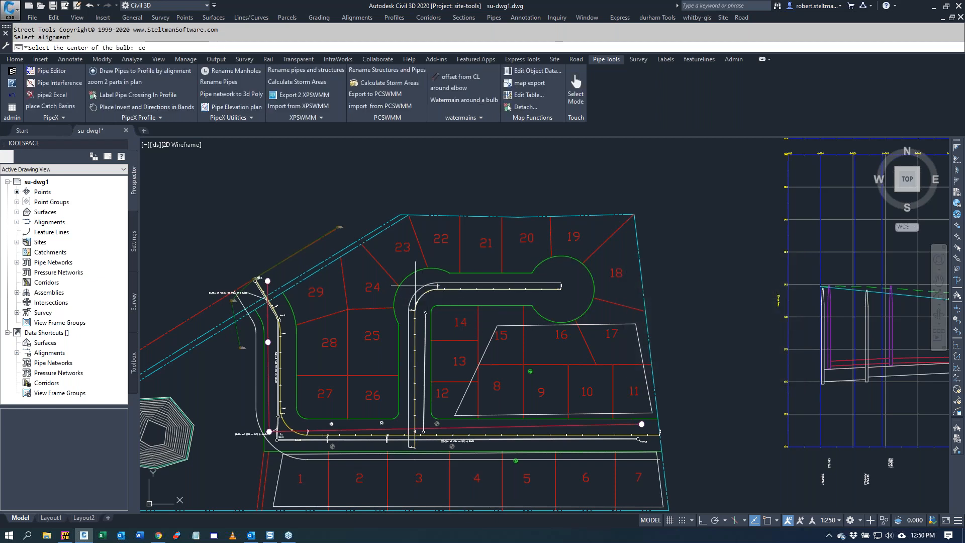
type("cen")
key("Return")
left_click(427, 271)
left_click(386, 328)
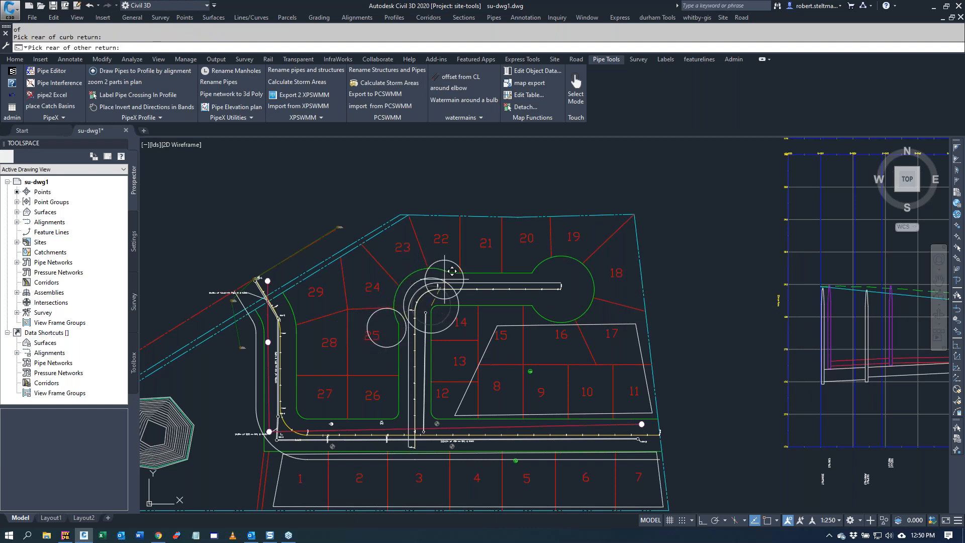
left_click(460, 258)
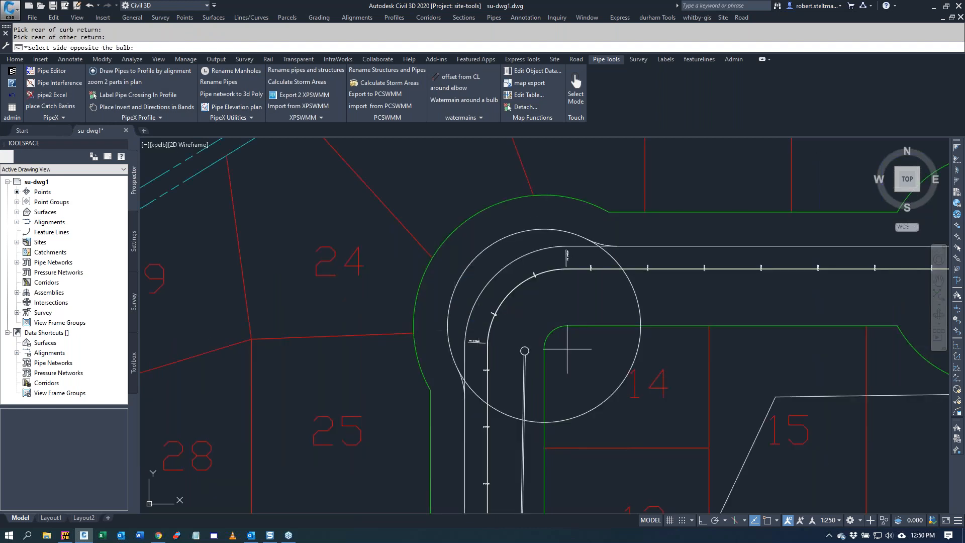
left_click(619, 374)
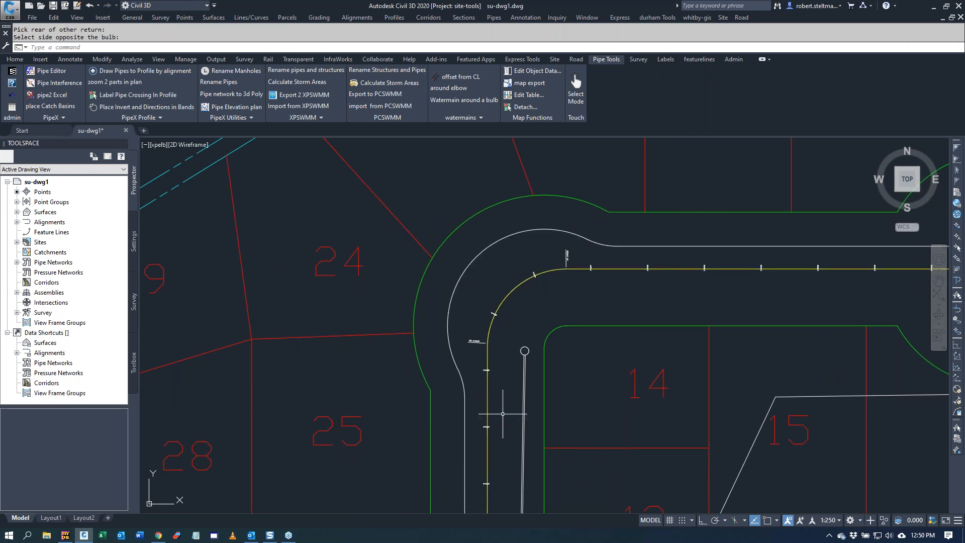
Step: Join the elbow curve and the straight watermain segment beside lot 25 into one polyline with a fuzz distance of 1.000
type("pe")
key("Return")
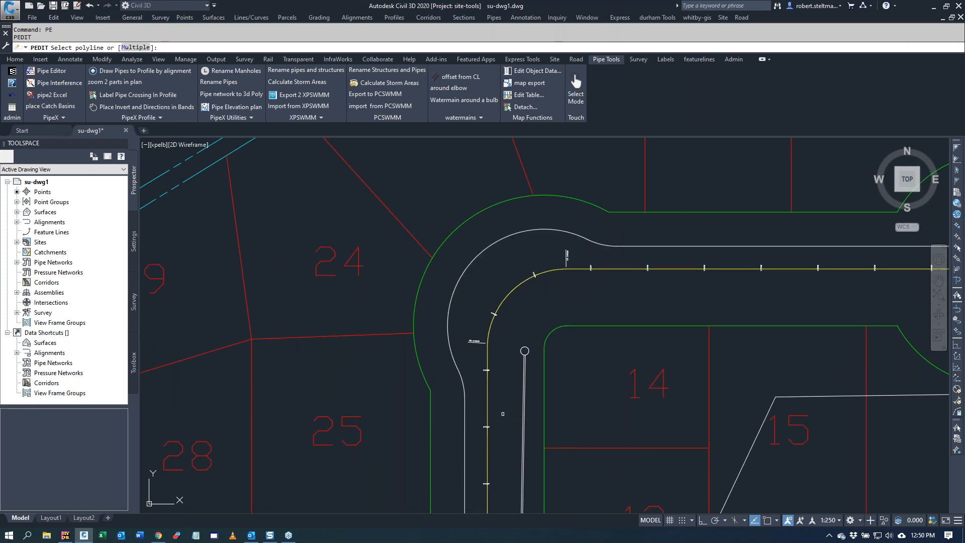
type("m")
key("Return")
left_click(472, 420)
left_click(451, 387)
key("Return")
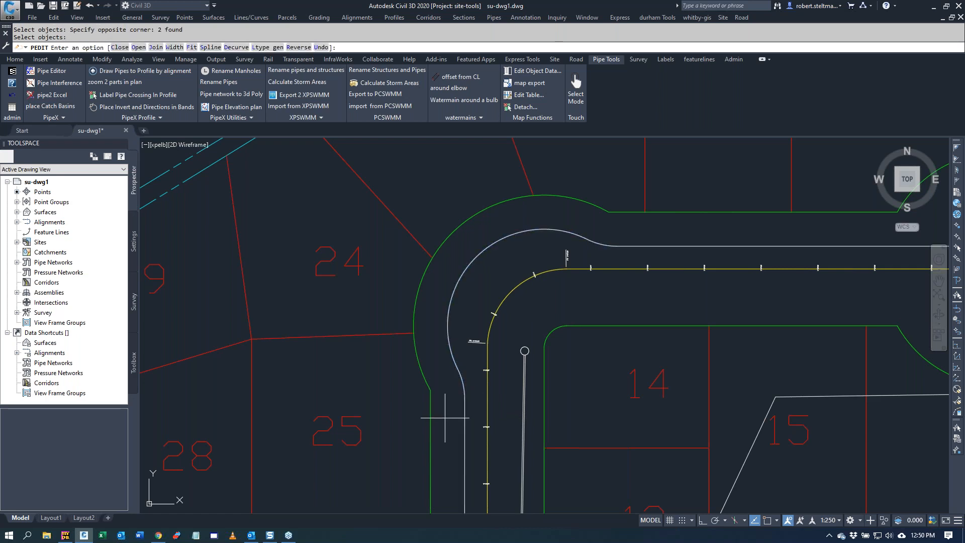
type("j")
key("Return")
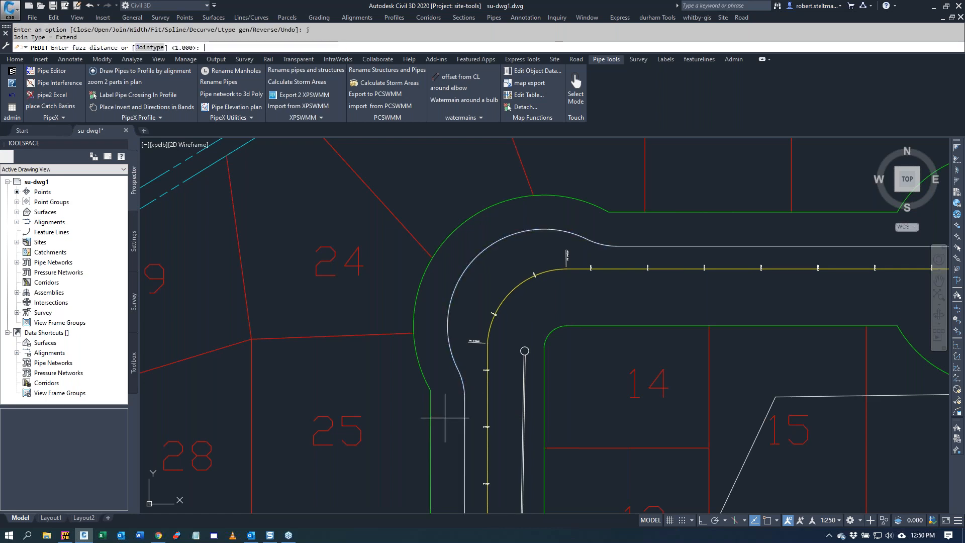
key("Return")
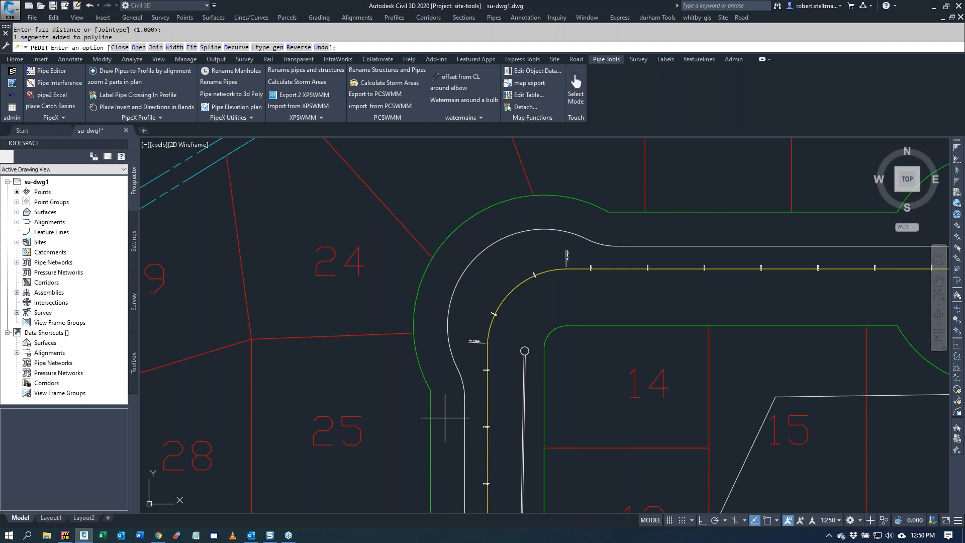
key("Return")
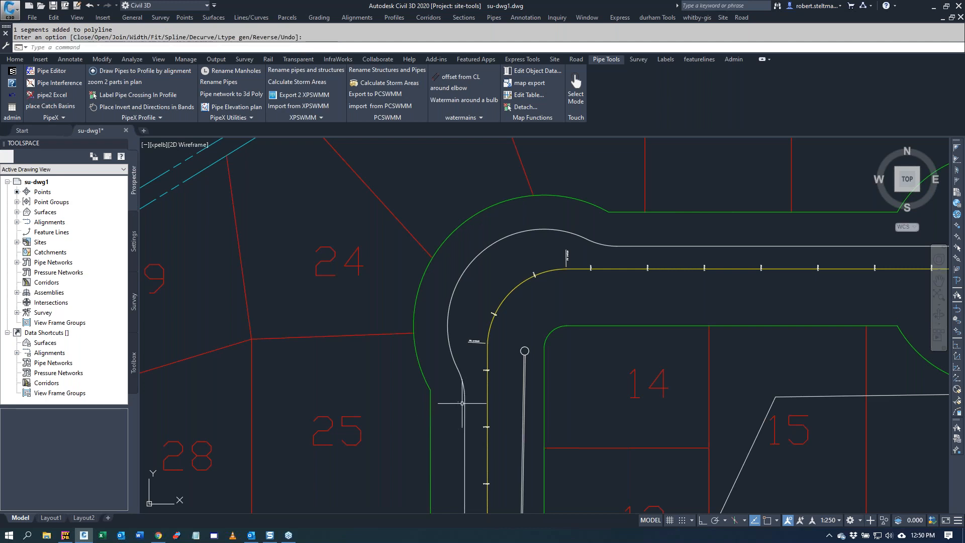
left_click(462, 403)
Step: Give the joined watermain elevations with a vertical offset of 1.800 from the dashed green profile in the upper profile view
scroll(433, 336, "down", 2)
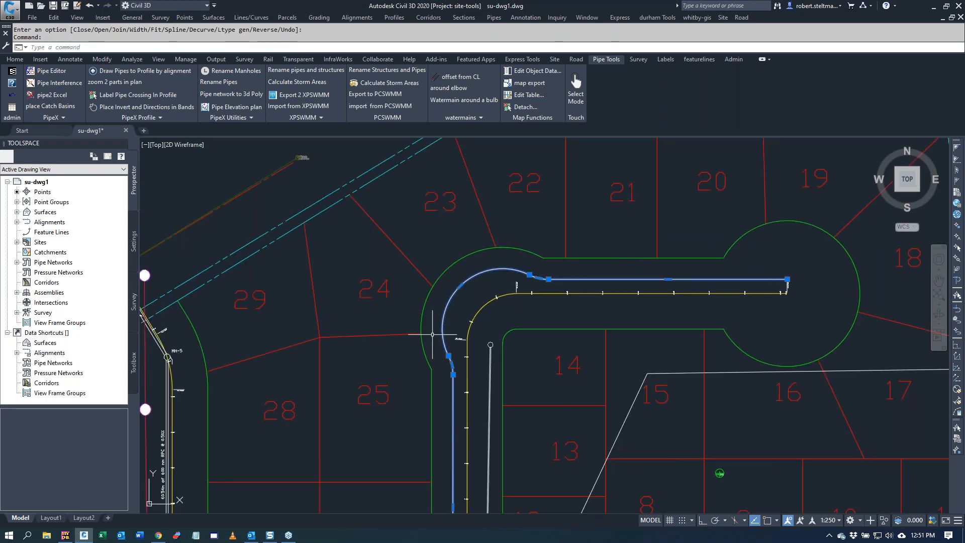
scroll(432, 334, "down", 1)
scroll(432, 334, "down", 4)
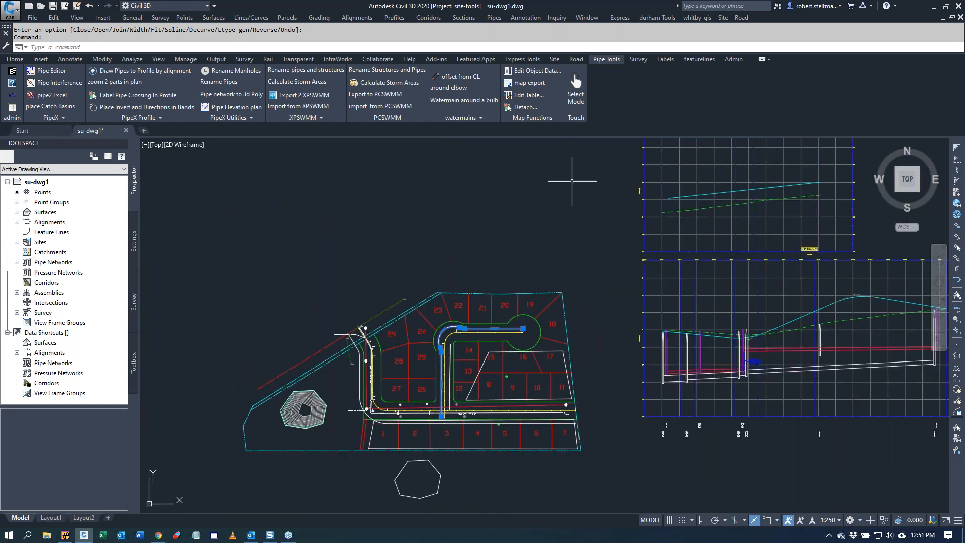
left_click(452, 114)
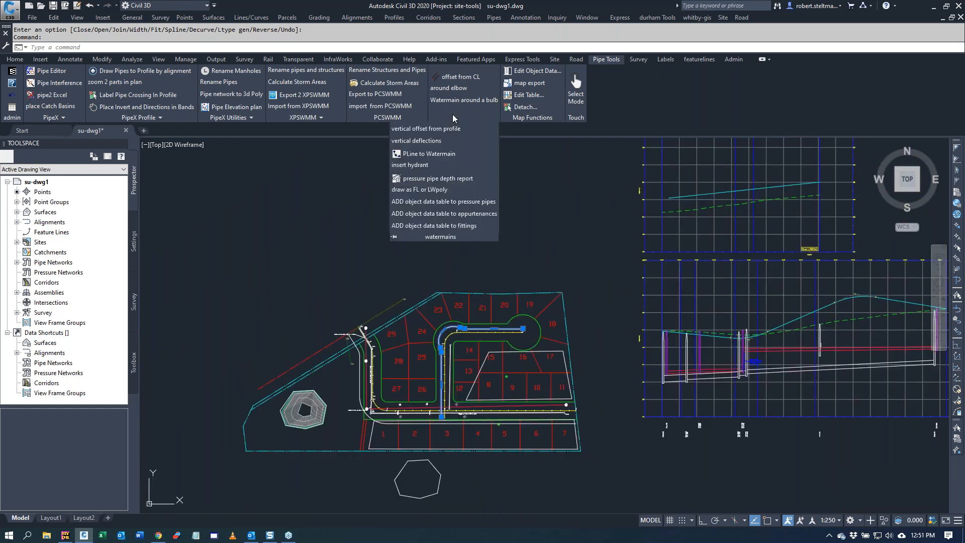
left_click(438, 130)
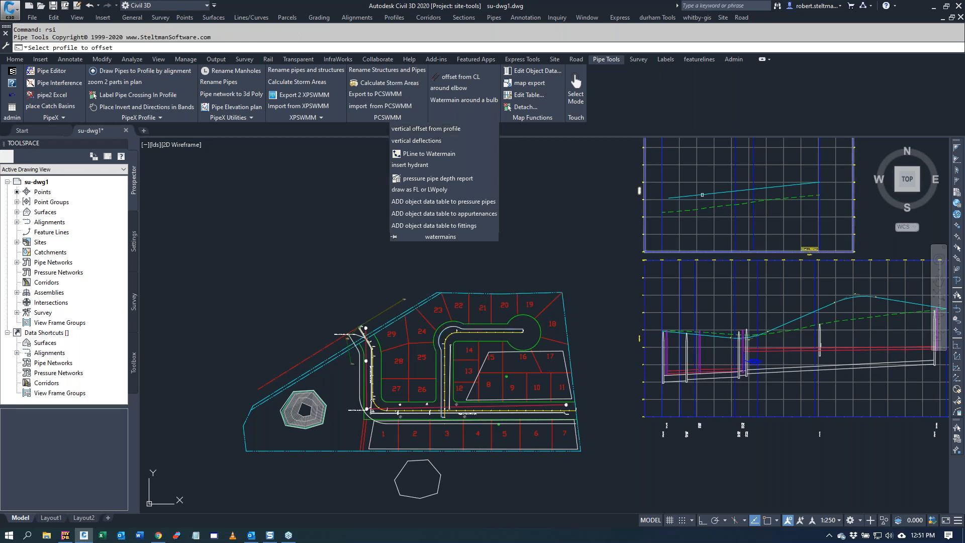
left_click(718, 205)
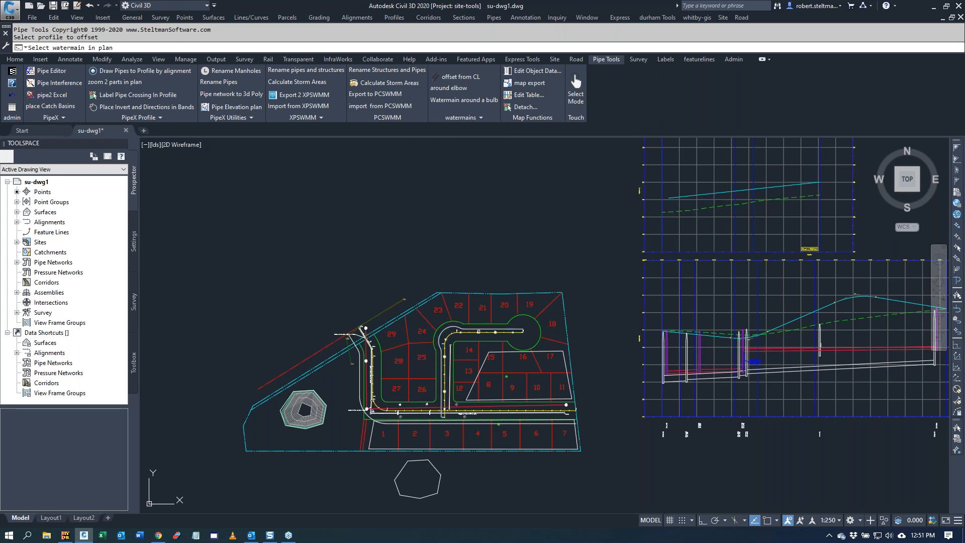
left_click(480, 330)
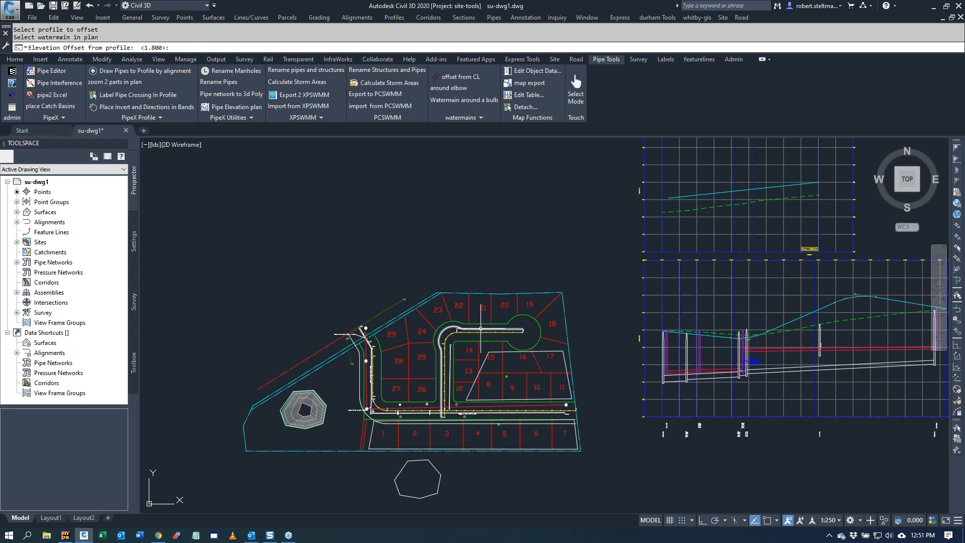
key("Return")
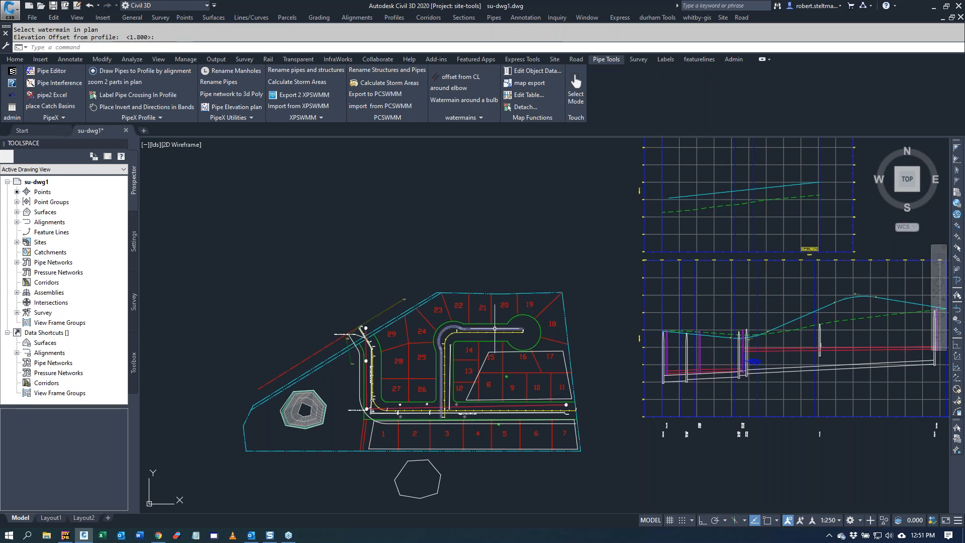
left_click(466, 117)
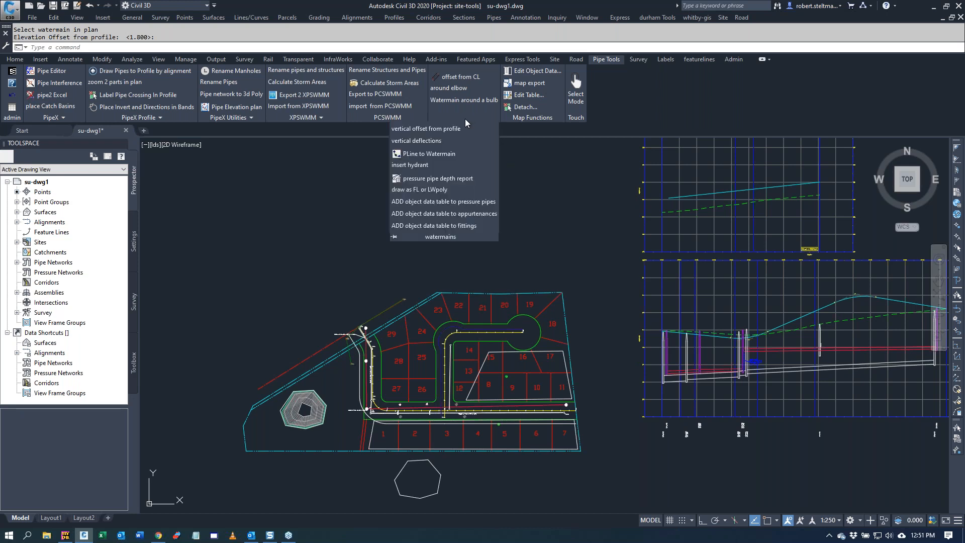
left_click(603, 186)
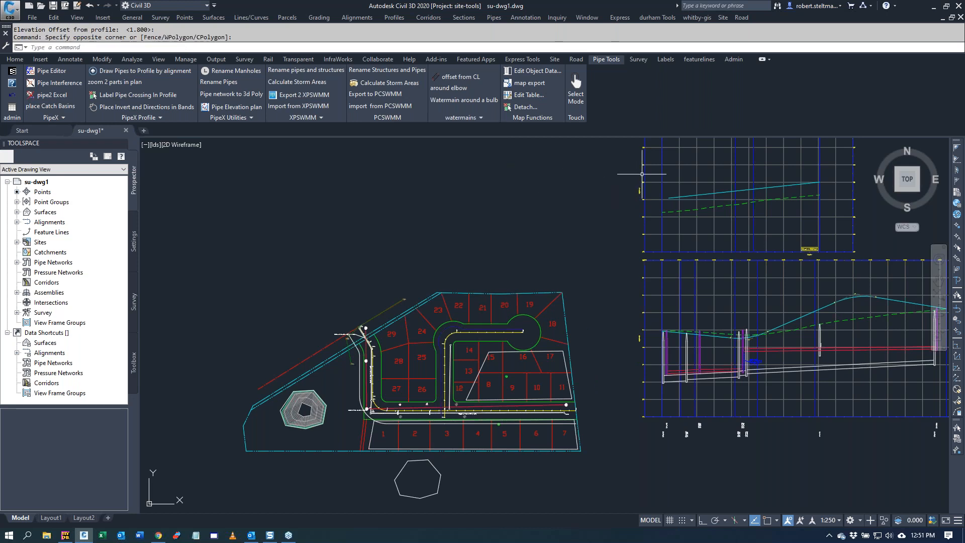
Step: Stretch the north end of the gravity pipe beside lots 12 to 14 past its manhole and across the watermain at the elbow
scroll(476, 375, "up", 2)
scroll(473, 378, "up", 2)
scroll(427, 324, "up", 3)
scroll(427, 329, "down", 3)
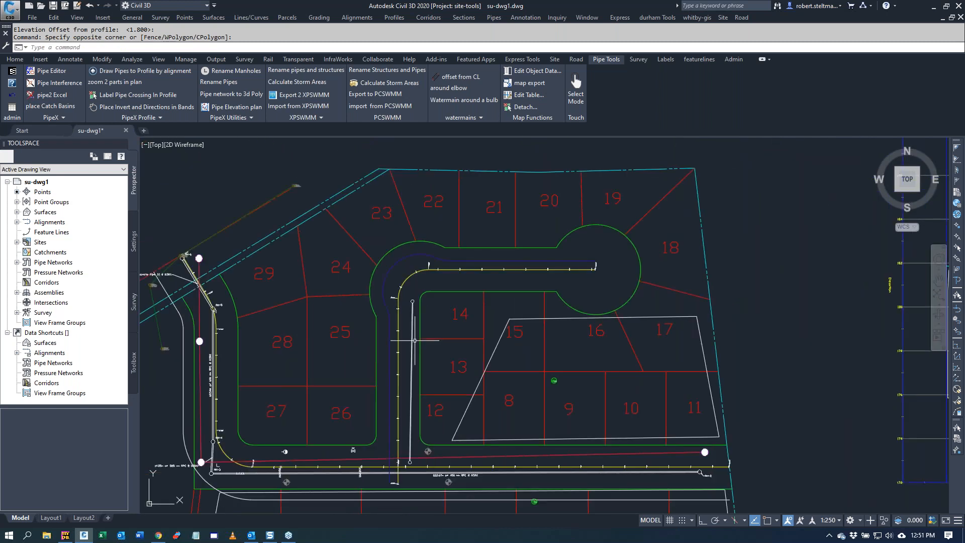
left_click(413, 335)
scroll(397, 297, "up", 7)
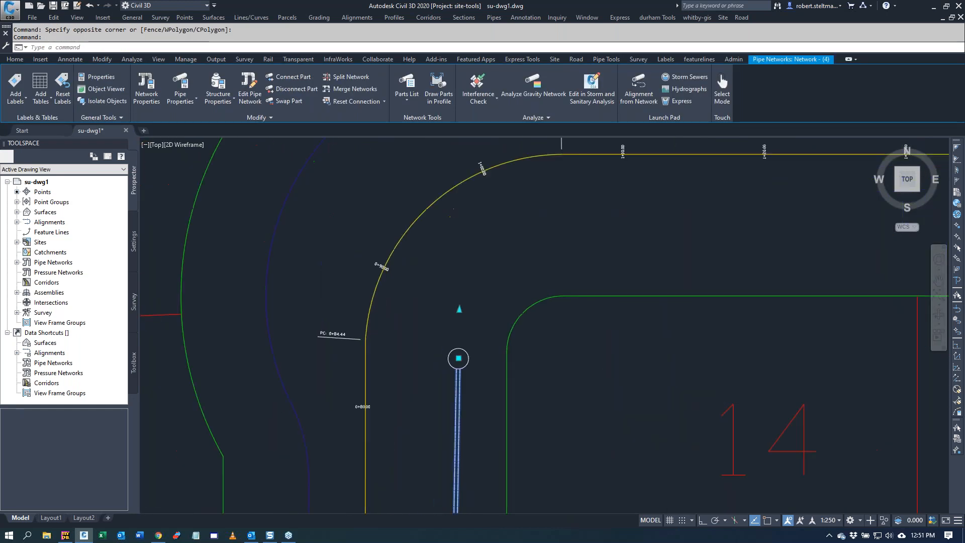
scroll(444, 312, "down", 2)
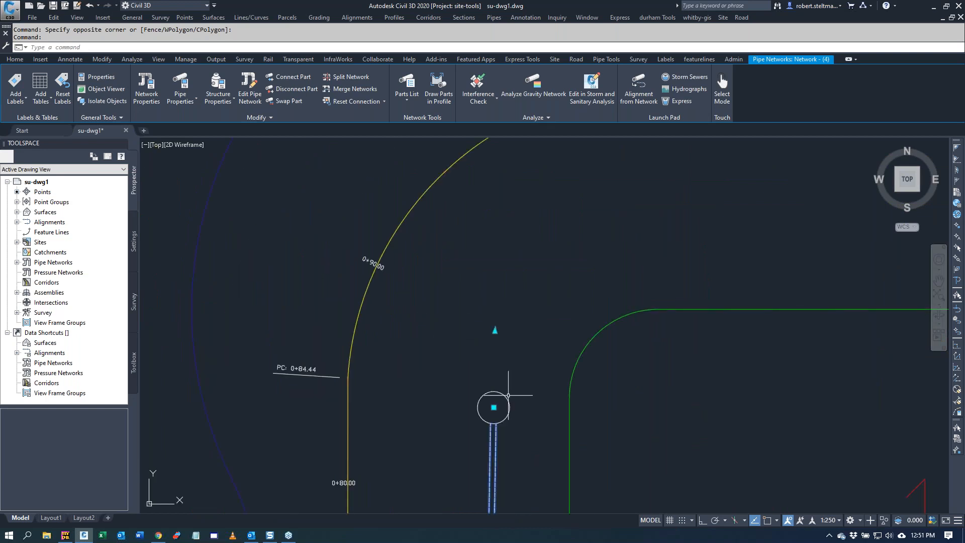
left_click(493, 407)
scroll(470, 300, "down", 5)
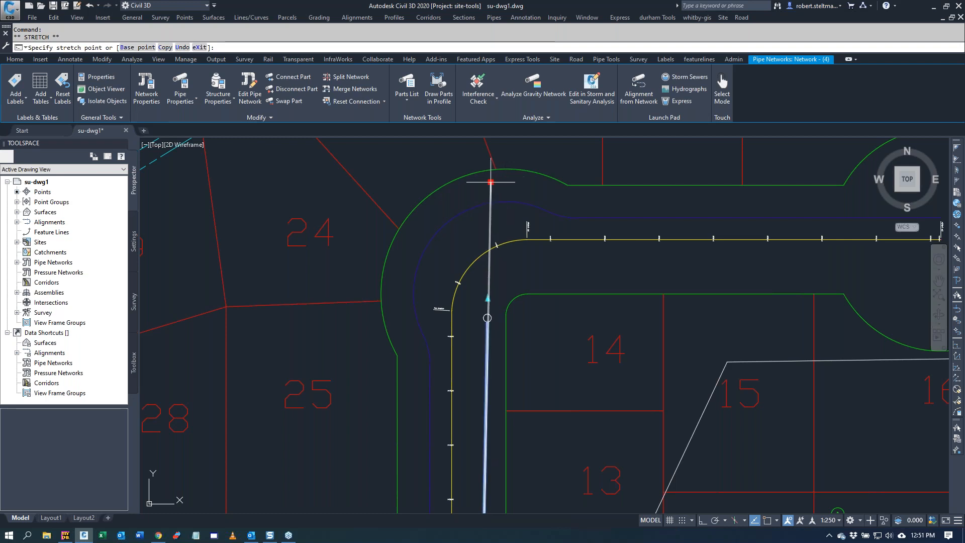
left_click(490, 182)
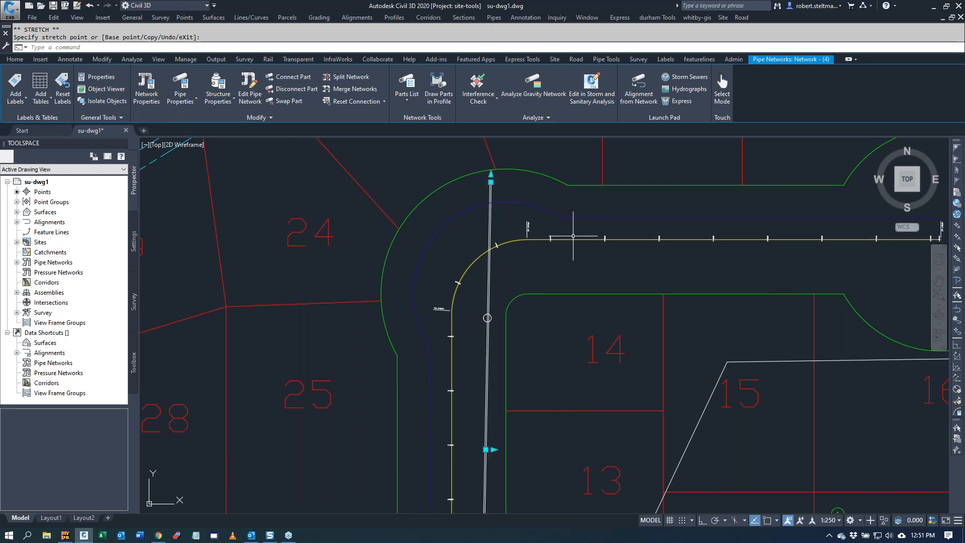
key("Escape")
key("Escape")
scroll(564, 241, "down", 4)
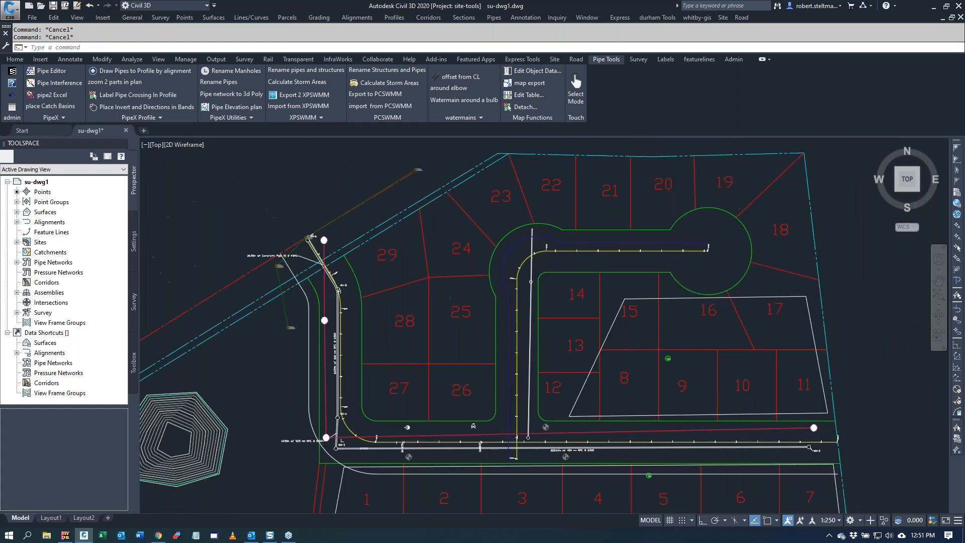
scroll(552, 258, "down", 2)
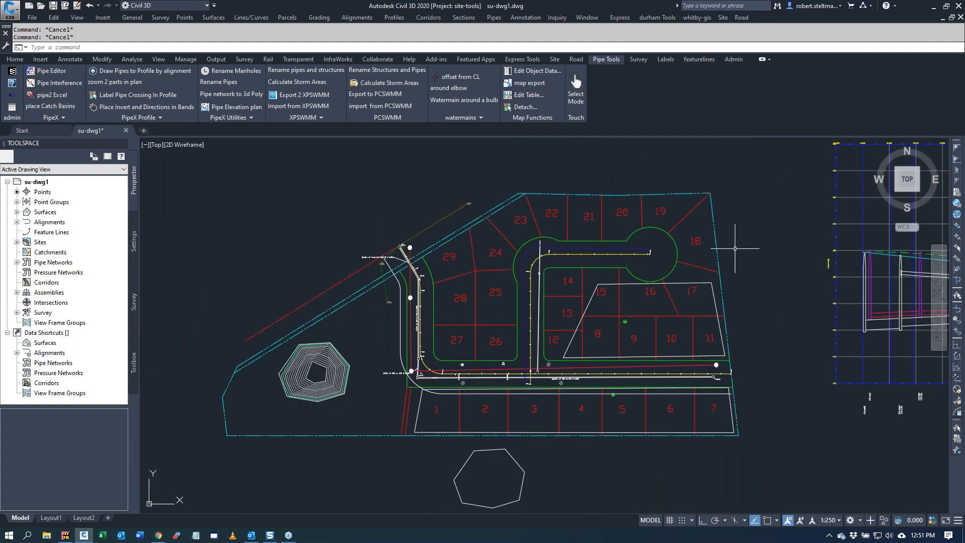
Step: Draw the gravity pipe network beside lots 12 to 14 in the upper profile view and check its stretched pipe there
left_click(835, 204)
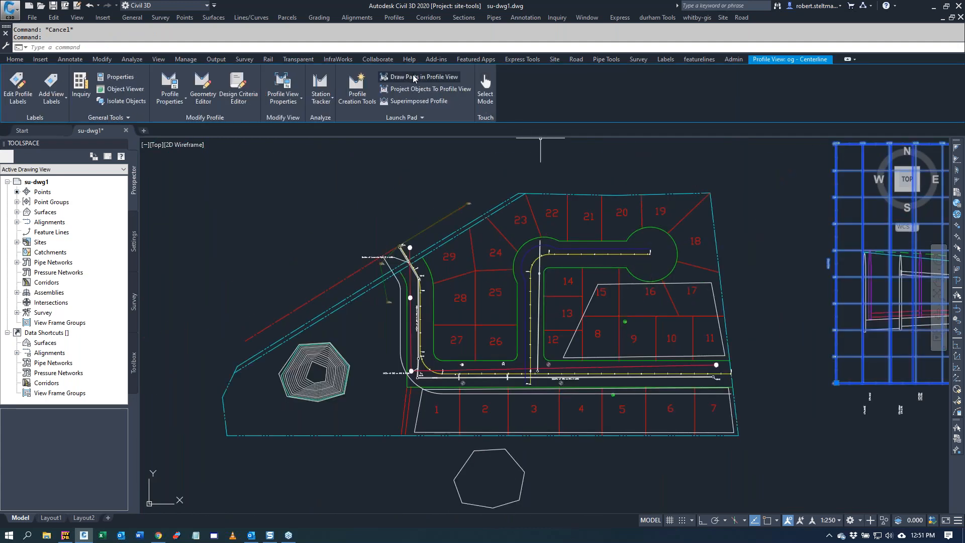
left_click(414, 78)
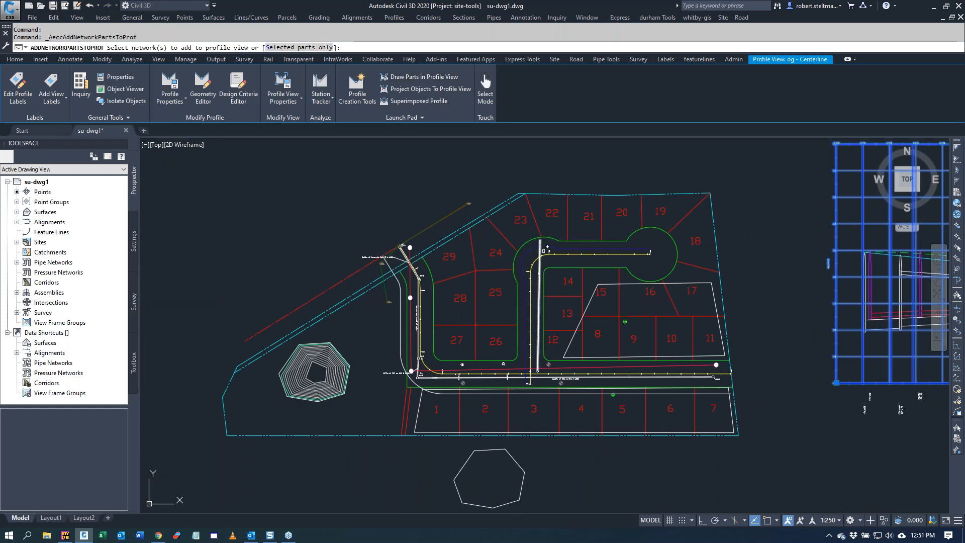
left_click(544, 247)
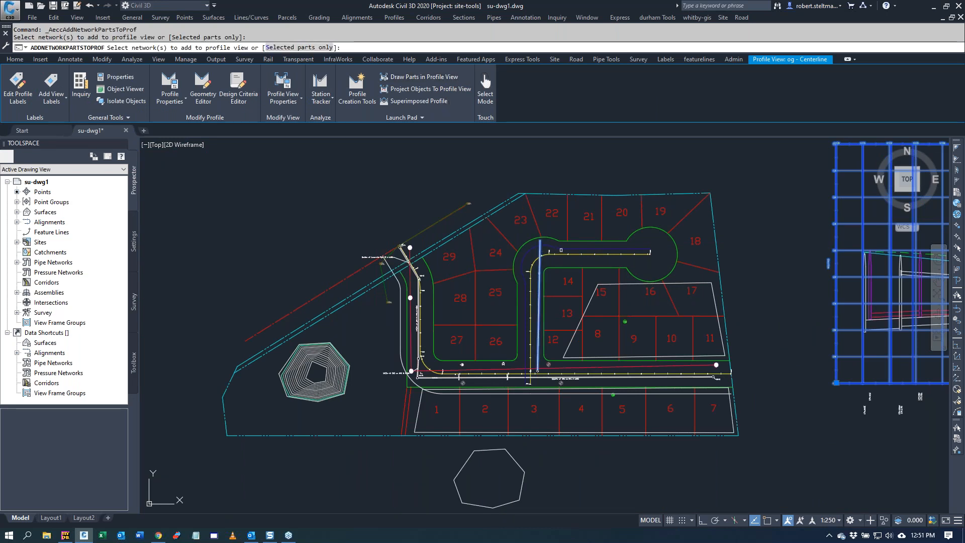
right_click(574, 251)
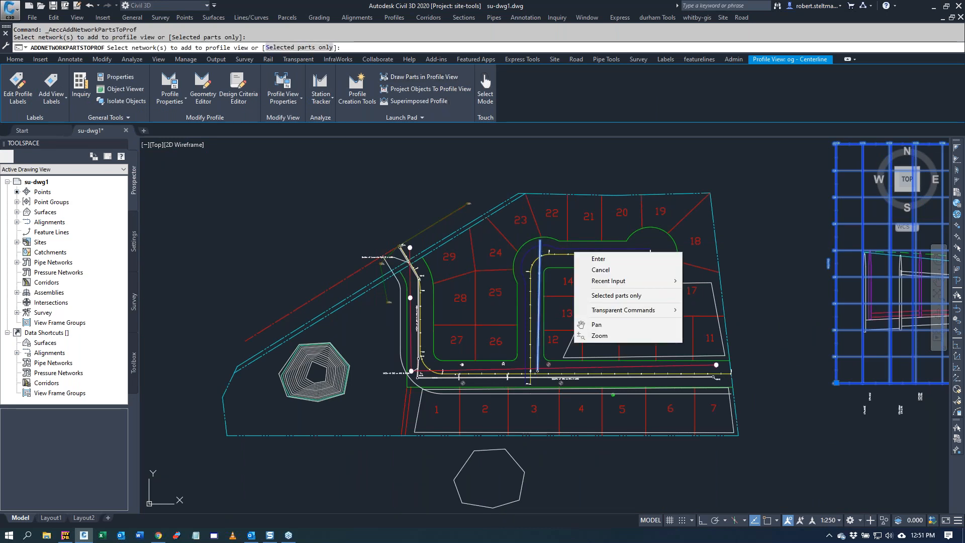
left_click(594, 256)
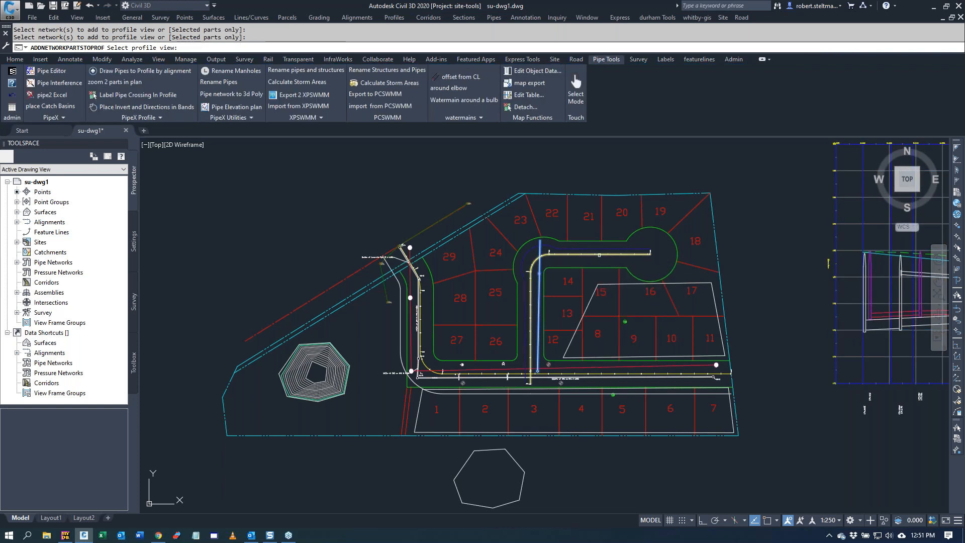
scroll(539, 215, "down", 5)
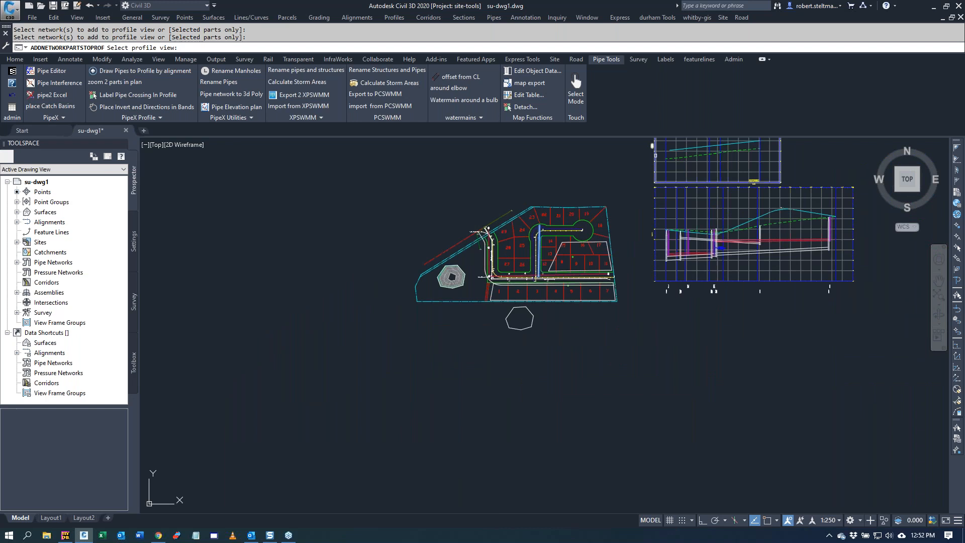
left_click(655, 155)
scroll(605, 207, "down", 2)
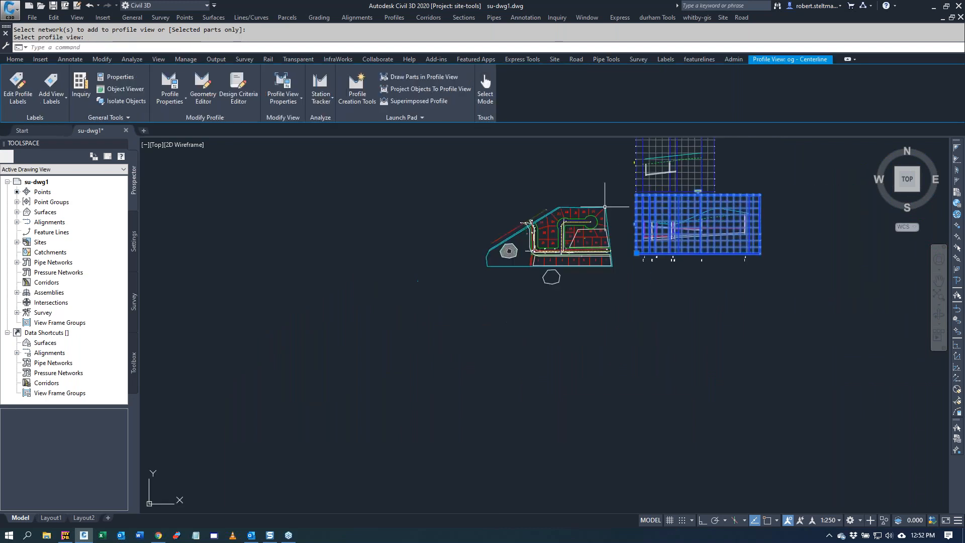
scroll(696, 157, "up", 7)
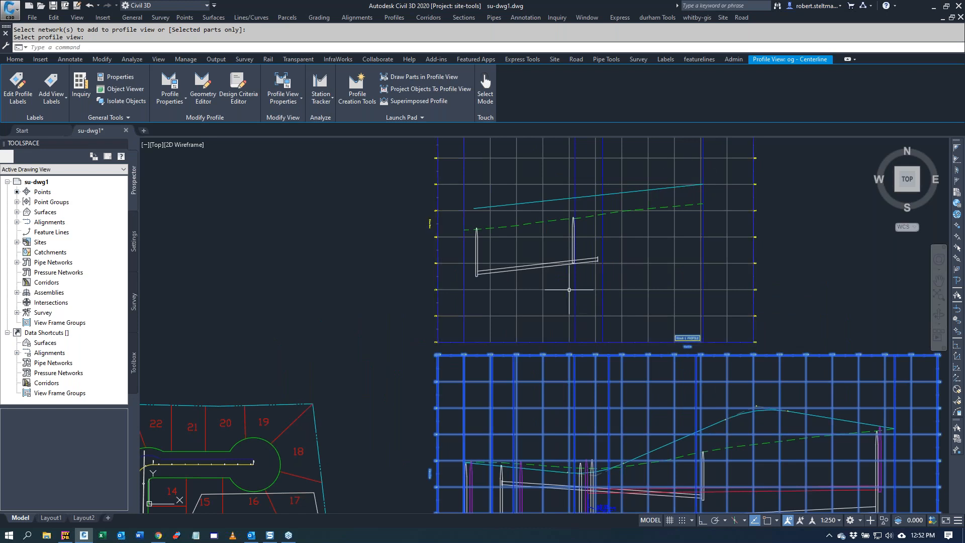
left_click(531, 264)
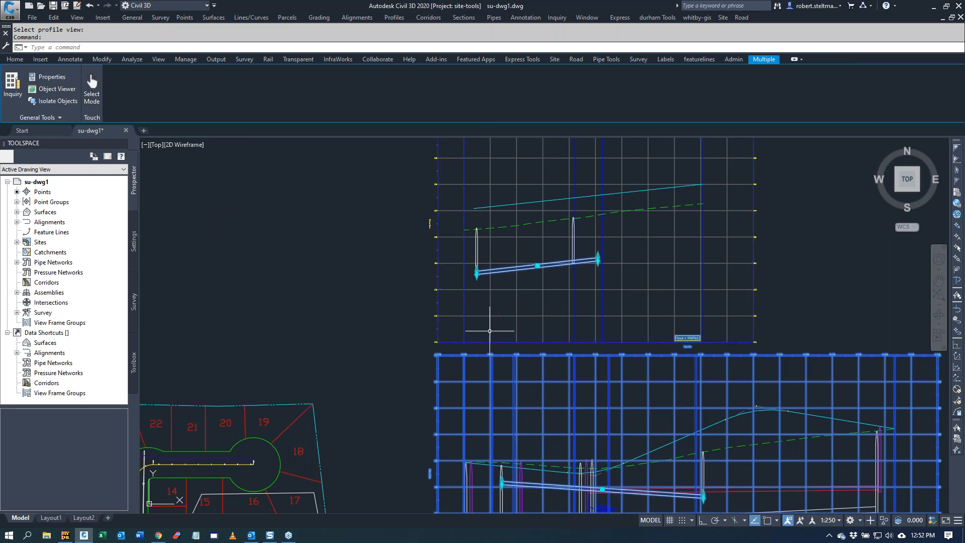
key("Escape")
key("Escape")
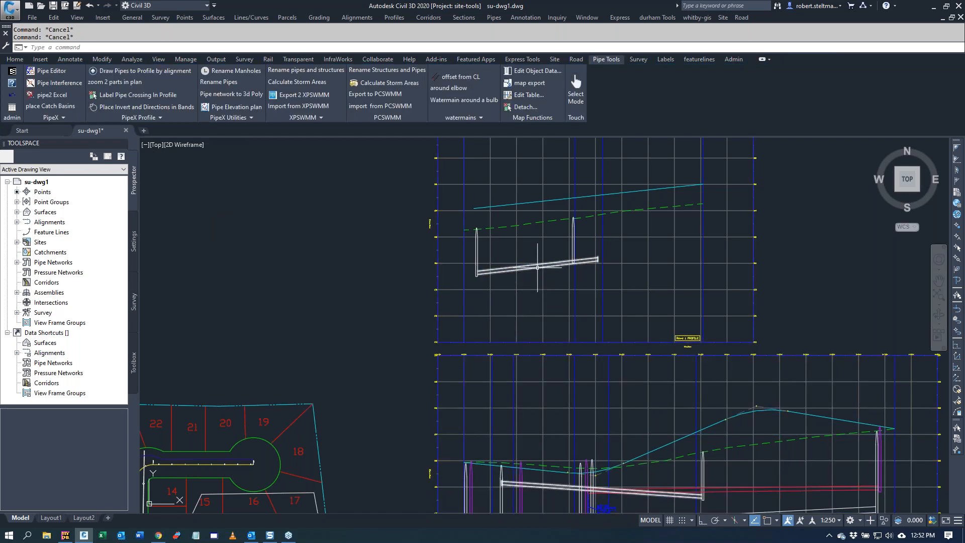
left_click(537, 267)
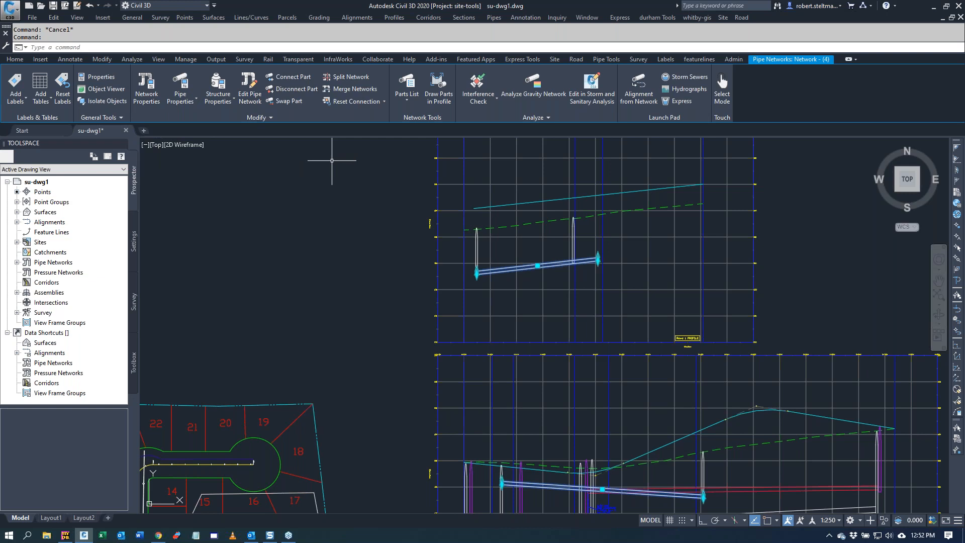
left_click(442, 102)
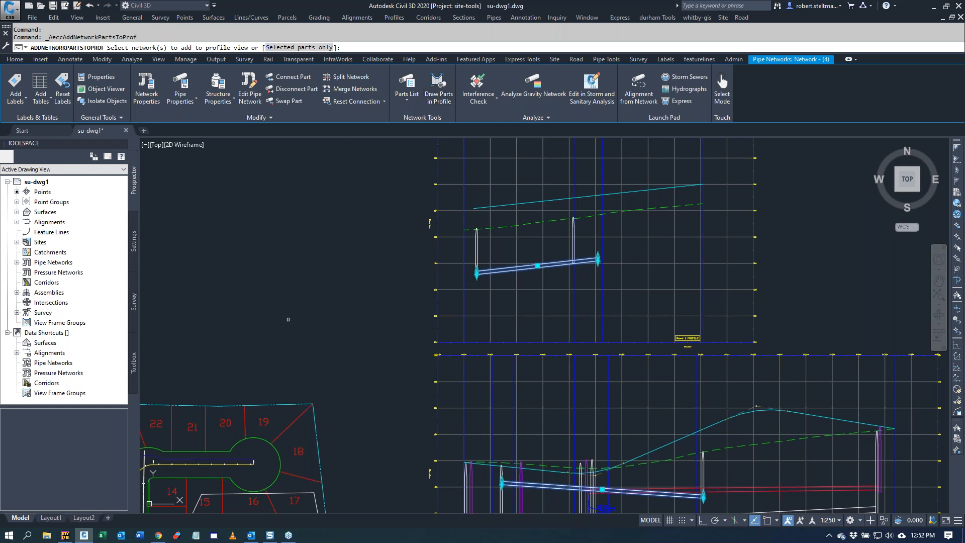
scroll(304, 339, "down", 2)
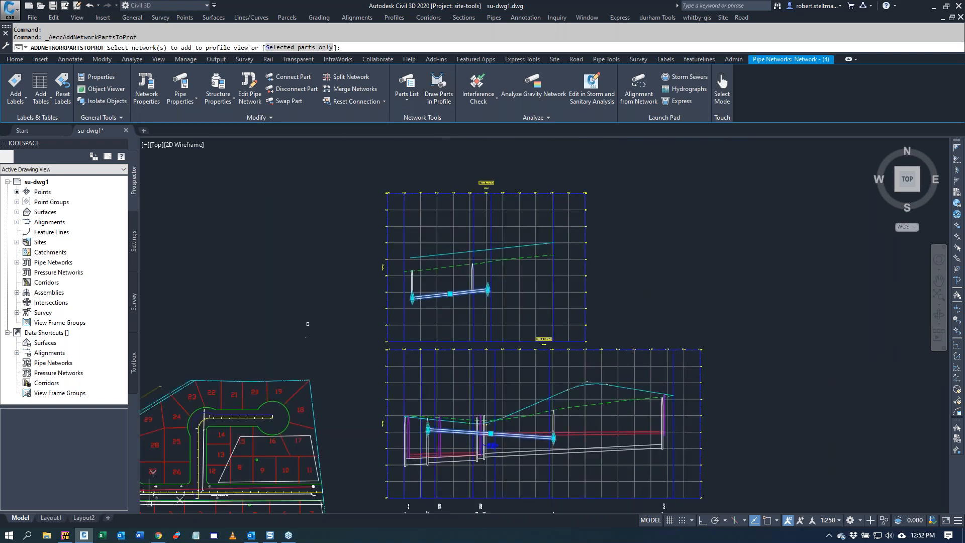
right_click(305, 330)
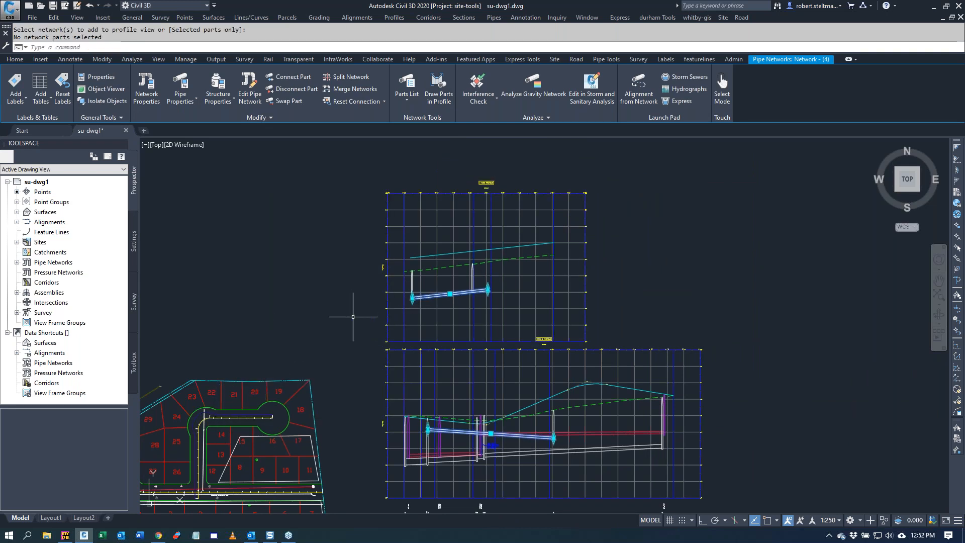
Step: Repeat Draw Parts in Profile View for the gravity network beside lots 12 to 14, targeting the upper profile view
key("Return")
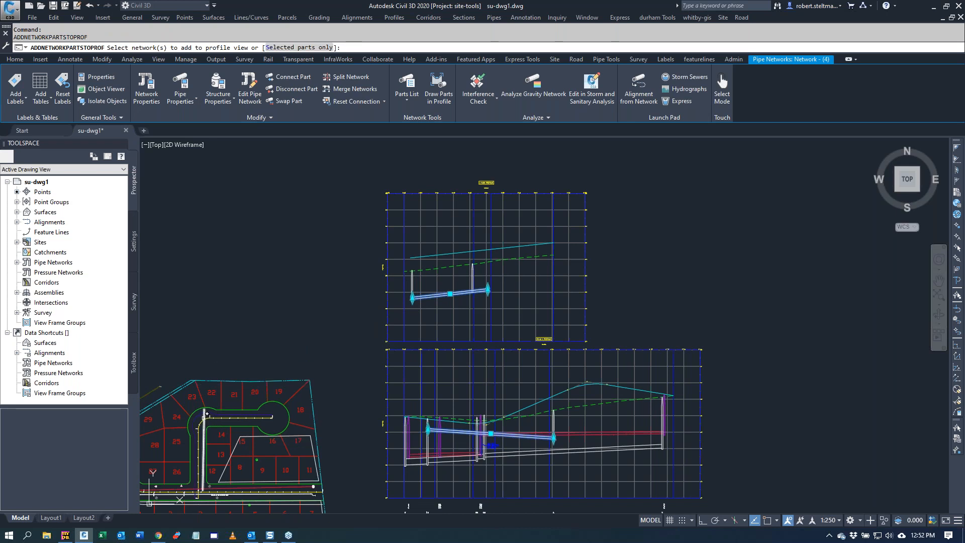
left_click(206, 413)
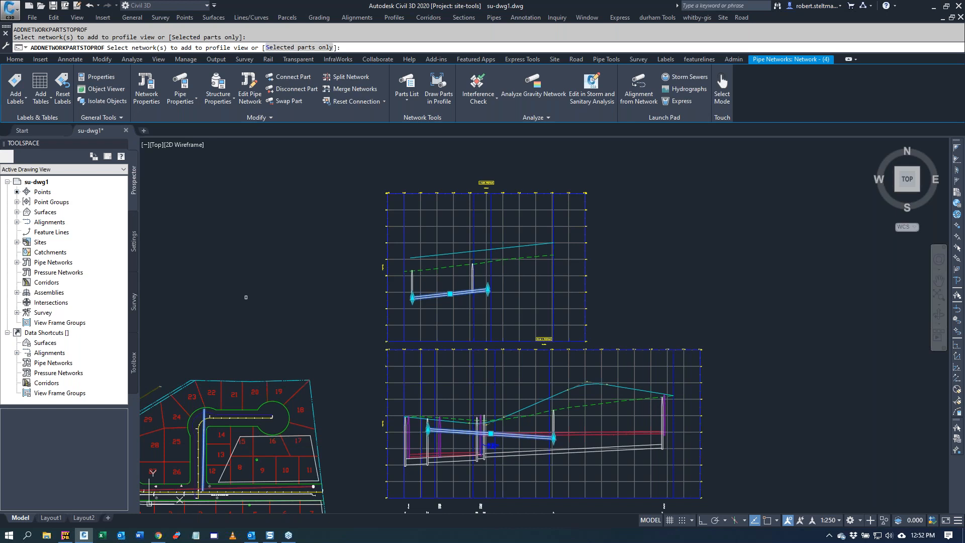
right_click(246, 297)
left_click(272, 302)
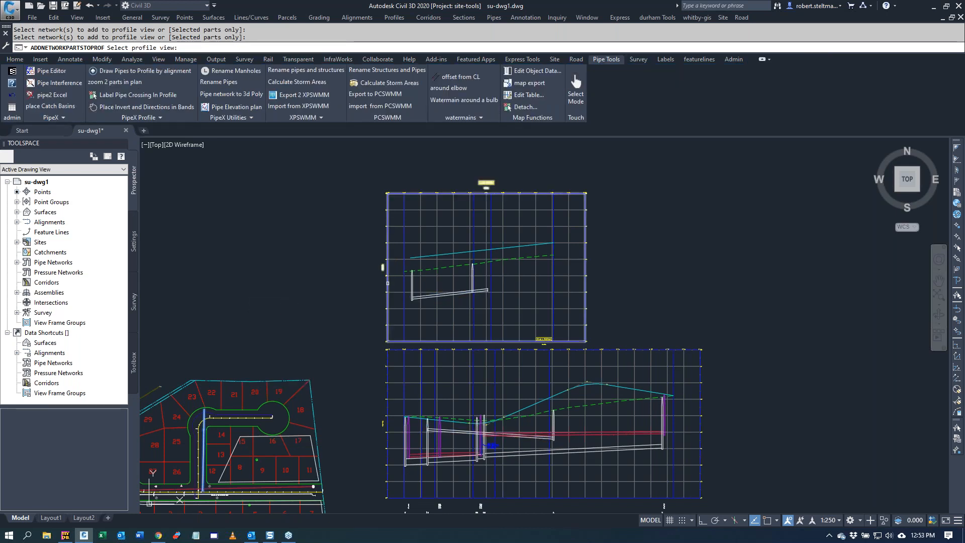
left_click(386, 283)
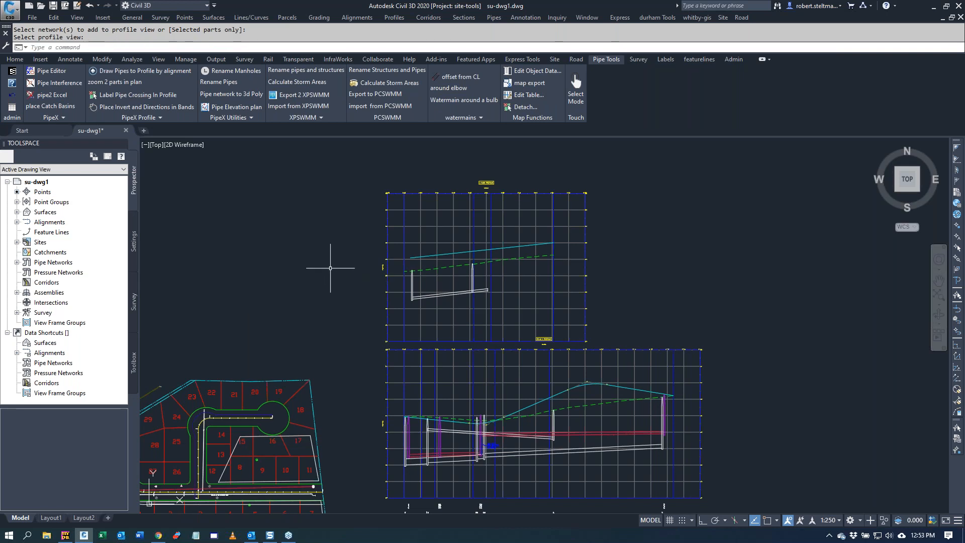
Step: Run PLine to Watermain on the joined watermain polyline around the elbow, choosing to plot it on the upper profile view
scroll(329, 270, "down", 2)
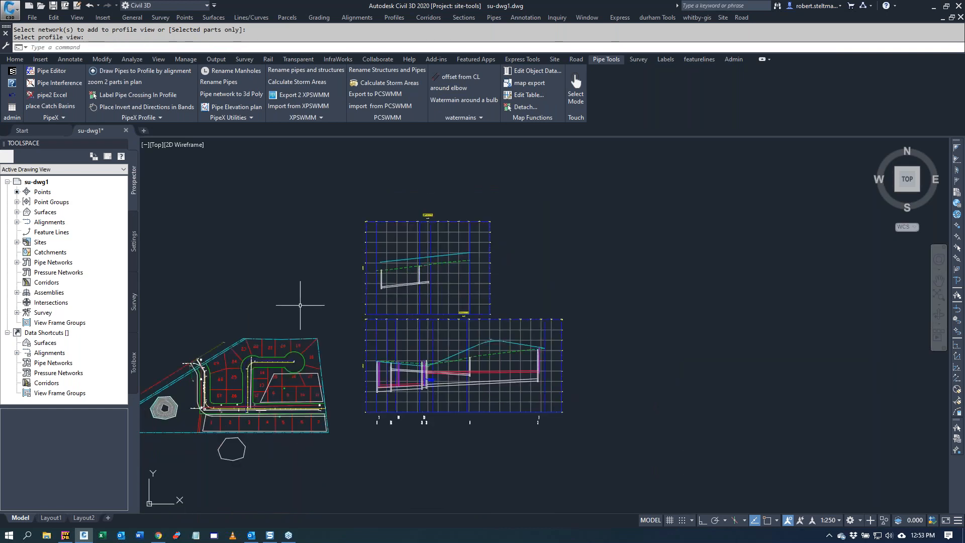
left_click(451, 116)
scroll(234, 400, "up", 4)
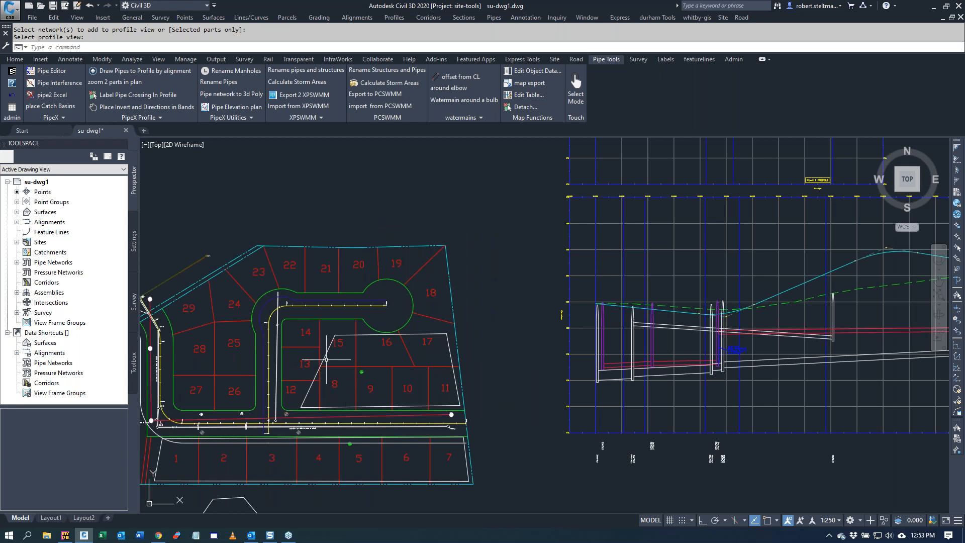
scroll(329, 359, "down", 4)
left_click(456, 117)
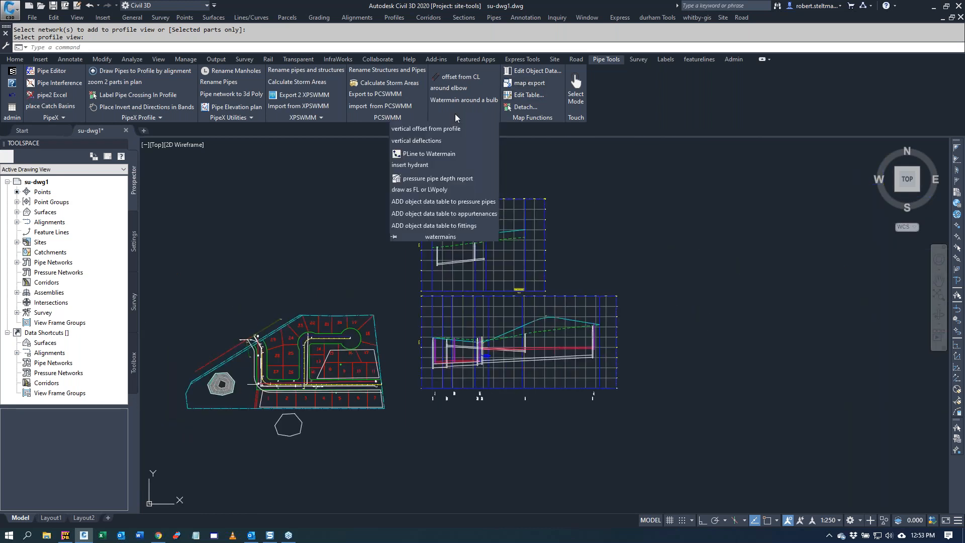
left_click(430, 152)
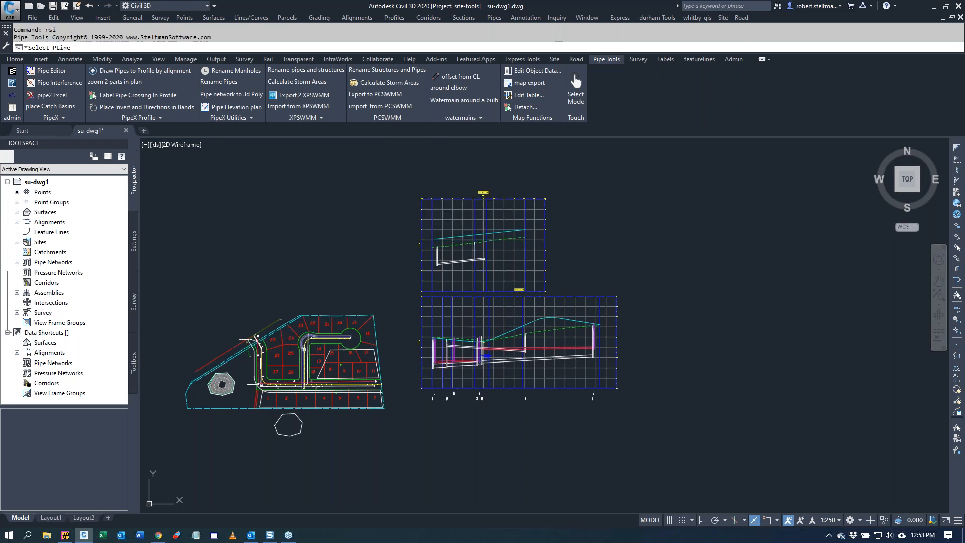
scroll(311, 339, "up", 2)
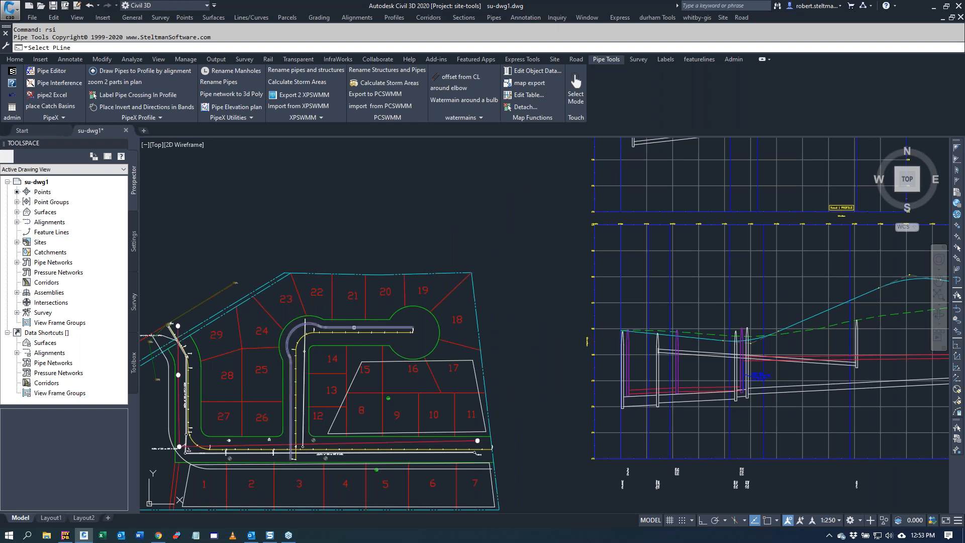
left_click(354, 327)
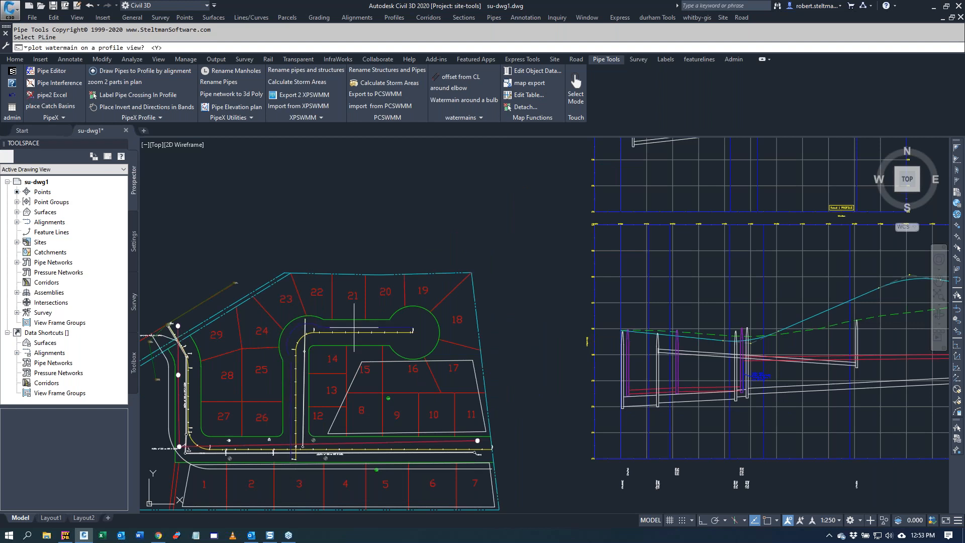
key("Return")
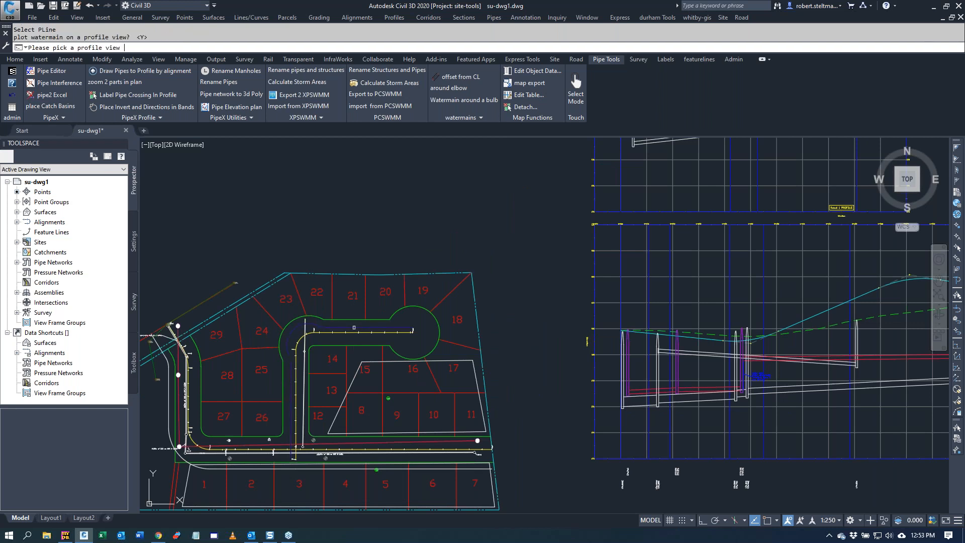
left_click(647, 147)
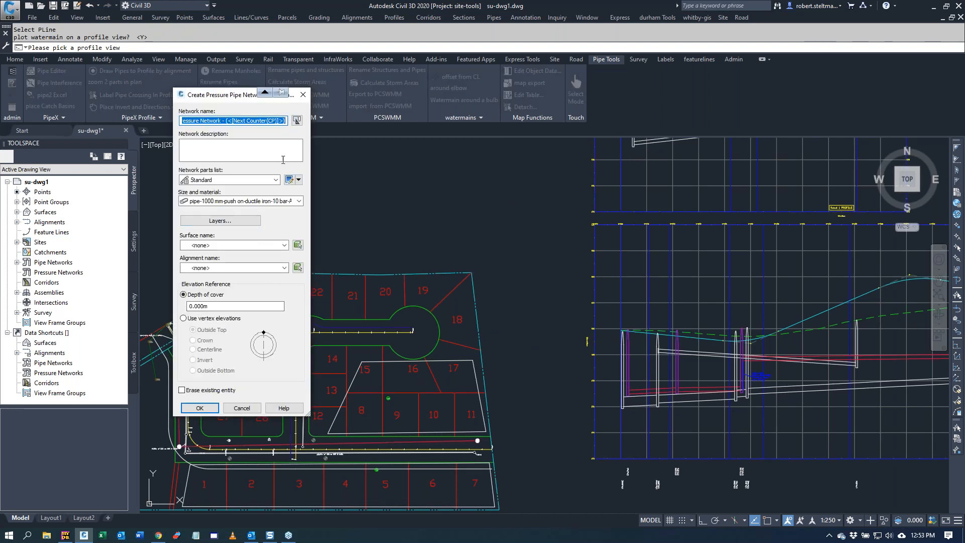
Step: Create the pressure network with the pvc parts list, Pipe_ DN 110_ SPIG size and vertex elevations at Outside Top
left_click(276, 180)
left_click(264, 200)
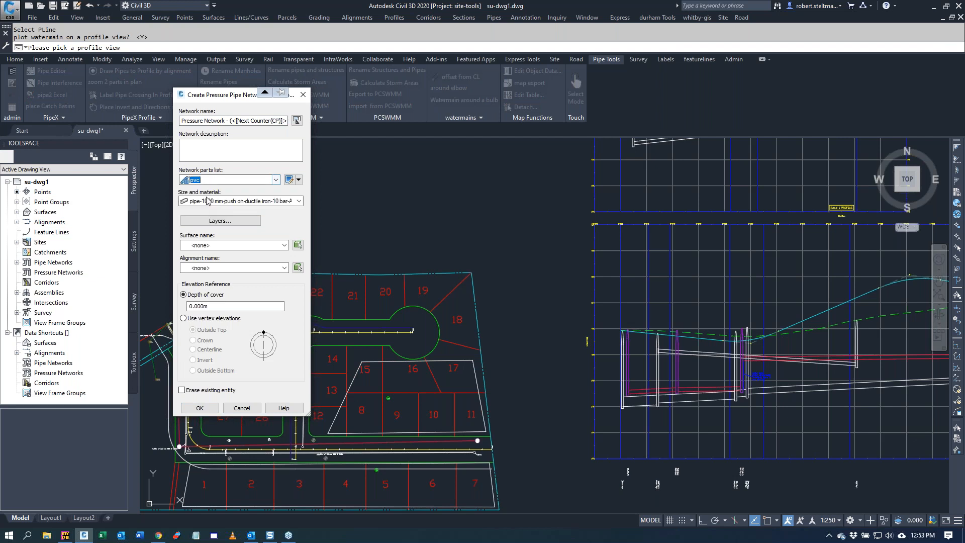
left_click(299, 201)
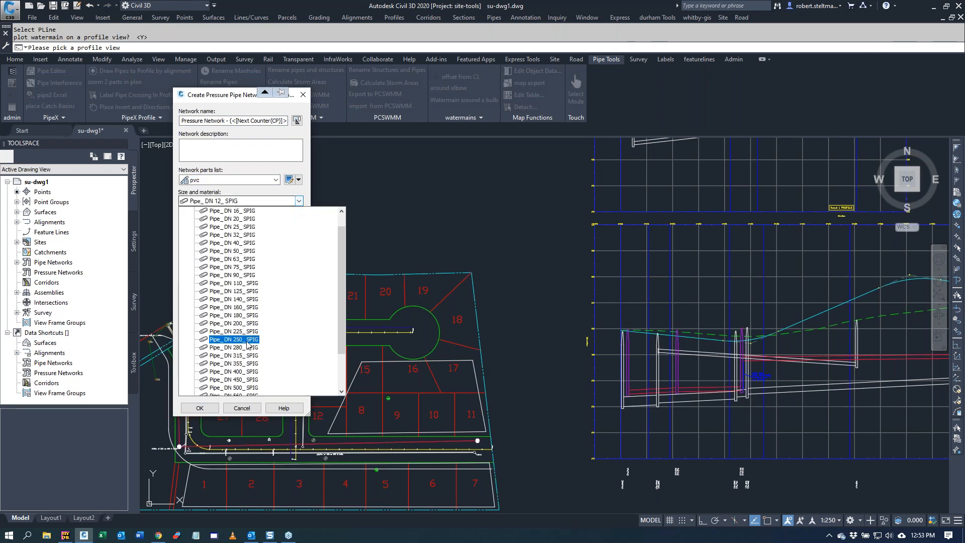
left_click(254, 284)
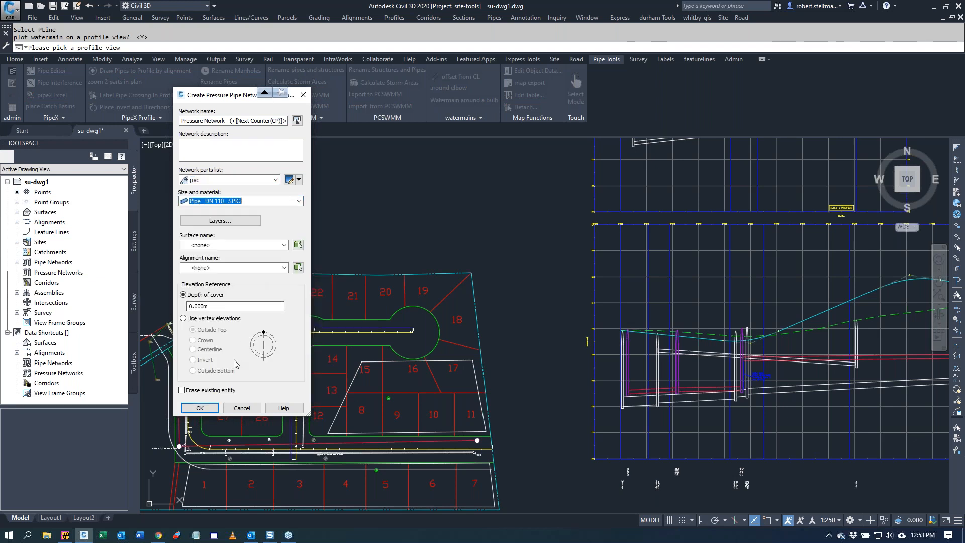
left_click(183, 318)
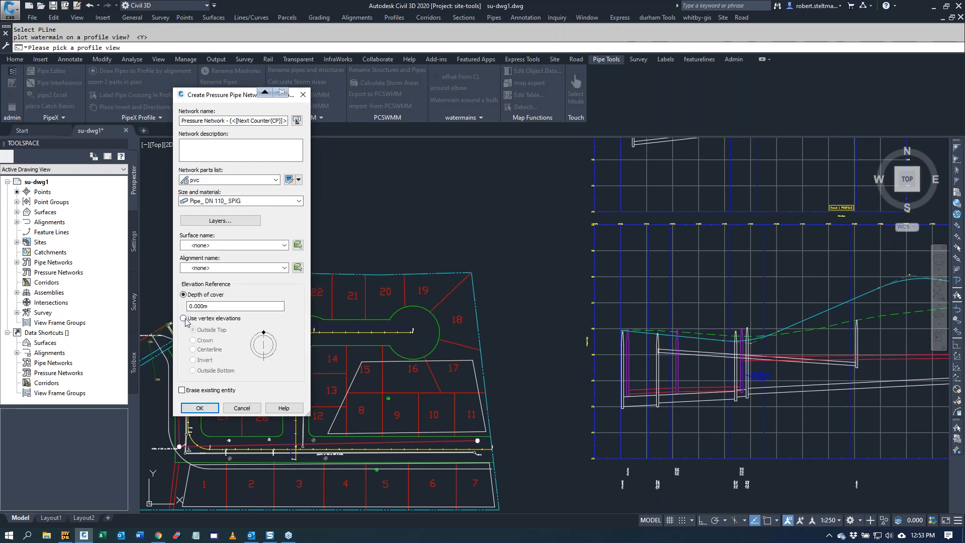
left_click(201, 407)
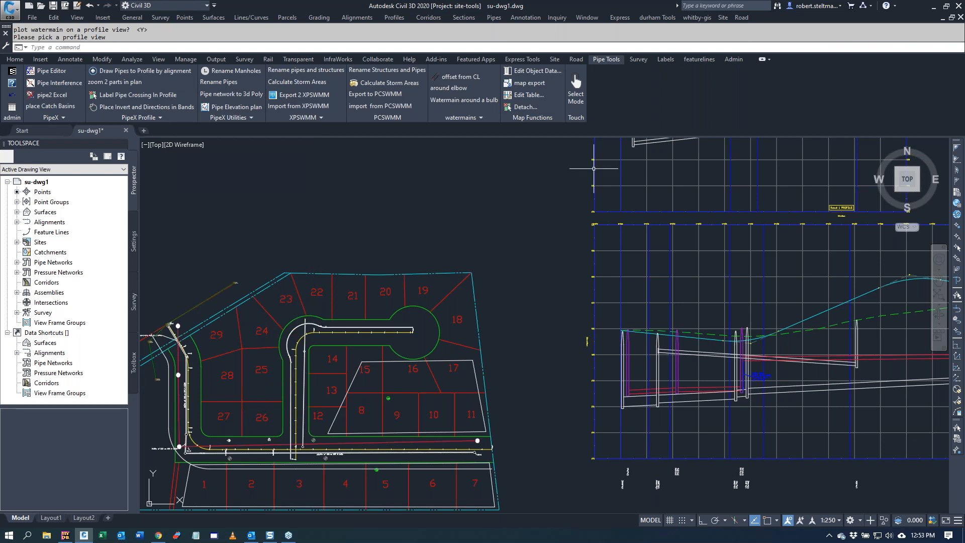
scroll(523, 297, "down", 2)
scroll(618, 197, "up", 1)
scroll(619, 199, "up", 2)
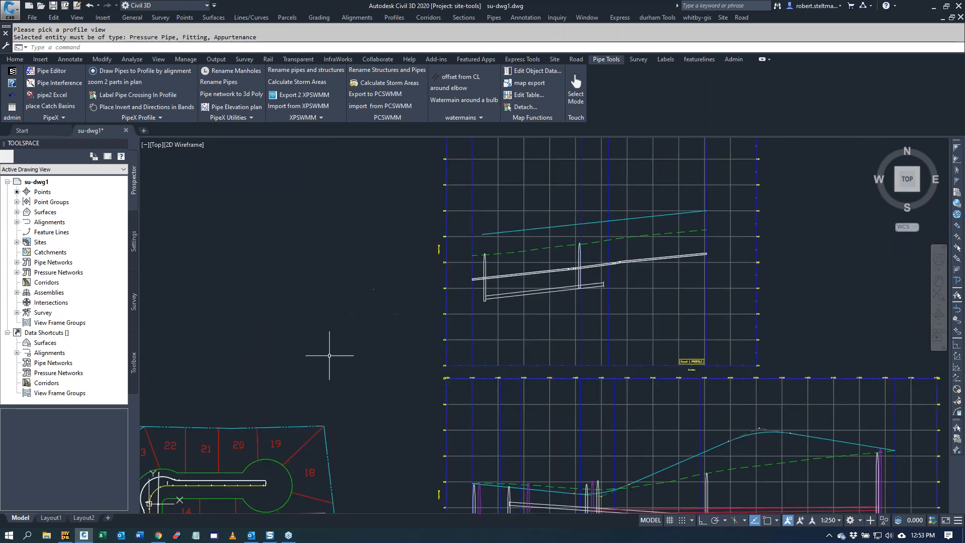
Step: Run insert hydrant on the watermain below lots 21 and 22, using the green dashed profile in the upper profile view and Pressure Network - (2)
scroll(330, 351, "down", 6)
scroll(257, 445, "up", 4)
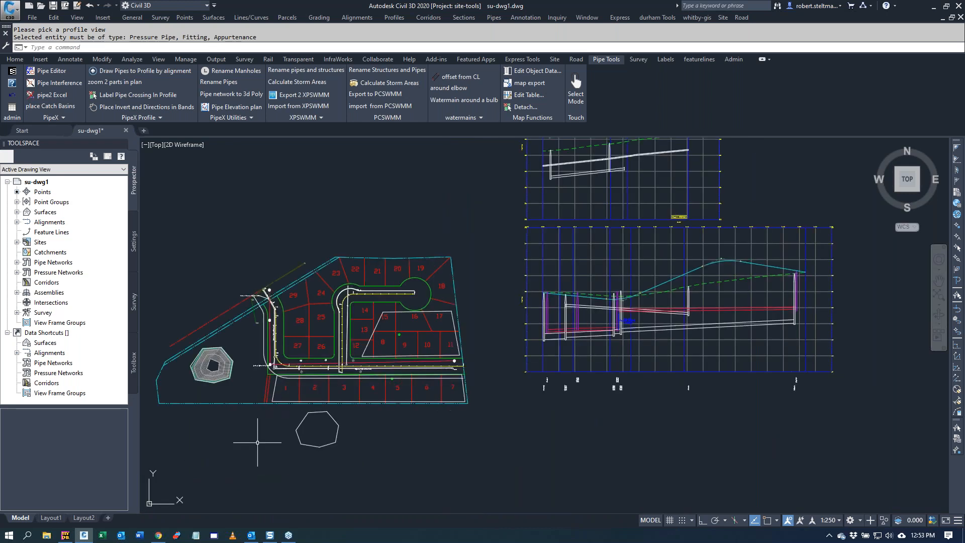
left_click(454, 116)
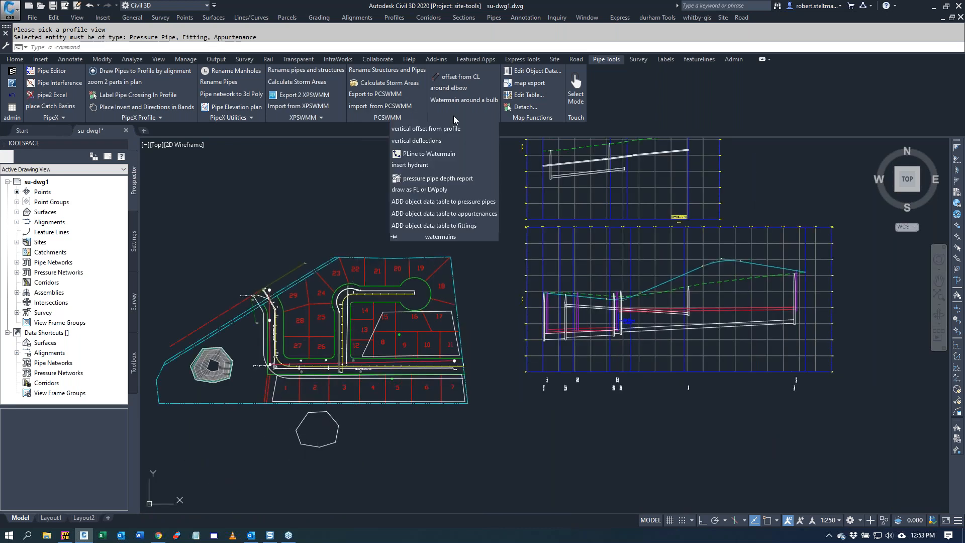
left_click(418, 166)
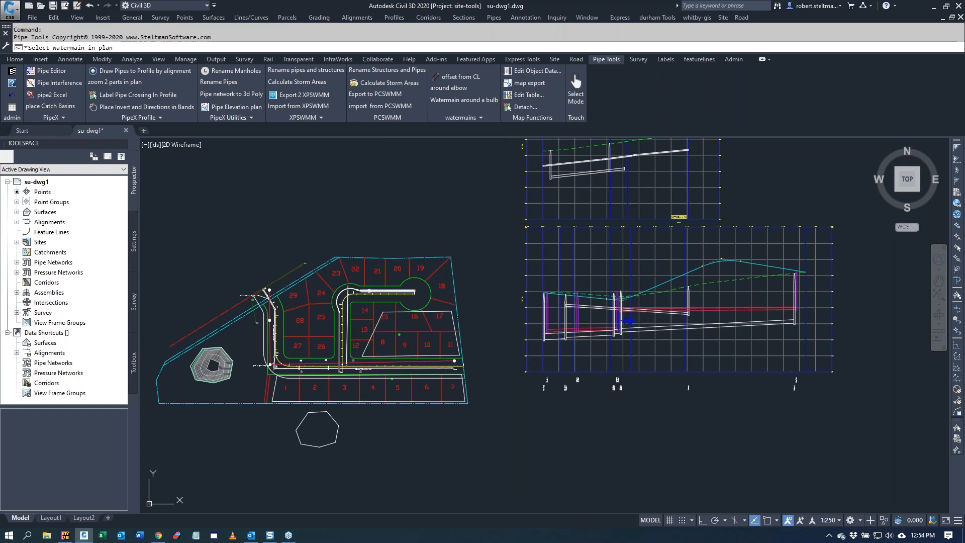
left_click(368, 290)
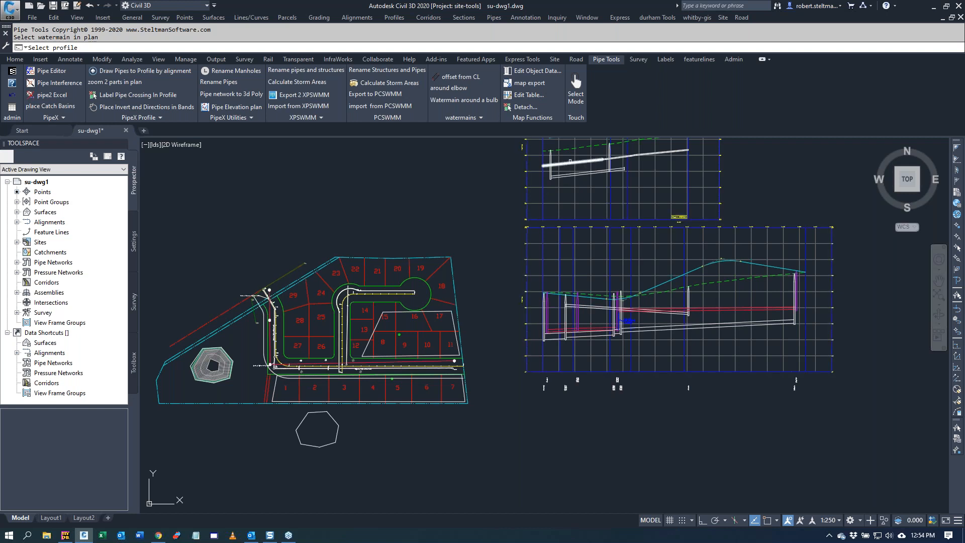
left_click(571, 147)
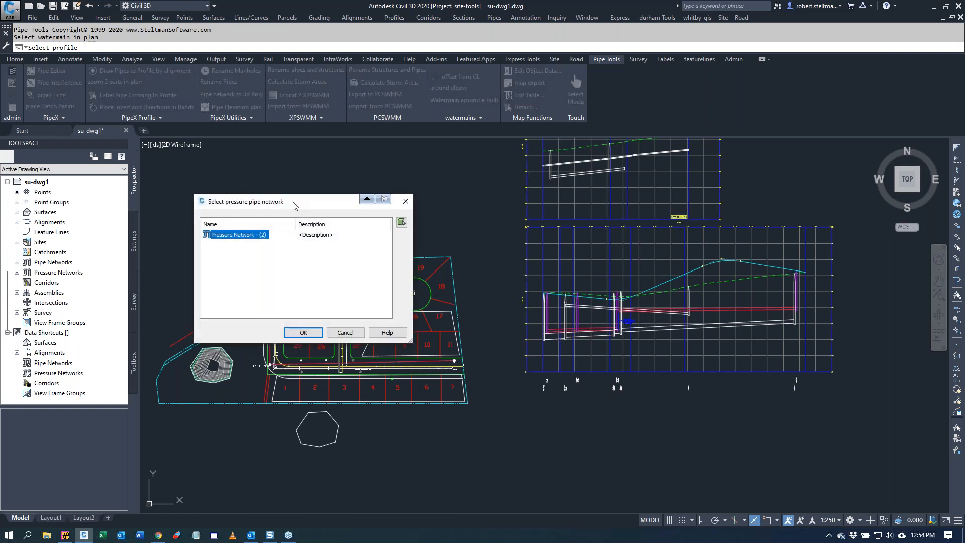
left_click(302, 332)
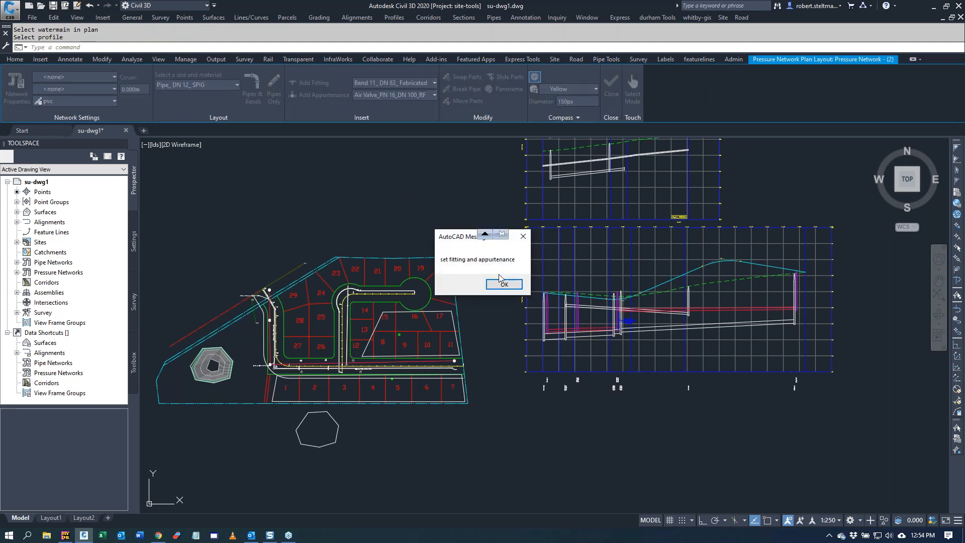
left_click(504, 284)
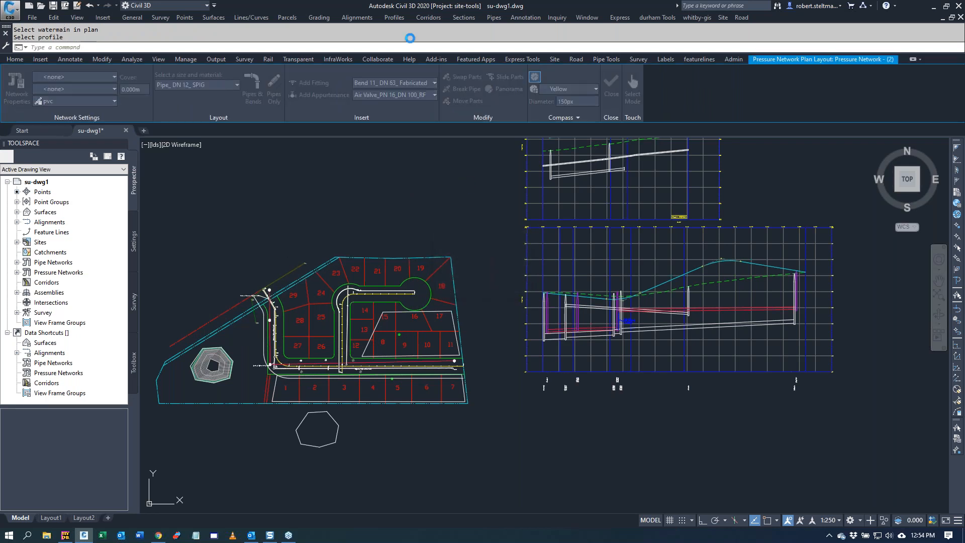
Step: Set the fitting to Tee (Red)_ DN 160x125_ Injection Moulded and the appurtenance to Above Ground Hydrant_ 1067 mm Underground Height_ DN 100_PN 16_ RF
left_click(434, 83)
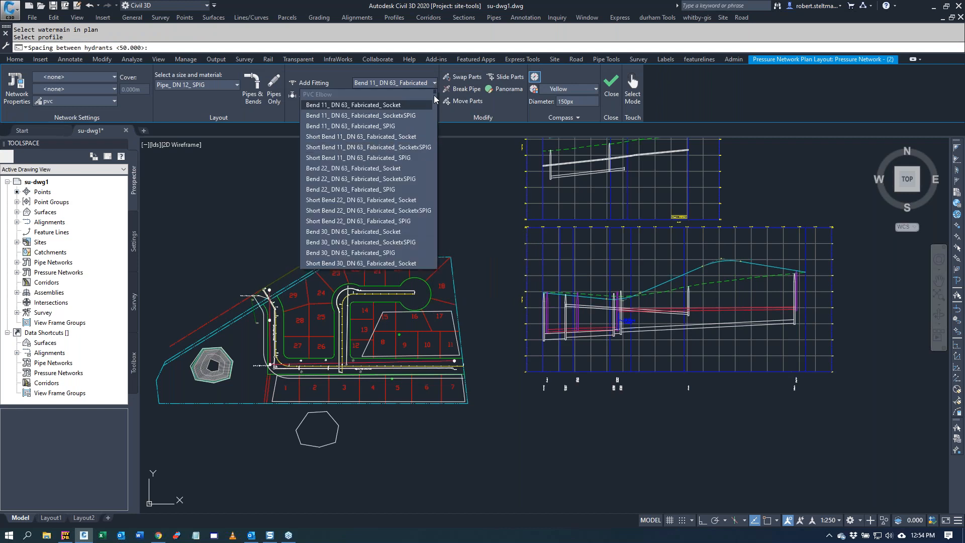
left_click_drag(435, 94, 437, 265)
scroll(436, 264, "up", 3)
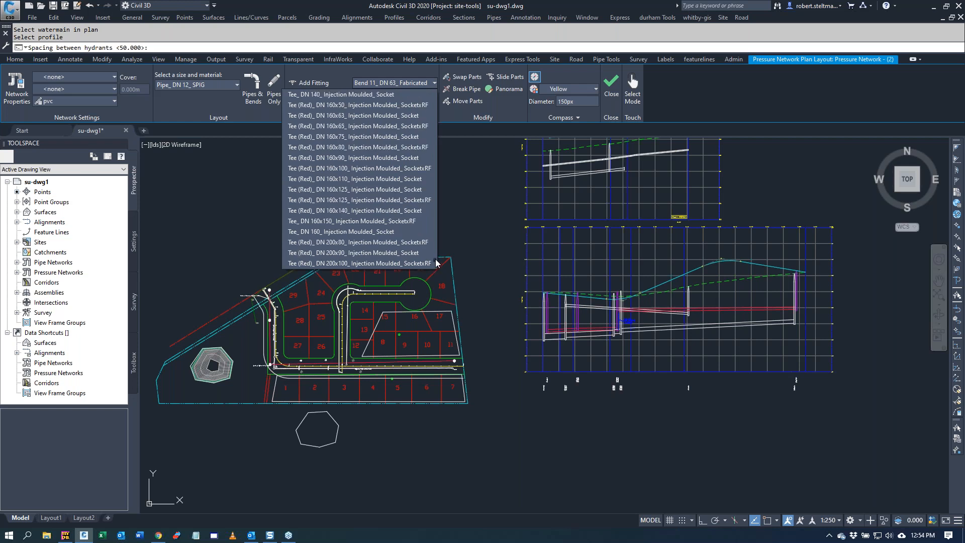
left_click(390, 196)
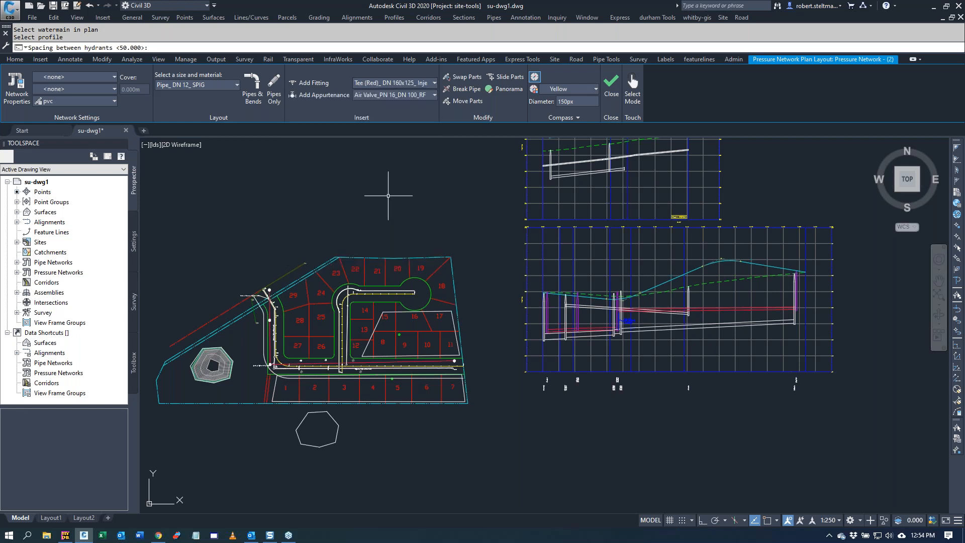
left_click(435, 95)
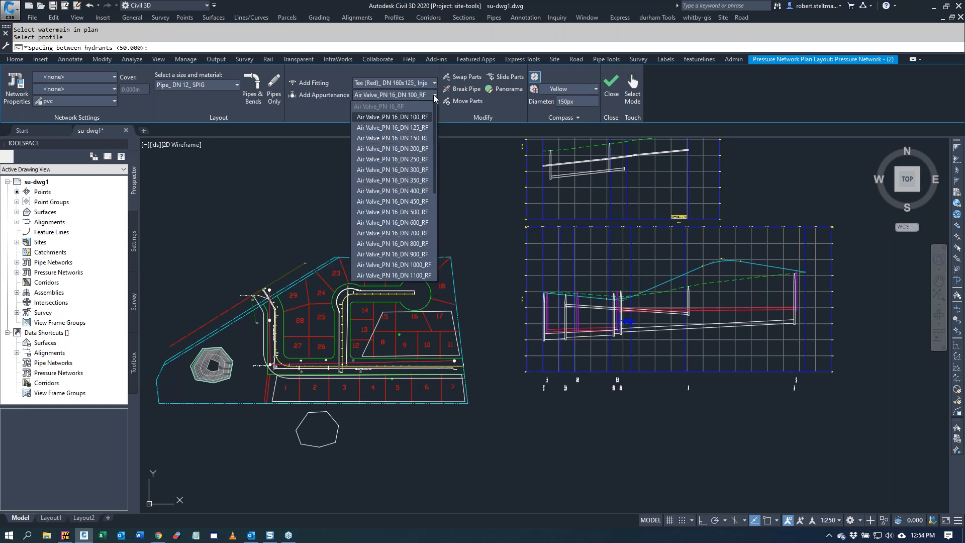
left_click_drag(436, 141, 439, 230)
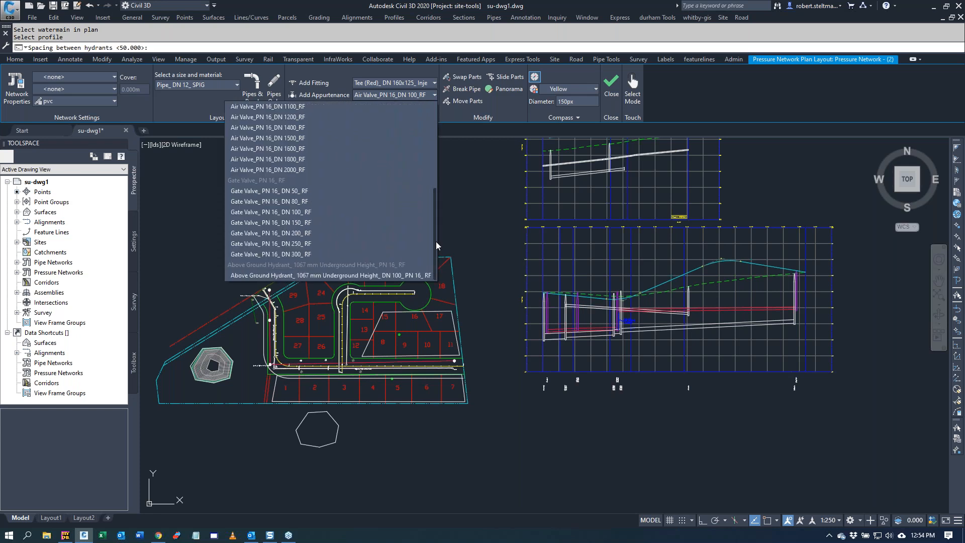
left_click(377, 275)
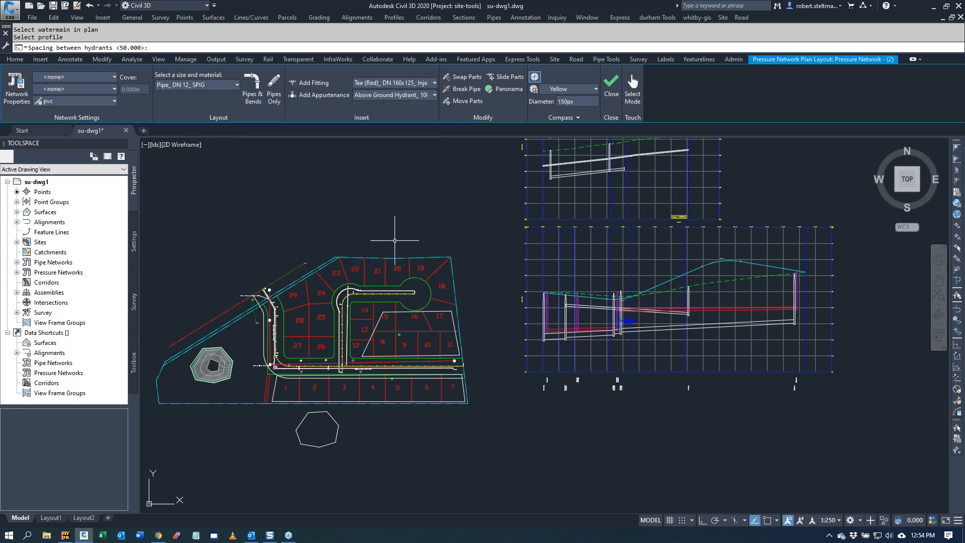
Step: Insert the hydrants at 50 spacing, starting on the watermain beside lot 26 with a -2 offset, and inspect their placement in plan
key("Return")
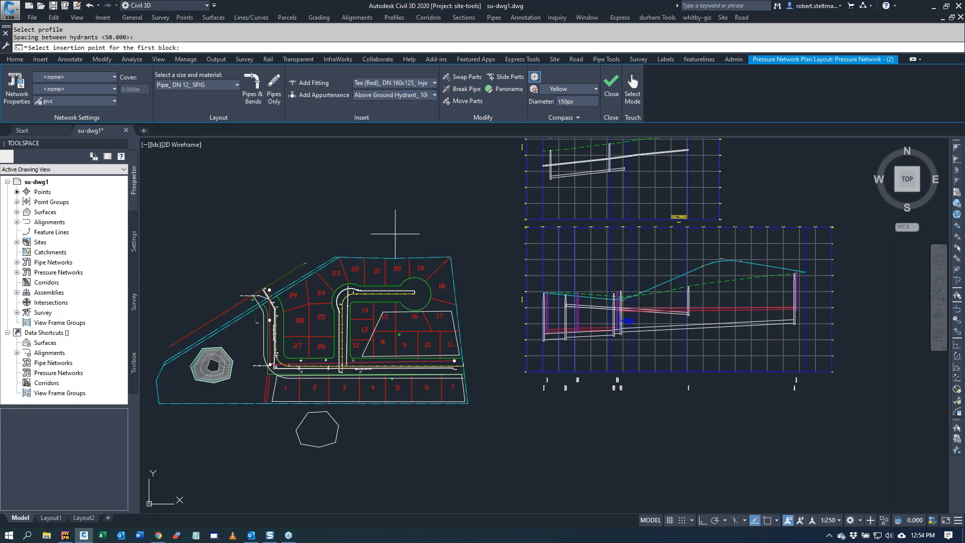
scroll(341, 352, "up", 2)
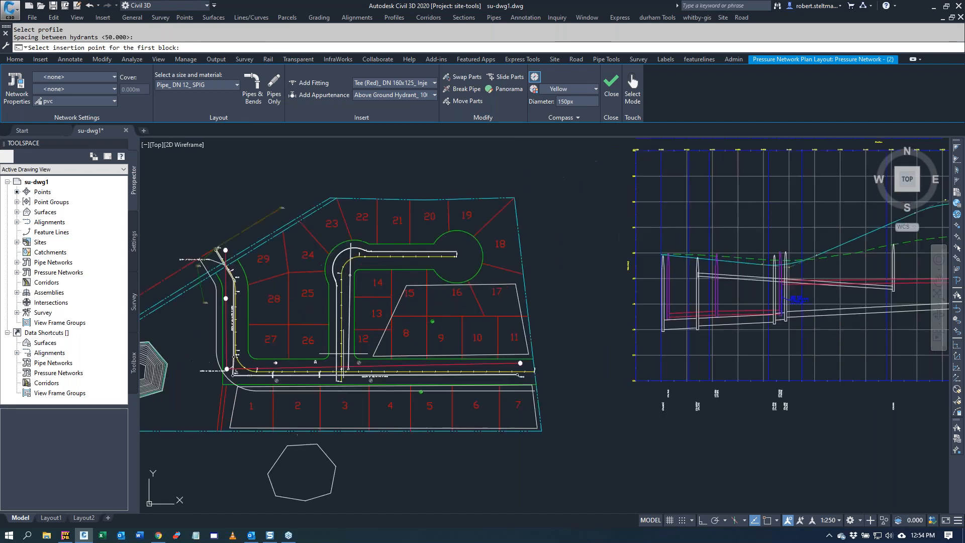
left_click(336, 324)
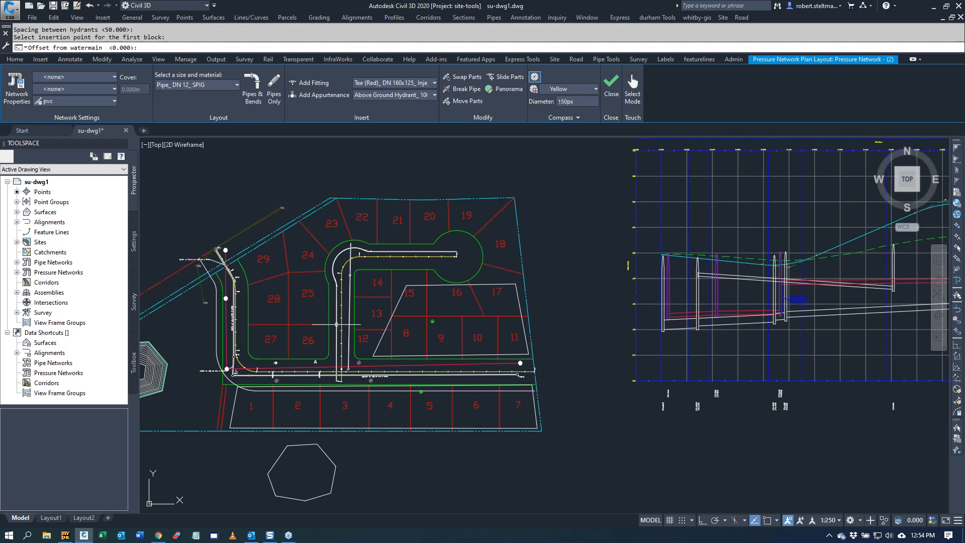
type("-2")
key("Return")
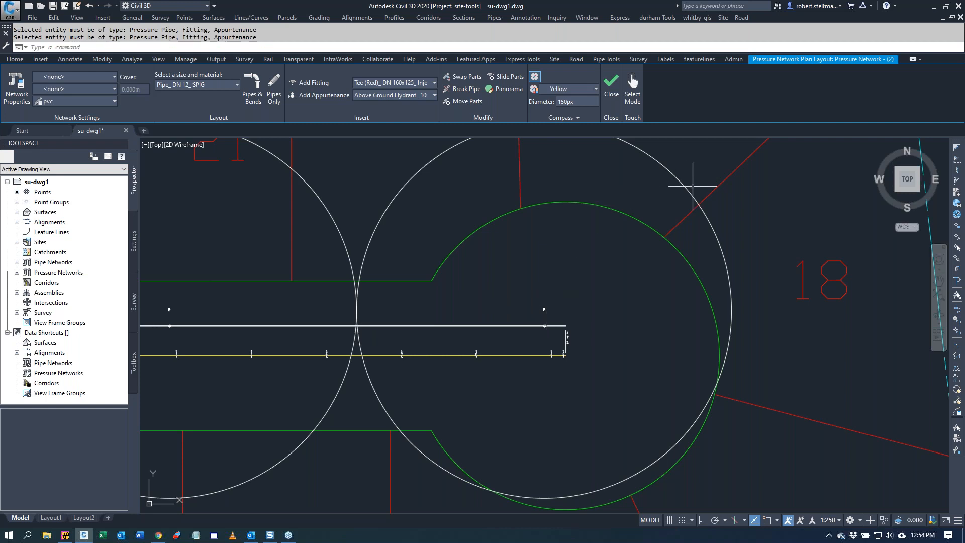
scroll(546, 333, "up", 4)
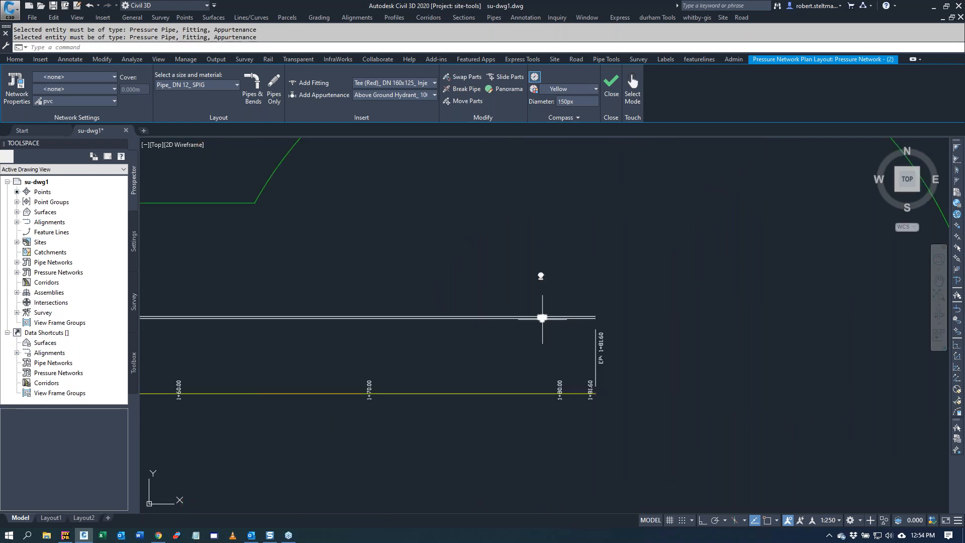
scroll(592, 280, "down", 5)
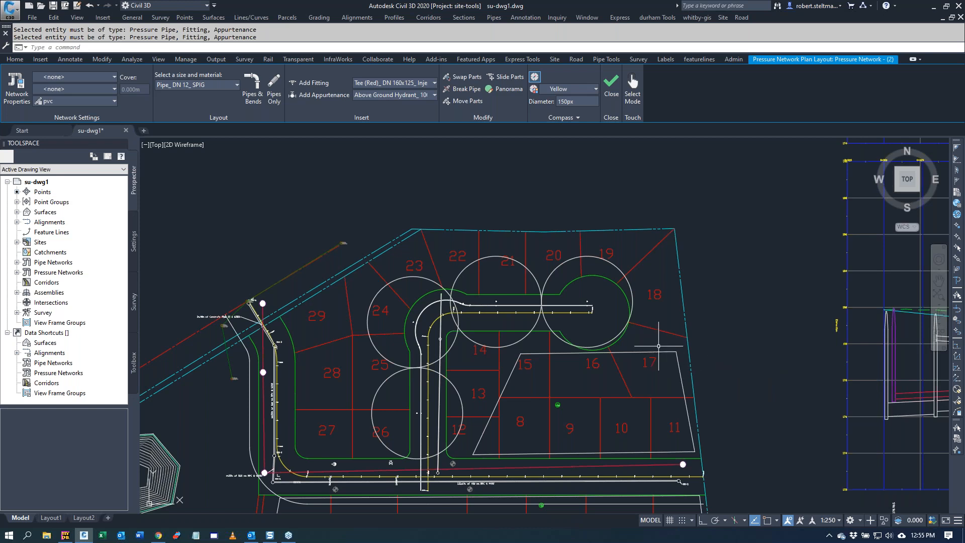
scroll(481, 172, "down", 3)
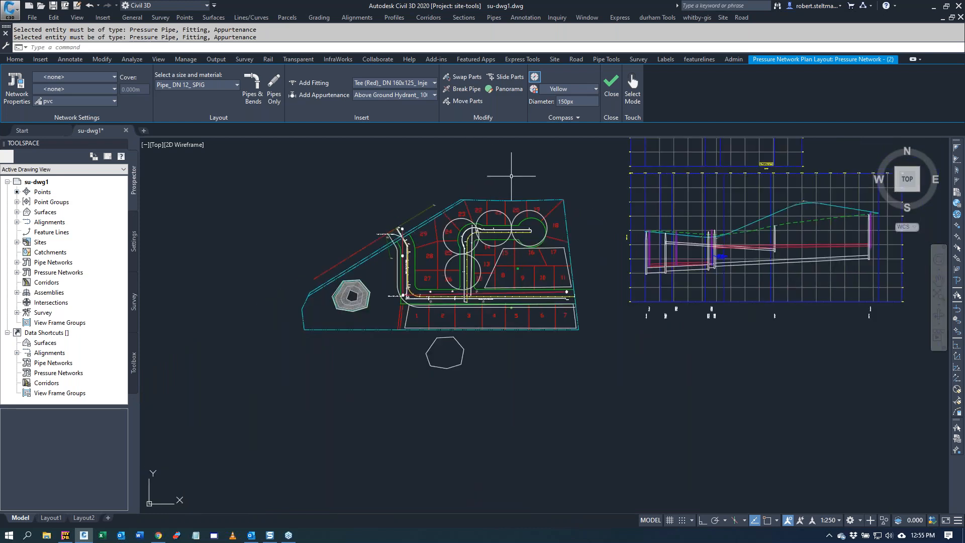
scroll(507, 173, "up", 3)
scroll(511, 176, "down", 3)
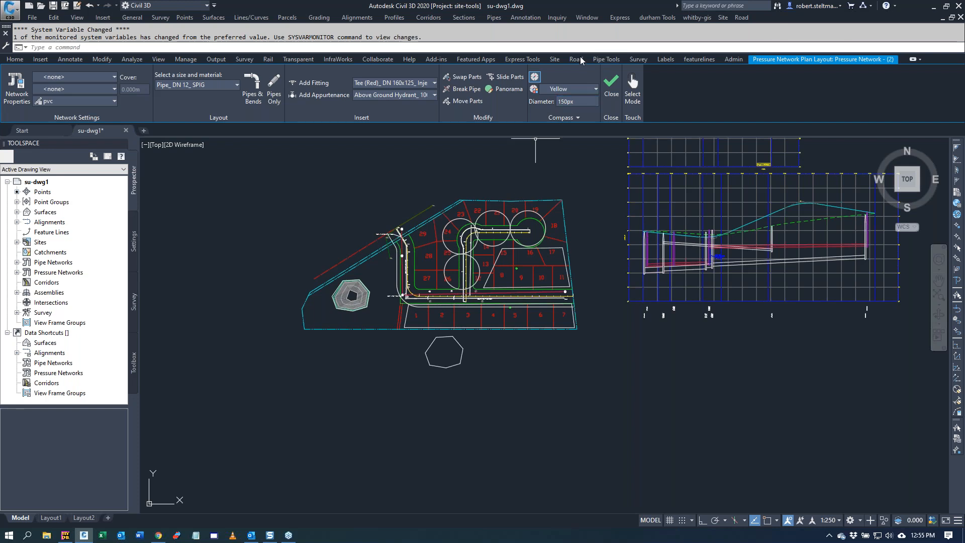
Step: Open the About information for the Civil Essentials Site Tools and move its window clear of the toolspace
left_click(555, 59)
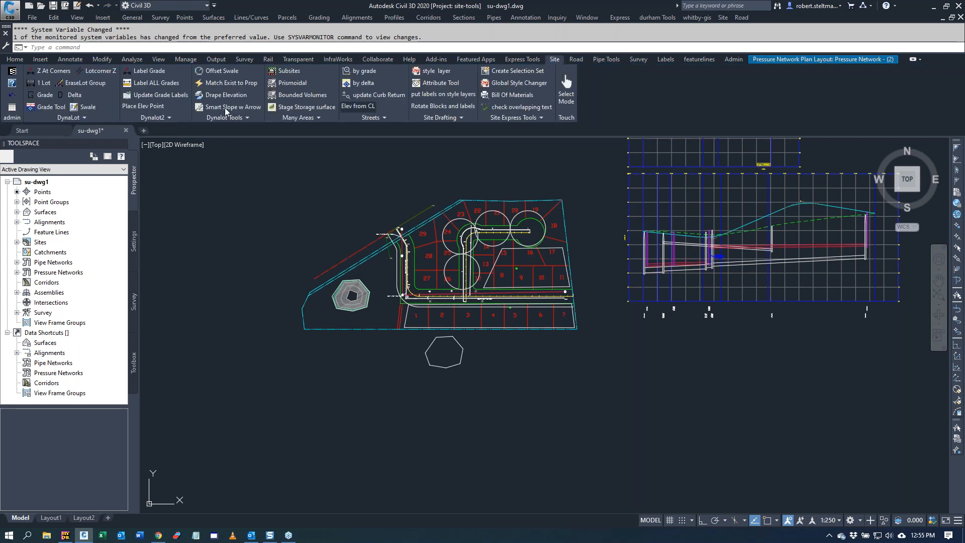
left_click(13, 72)
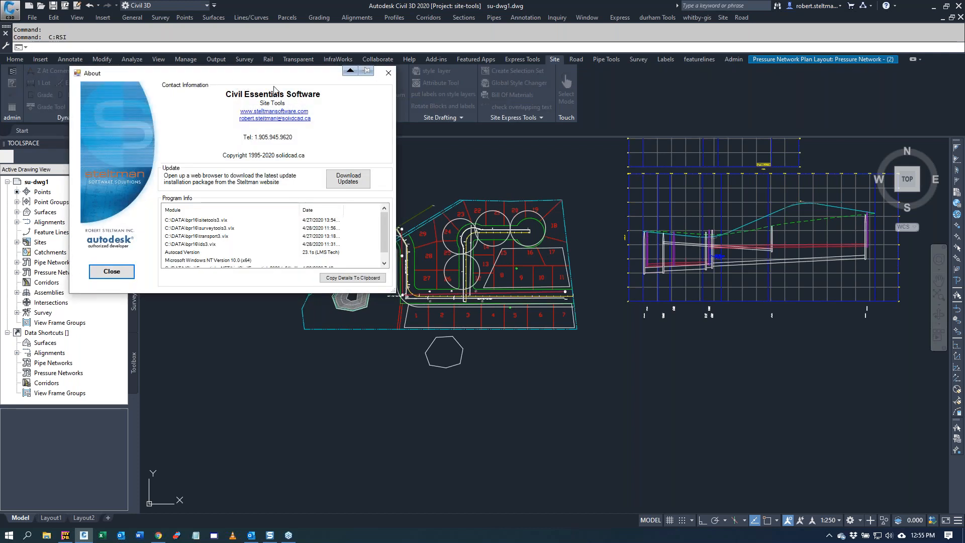
left_click_drag(266, 76, 355, 96)
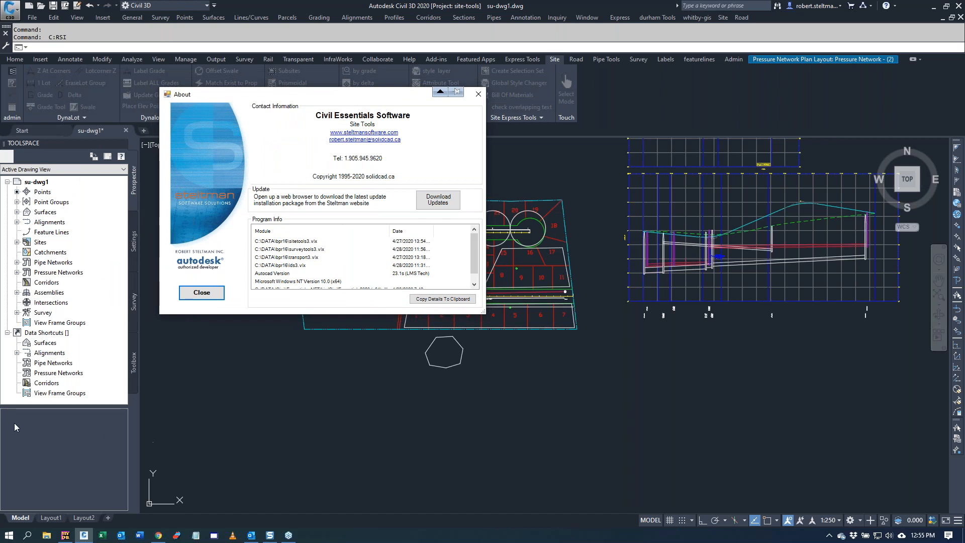